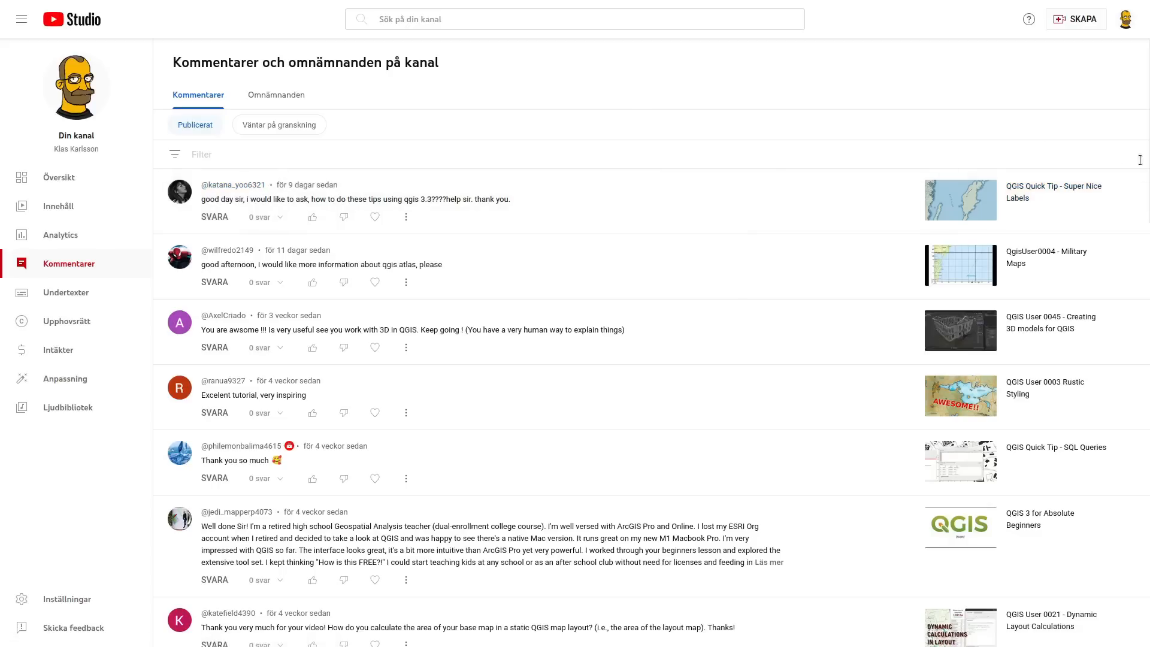
Open the QGIS Quick Tip - Super Nice Labels video attached to the first comment, and close it again.
left_click(1135, 196)
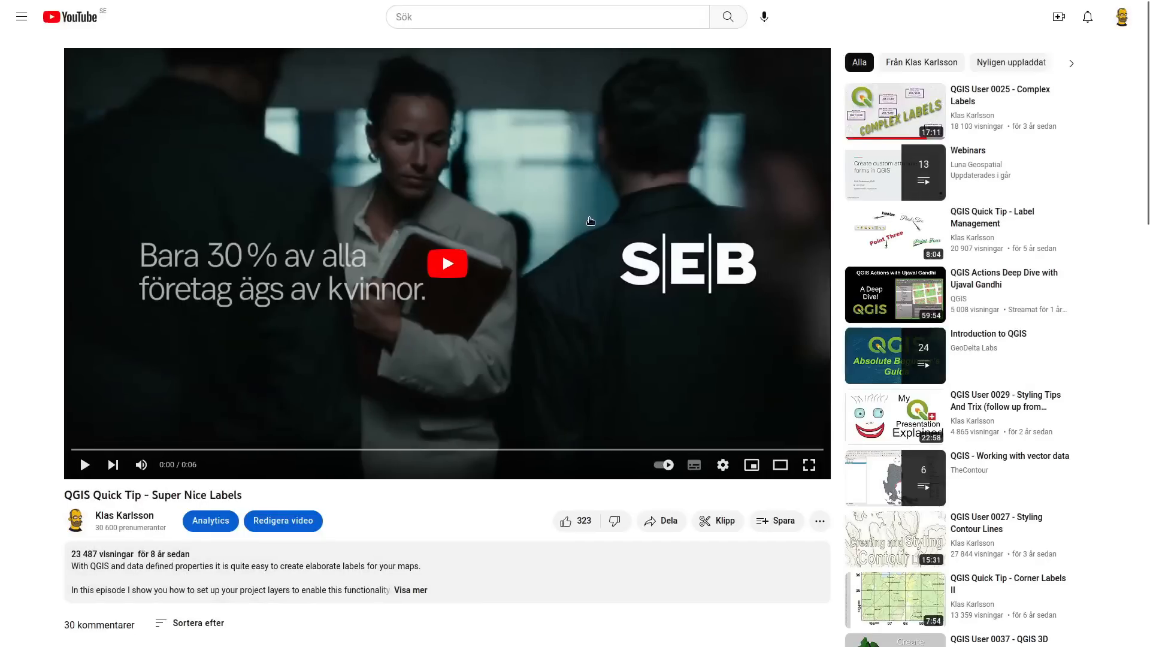
key("ctrl+w")
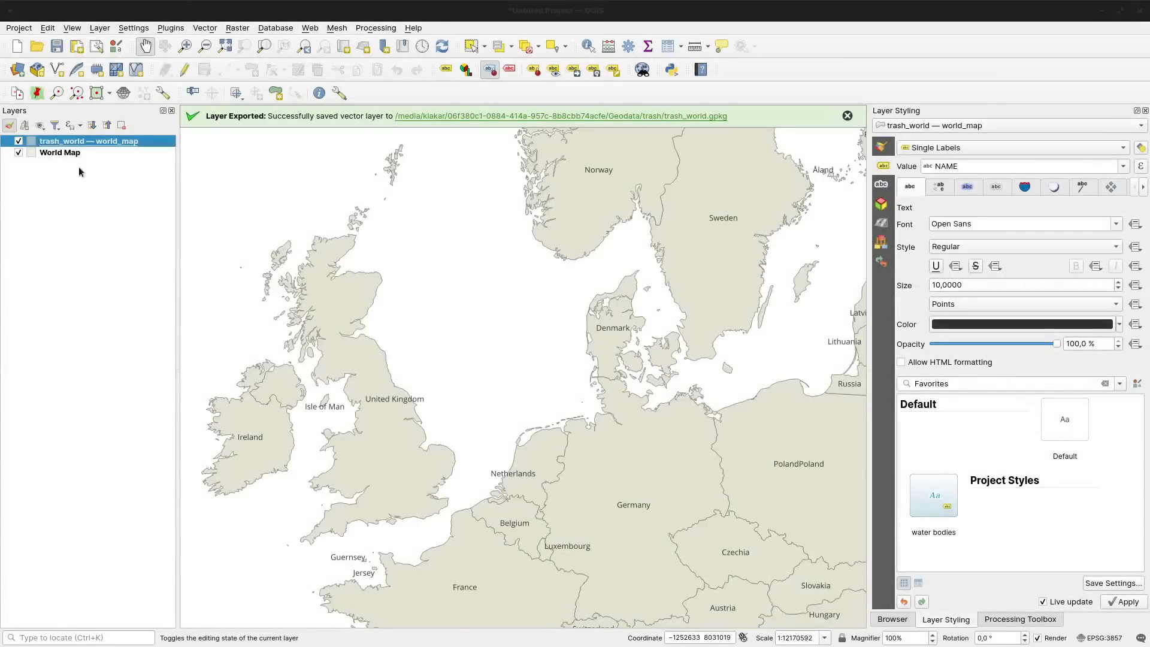
Switch to QGIS, remove the World Map layer from the project and dismiss the layer export notification.
left_click(59, 154)
key("ctrl+d")
key("Return")
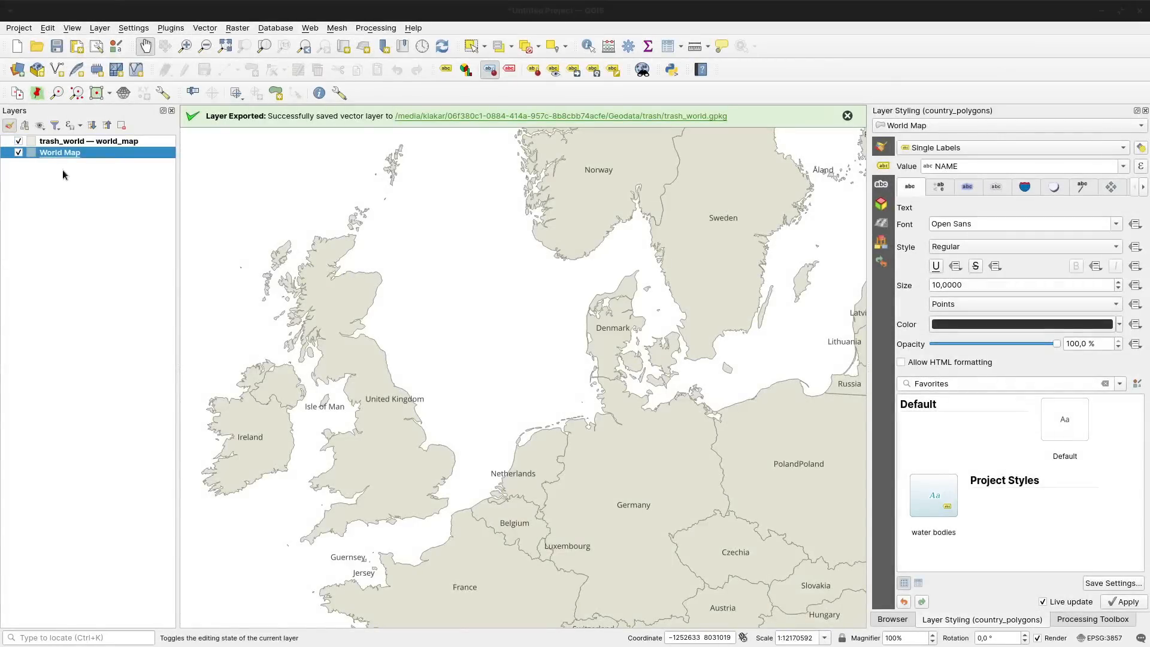
left_click(846, 117)
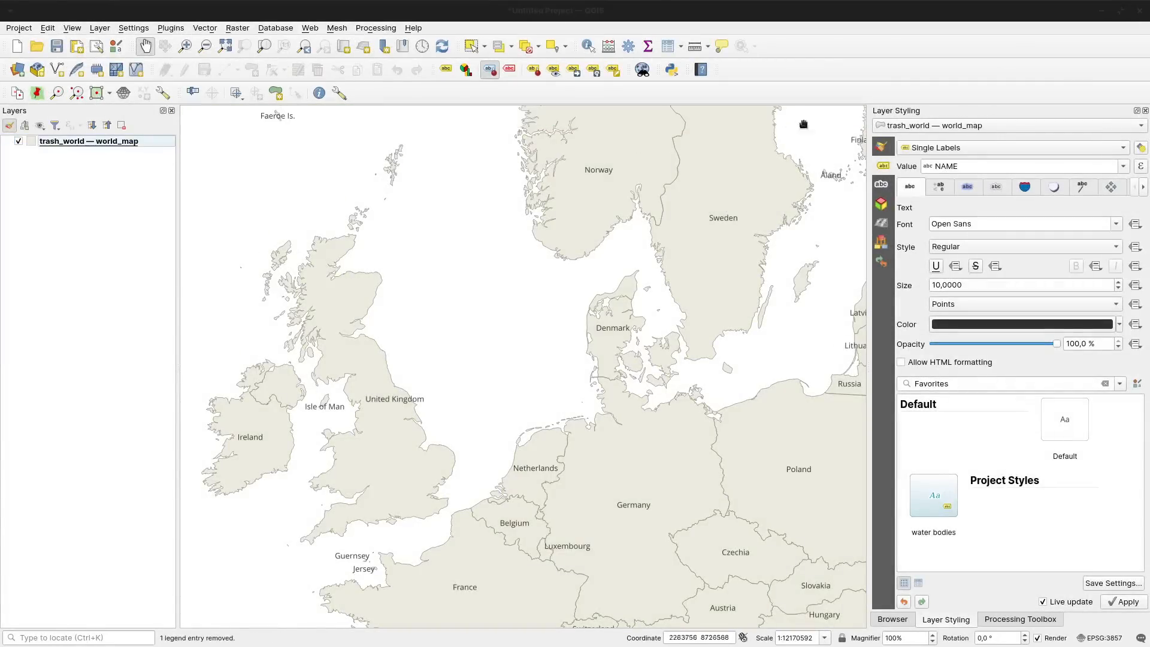
left_click_drag(683, 207, 570, 301)
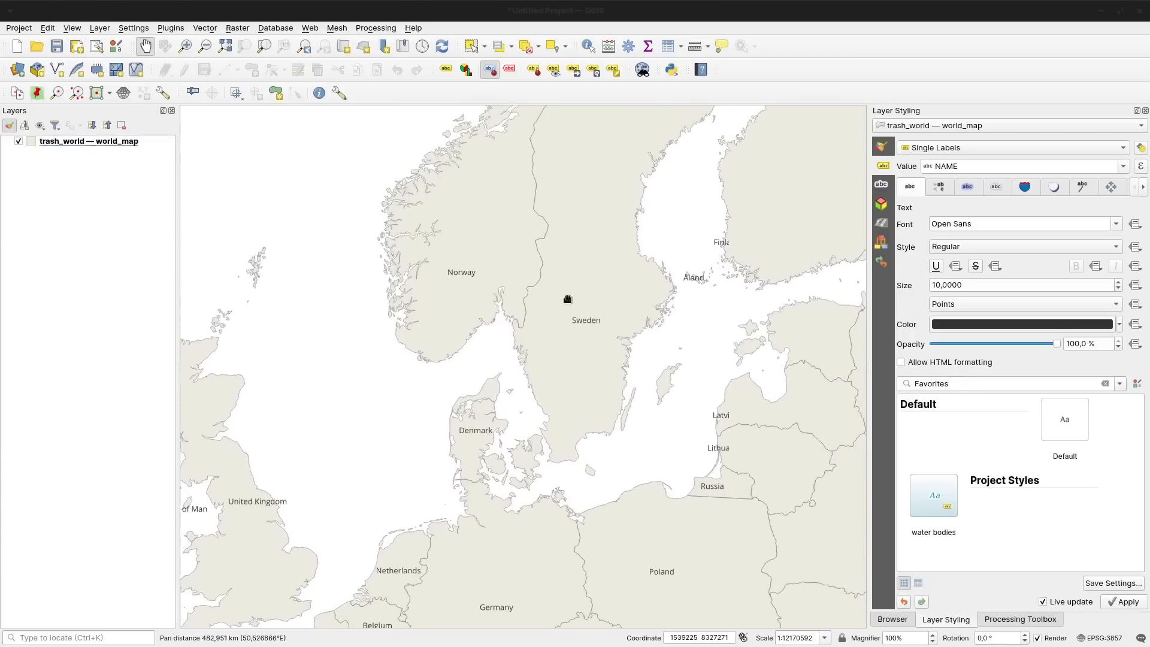
left_click_drag(510, 447, 605, 318)
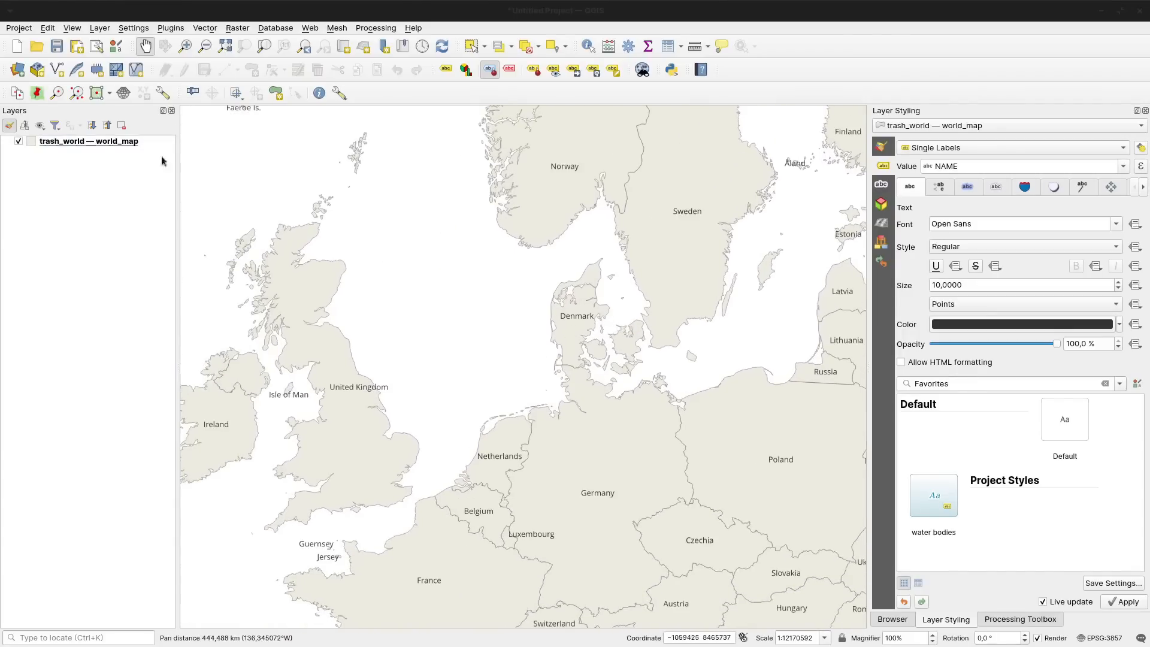
Inspect the attribute table of the trash_world — world_map layer and close it.
left_click(98, 139)
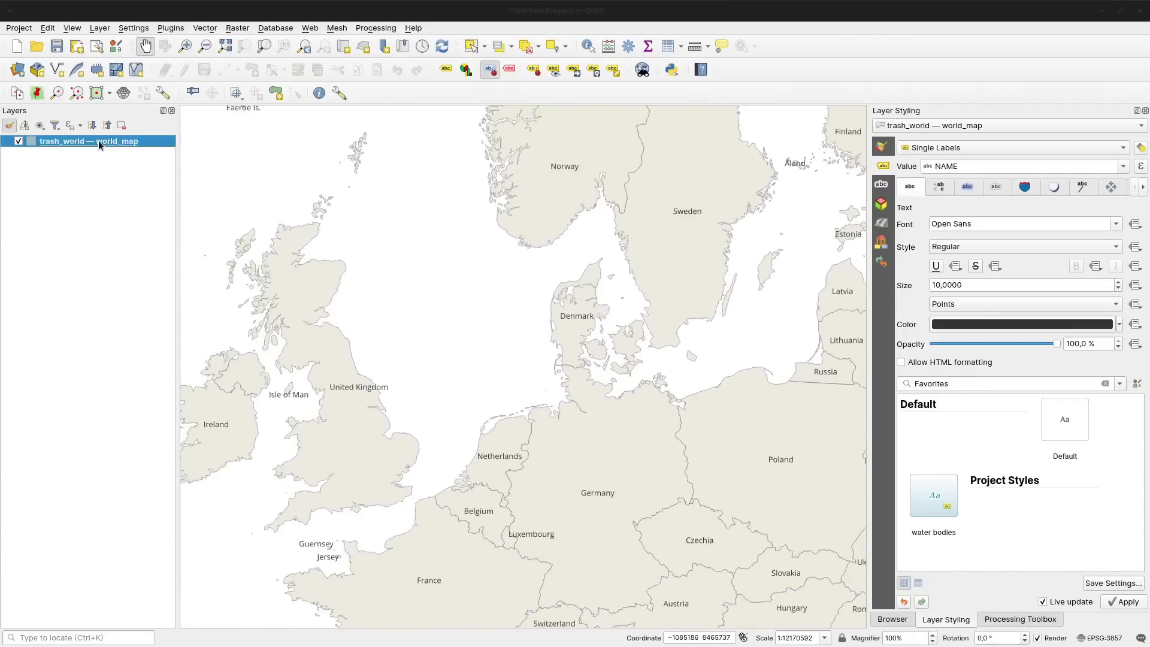
key("F6")
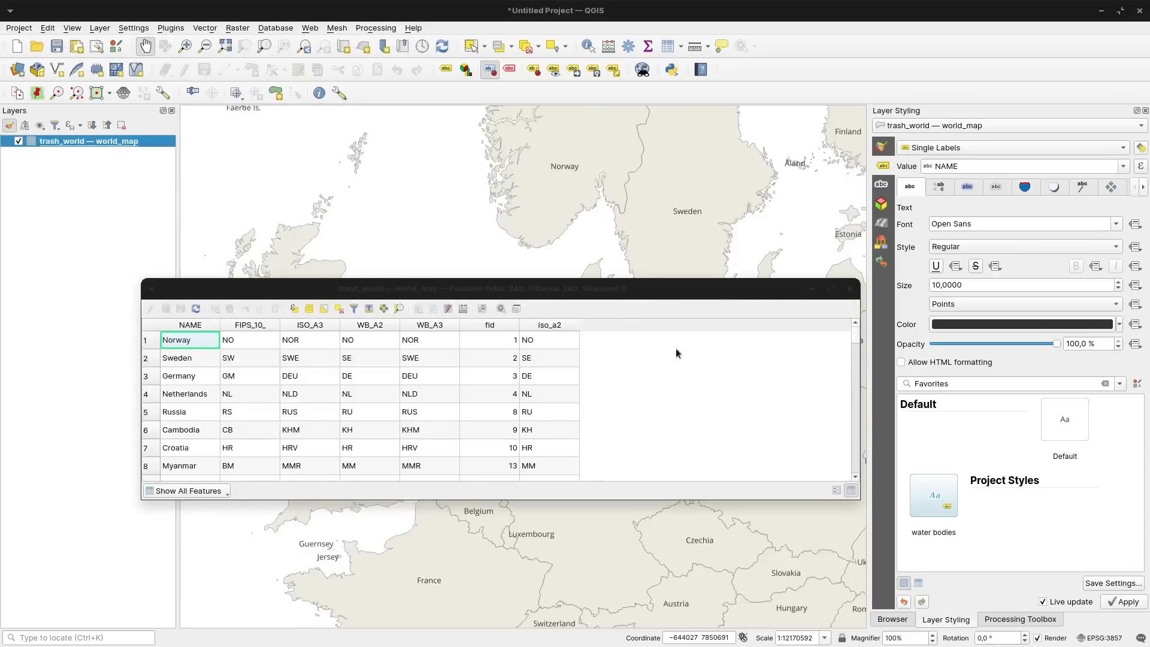
left_click(850, 291)
Start moving the Germany label and choose fid as the primary key for the layer's auxiliary storage.
left_click_drag(626, 321, 658, 306)
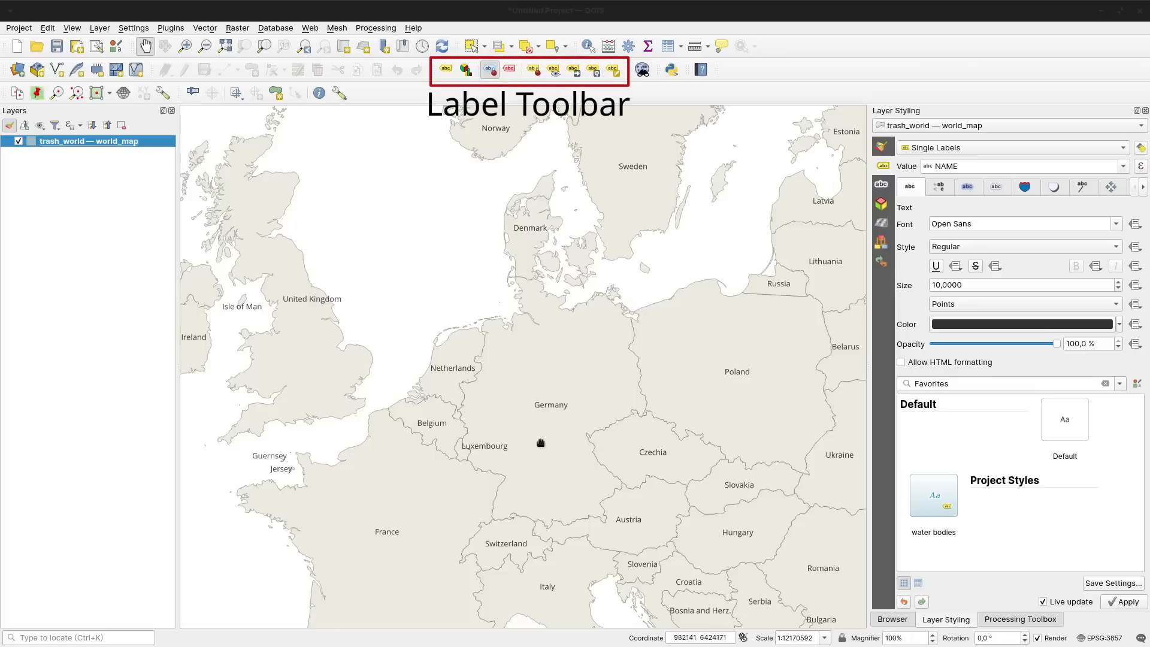
left_click_drag(524, 457, 509, 392)
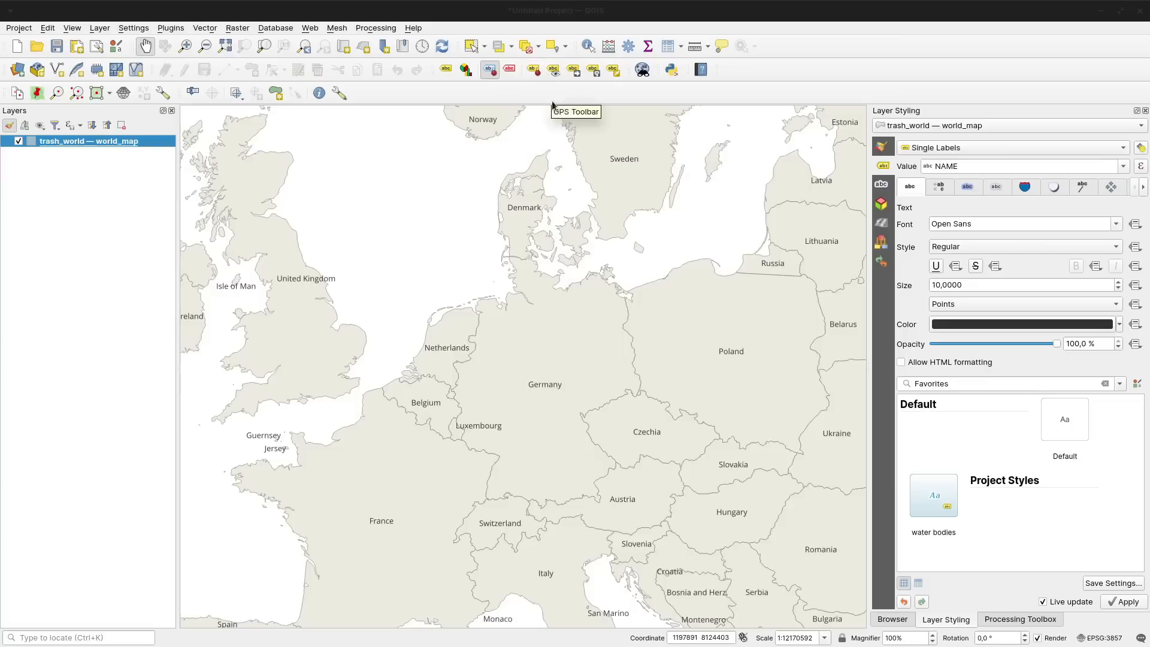
left_click(575, 71)
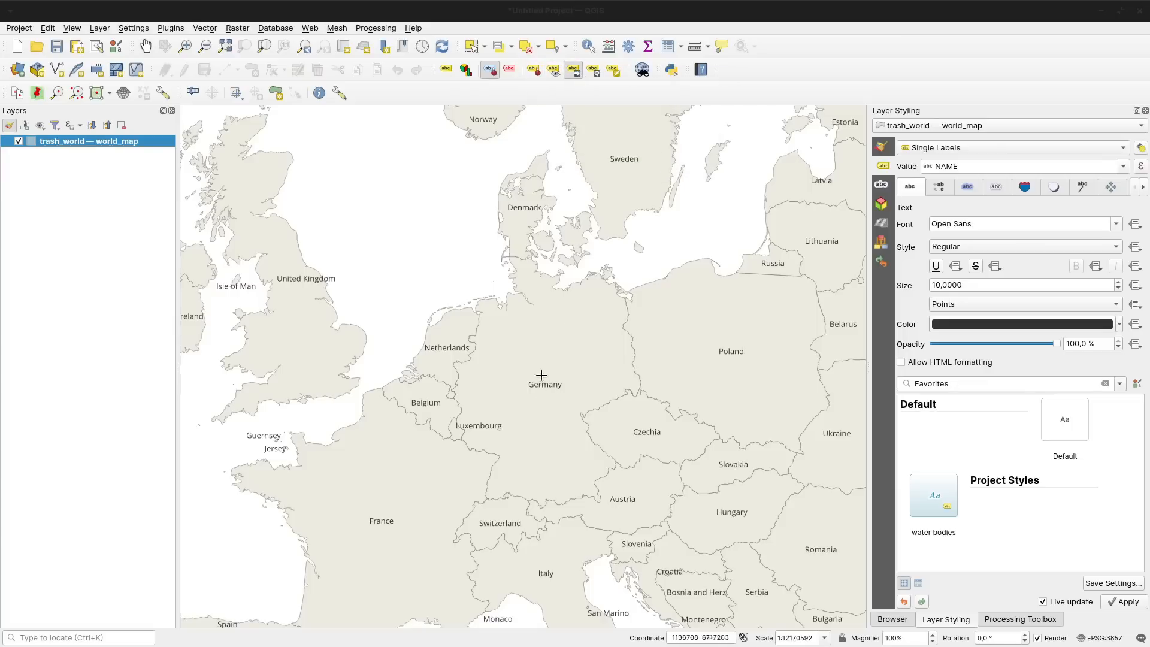
left_click(543, 388)
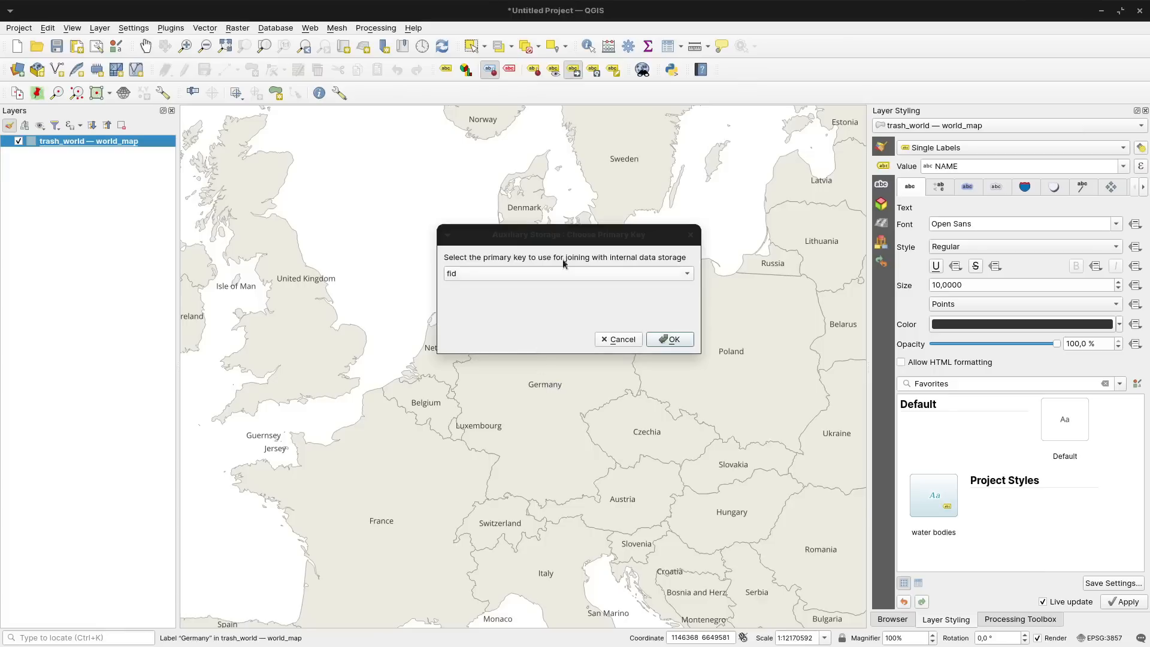
left_click_drag(521, 225, 639, 158)
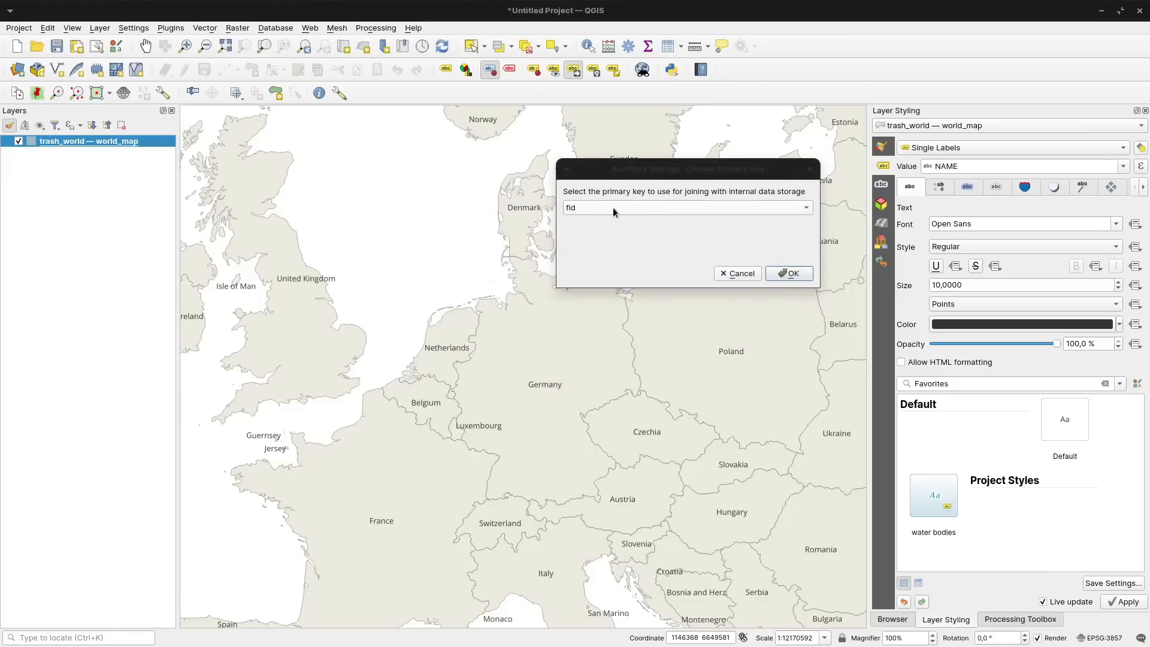
left_click(664, 207)
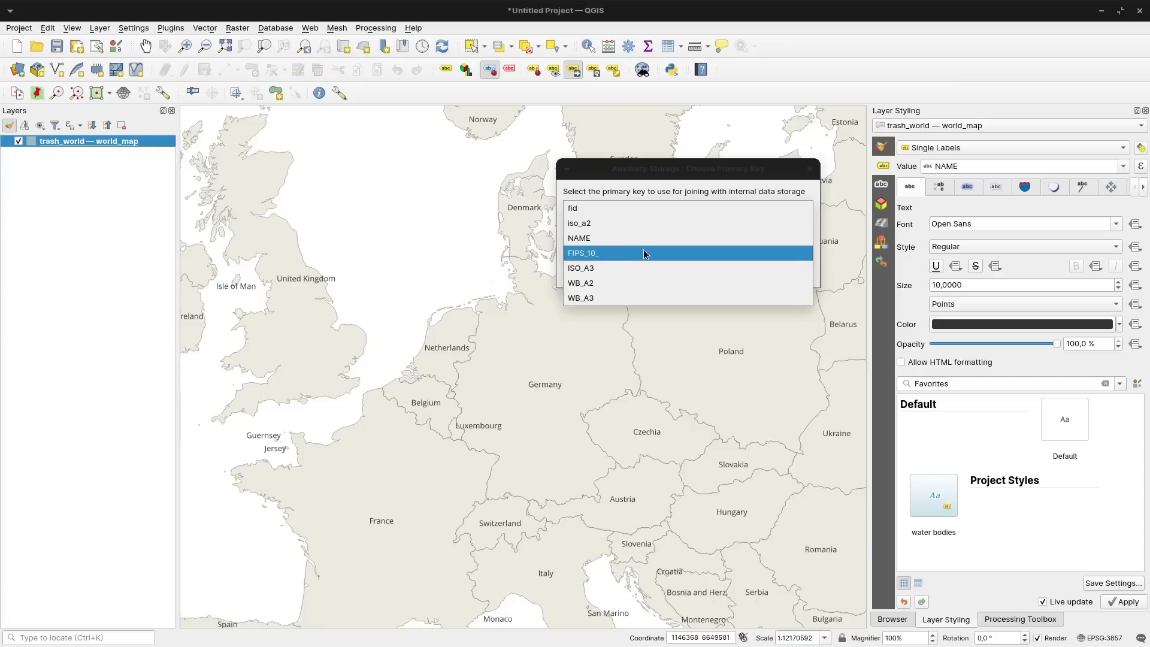
left_click(646, 211)
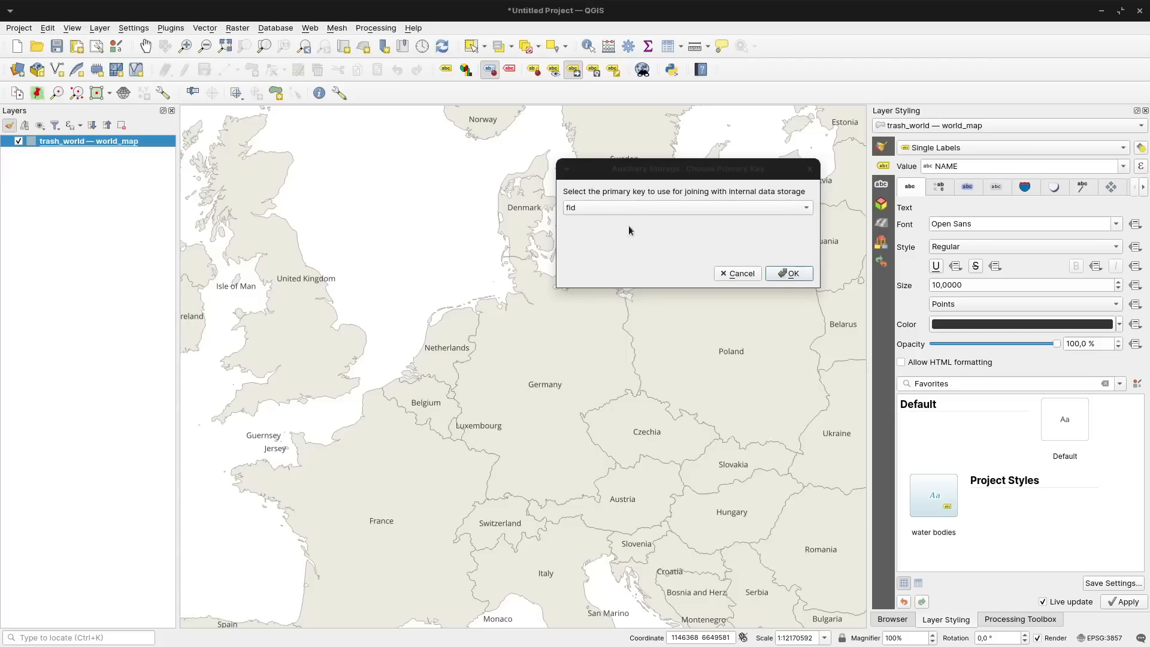
left_click(790, 275)
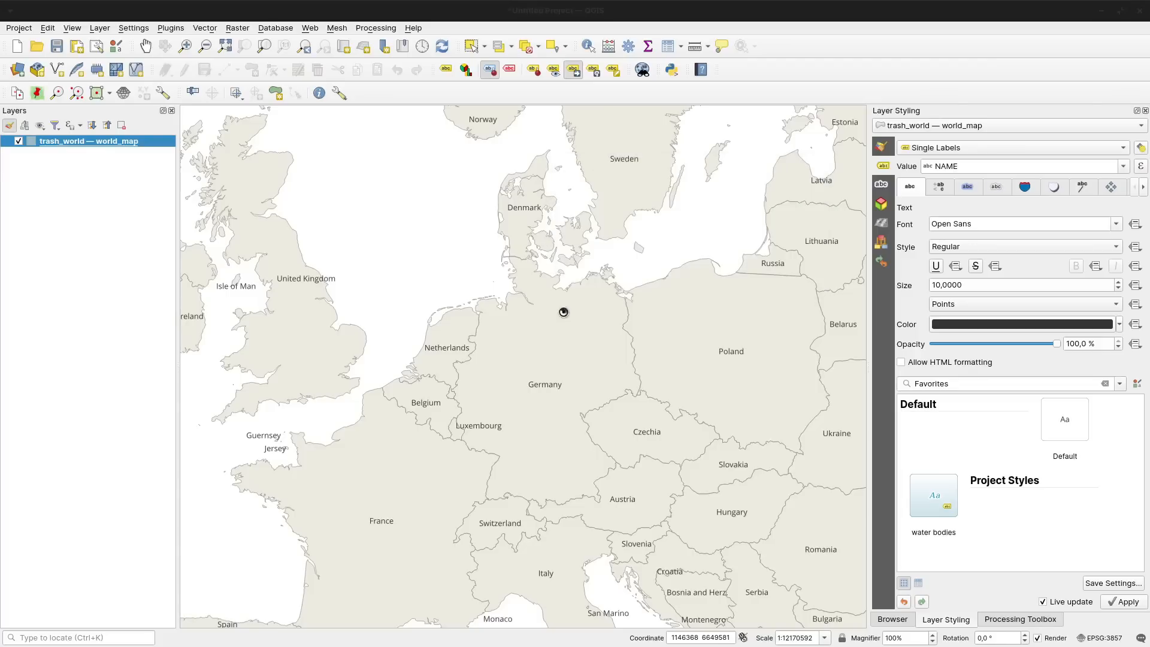
Move the Germany label into the northern part of the country and rotate it slightly counter-clockwise.
left_click(542, 384)
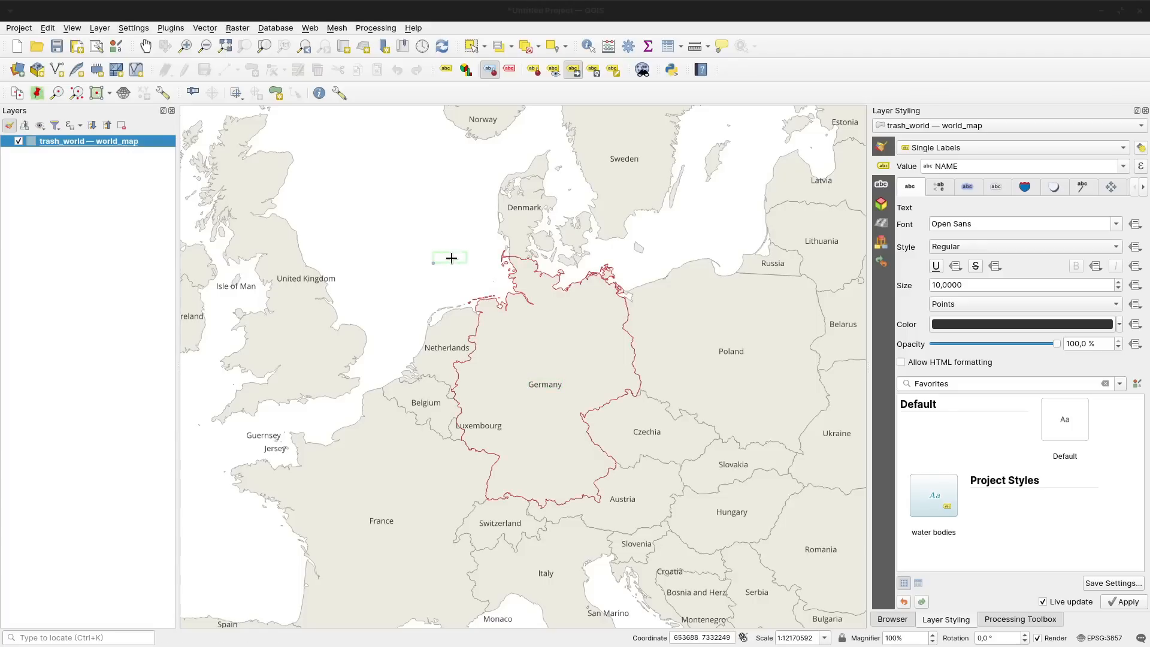
left_click(575, 315)
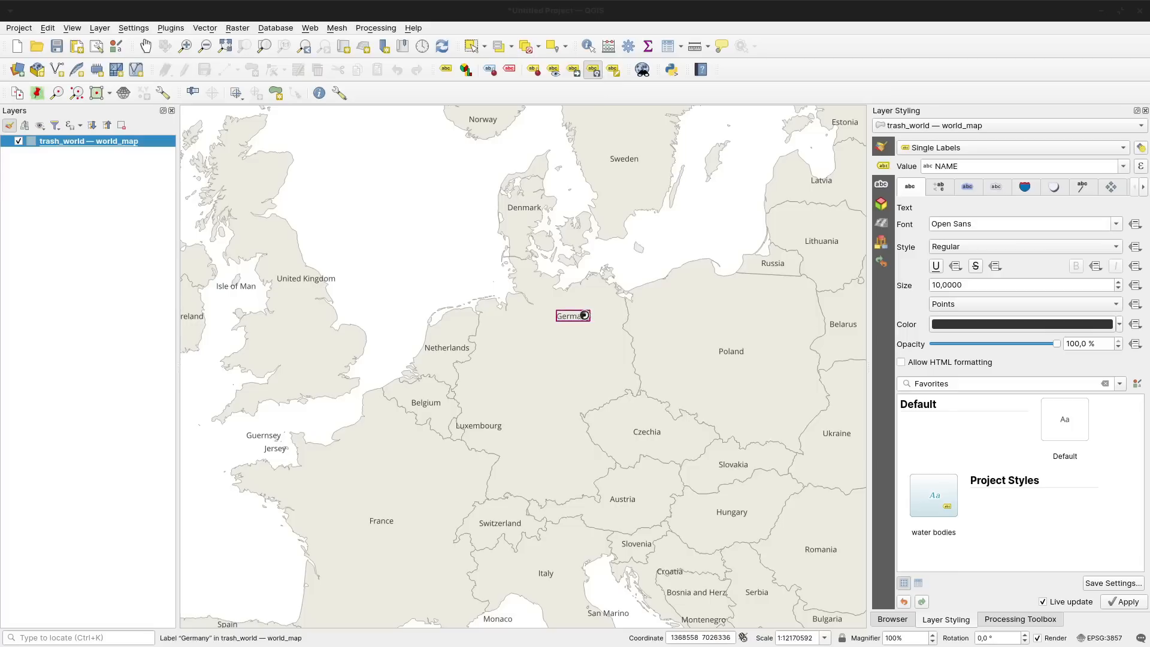
left_click(605, 311)
left_click(611, 285)
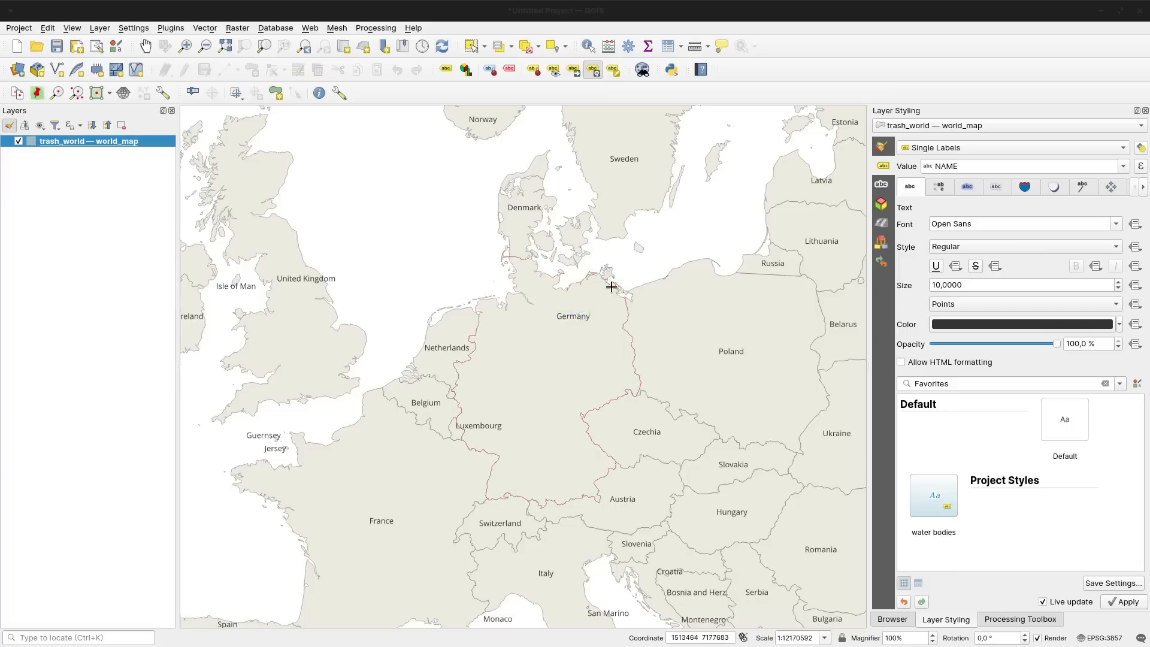
Change the Netherlands label's properties to bold blue text with a larger font size.
left_click(614, 71)
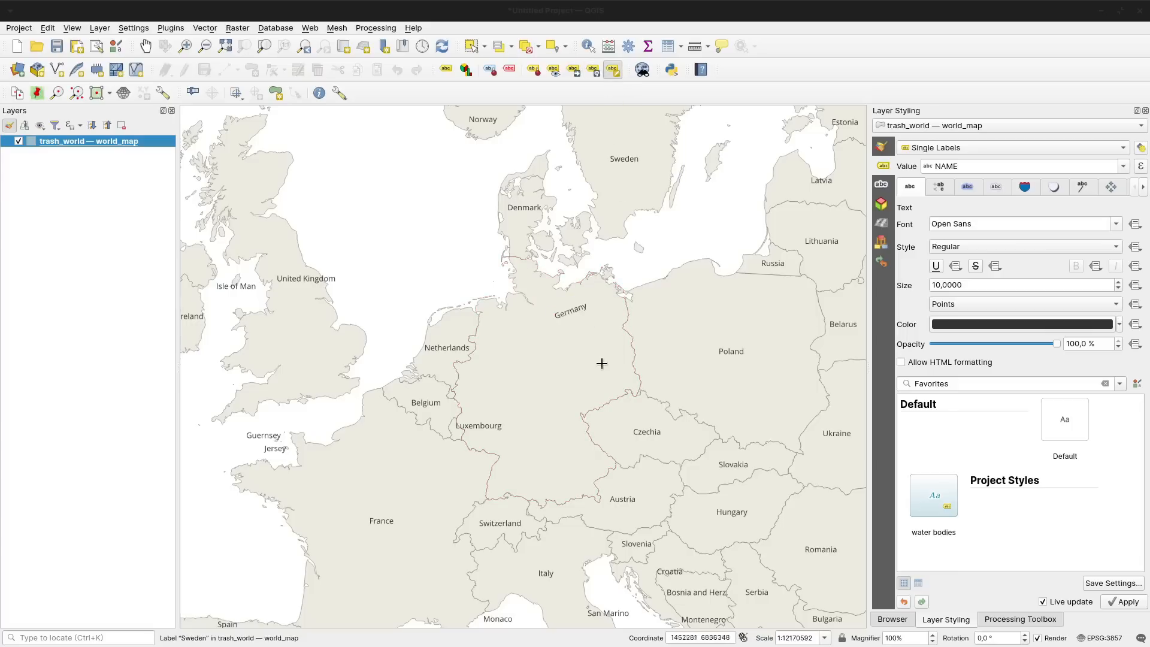
left_click(571, 312)
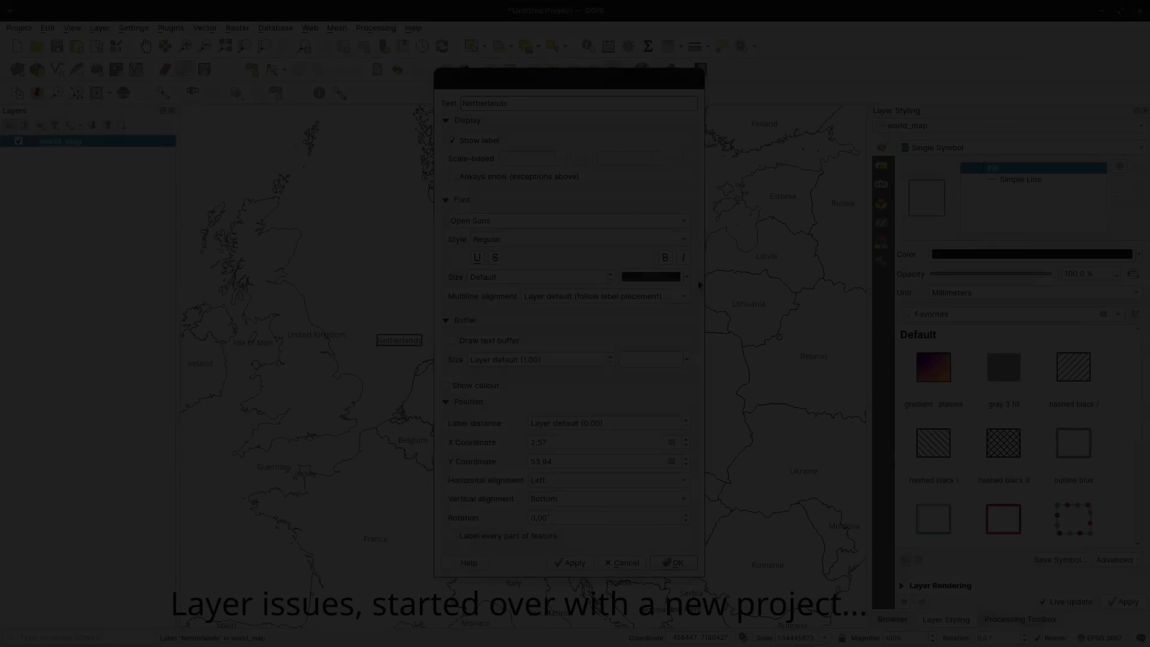
left_click(687, 276)
left_click_drag(708, 339, 699, 343)
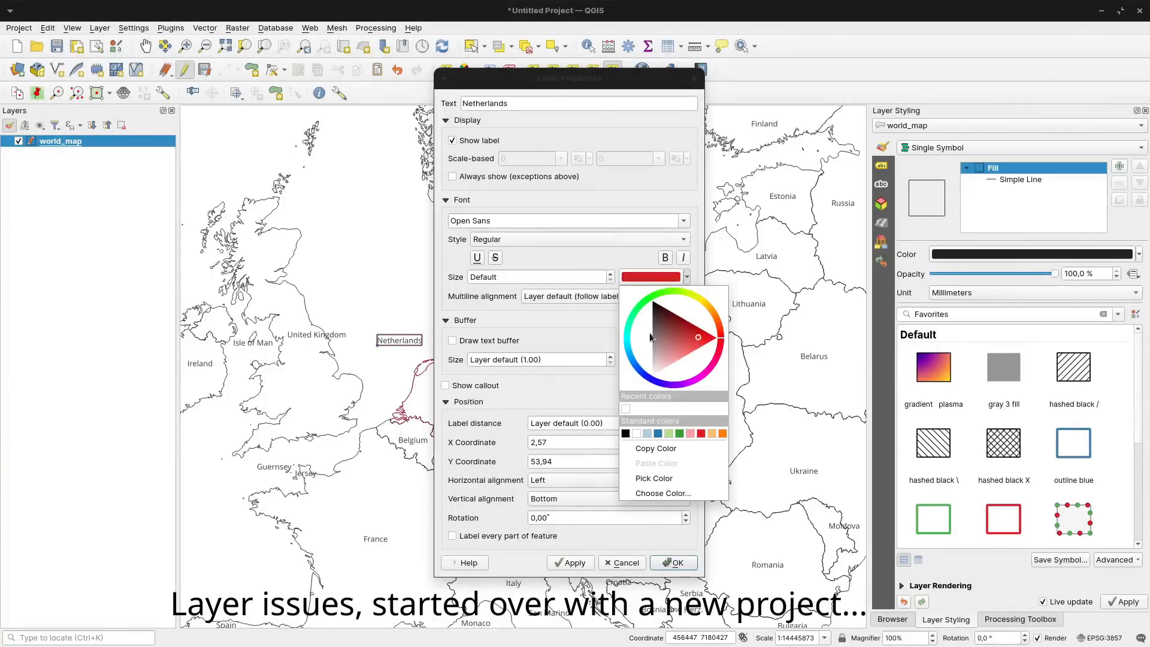
left_click(642, 380)
left_click(564, 318)
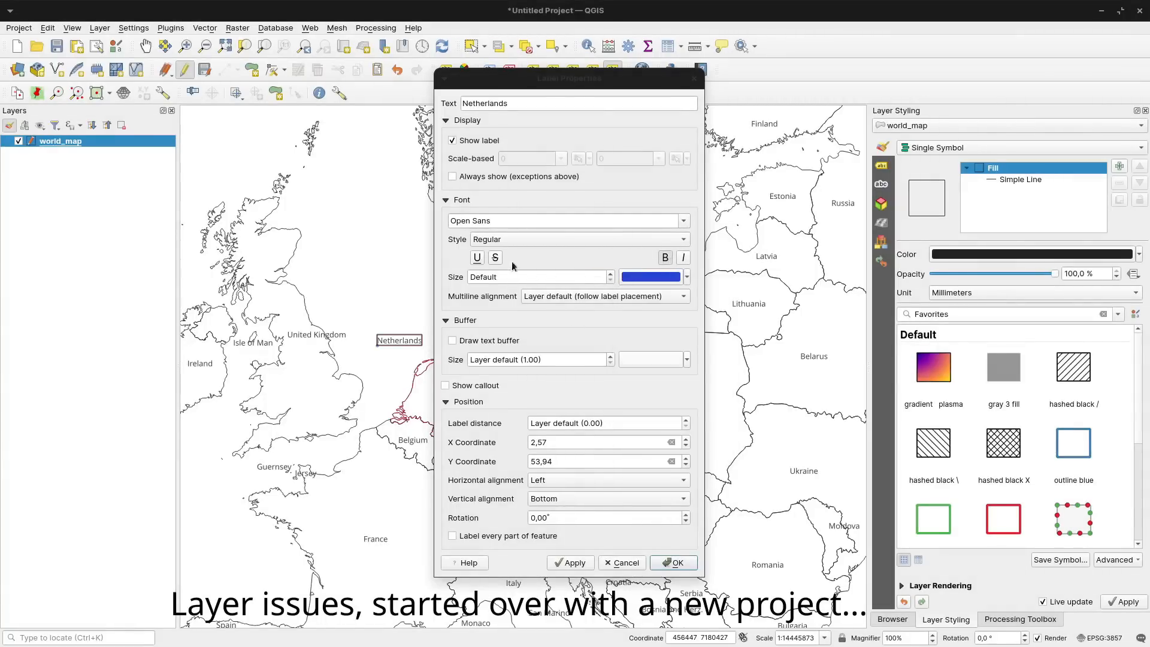
left_click(551, 277)
scroll(551, 273, "up", 12)
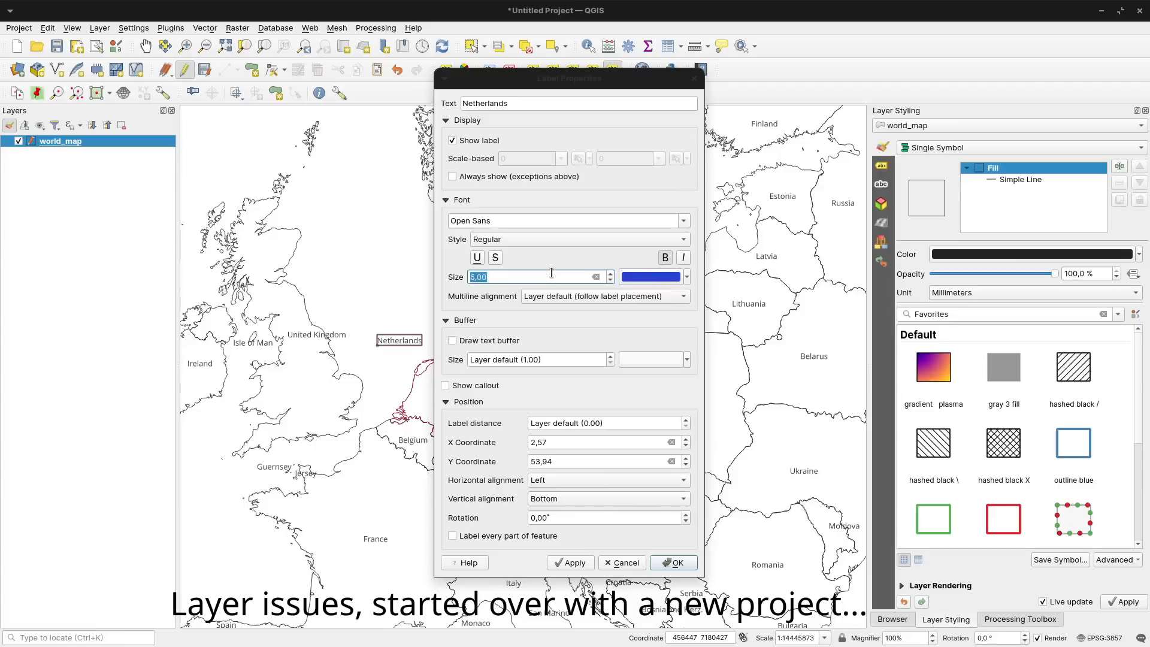
left_click(574, 563)
left_click(673, 563)
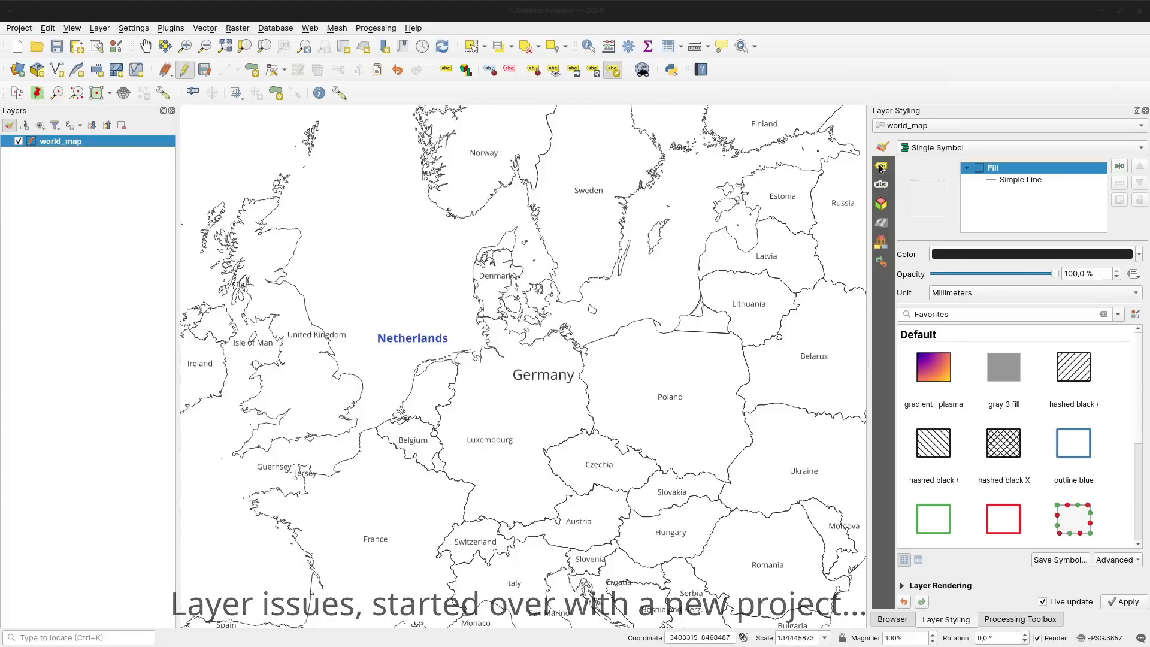
Enable simple-line callouts for the world_map labels and check the Luxembourg label's individual properties.
left_click(880, 168)
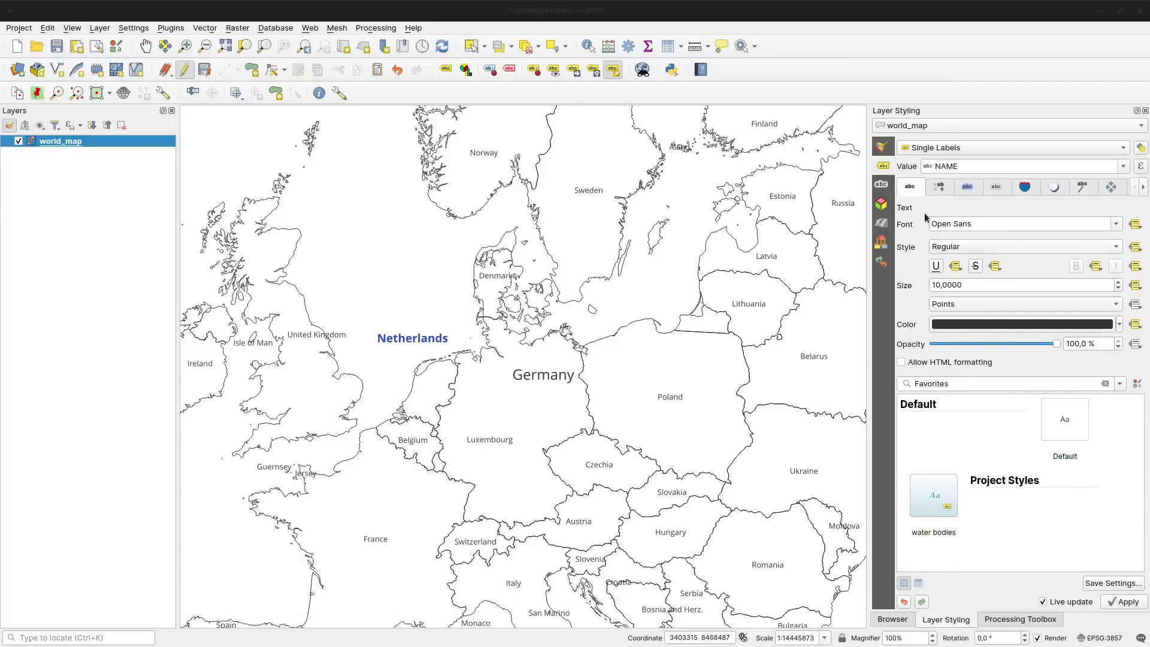
left_click(1082, 187)
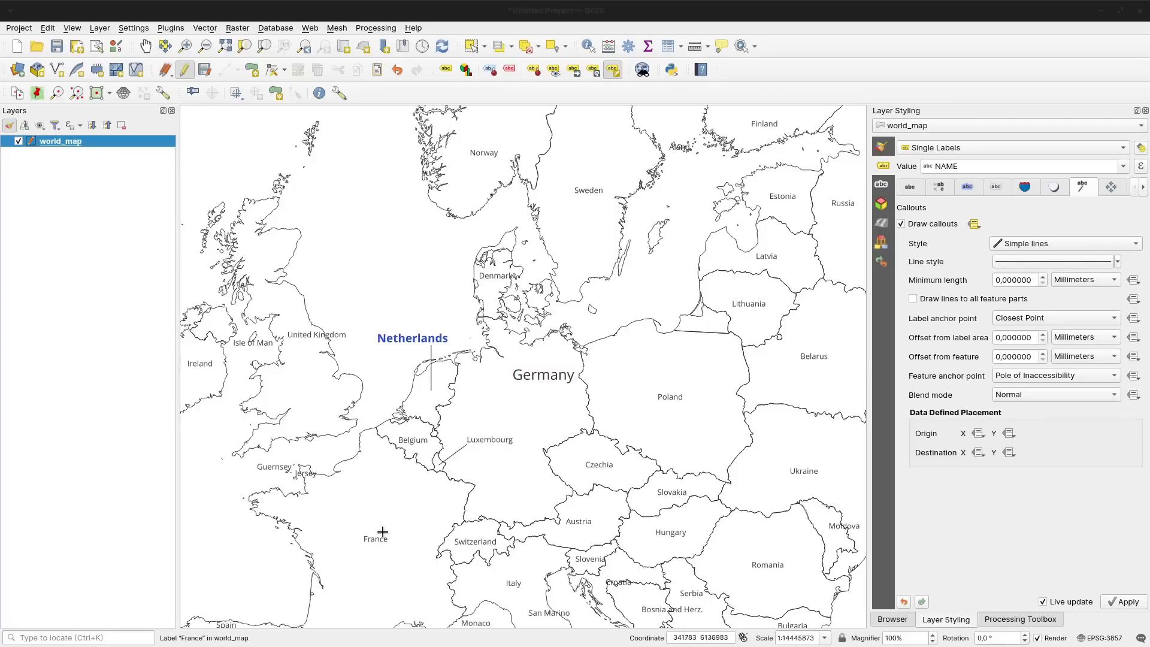
left_click(489, 441)
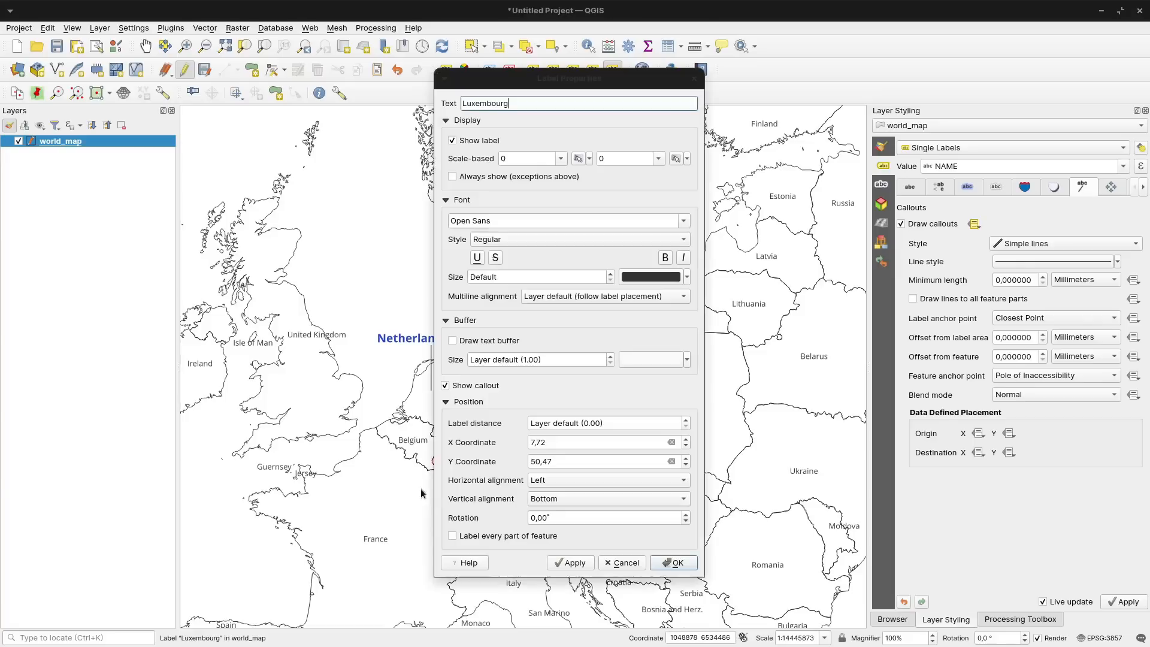
left_click(640, 567)
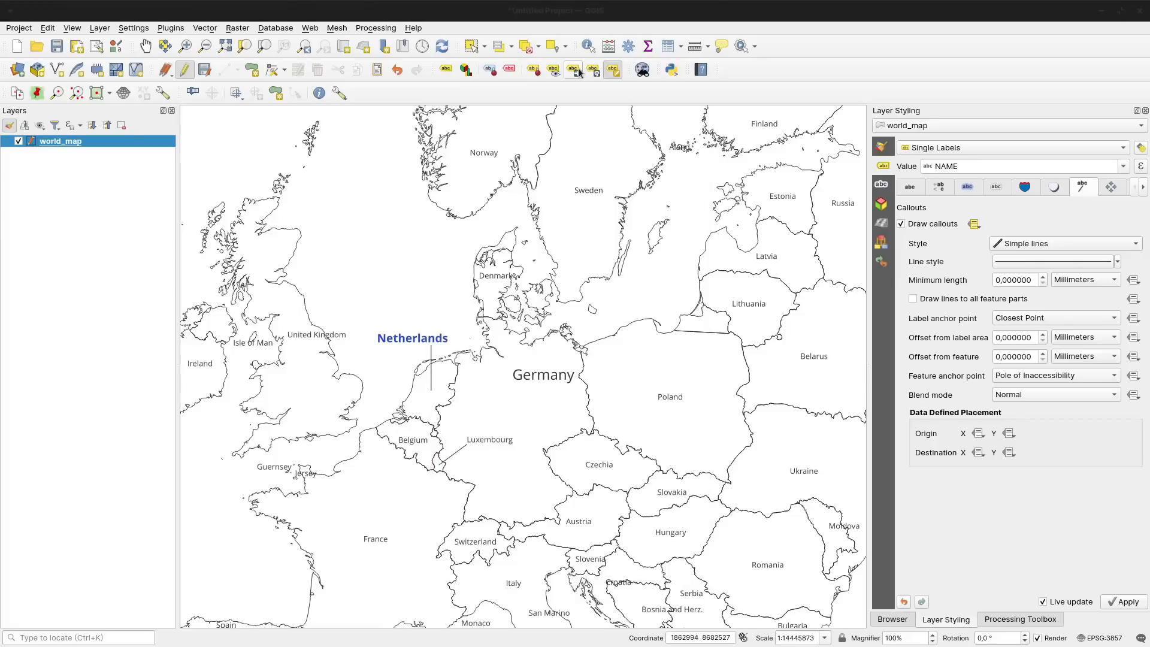
Move the Luxembourg and Belgium labels into the sea below the Netherlands label.
left_click(492, 443)
left_click(387, 367)
left_click(414, 440)
left_click(380, 393)
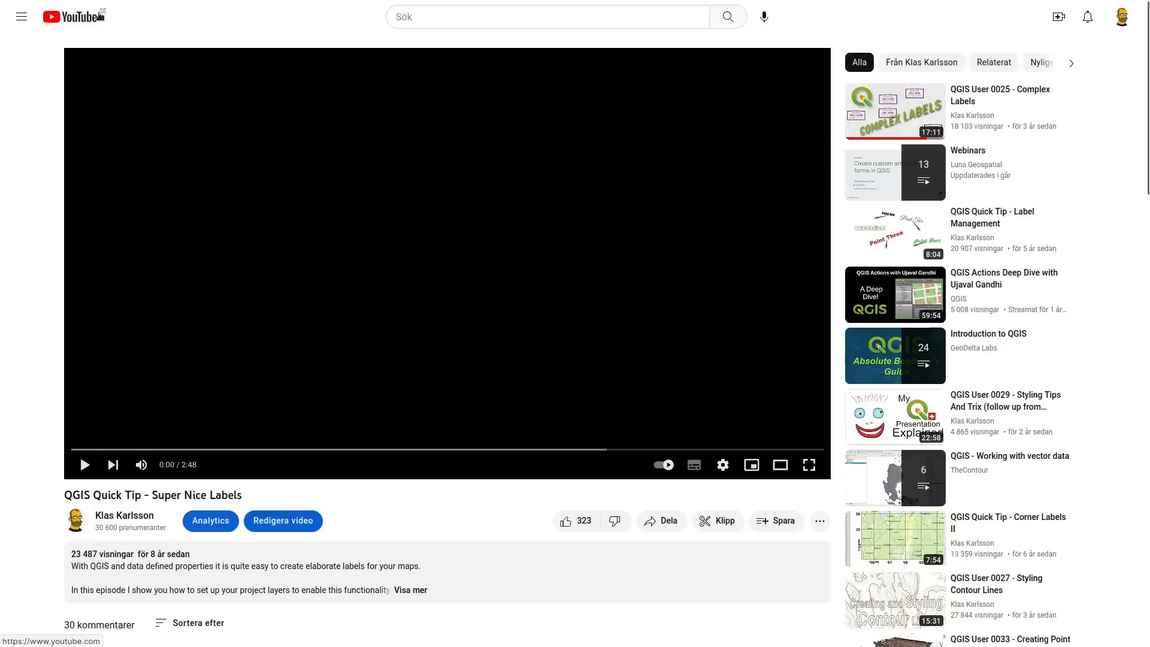
Switch to YouTube, open the video author's channel page and search the channel for "atlas".
left_click(108, 519)
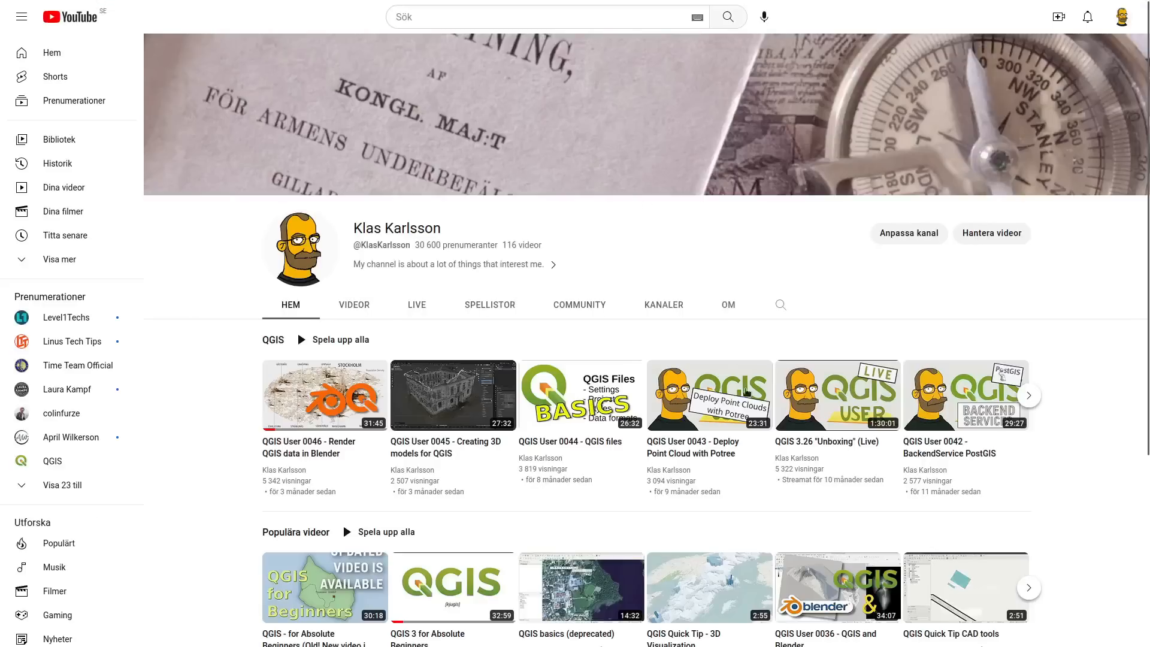
left_click(780, 305)
type("atlad")
key("BackSpace")
type("s")
key("Return")
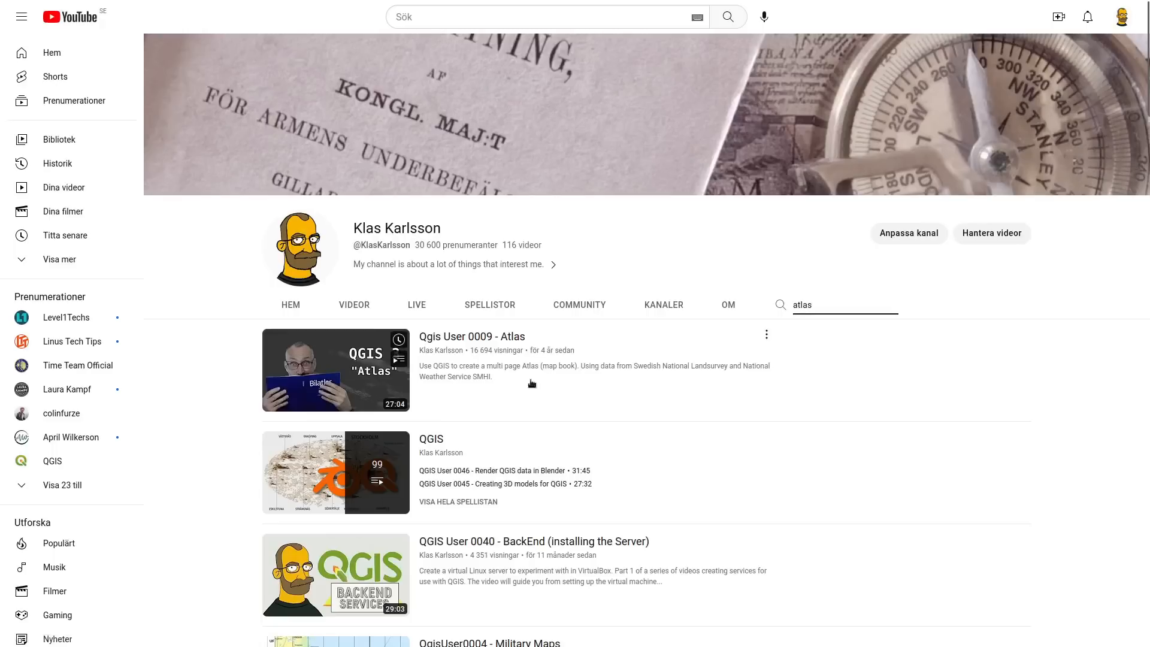
Leave the channel search, return to the comments list in YouTube Studio and read the older comments.
key("alt+Left")
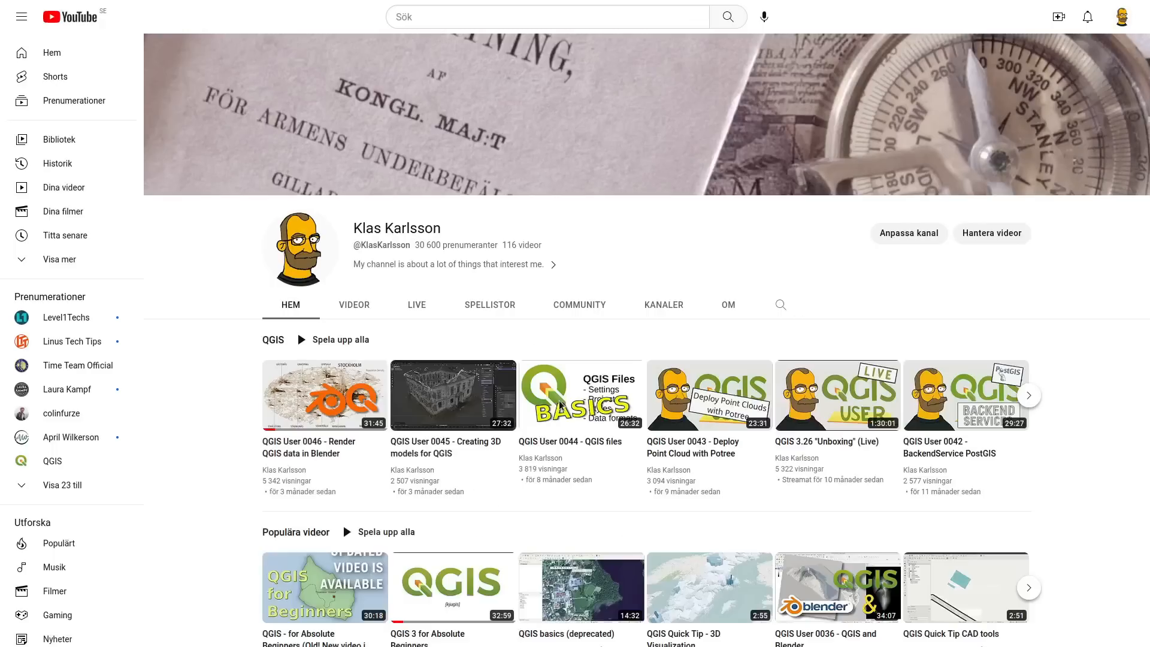
key("alt+Left")
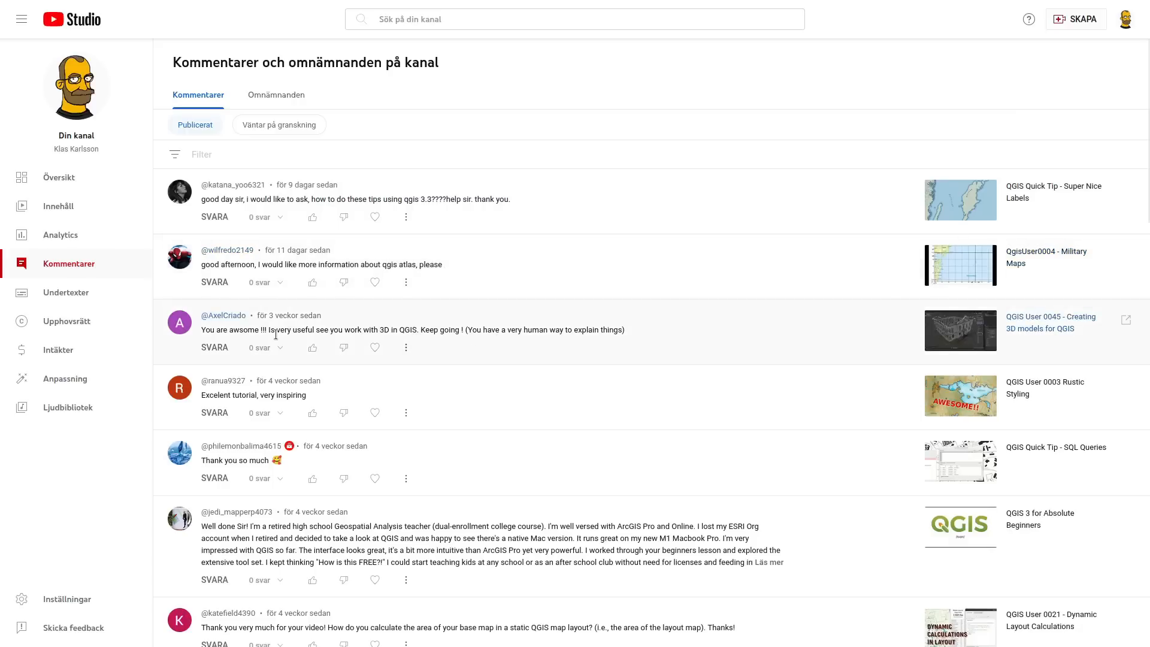
scroll(325, 340, "down", 6)
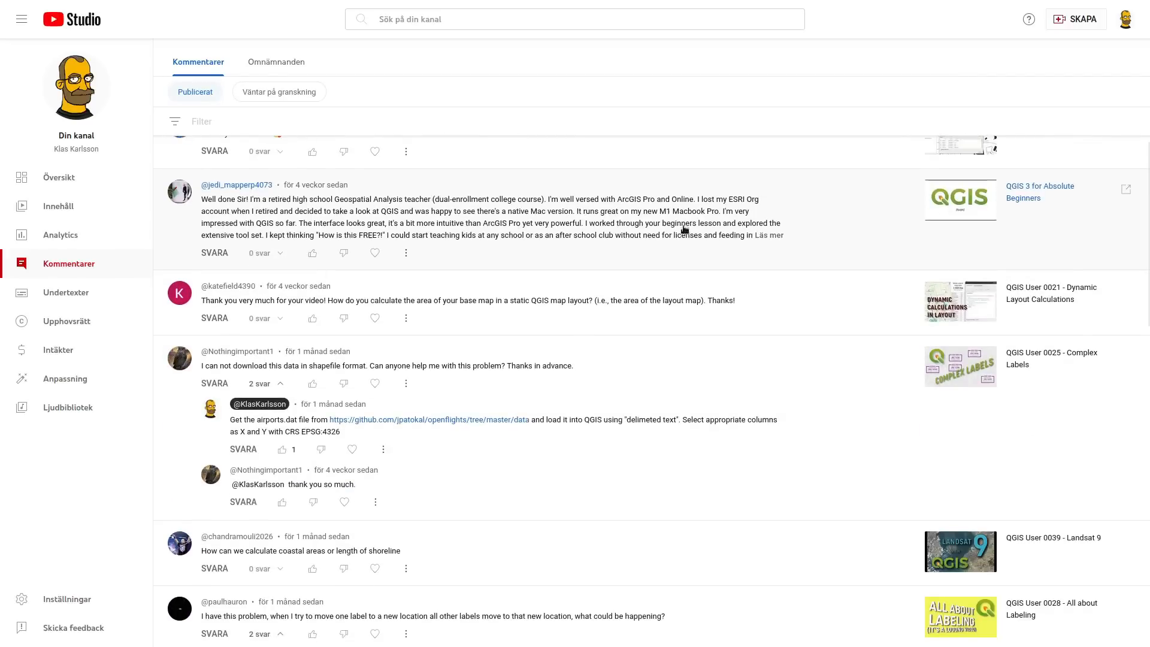
Expand the full comment on the QGIS 3 for Absolute Beginners video.
left_click(771, 237)
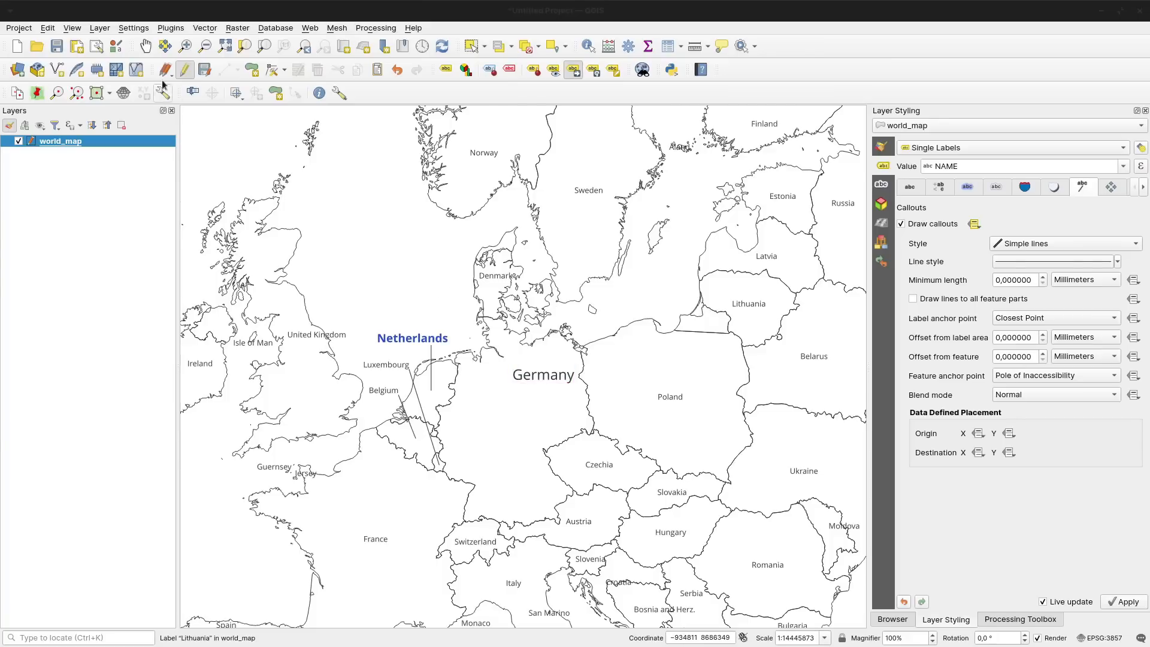
Switch to QGIS, create a print layout with an automatic title and add a map covering most of the page.
key("ctrl+p")
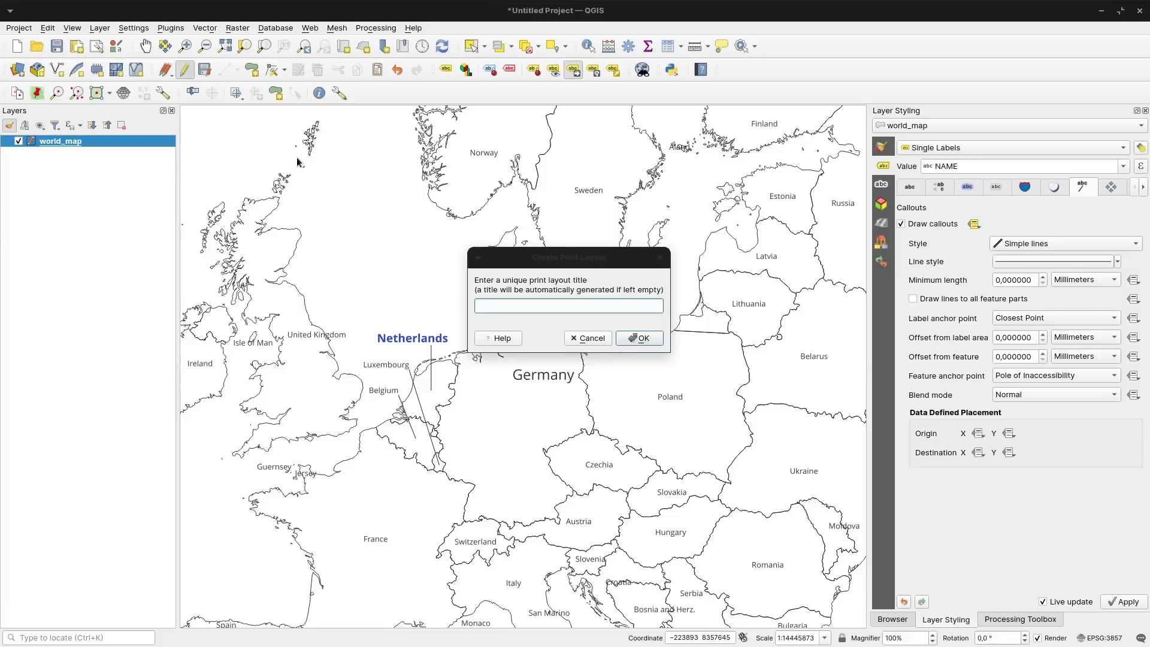
key("Escape")
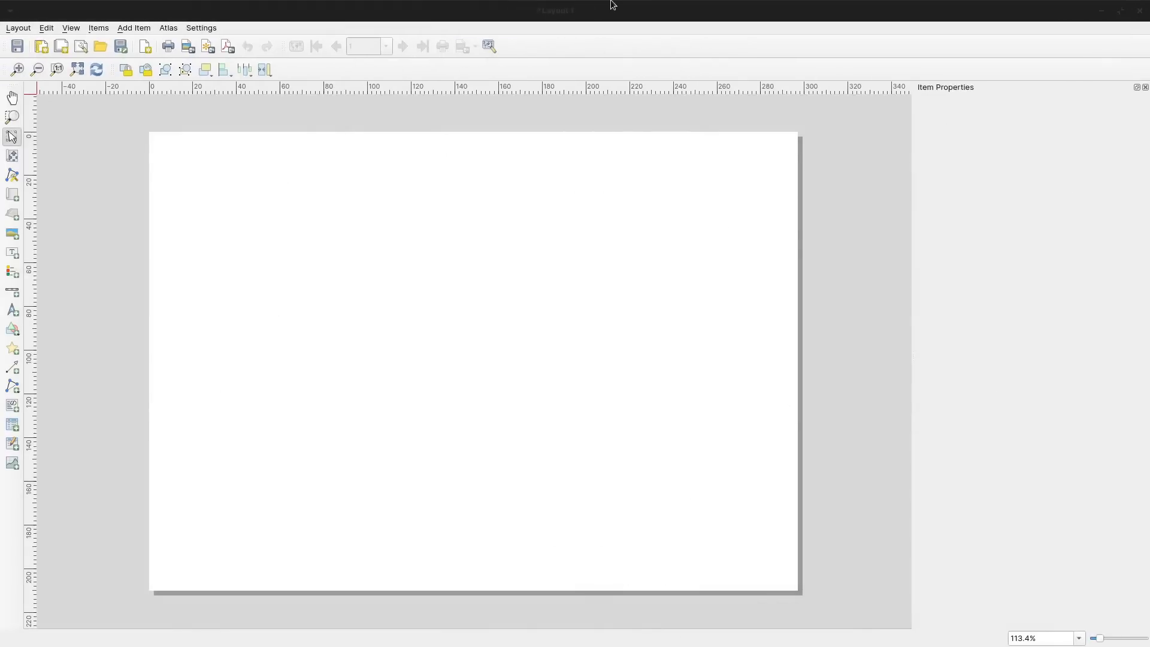
left_click(12, 194)
left_click_drag(208, 176, 702, 535)
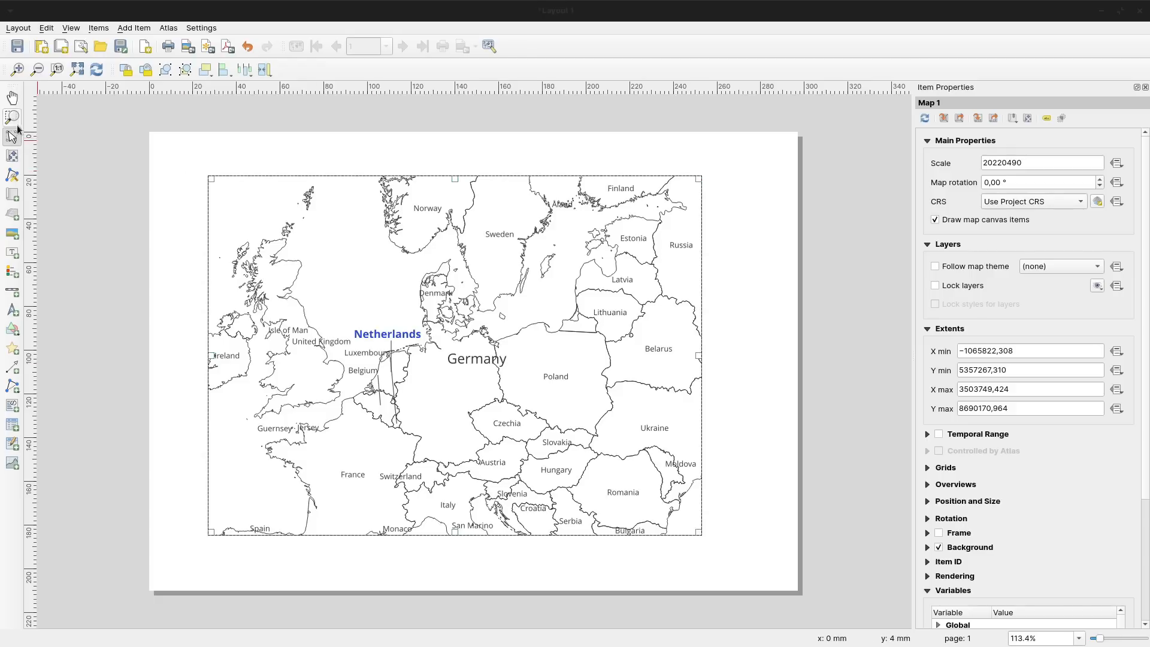
Add a label beside the map containing [% to_int(area(map_get(item_variables('Map'),'map_extent'))/1000)%] km2.
left_click(12, 252)
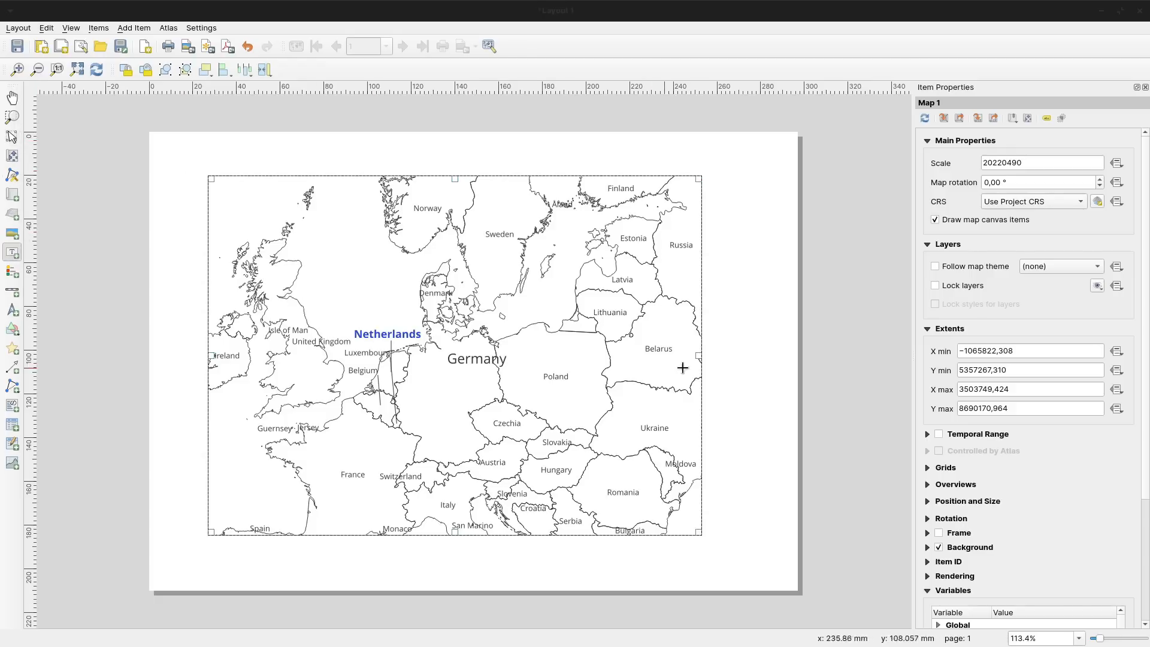
left_click_drag(713, 271, 790, 316)
left_click_drag(994, 146, 932, 145)
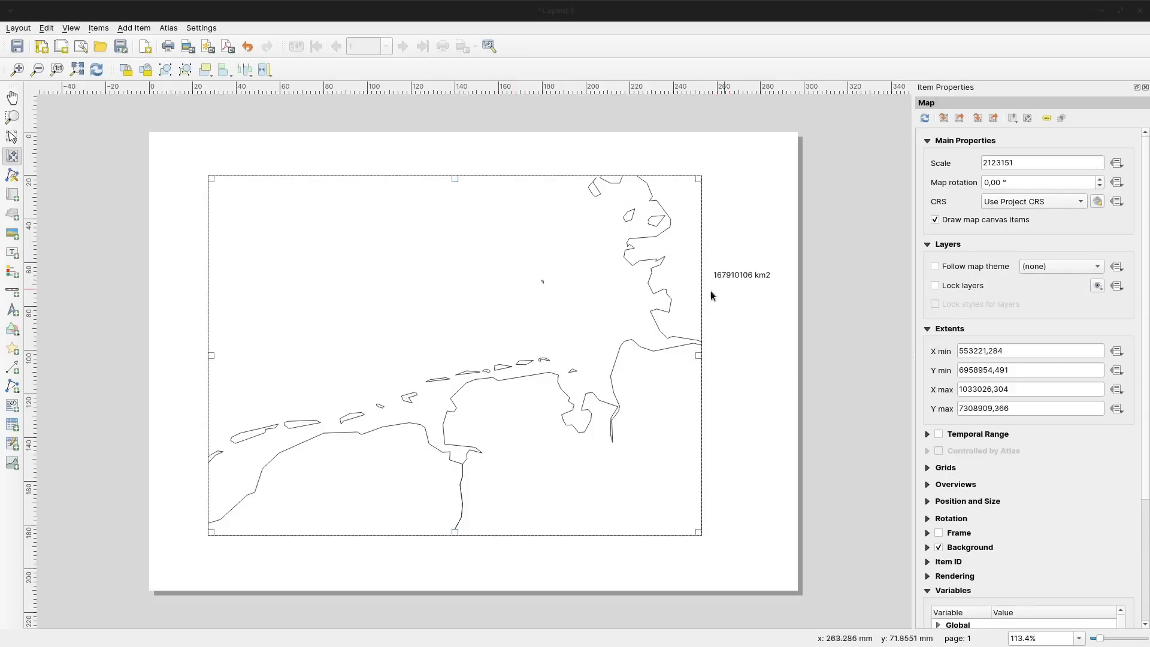
Examine the area label's expression, including its map_extent variable, and the map's item ID that it refers to.
left_click(12, 137)
left_click(741, 275)
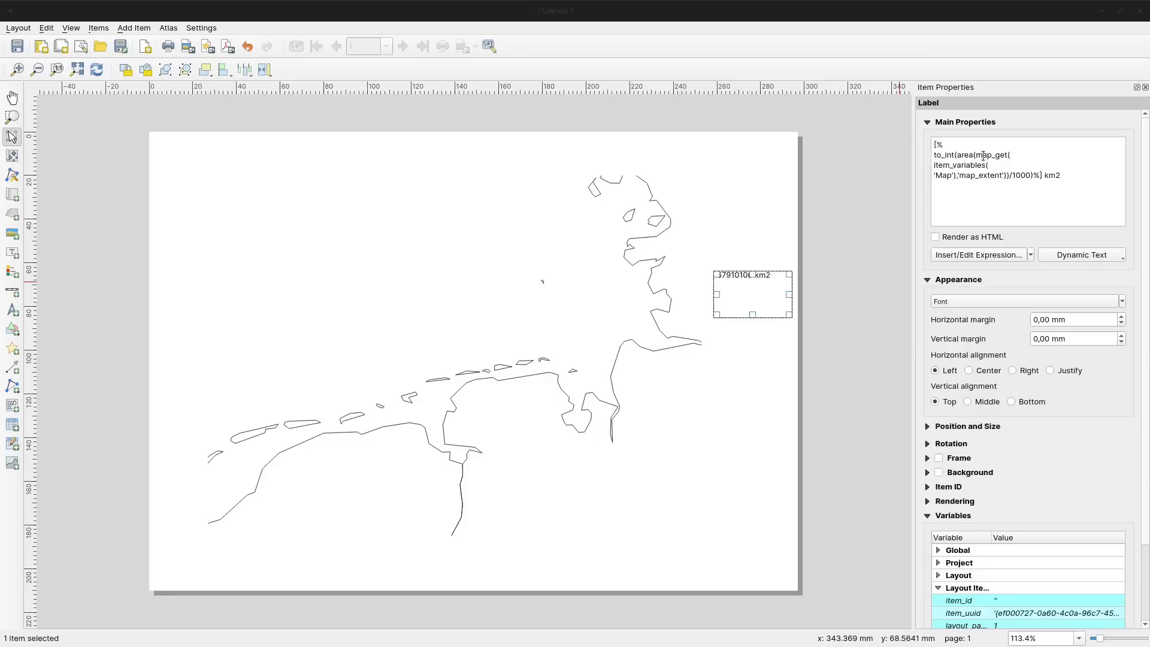
left_click_drag(957, 155, 973, 155)
left_click(313, 260)
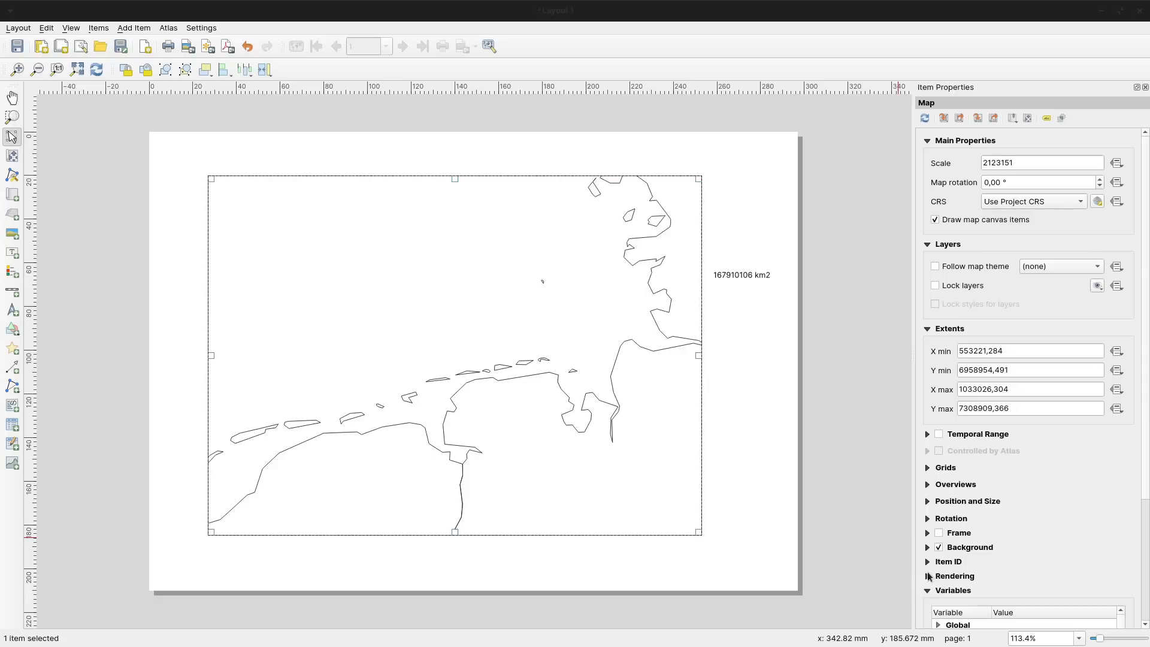
left_click(928, 562)
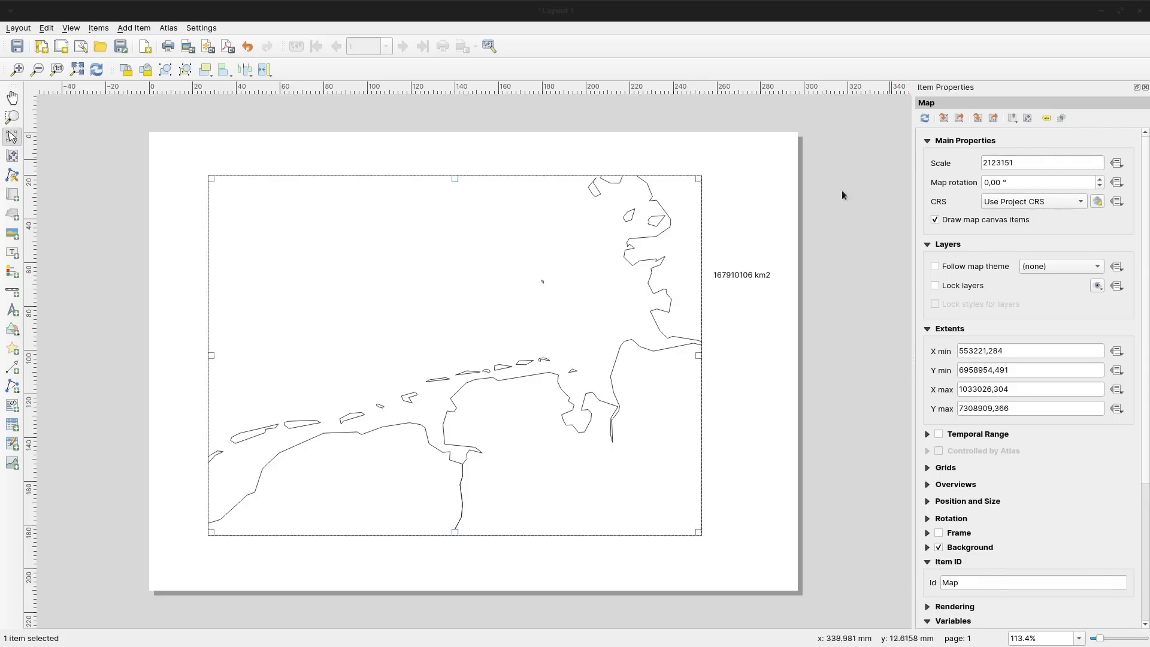
left_click(737, 278)
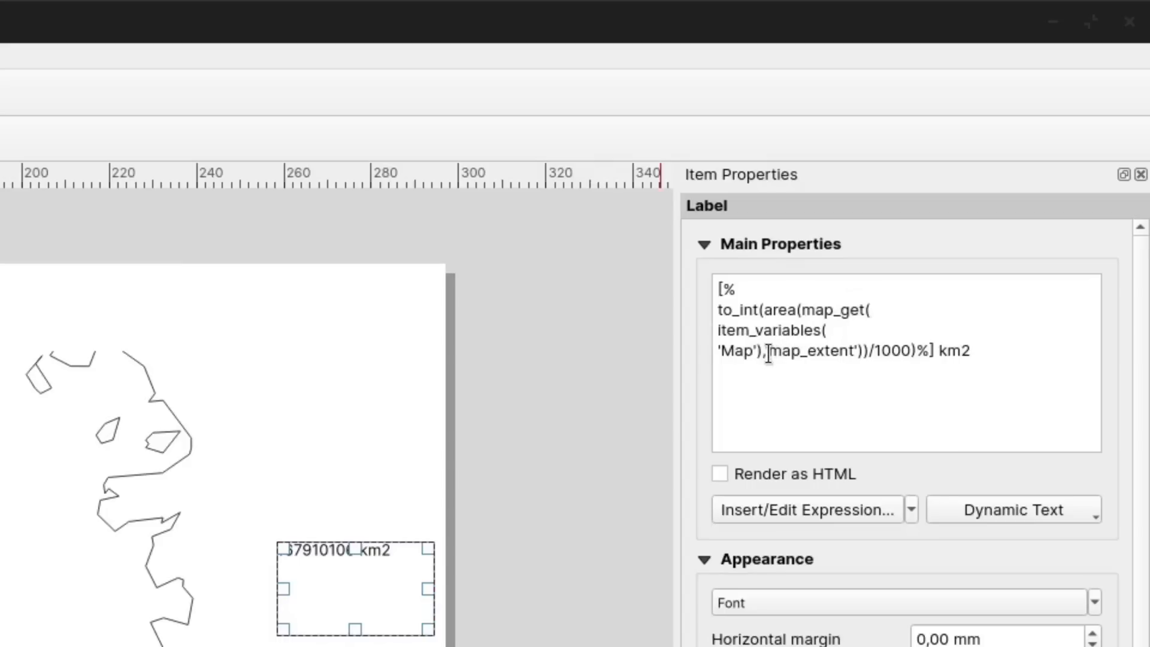
left_click_drag(768, 352, 853, 353)
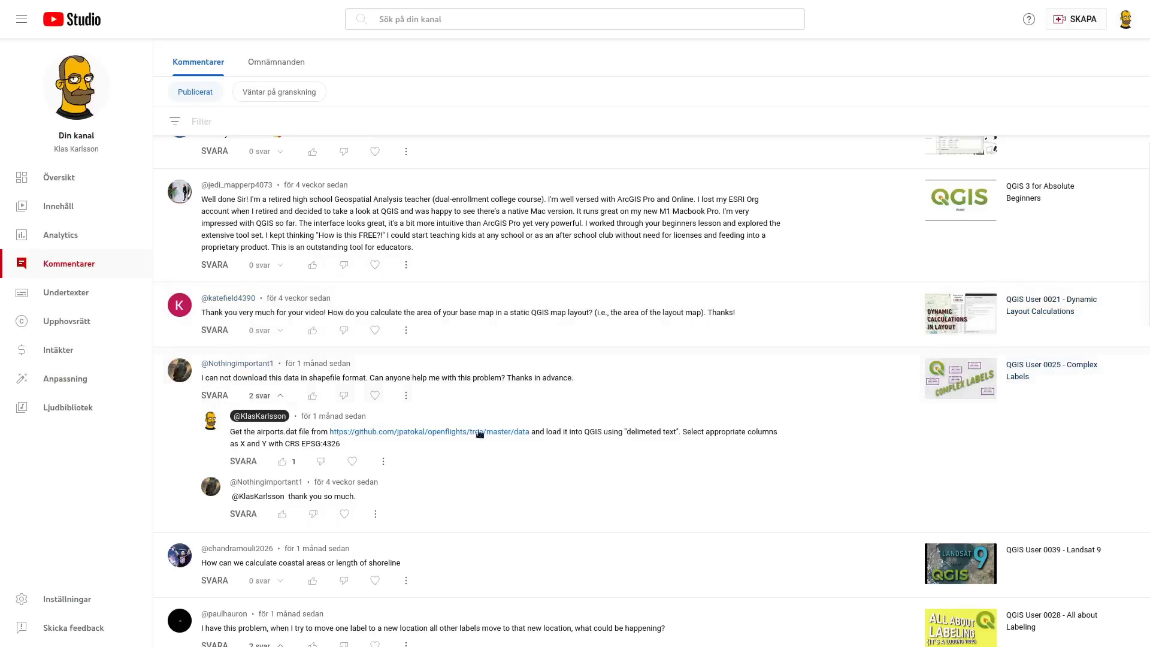
Return to YouTube Studio and read the comments about downloading airport data, coastline length and moving labels.
scroll(359, 395, "down", 1)
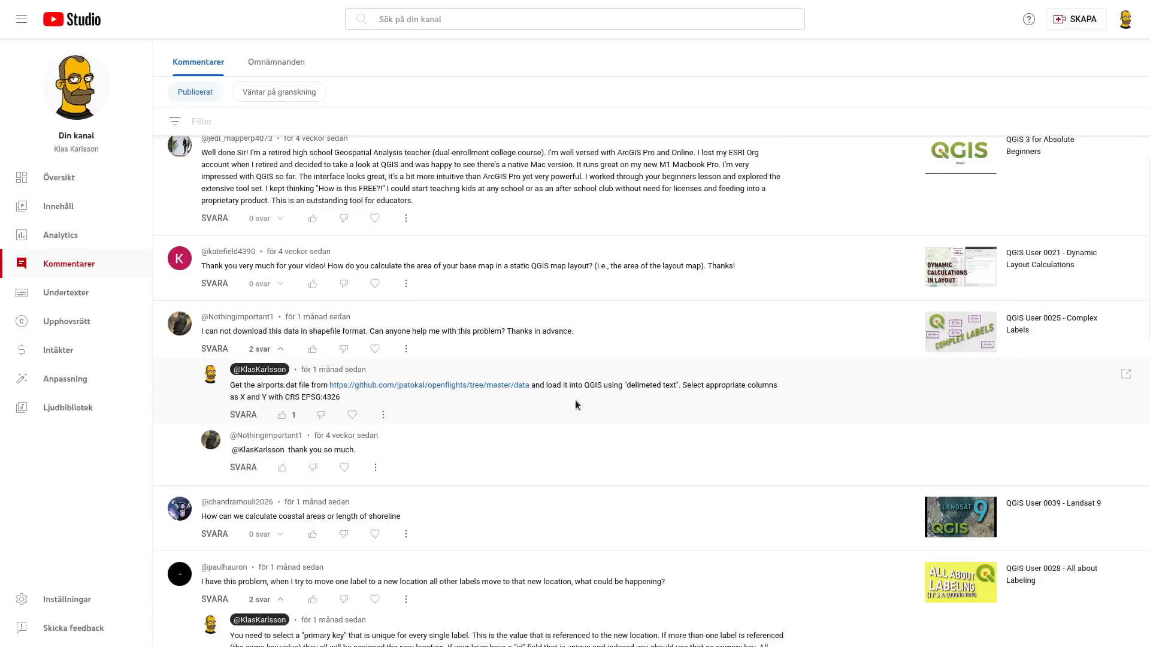
scroll(642, 384, "down", 1)
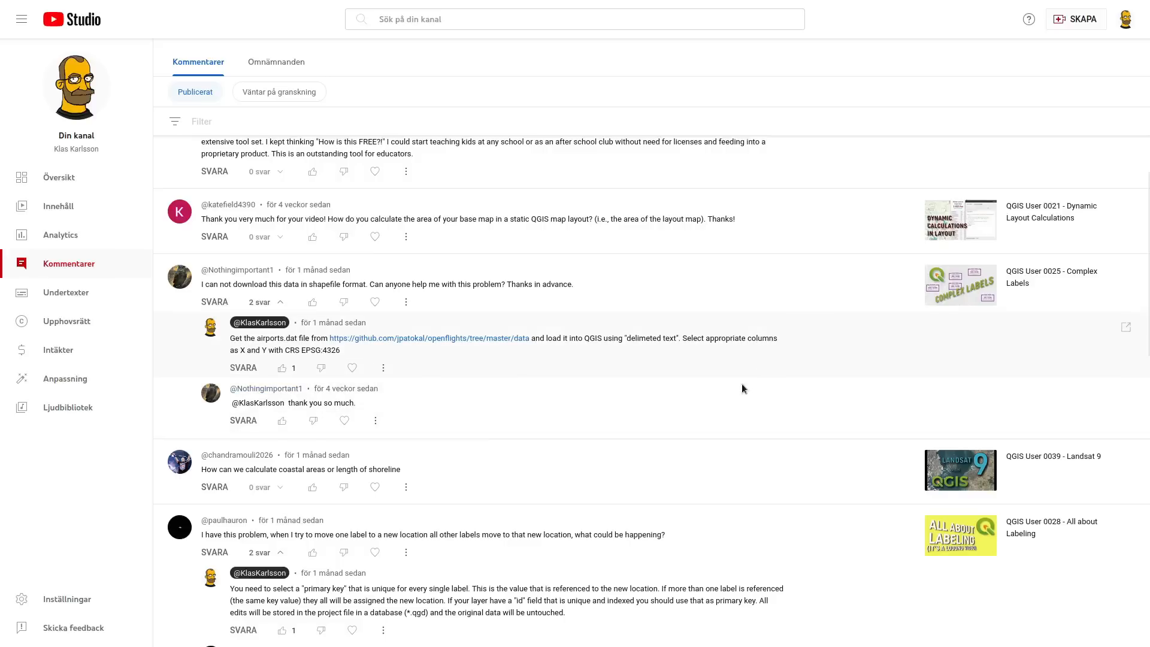
scroll(646, 401, "down", 3)
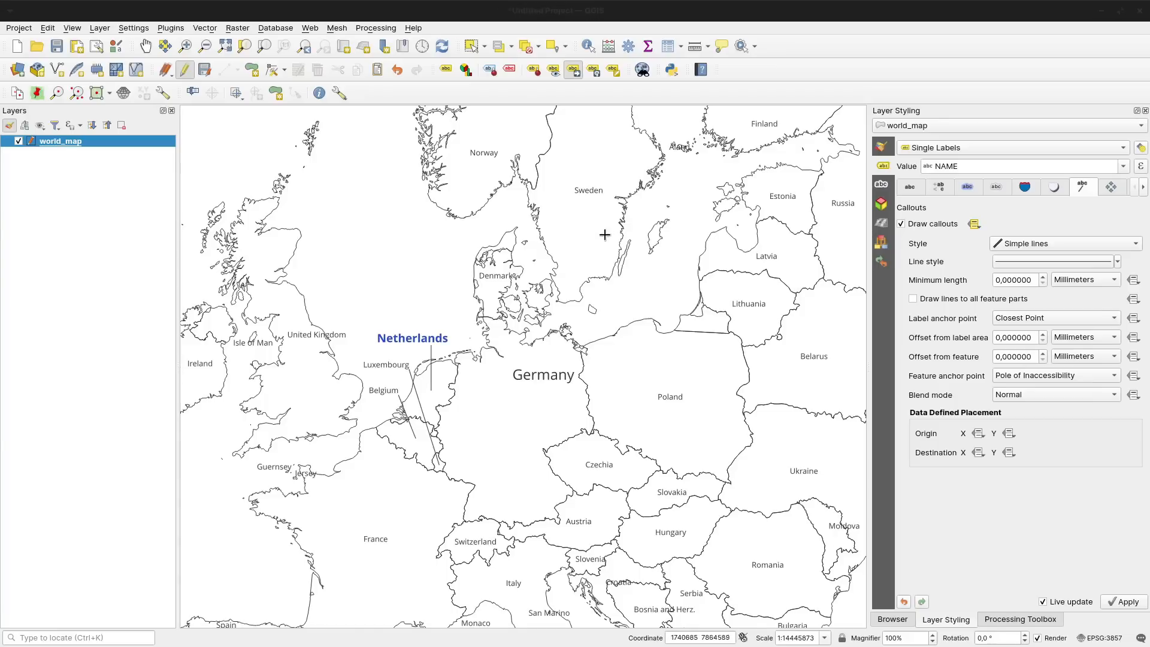
Switch to QGIS and create a temporary LineString scratch layer in EPSG:32633 - WGS 84 / UTM zone 33N.
scroll(604, 234, "down", 1)
scroll(604, 234, "up", 4)
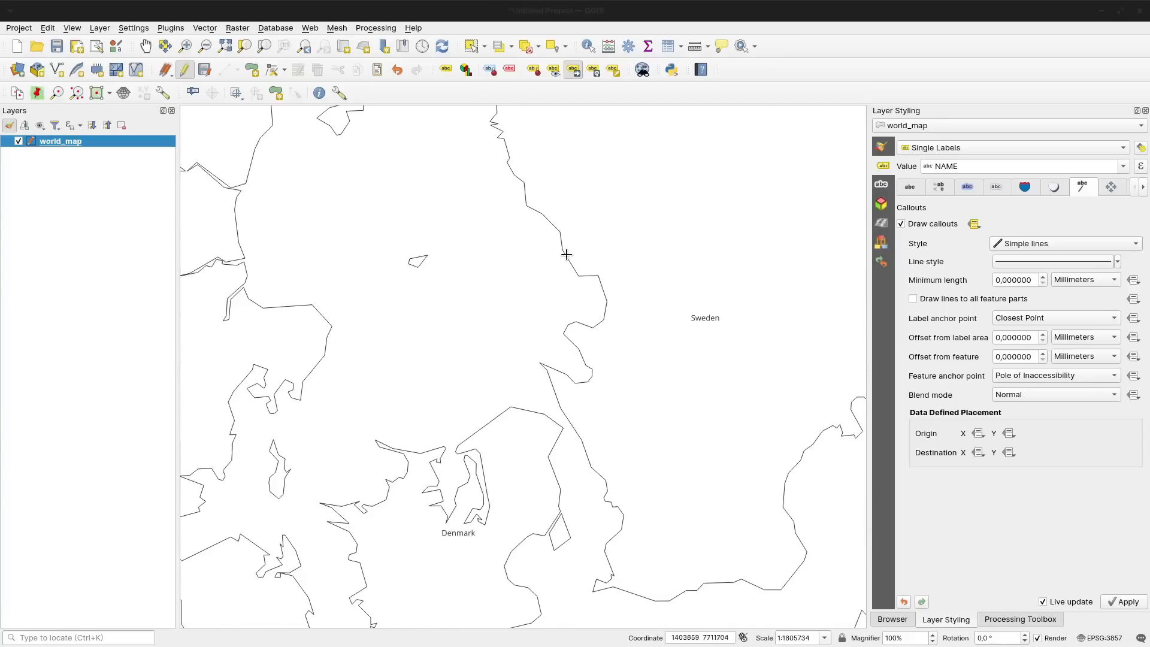
left_click_drag(567, 252, 511, 349)
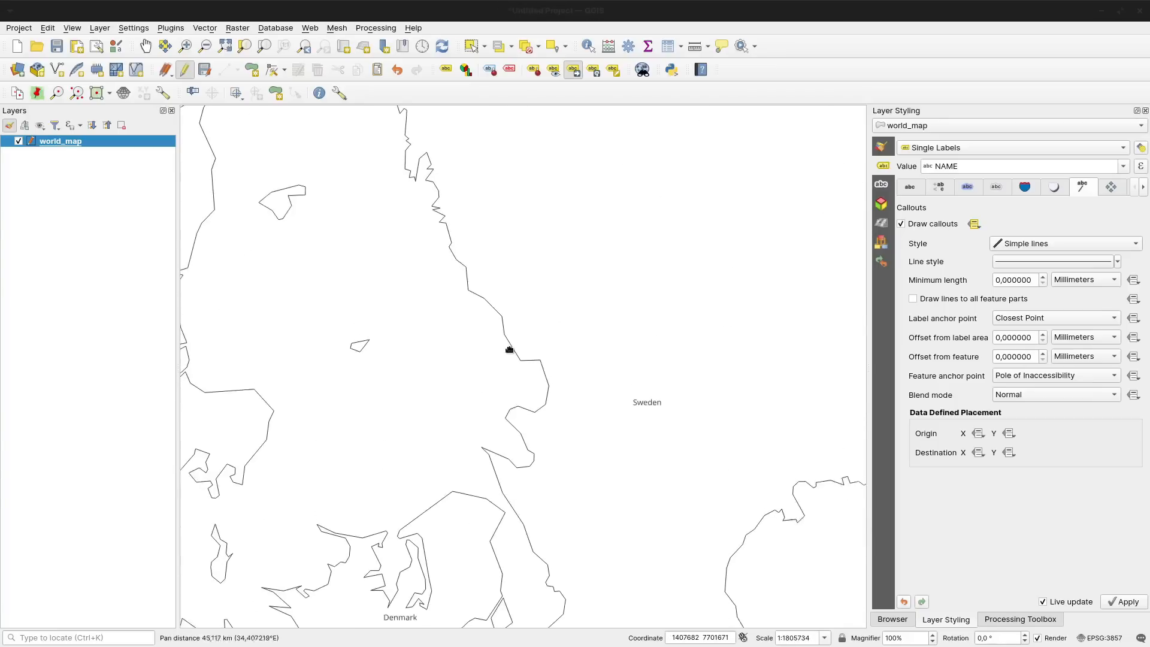
left_click(91, 68)
left_click(560, 188)
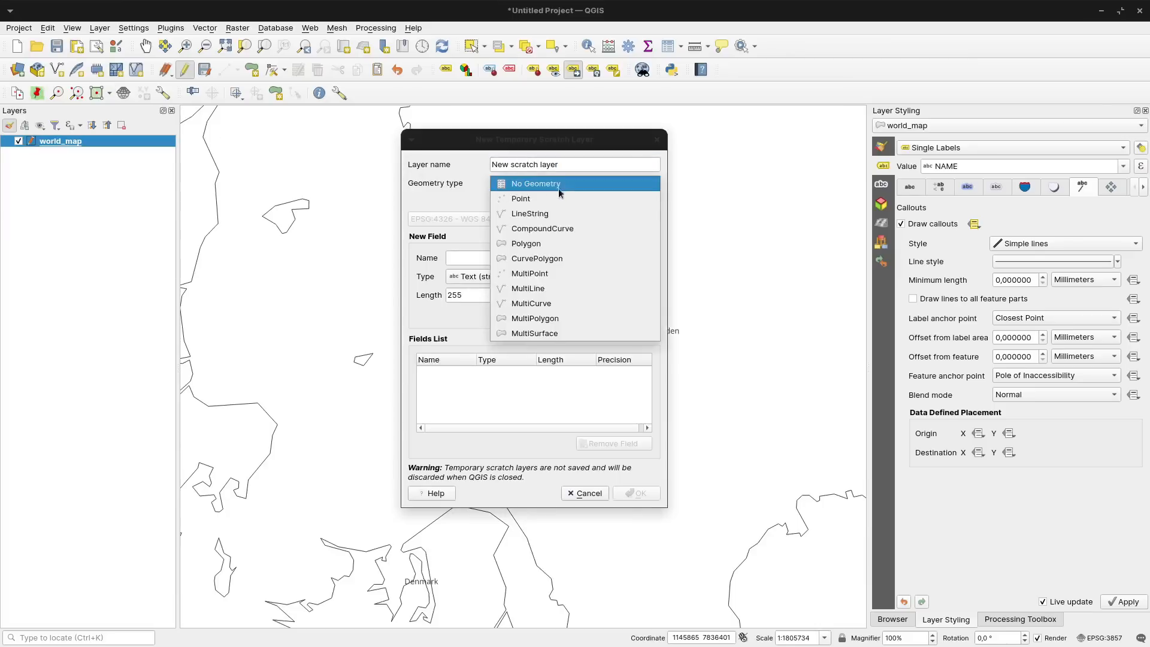
left_click(546, 213)
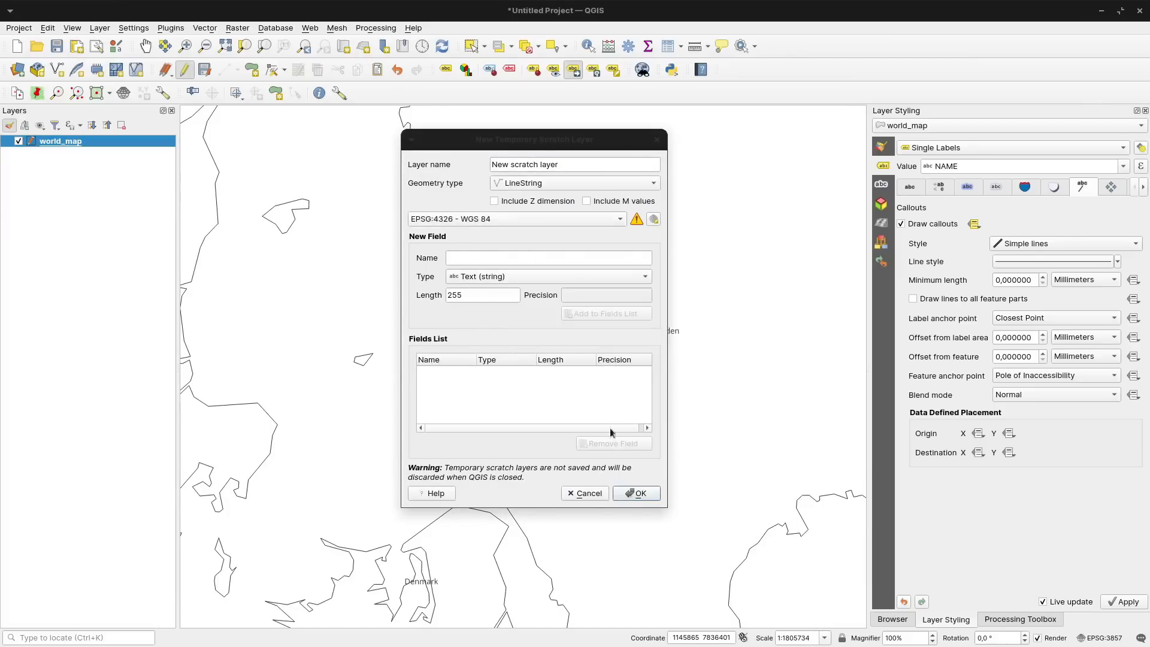
left_click(599, 220)
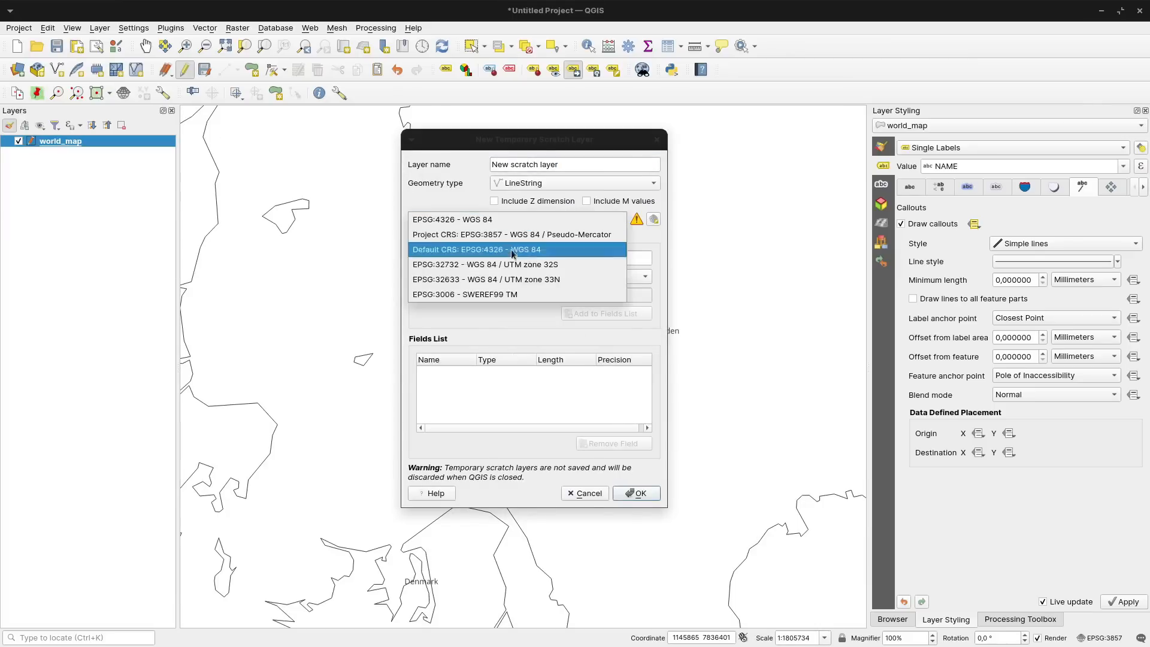
left_click(537, 282)
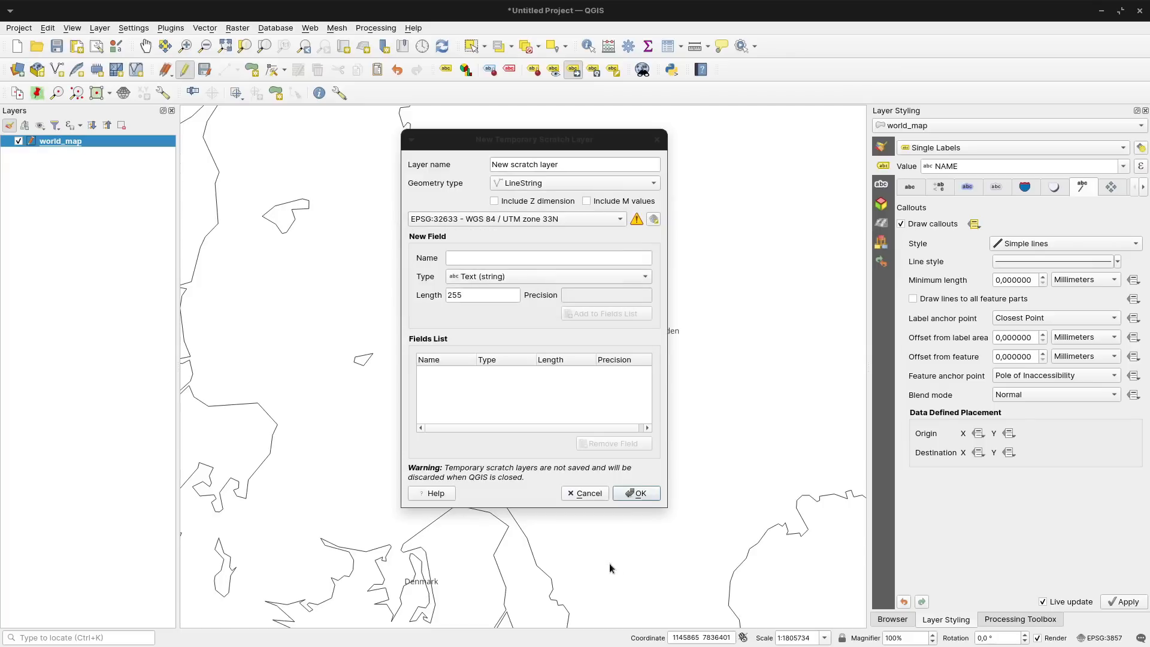
left_click(636, 493)
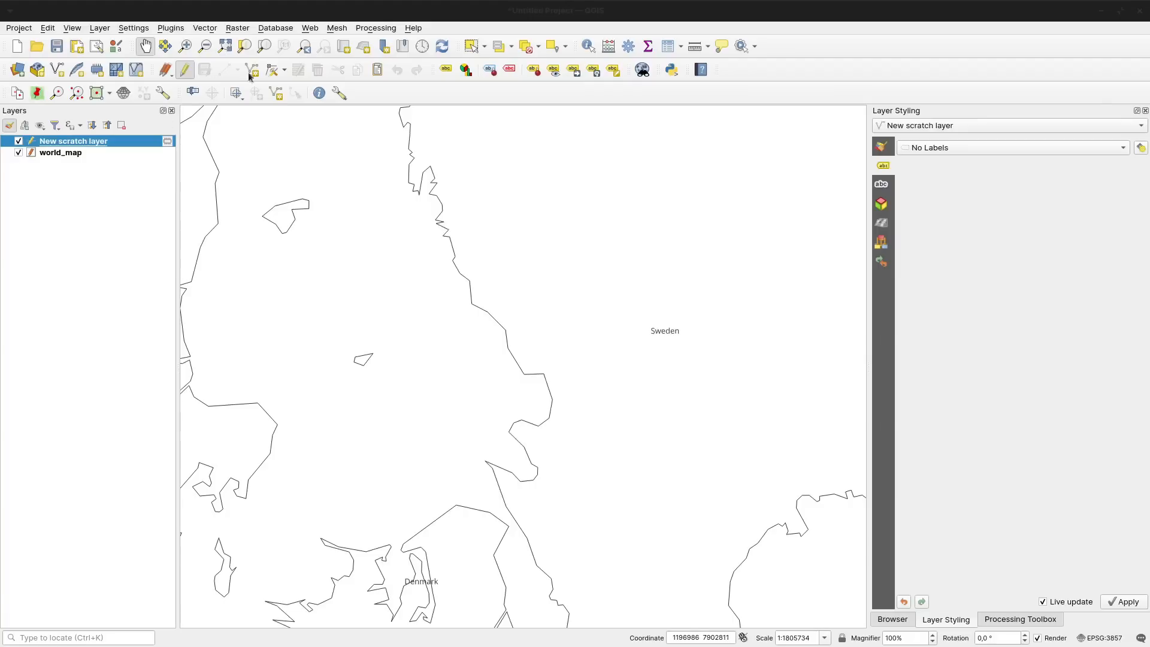
Digitize a line feature roughly following Sweden's west coast north of Denmark in the scratch layer.
left_click(224, 69)
left_click(454, 266)
left_click(470, 280)
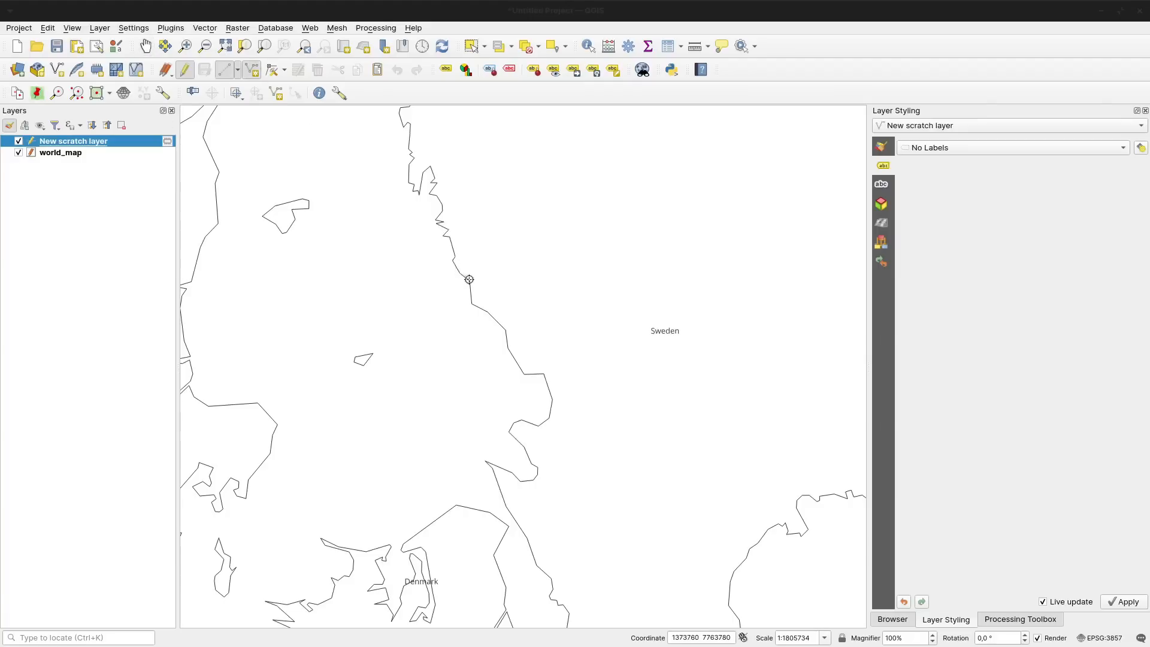
left_click(472, 324)
left_click(515, 336)
left_click(525, 374)
left_click(555, 396)
left_click(556, 417)
left_click(523, 444)
left_click(510, 466)
right_click(501, 525)
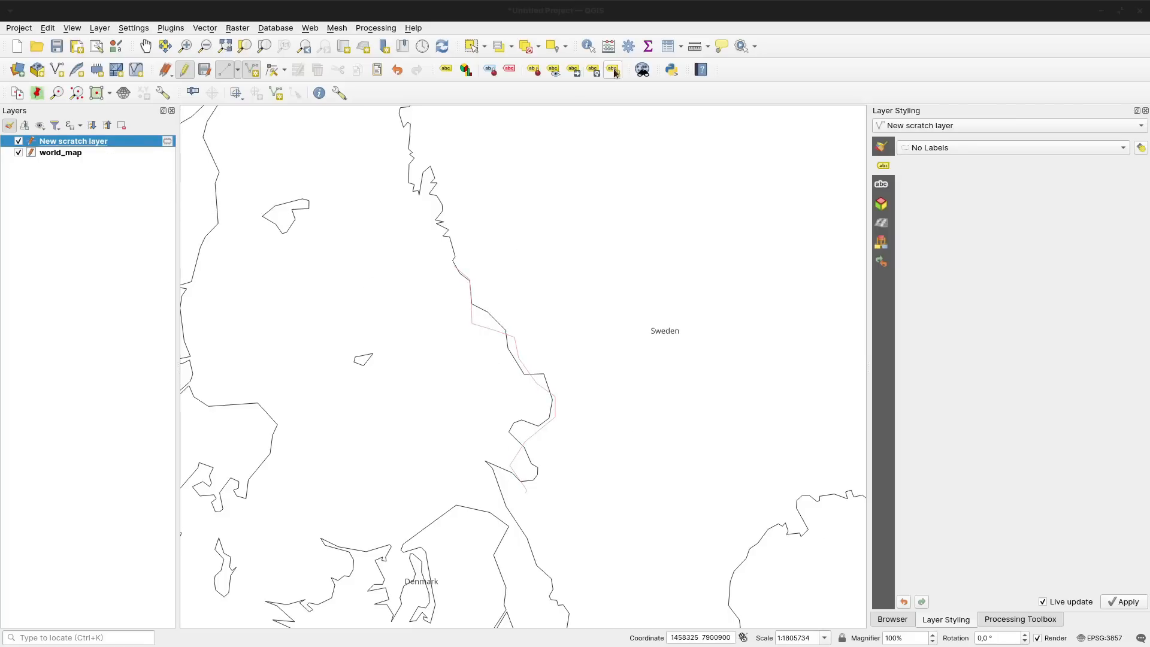
Add a virtual integer field named length to the scratch layer, calculated with length($geometry), and close the attribute table.
left_click(668, 46)
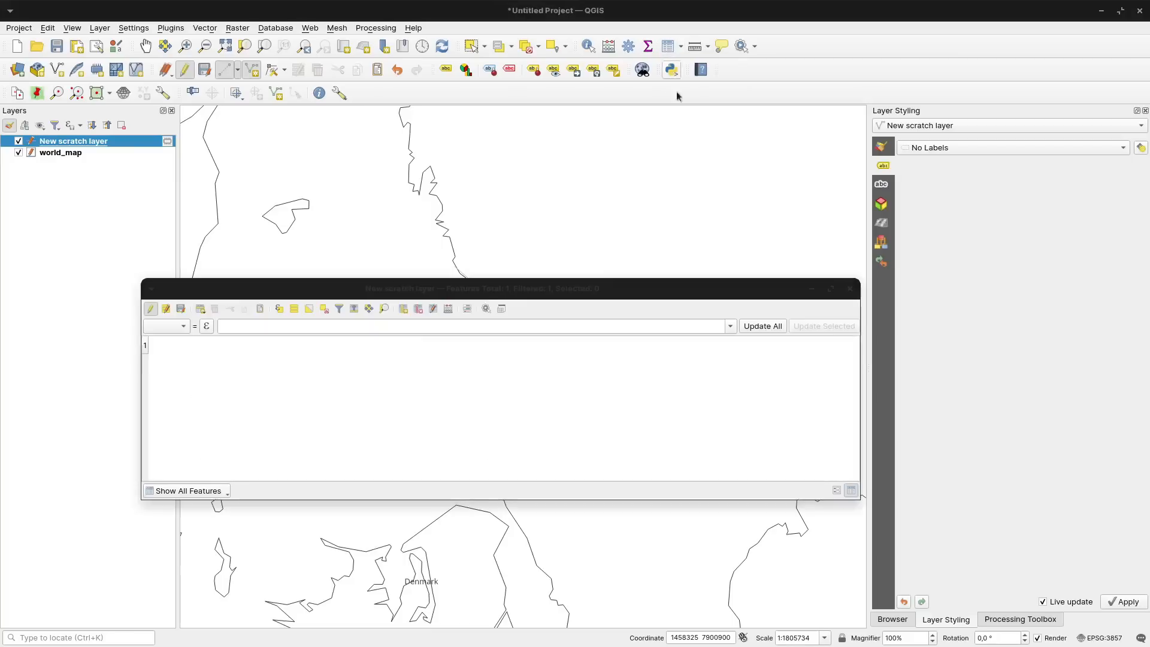
left_click(448, 309)
left_click(345, 241)
left_click(405, 257)
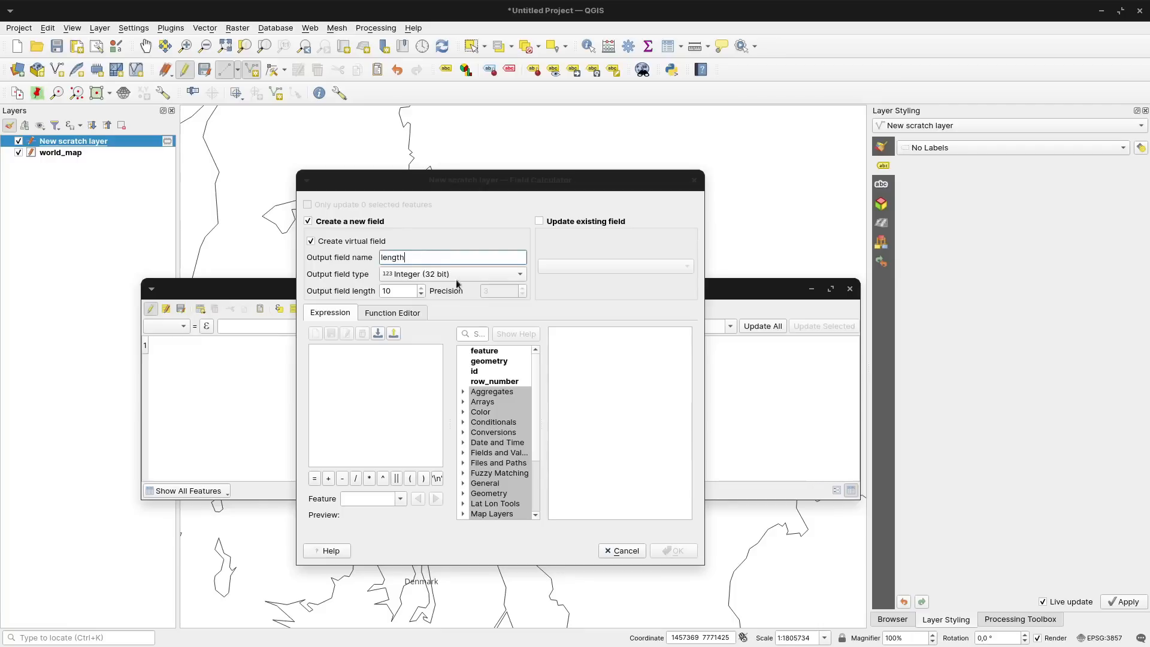
left_click(370, 369)
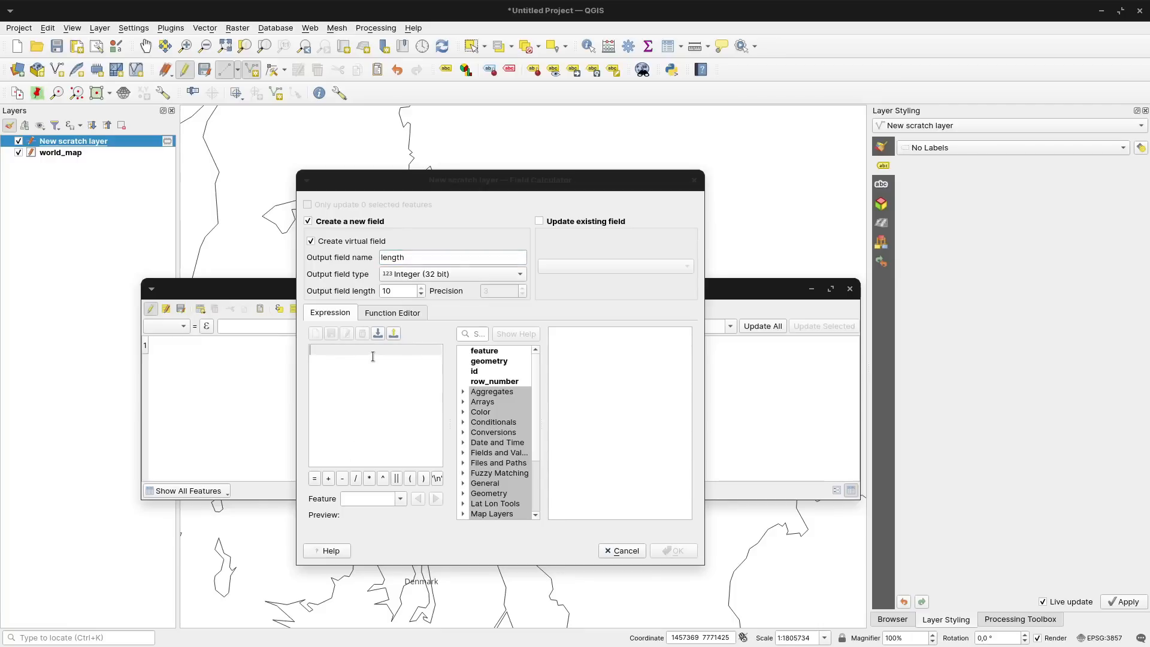
type("length")
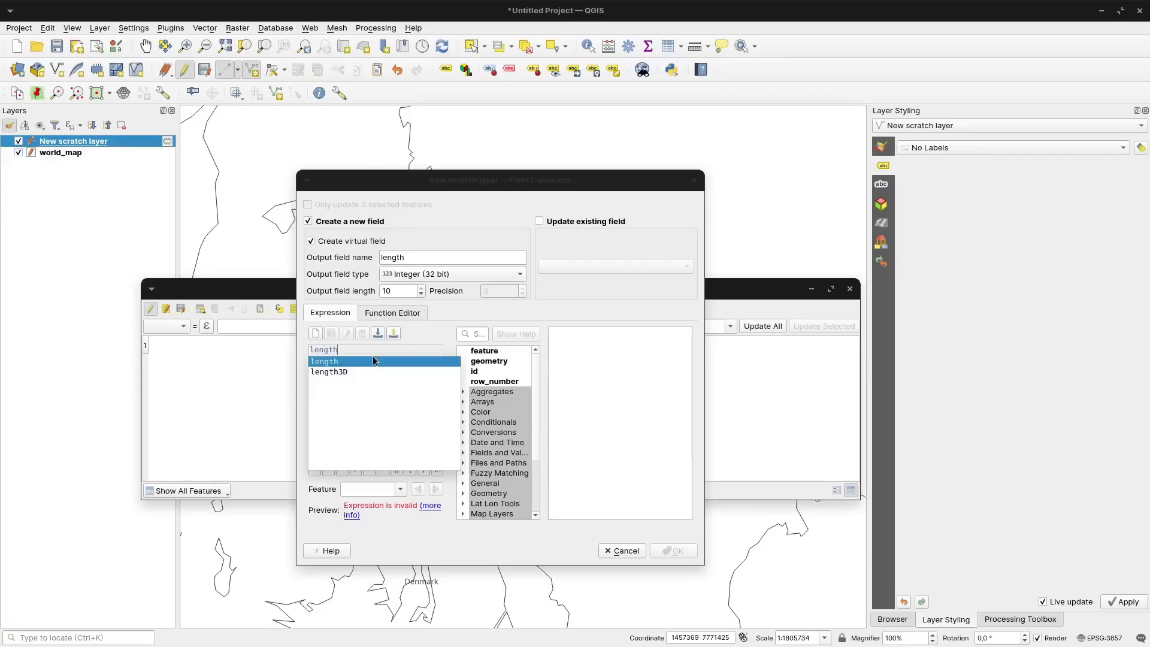
left_click(373, 358)
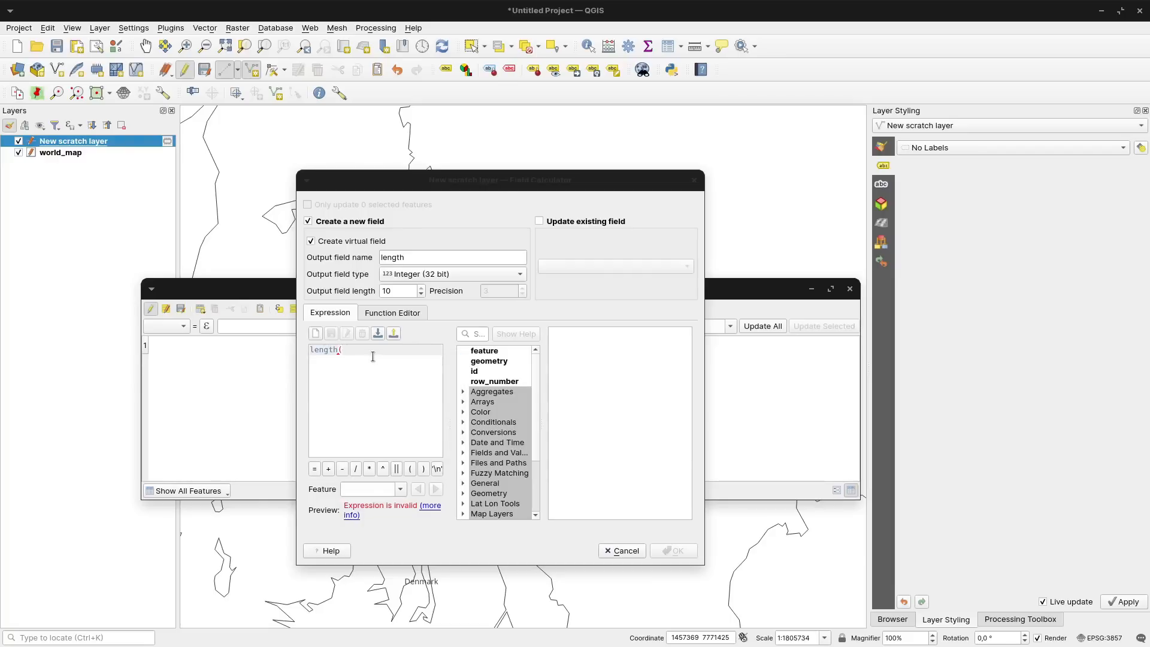
type("$geometry")
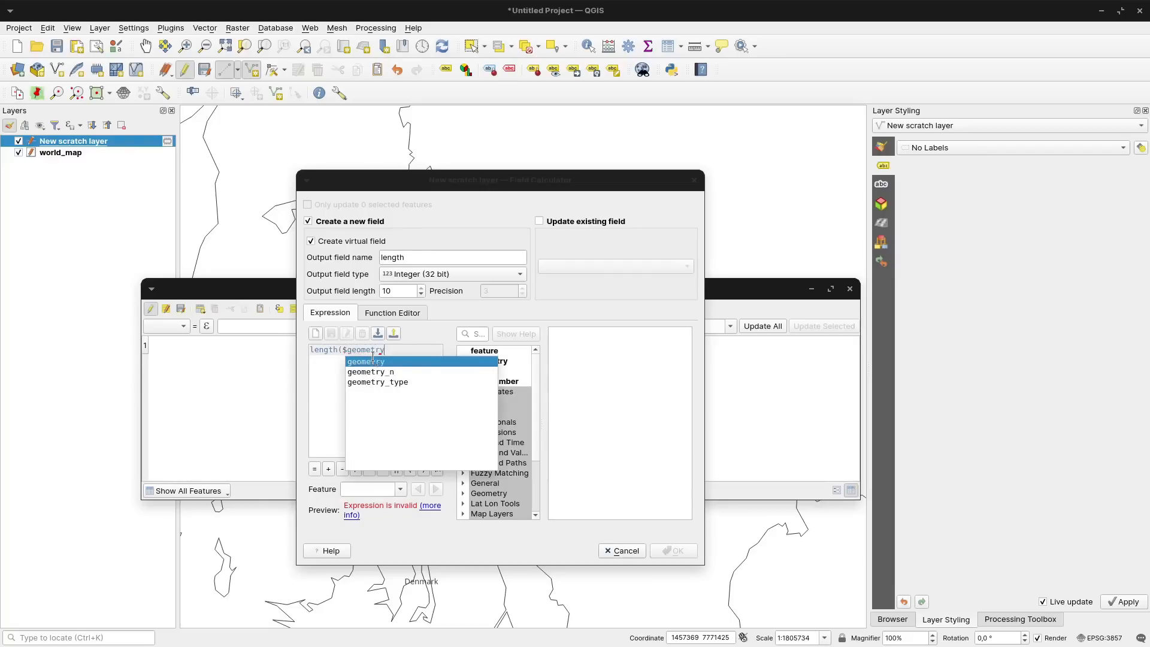
type(")")
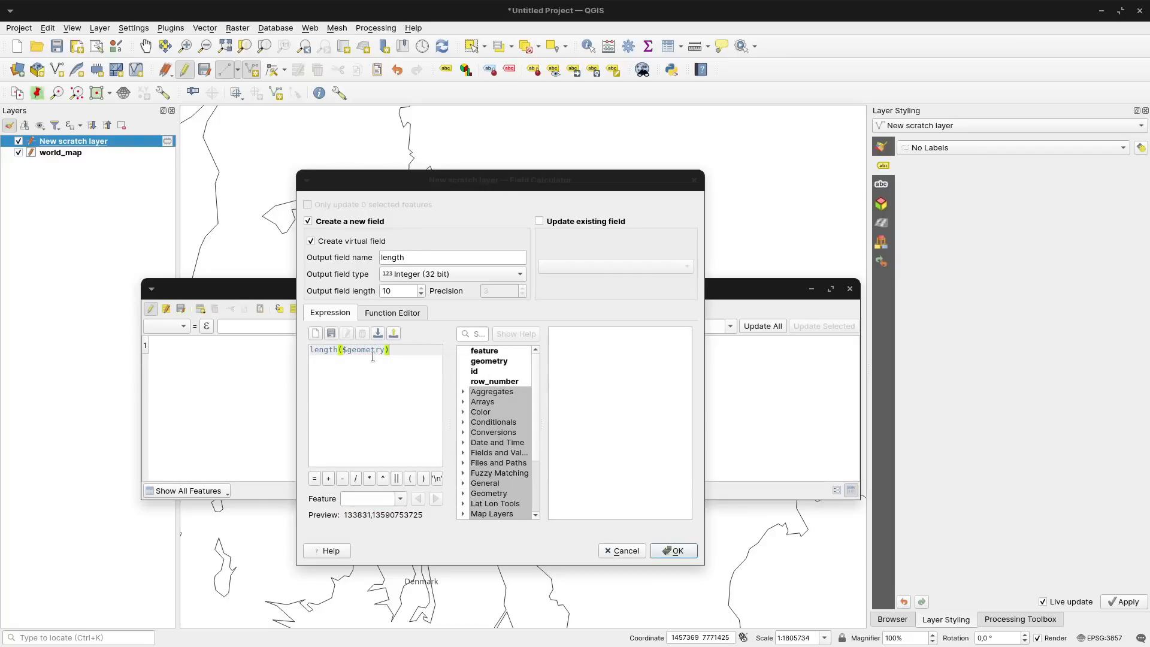
left_click(679, 552)
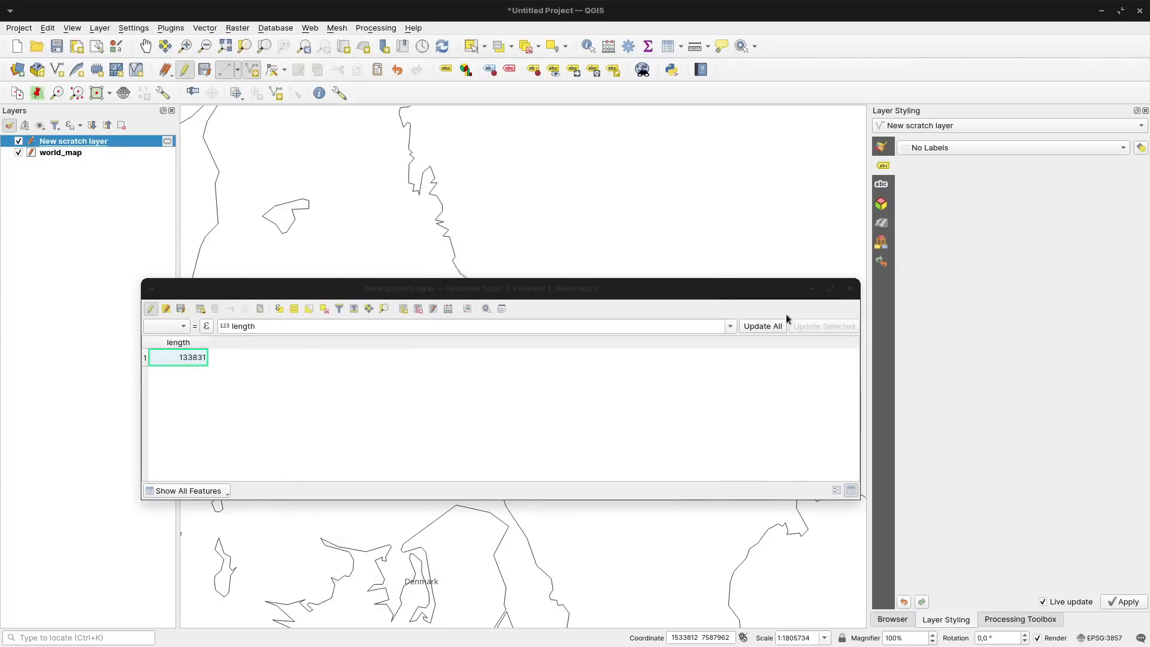
left_click(849, 290)
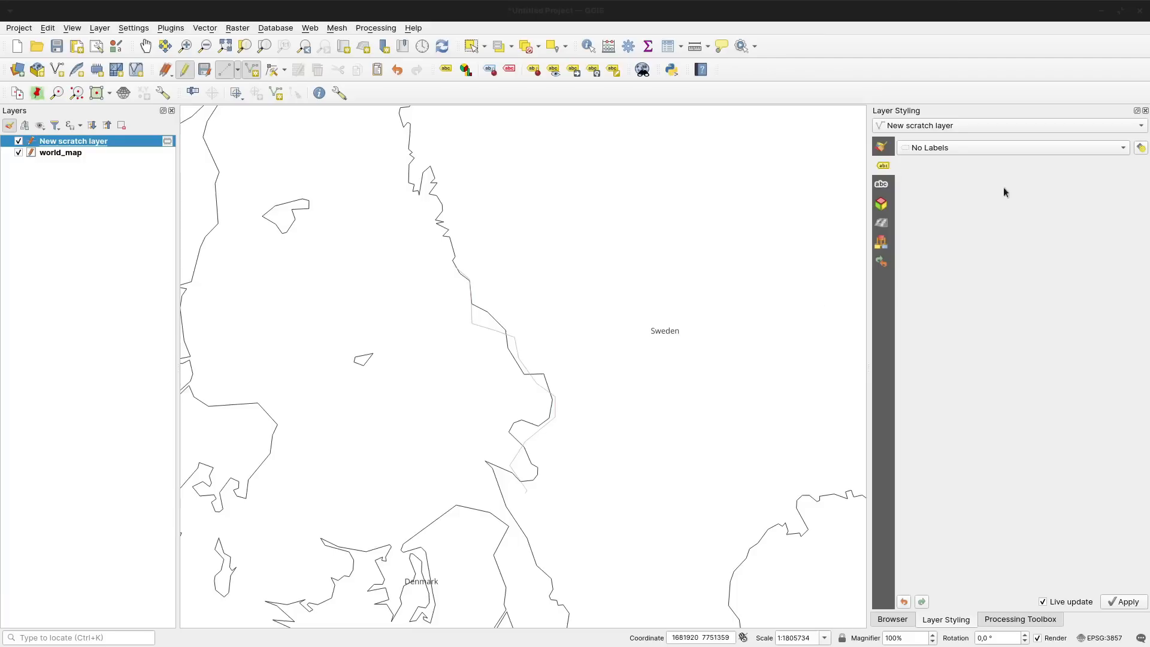
Turn on single labels for the scratch layer and label the line with the expression length($geometry).
left_click(1112, 148)
left_click(1042, 163)
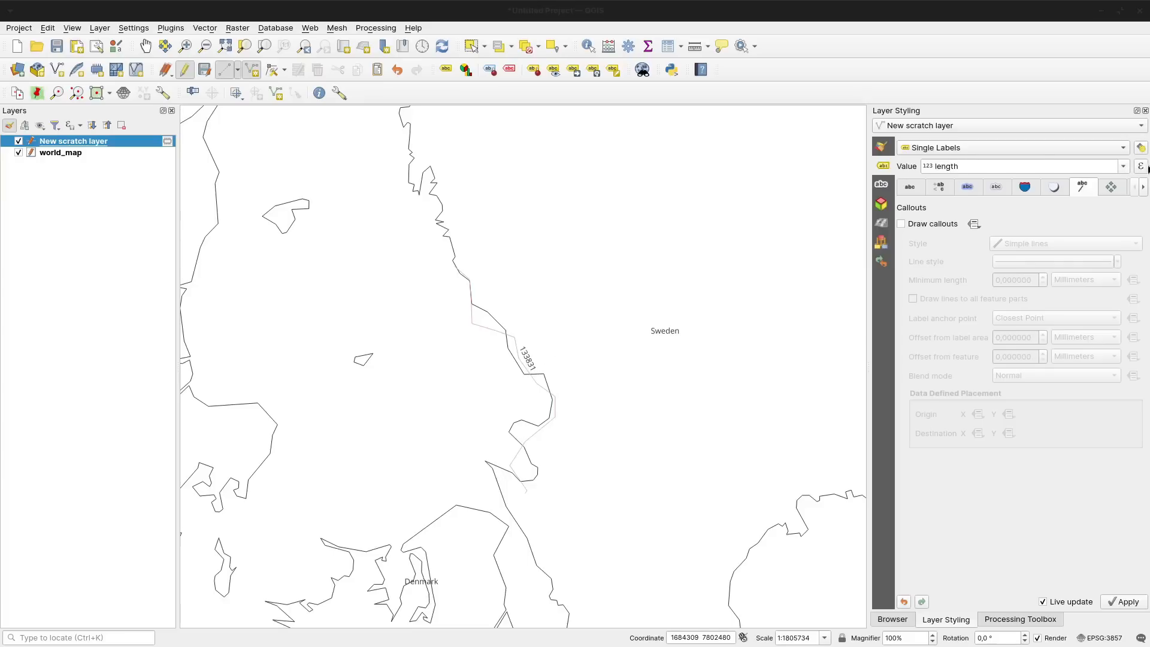
left_click(1141, 167)
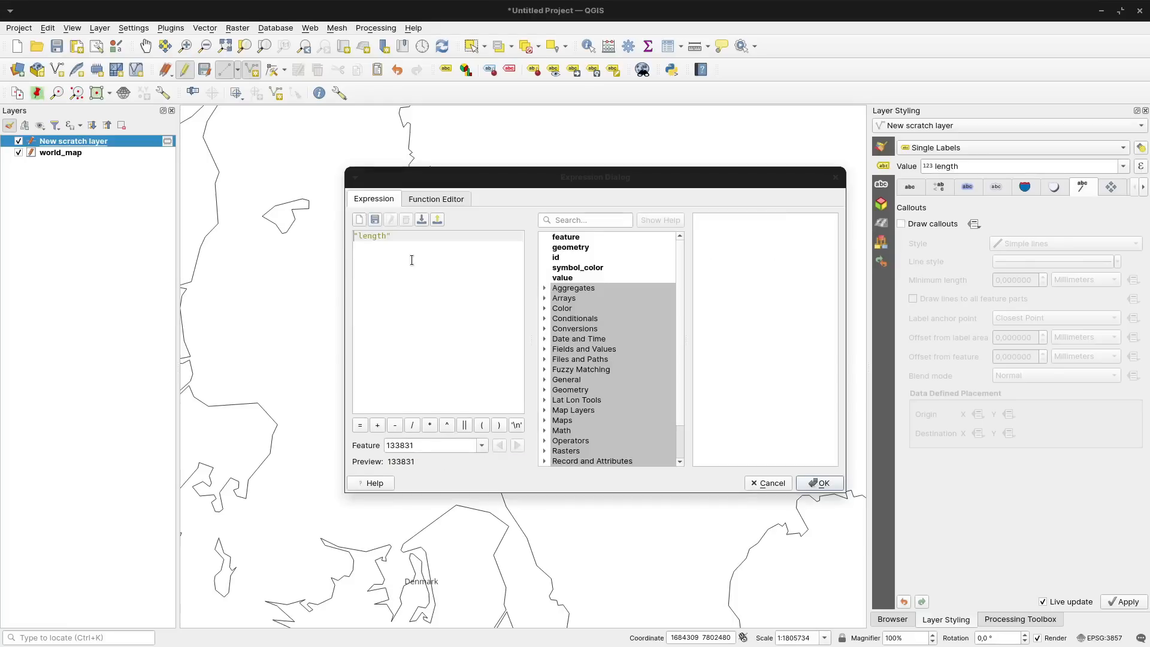
left_click_drag(410, 251, 297, 229)
type("lengt")
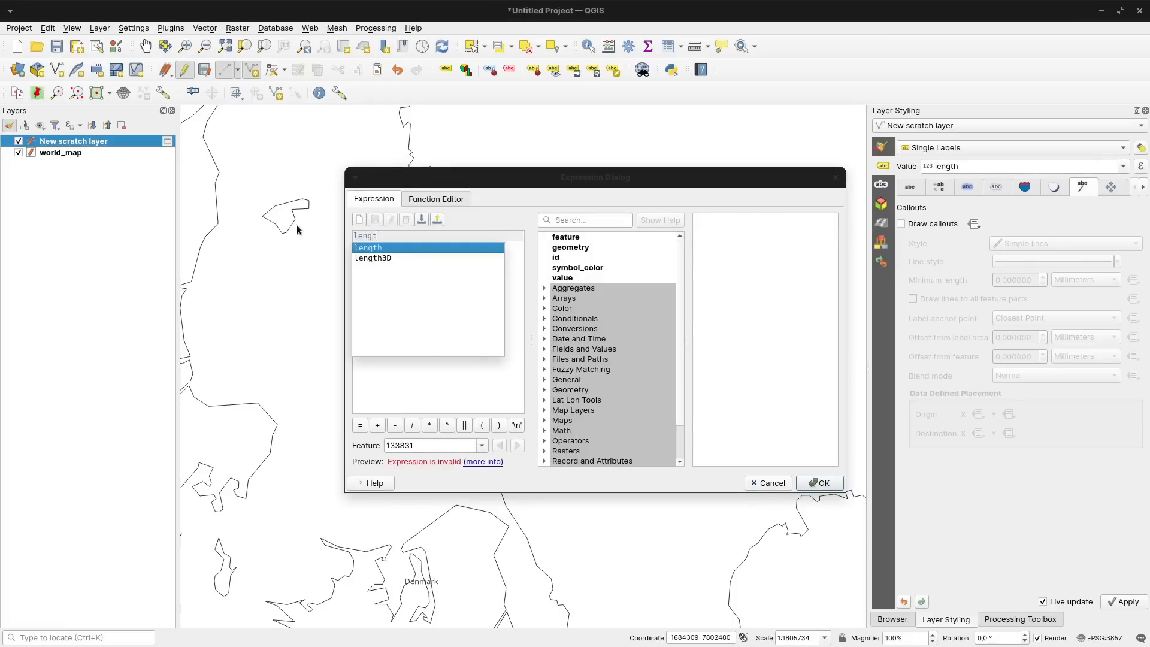
type("h($geometry")
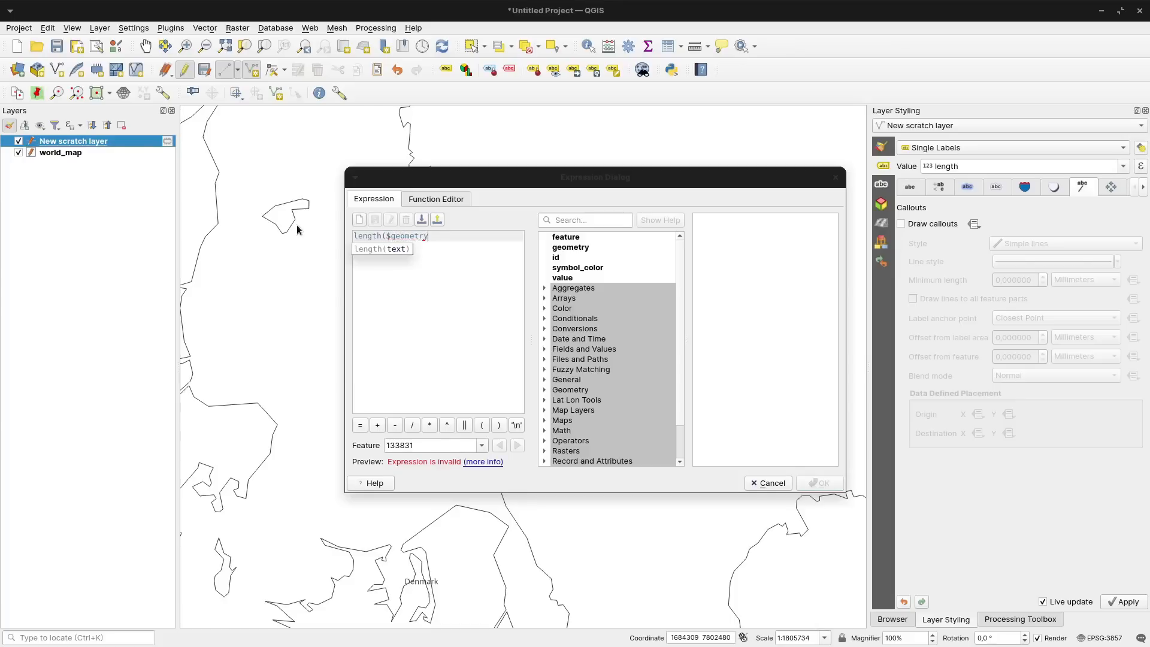
type(")")
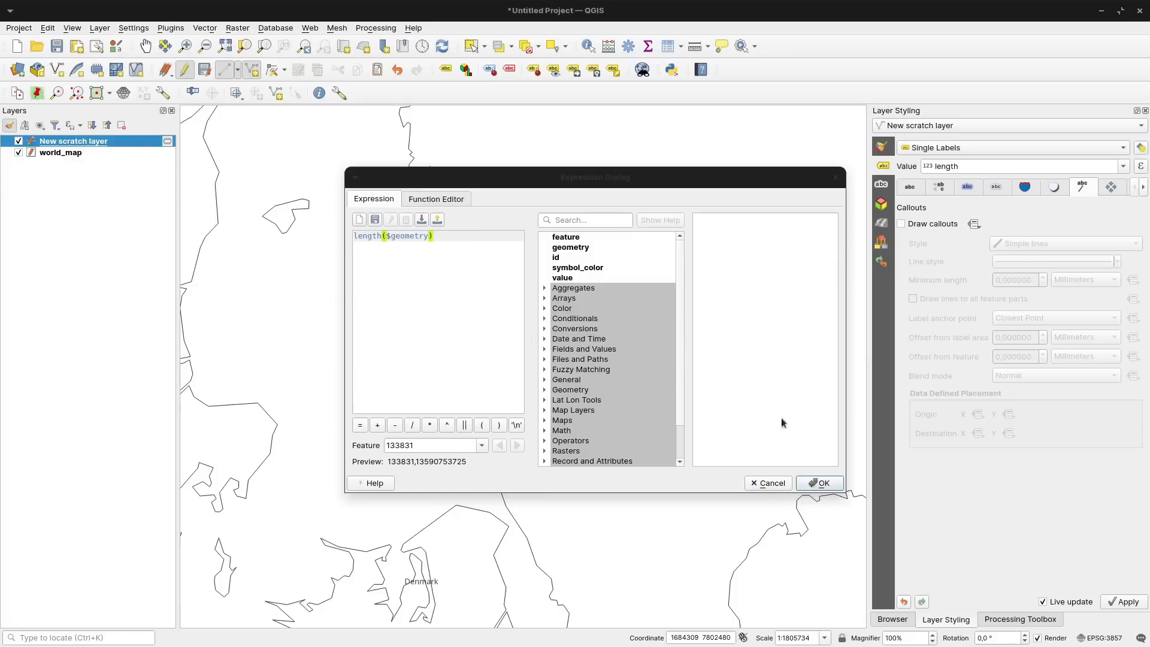
left_click(820, 483)
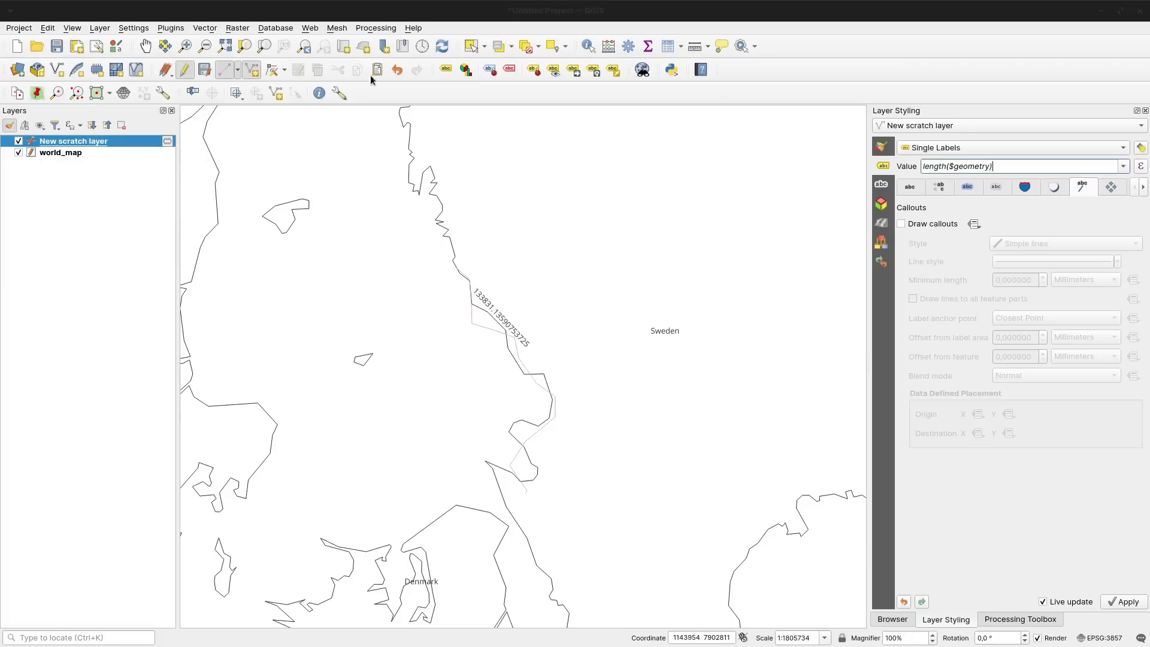
Identify the Sweden feature in the world_map layer with the Identify Features tool.
left_click(587, 48)
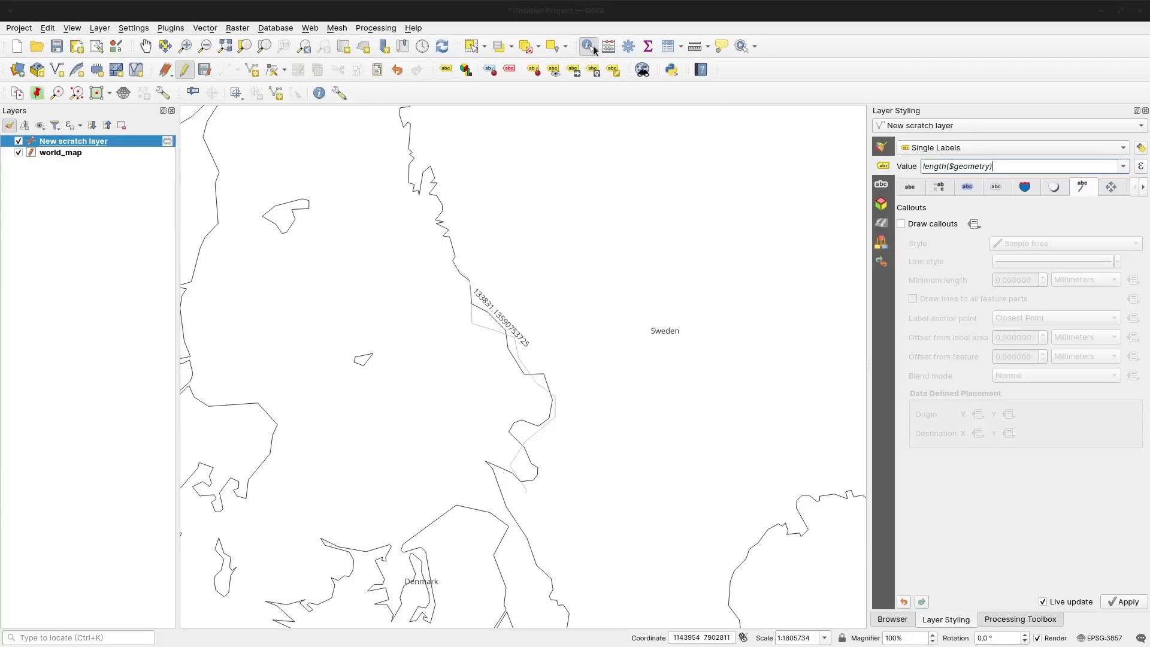
left_click(514, 279)
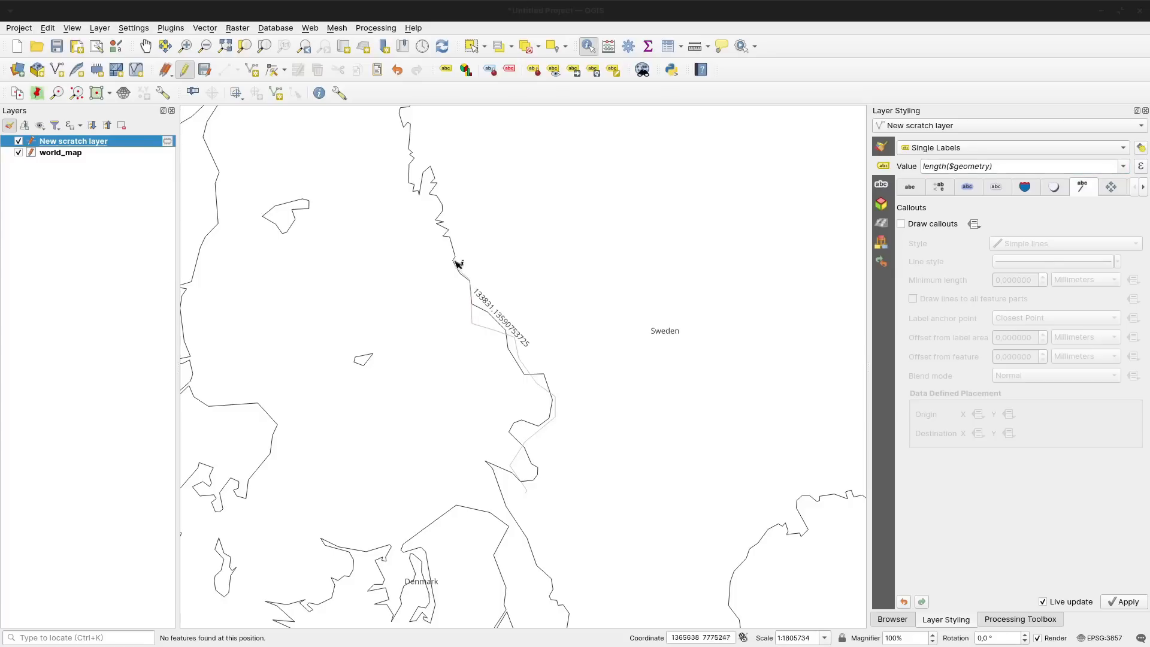
left_click(68, 153)
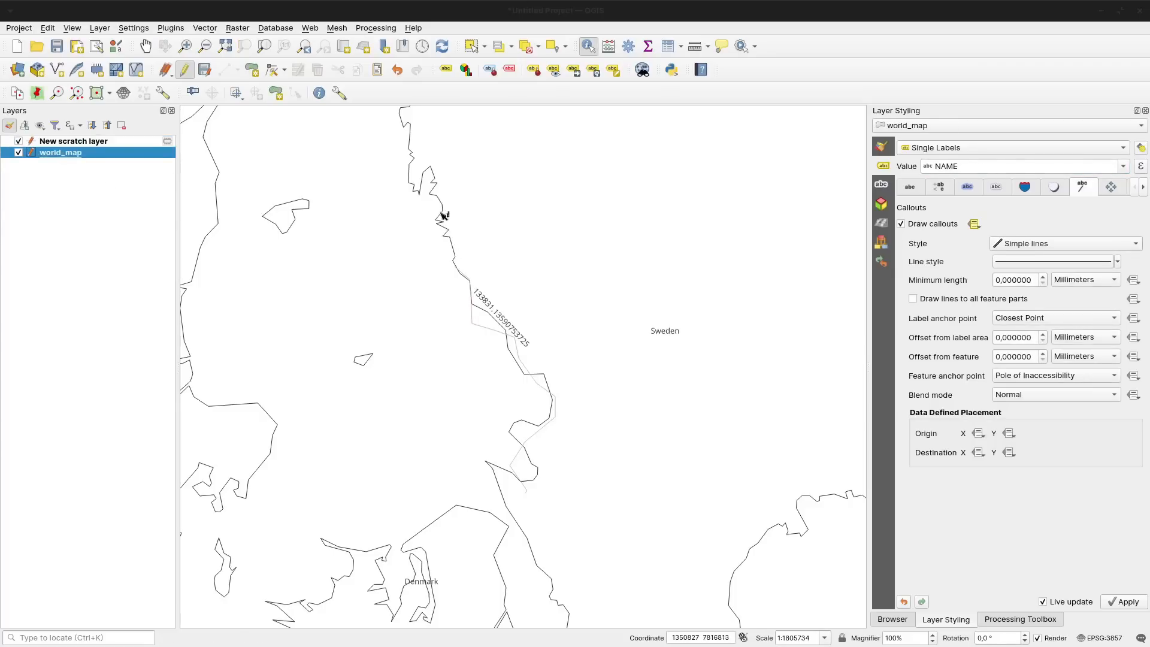
left_click(443, 216)
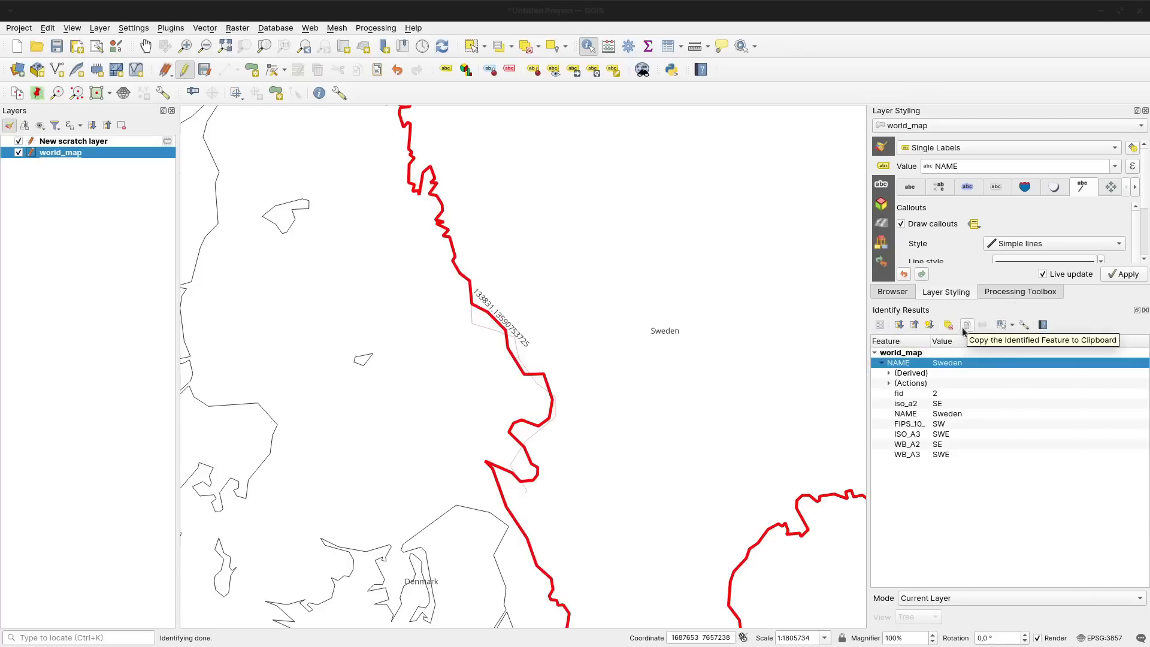
Open the attribute form of the identified Sweden feature, look at its fields and cancel it.
left_click(880, 326)
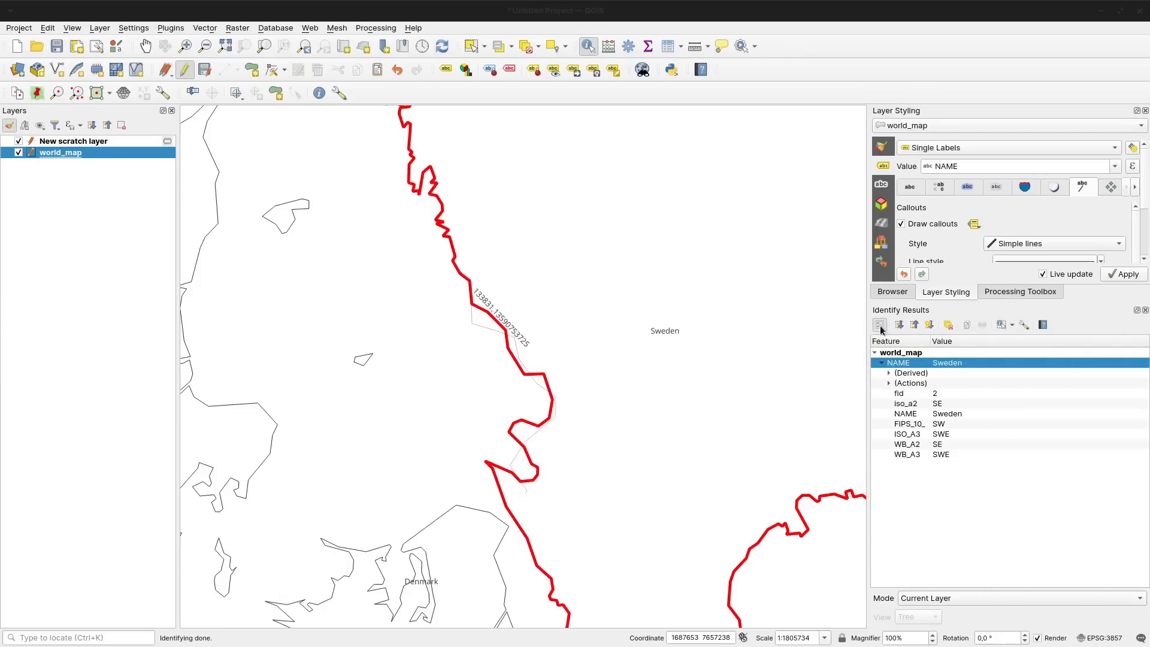
left_click_drag(527, 506, 555, 249)
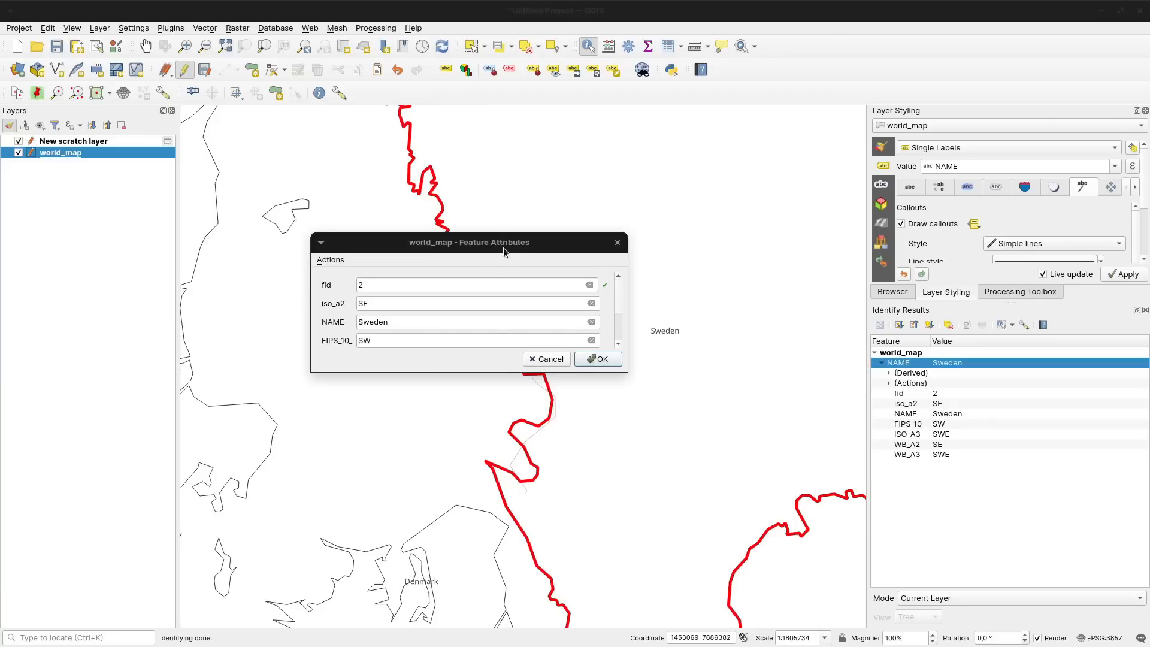
left_click_drag(503, 247, 524, 263)
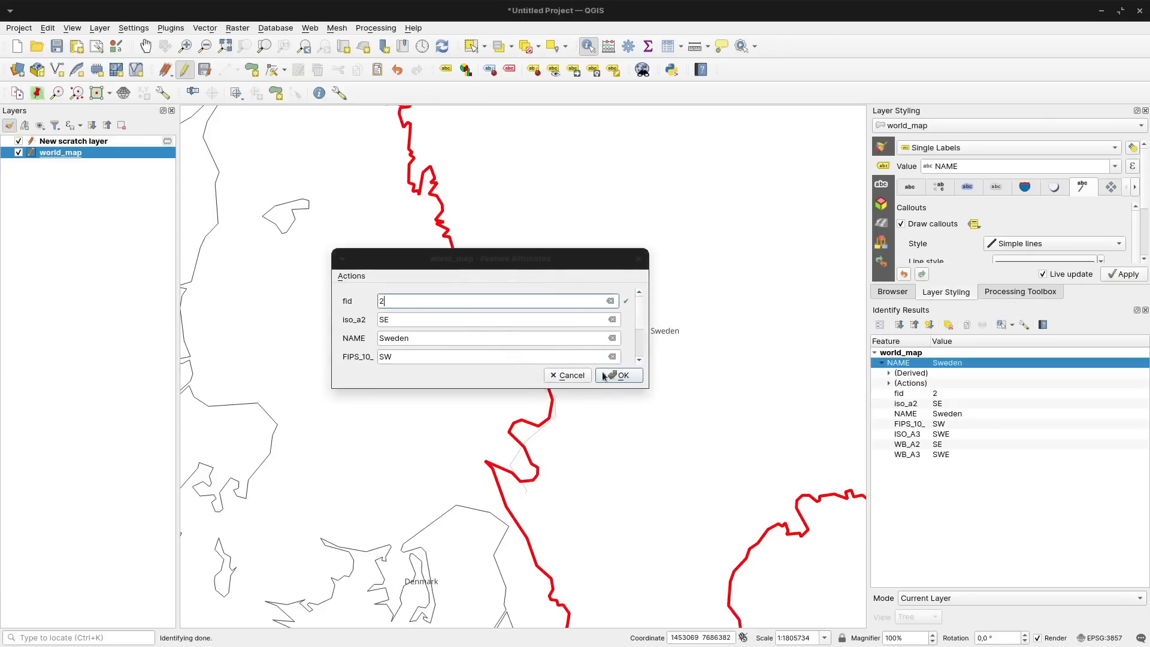
left_click(570, 376)
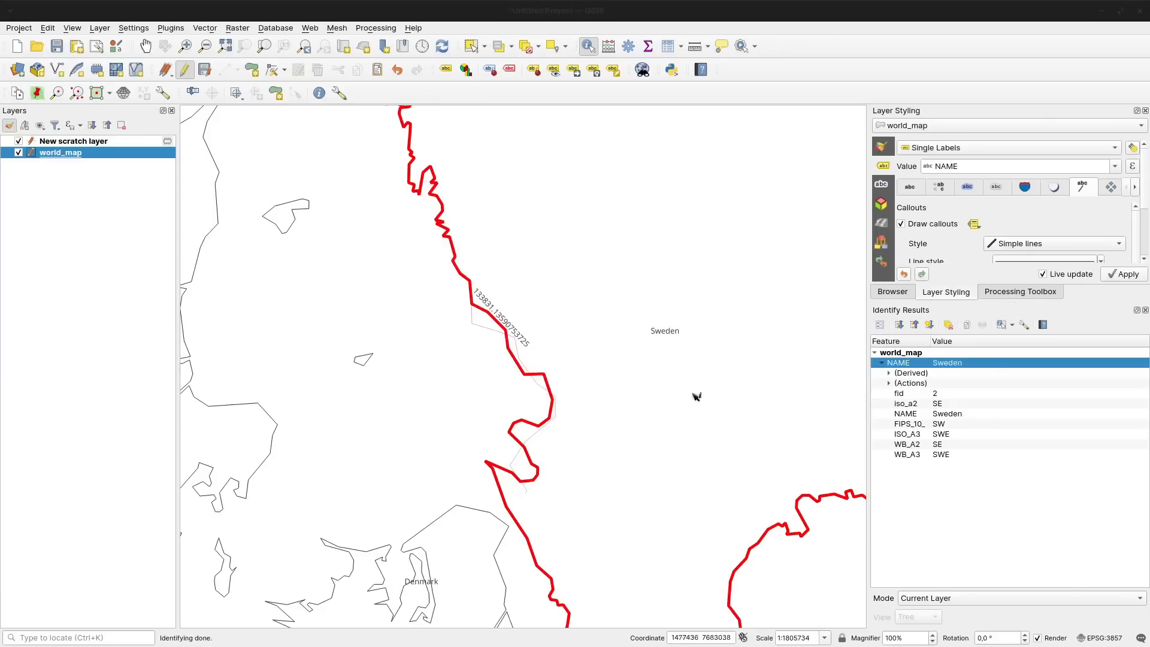
Enable Auto open form for single feature results in the identify settings and close the Identify Results.
left_click(1024, 325)
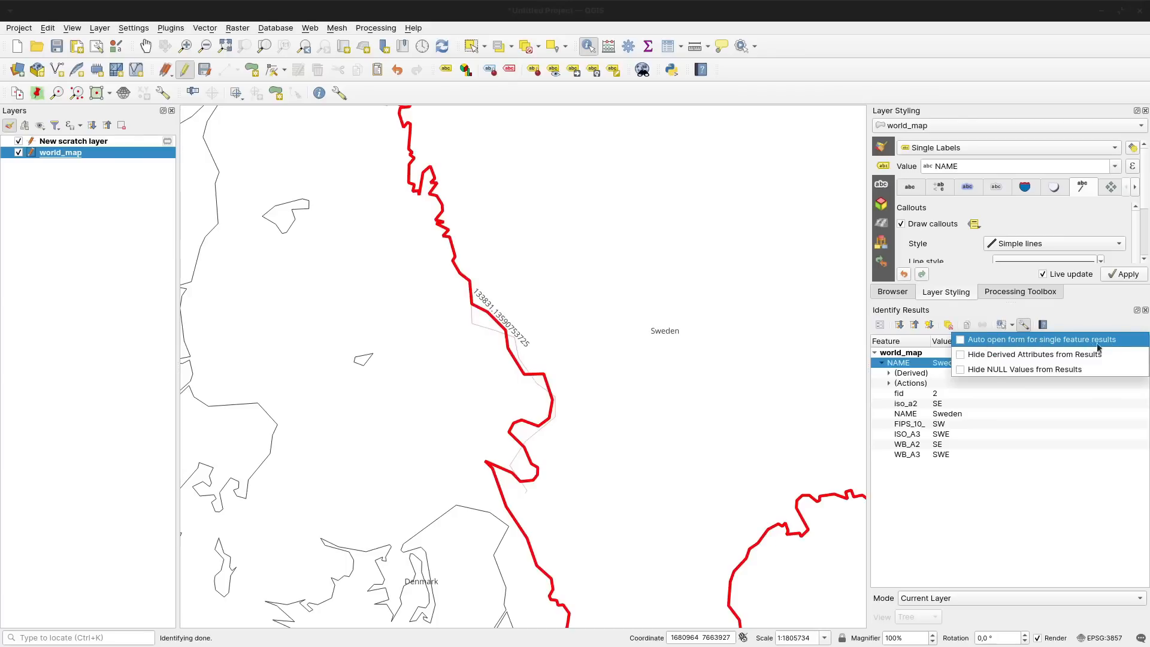
left_click(964, 339)
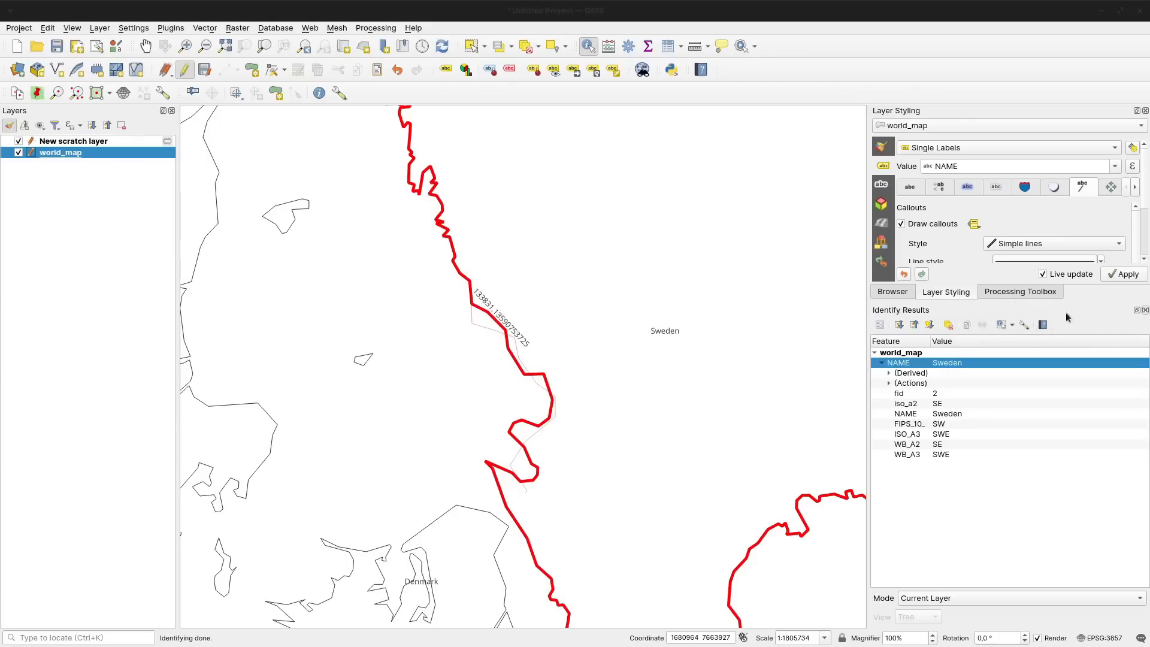
left_click(1145, 311)
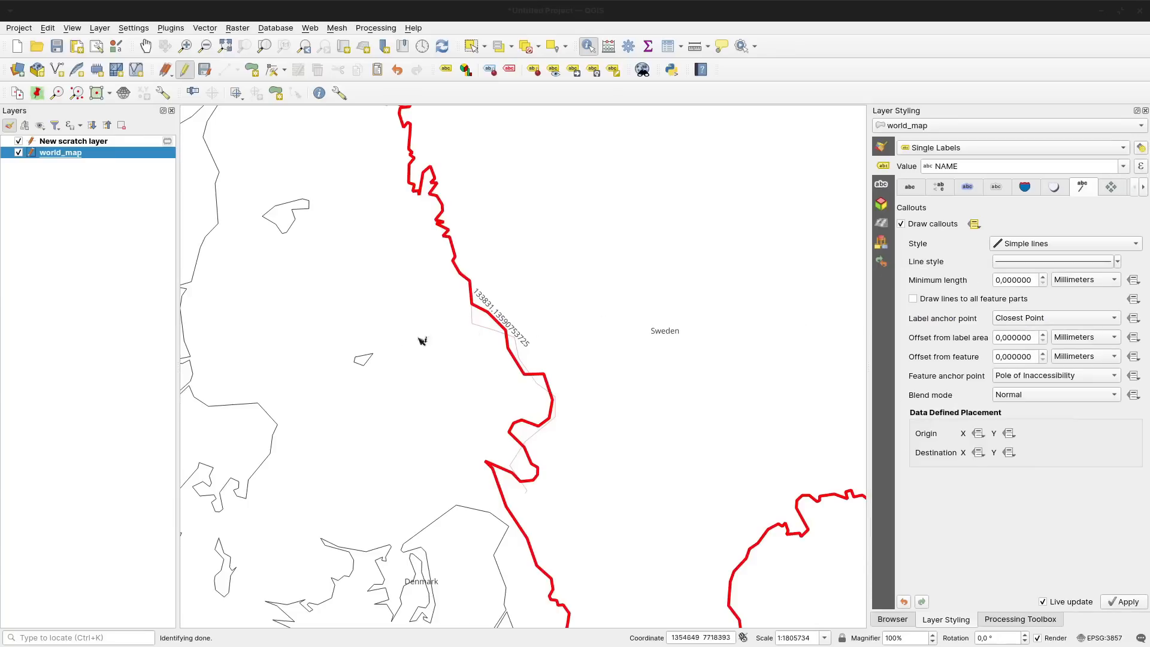
Identify Denmark, enlarge its attribute form to examine all fields and cancel the form.
left_click(446, 518)
left_click_drag(424, 277, 461, 240)
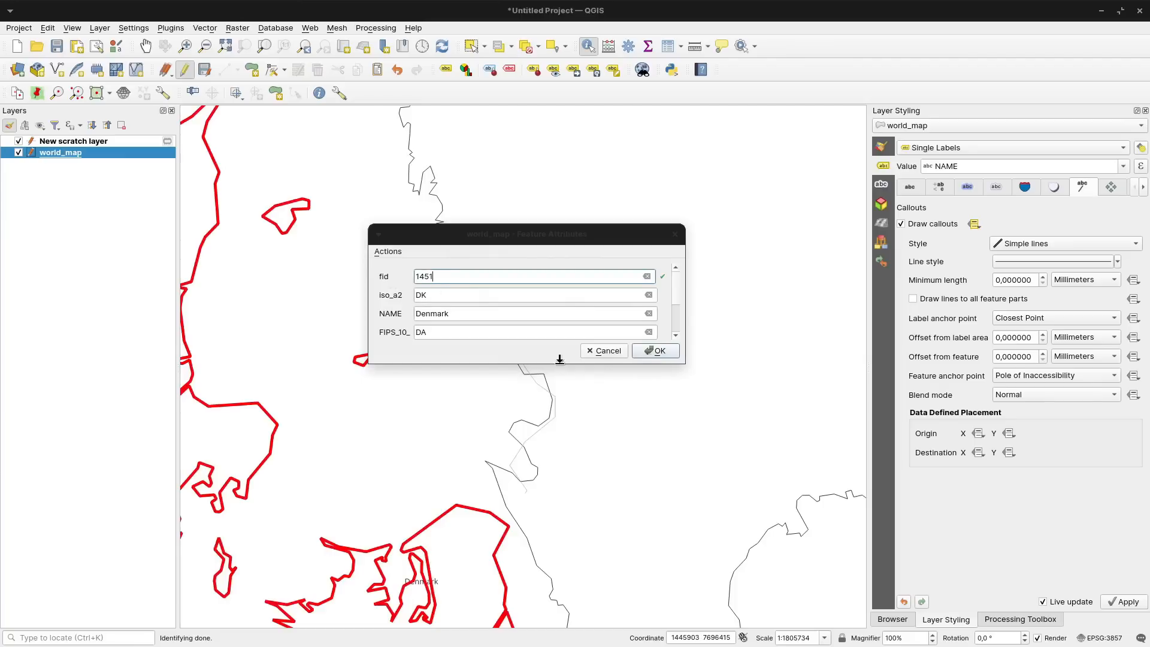
left_click_drag(560, 359, 559, 511)
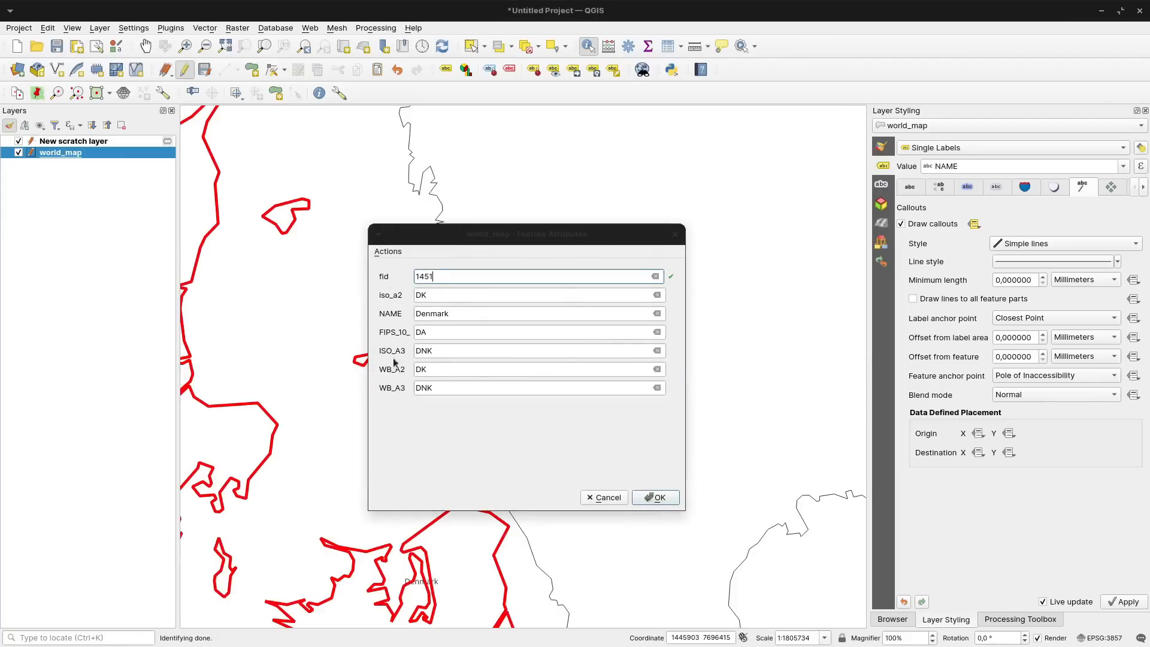
left_click(616, 500)
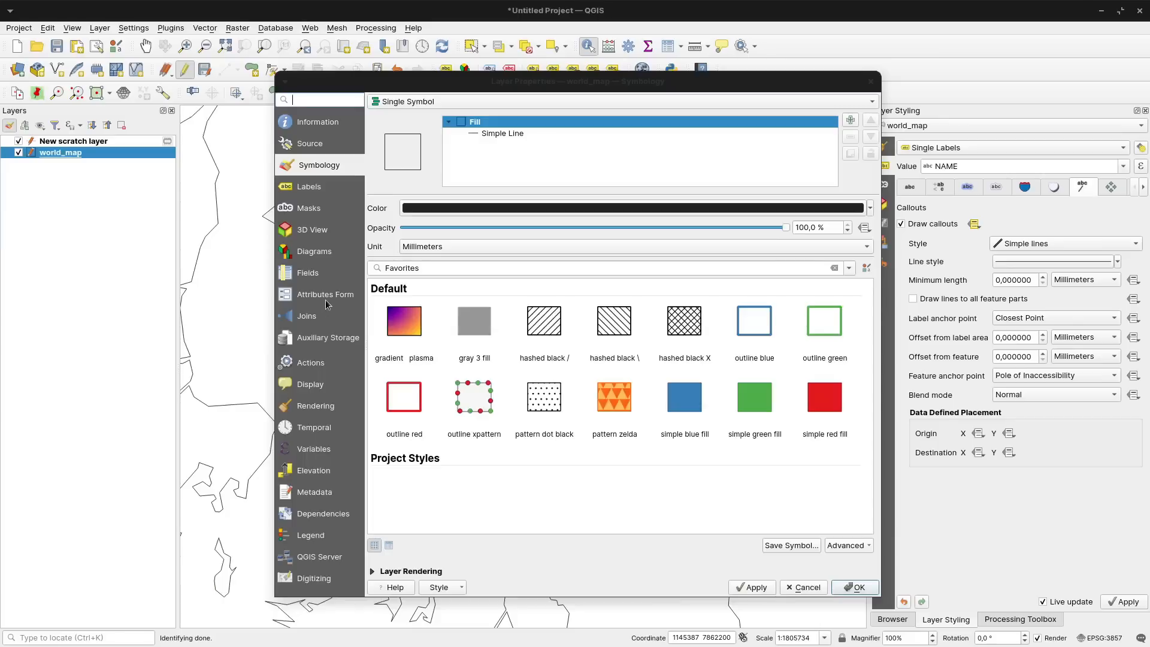
Set the world_map layer's attributes form to Drag and Drop Designer in the layer properties.
left_click(323, 295)
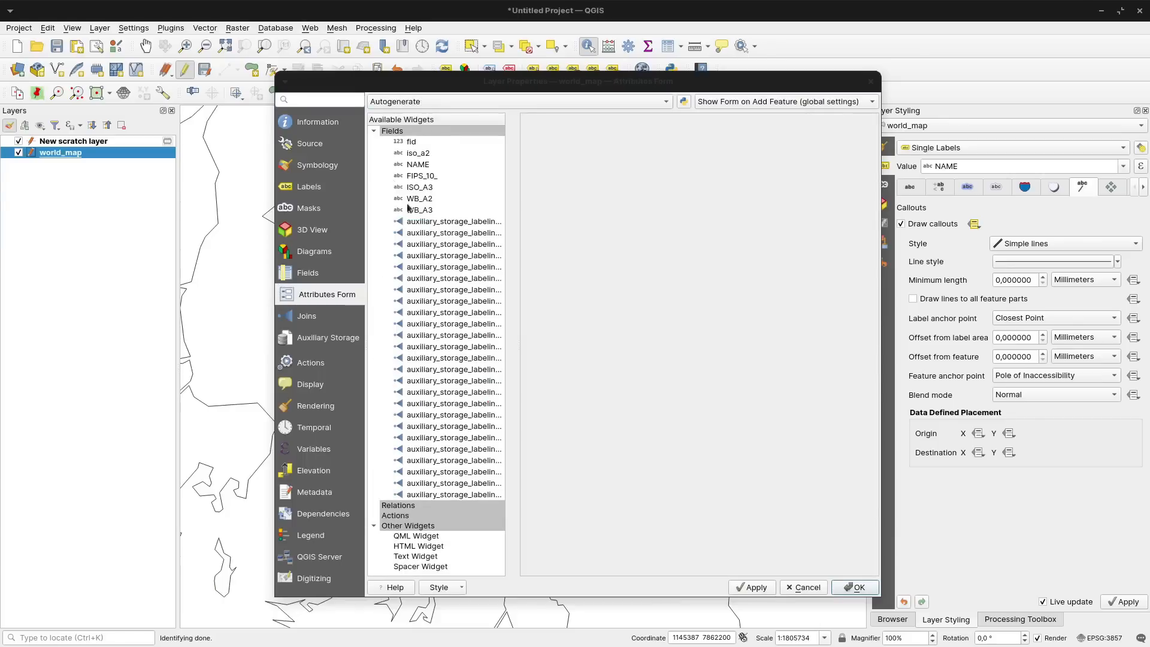
left_click(396, 133)
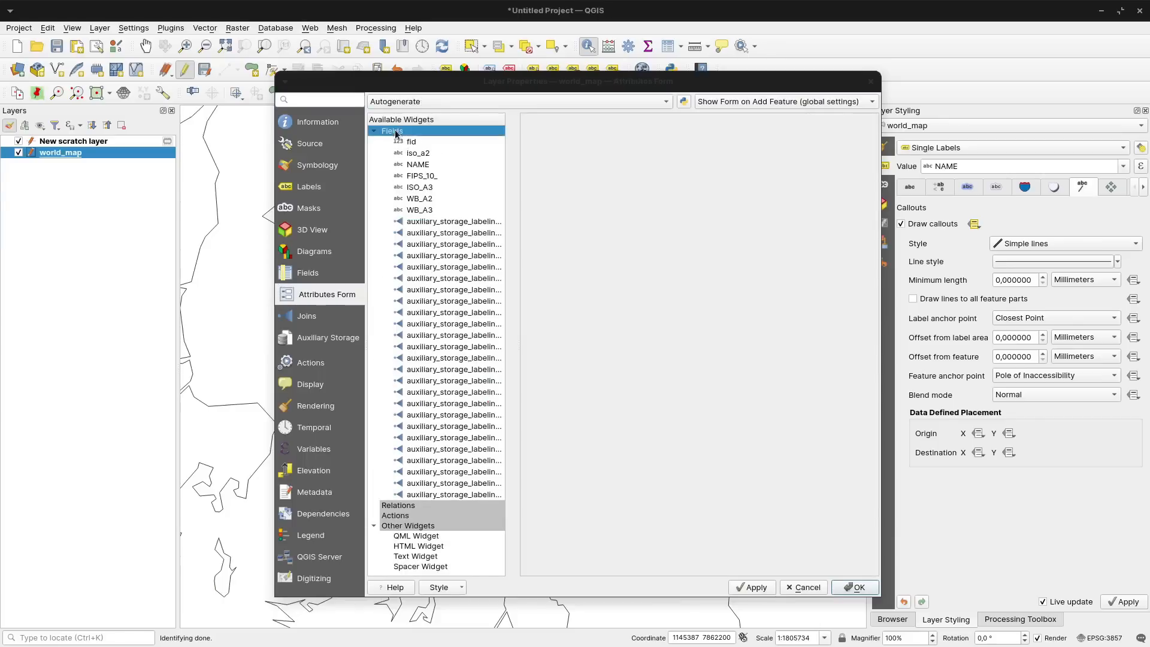
left_click(553, 101)
left_click(425, 119)
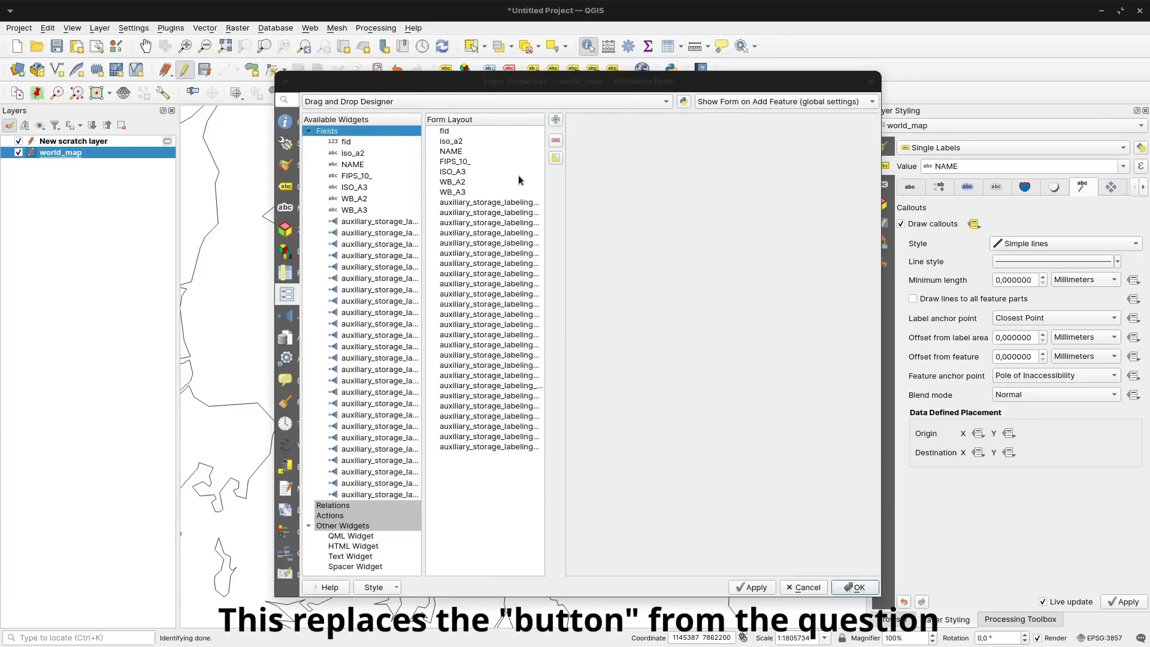
Remove all auxiliary_storage_labeling fields and the fid field from the form layout.
left_click(486, 203)
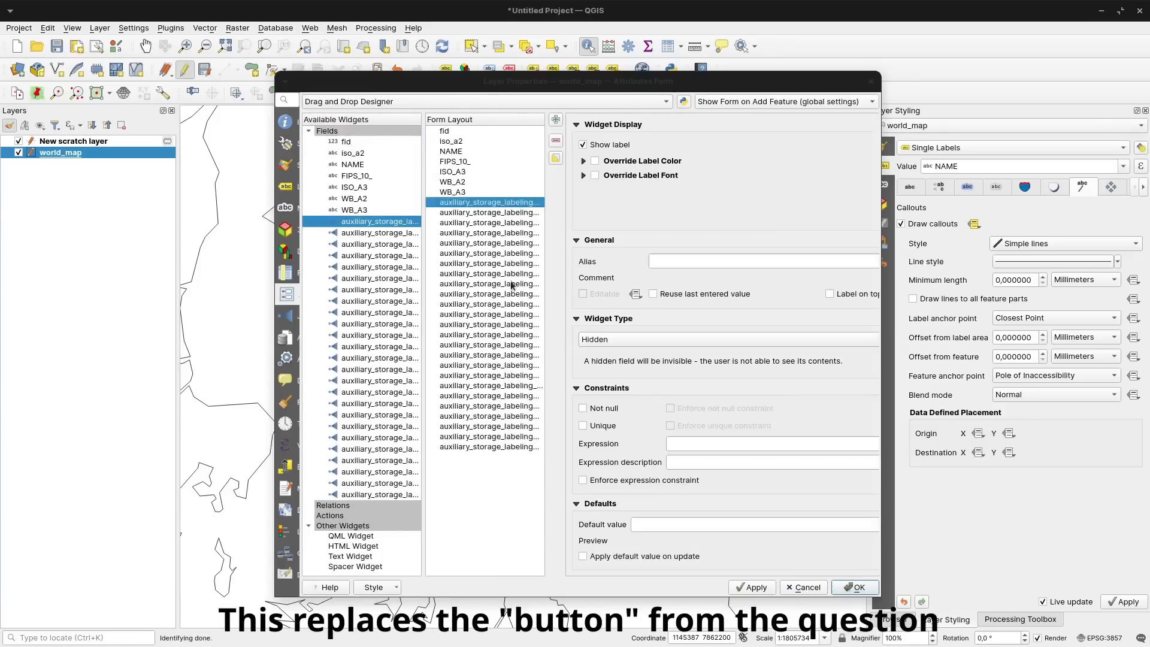
left_click(480, 446, "shift")
left_click(471, 141)
left_click(472, 203)
left_click(478, 447, "shift")
left_click(556, 141)
left_click(451, 132)
left_click(556, 141)
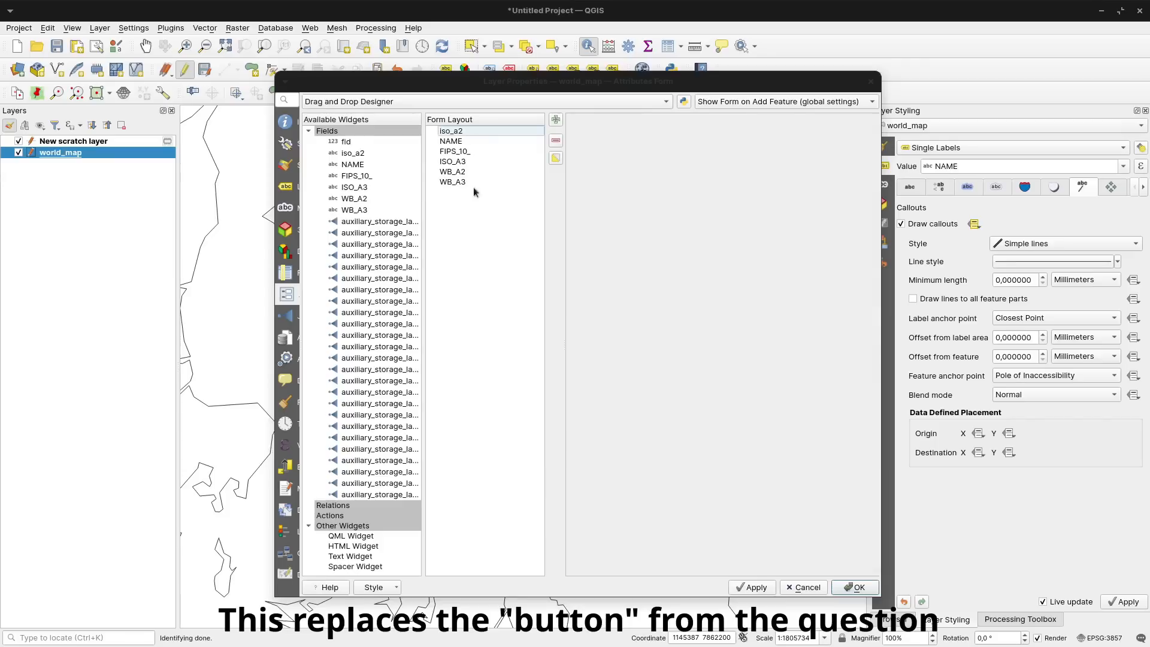
Remove FIPS_10_, ISO_A3, WB_A2 and WB_A3 from the form layout and apply the layer properties.
left_click(458, 161)
left_click(461, 181, "shift")
left_click(468, 151)
left_click(462, 182, "shift")
left_click(556, 140)
left_click(752, 587)
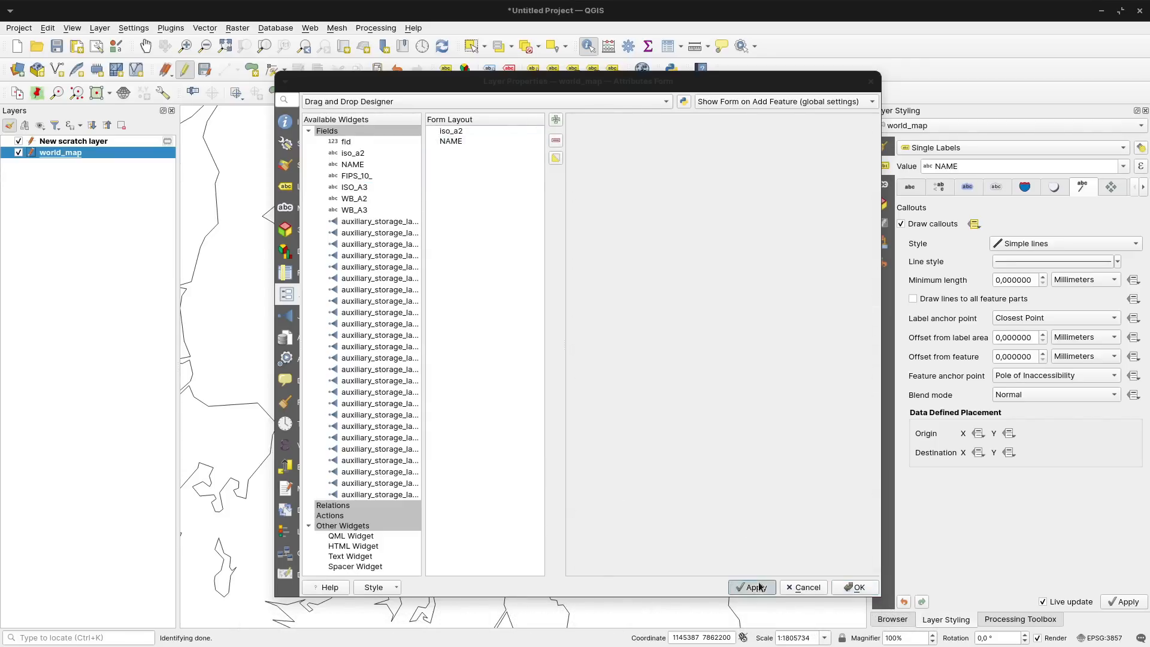
left_click(855, 586)
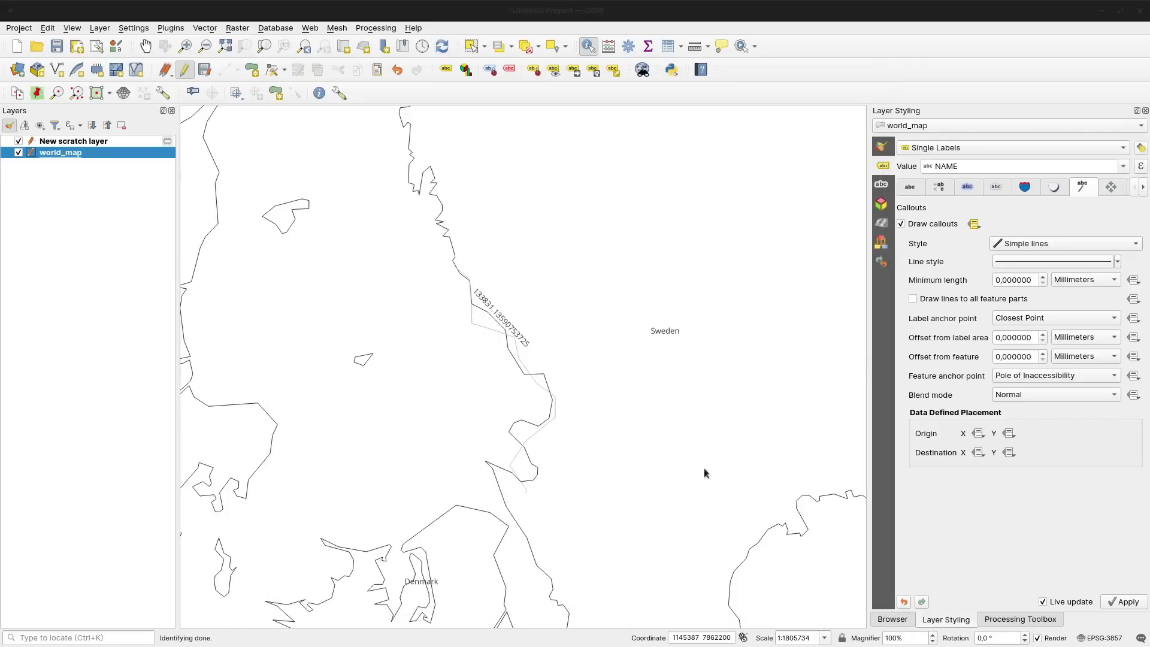
Identify Sweden and Belgium on the map to check the reduced attribute form, cancelling the form each time.
left_click(442, 200)
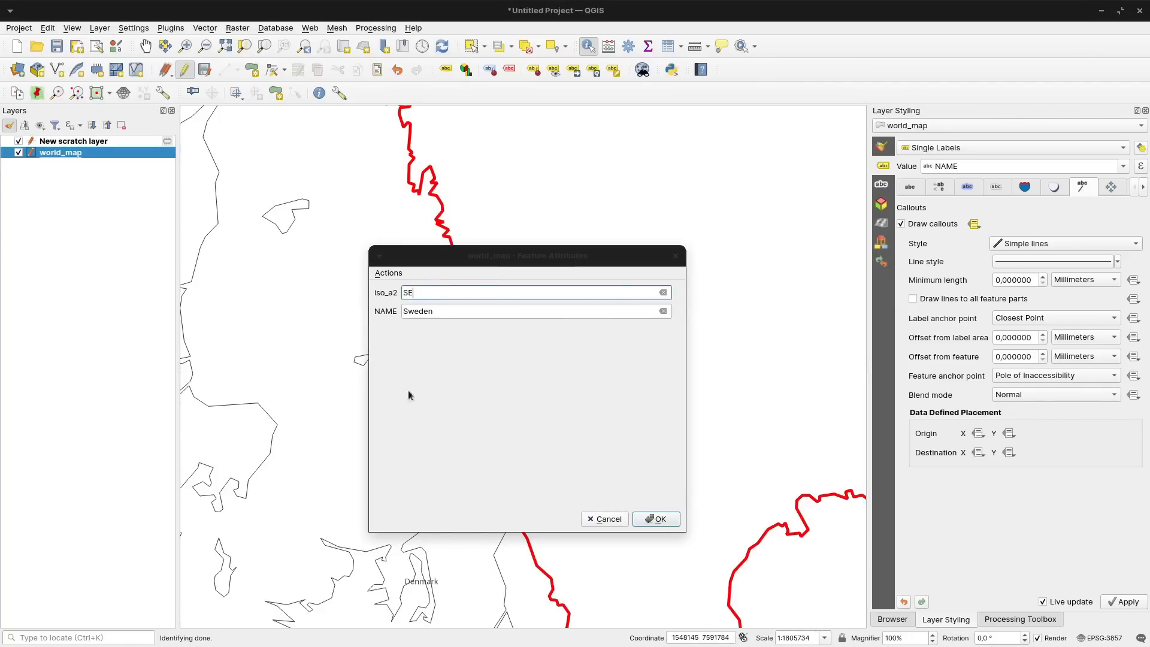
left_click(616, 518)
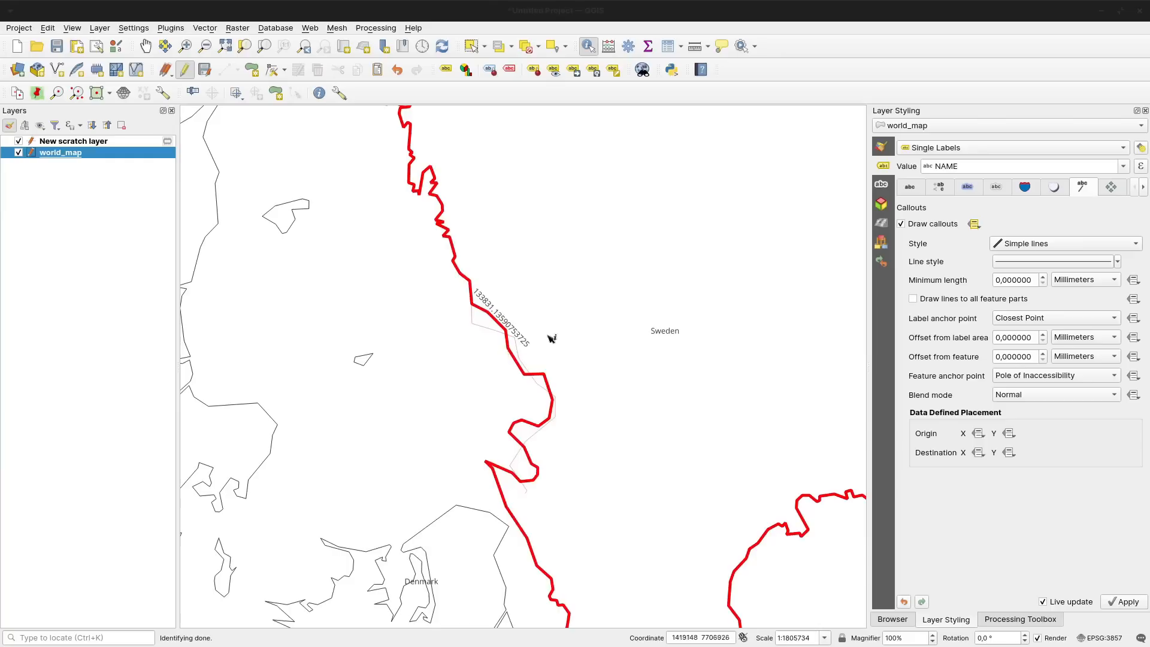
scroll(615, 371, "down", 3)
left_click_drag(559, 490, 569, 355)
left_click(475, 399)
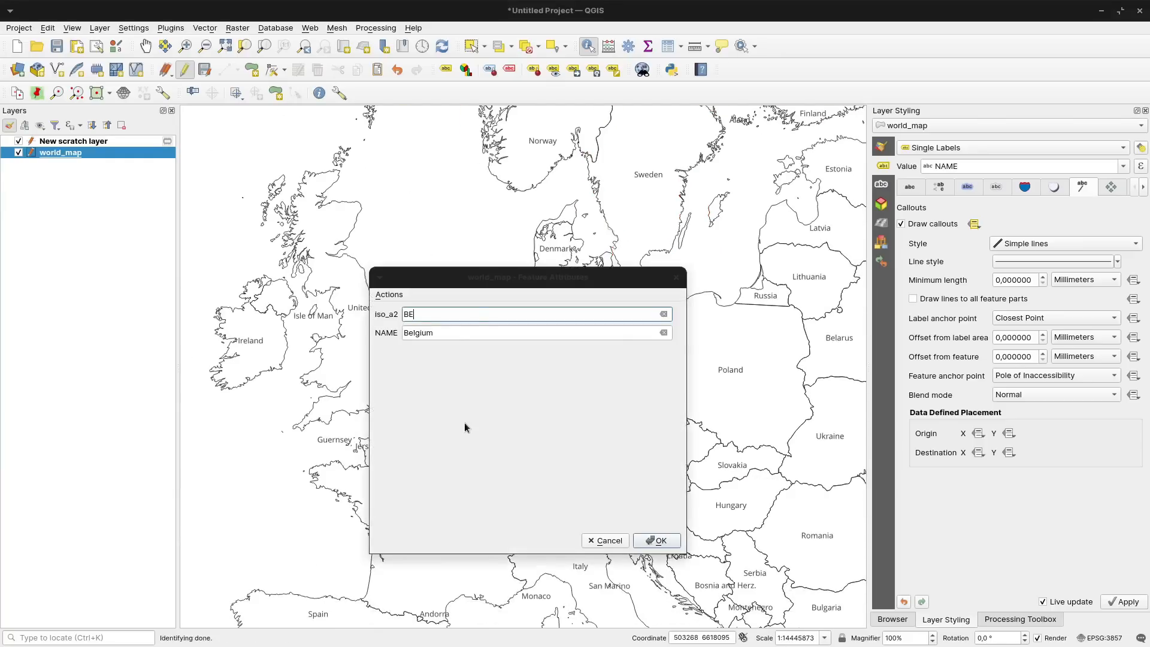
left_click(605, 540)
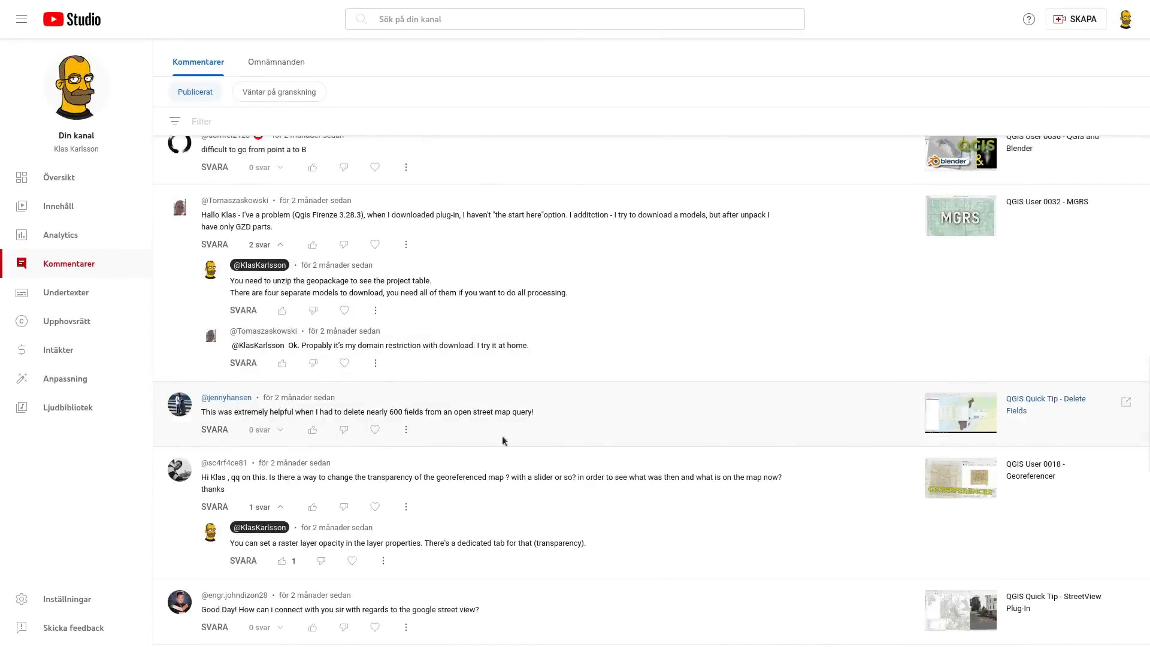
Read the further YouTube Studio comments about street view, naval charts and flow direction arrows.
scroll(377, 365, "down", 4)
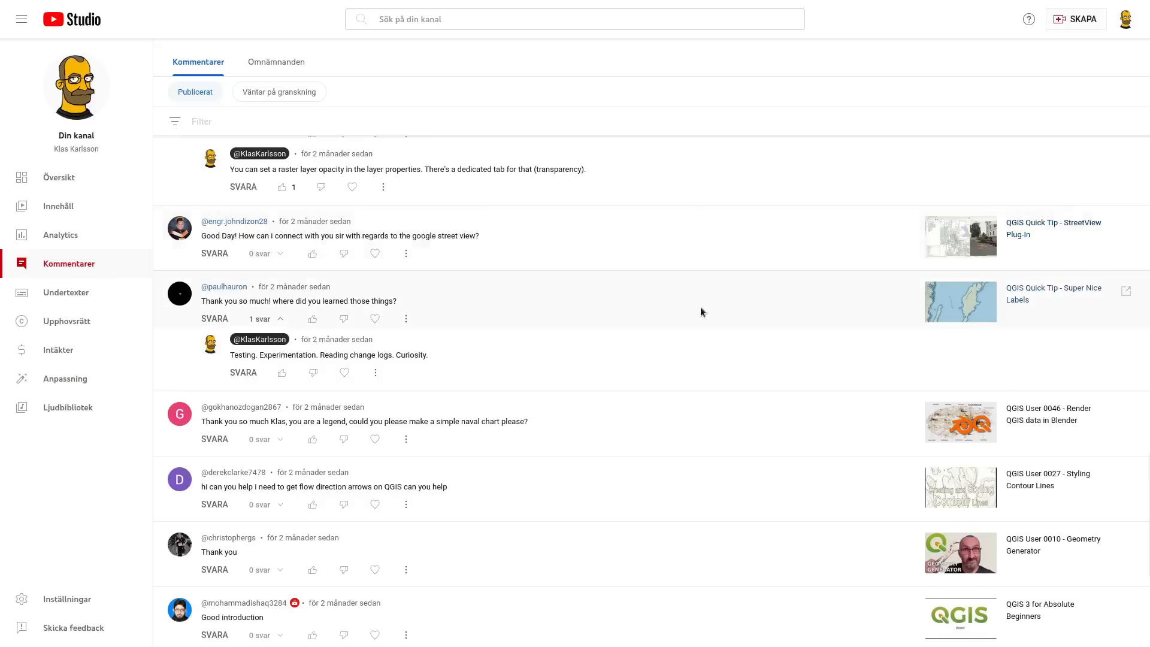
scroll(702, 311, "down", 3)
scroll(683, 296, "up", 1)
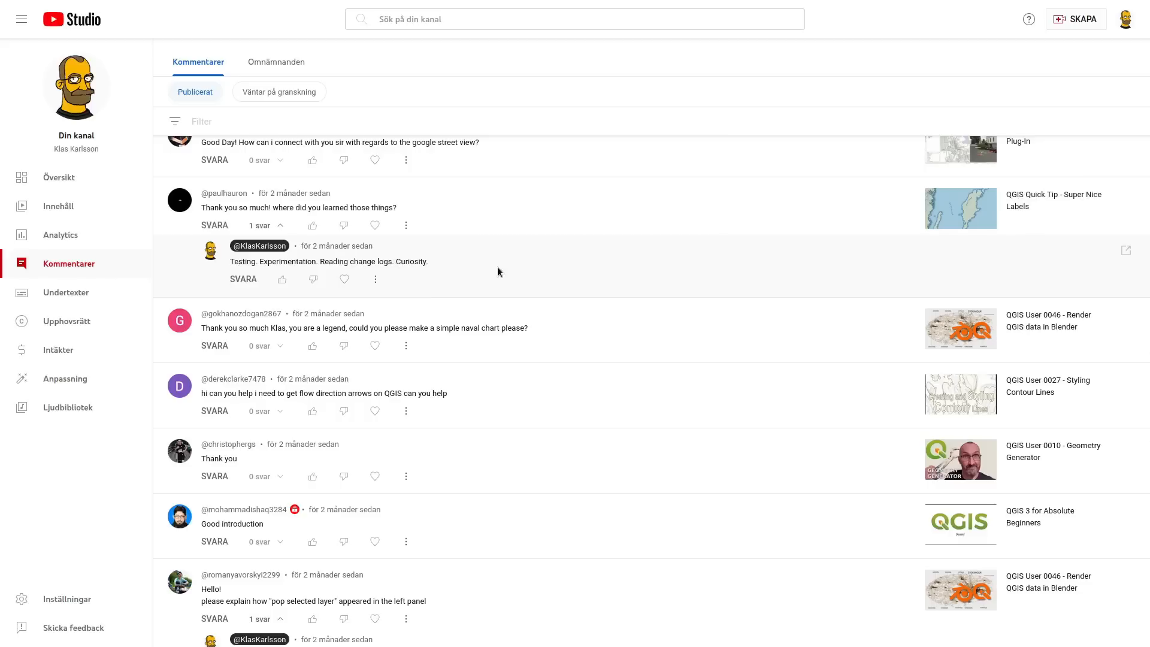
Open the qgis.org website in a new browser tab.
key("ctrl+t")
type("qg")
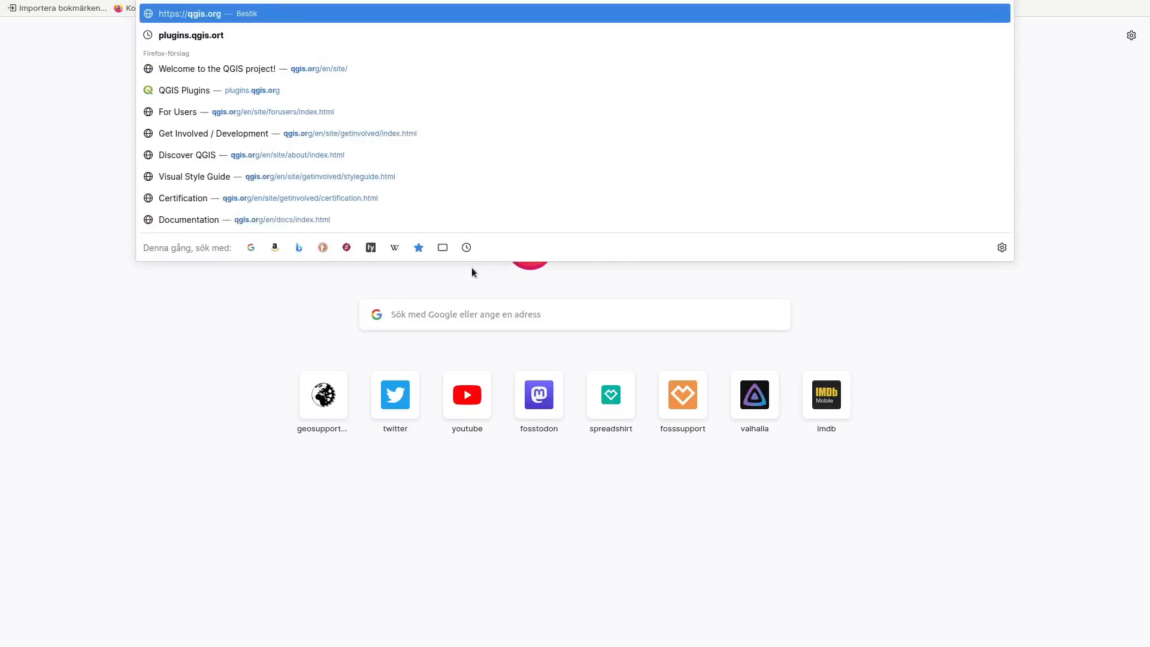
key("Return")
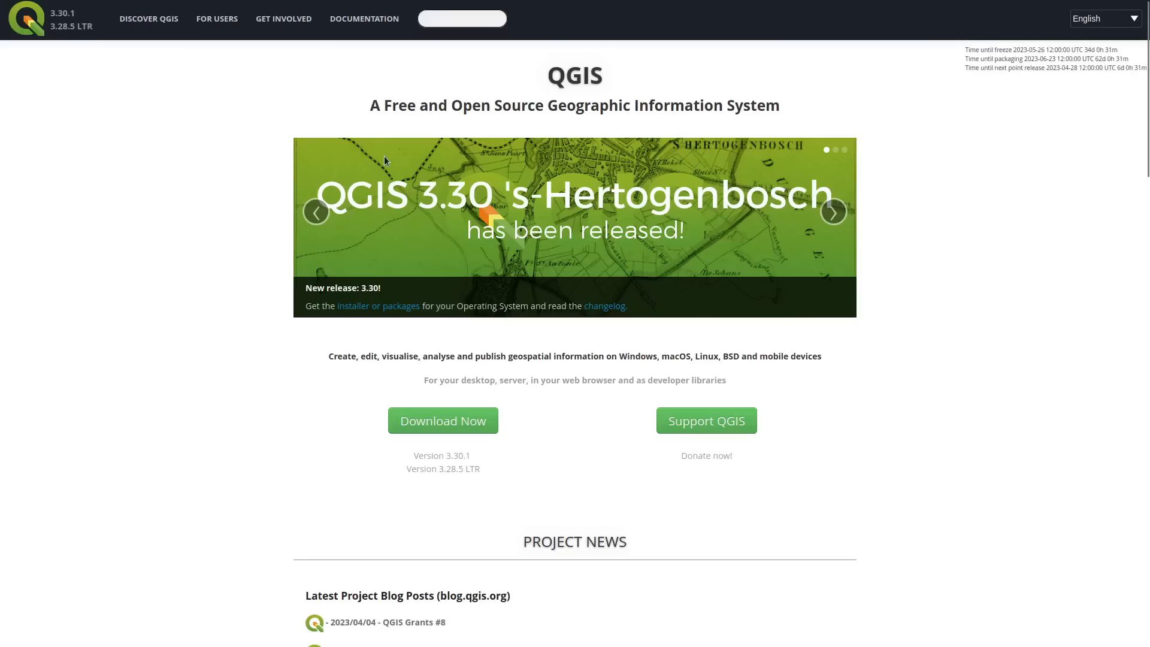
Look through the For Users page on the QGIS website down to its documentation and publications sections.
left_click(222, 21)
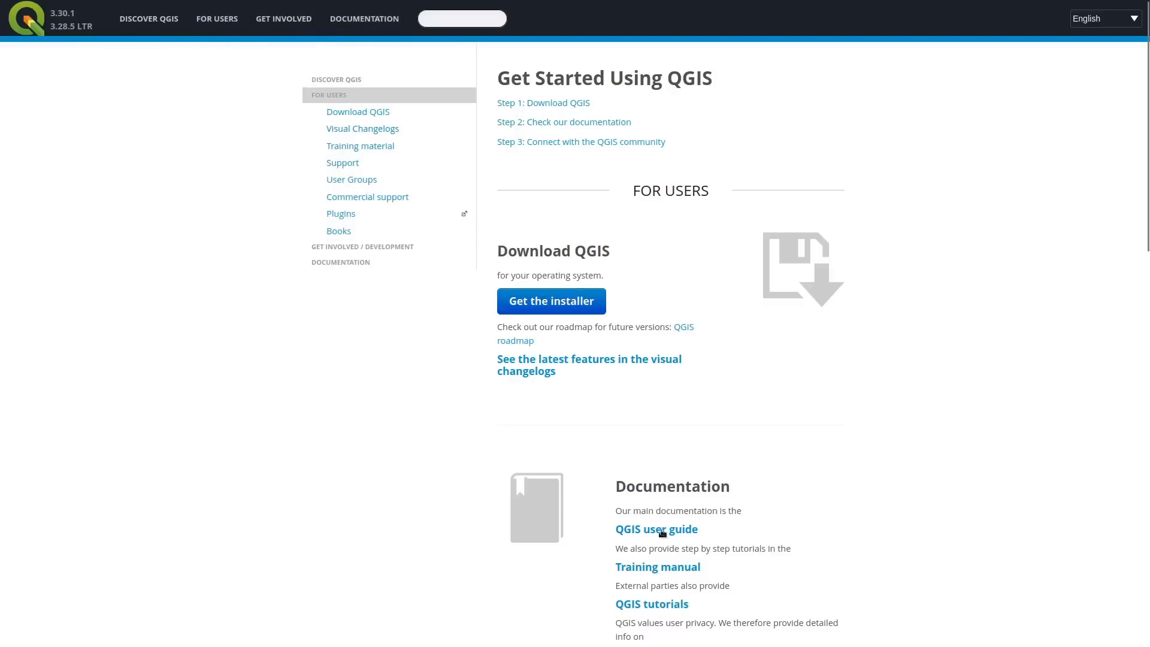
scroll(541, 298, "down", 2)
scroll(541, 298, "down", 2)
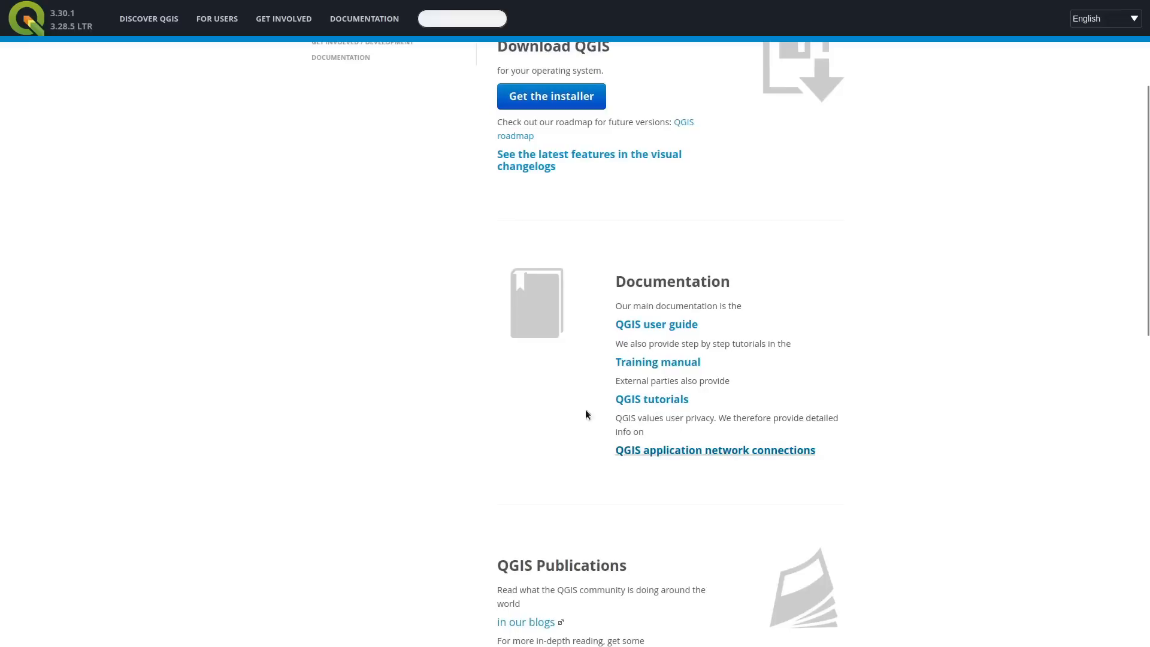
Review the QGIS 3.28 documentation links, open the index of PDF manuals and return to the documentation page.
left_click(367, 24)
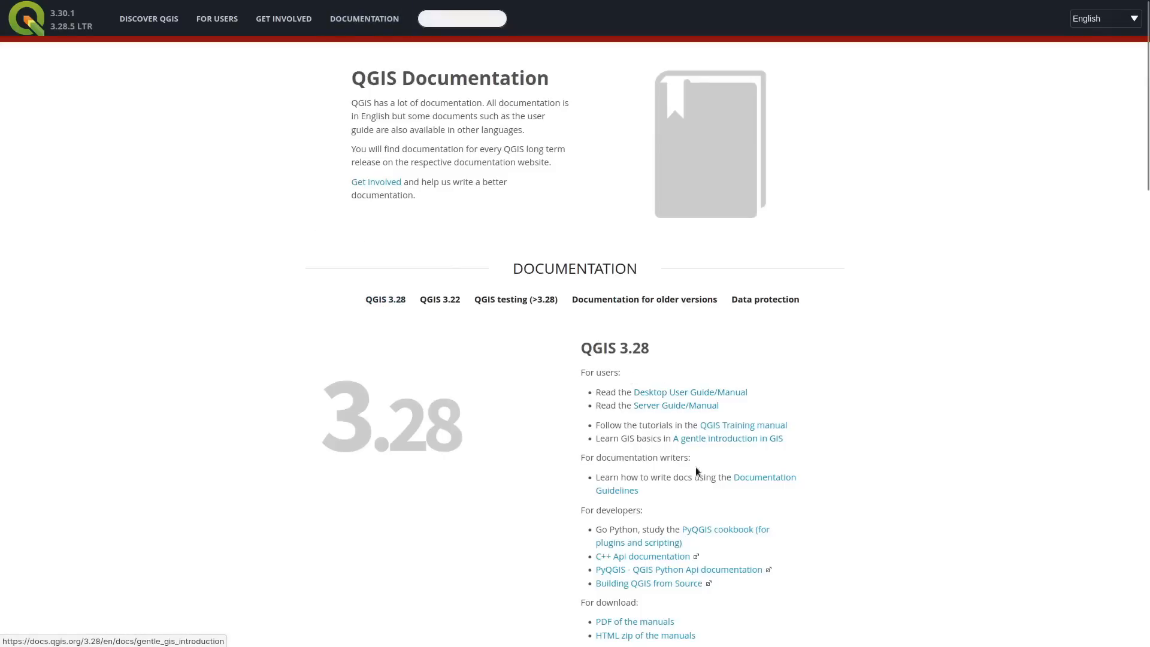
scroll(605, 400, "down", 3)
scroll(599, 335, "up", 2)
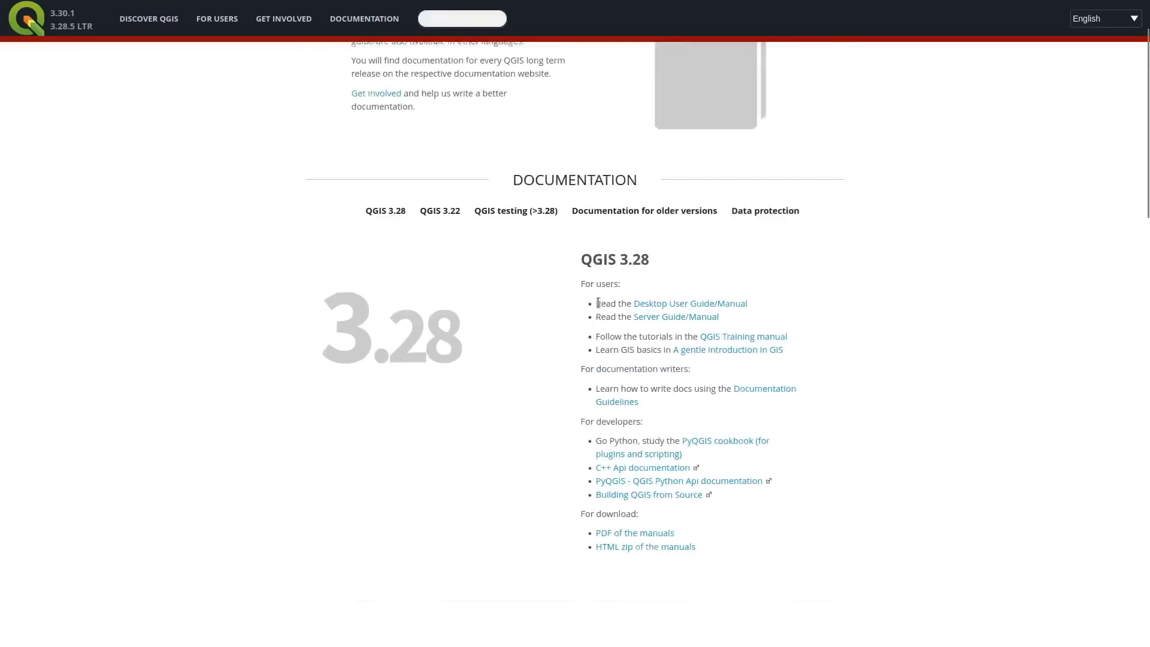
scroll(598, 302, "up", 2)
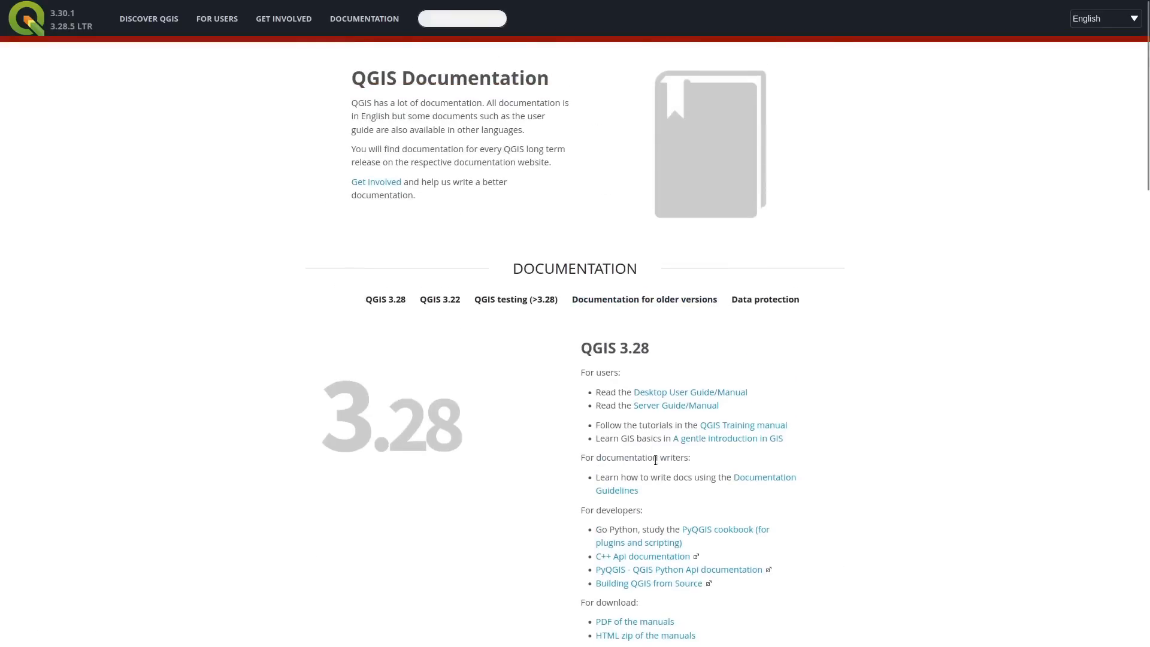
left_click(650, 625)
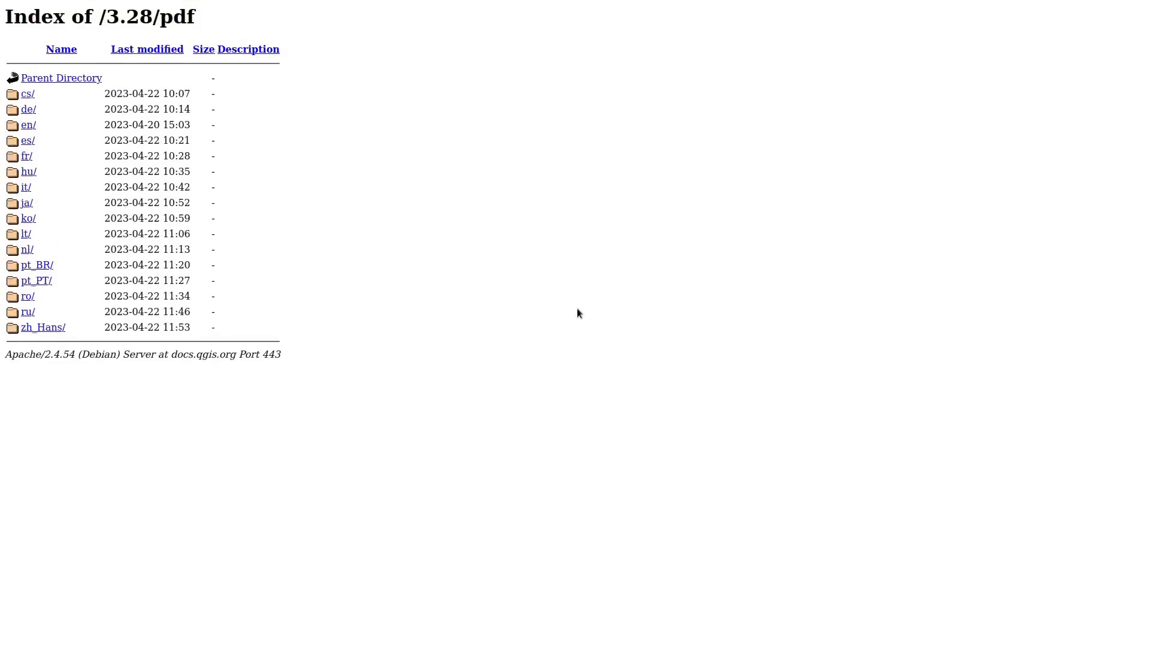
key("alt+Left")
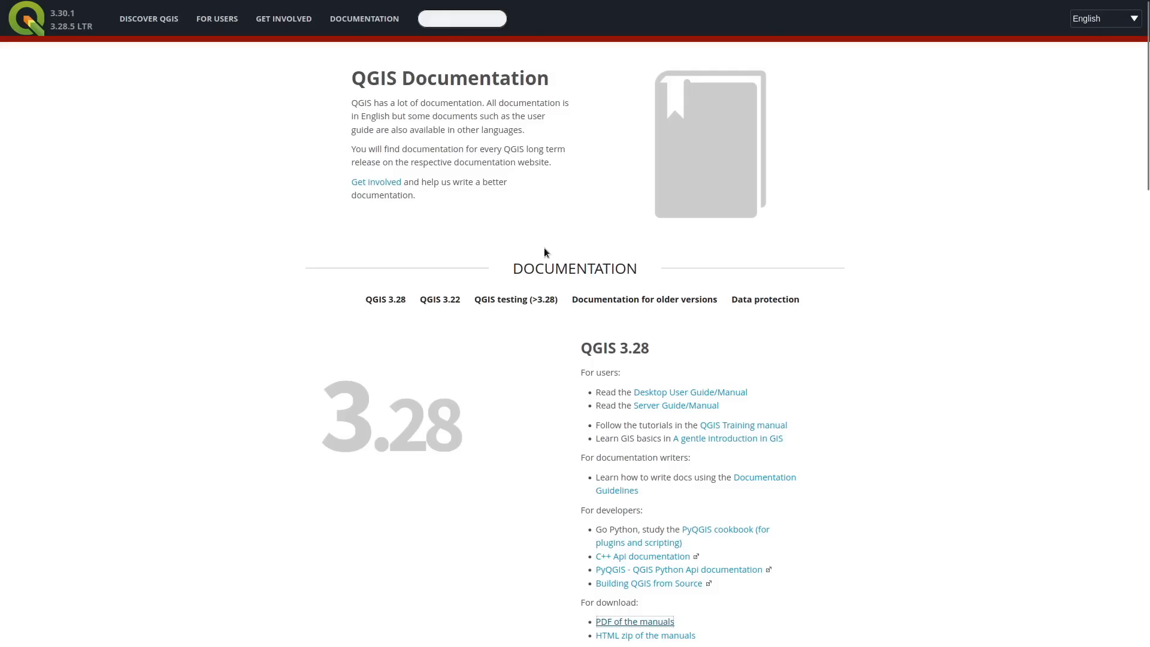
Return to the YouTube Studio comments and read the one asking for flow direction arrows.
key("ctrl+Tab")
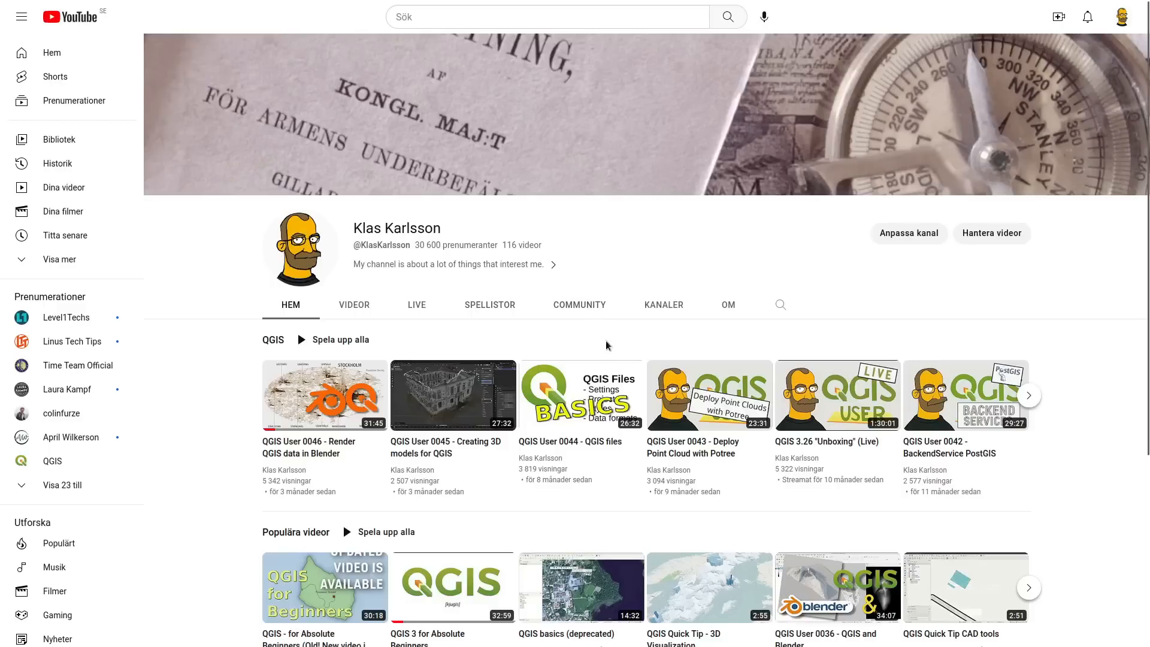
key("ctrl+Tab")
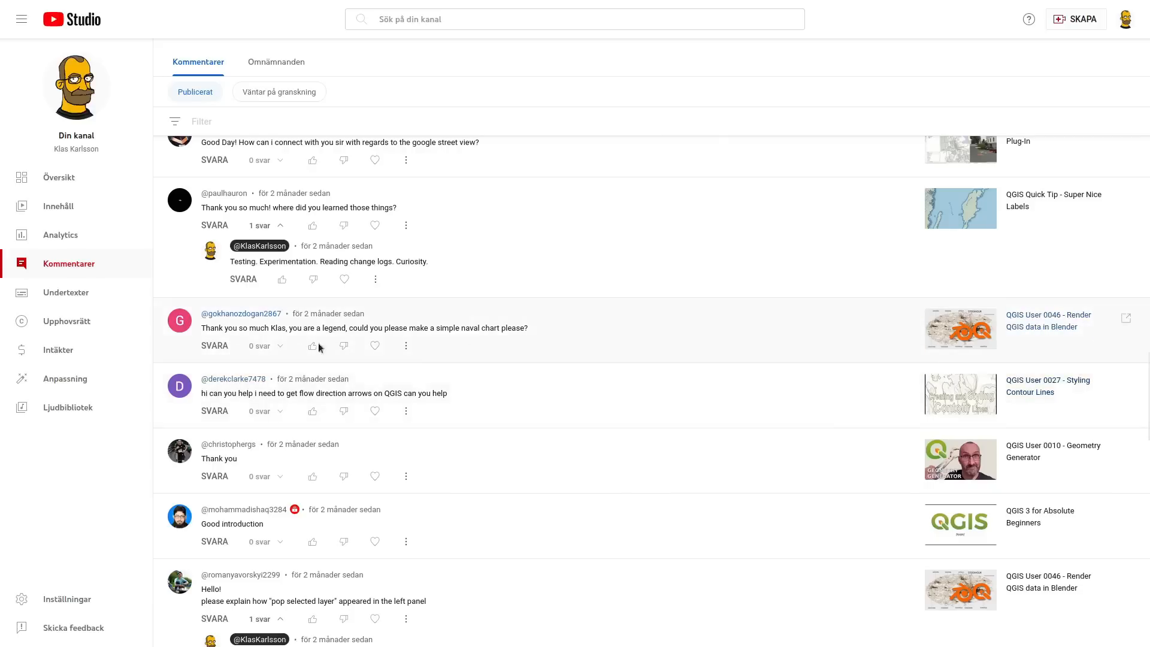
scroll(319, 347, "down", 2)
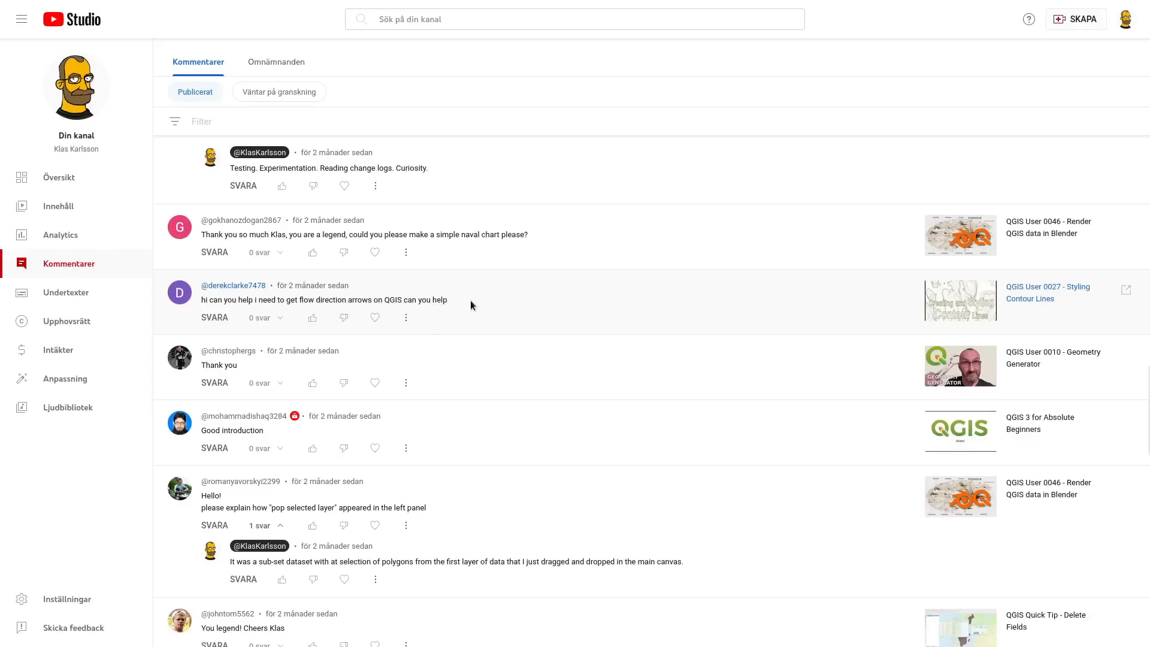
Switch to QGIS and search all available plugins for flow.
key("alt+Tab")
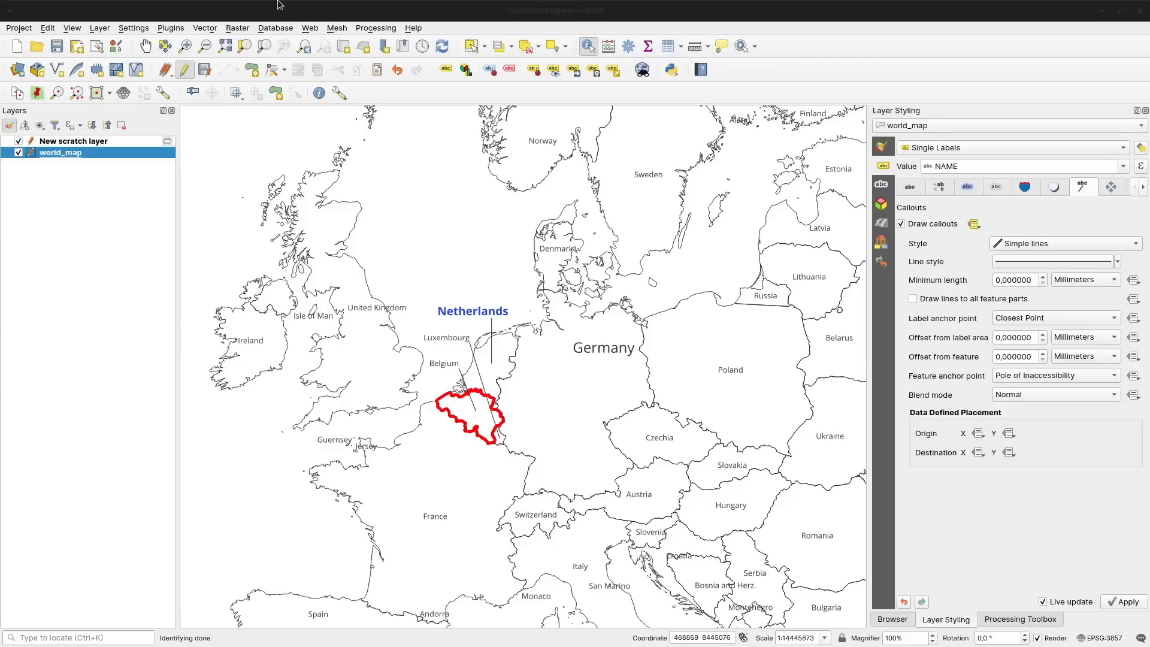
left_click(171, 28)
left_click(205, 44)
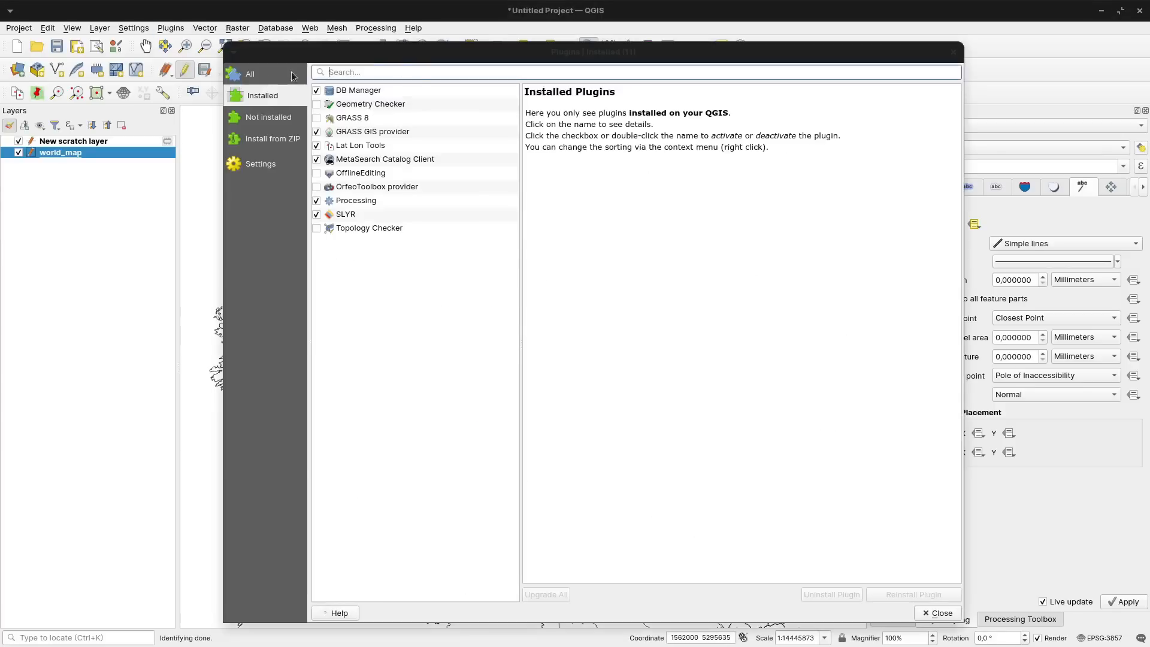
left_click(291, 74)
type("flow")
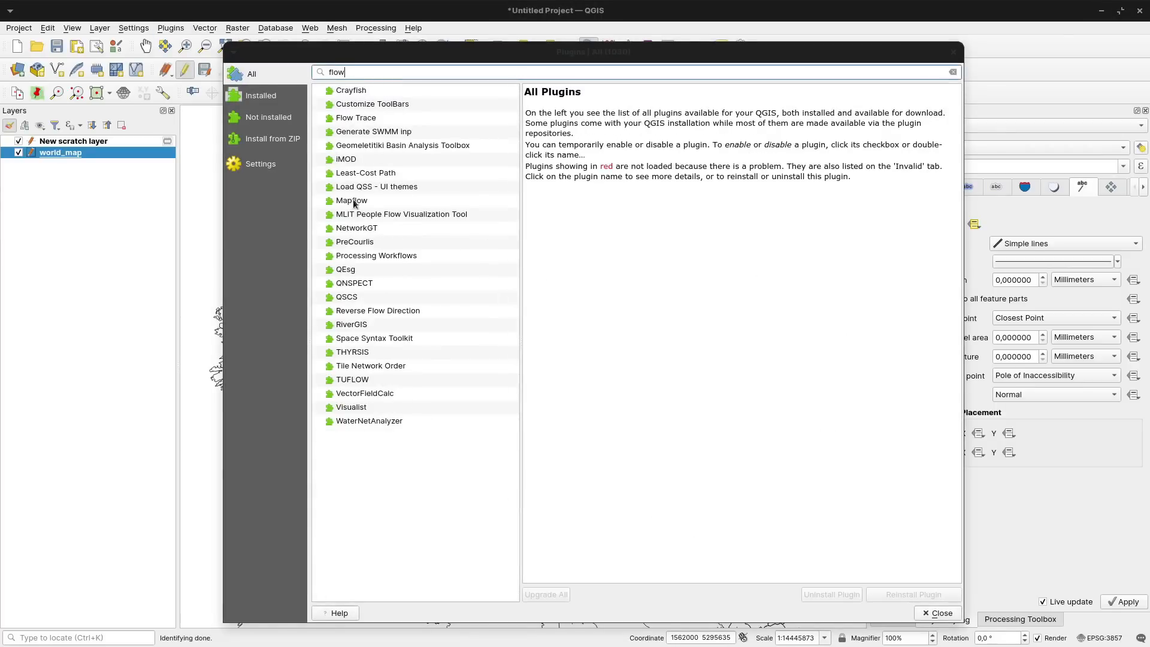
Search the plugin list for hydro and water.
key("BackSpace")
key("BackSpace")
key("BackSpace")
key("BackSpace")
type("hyd")
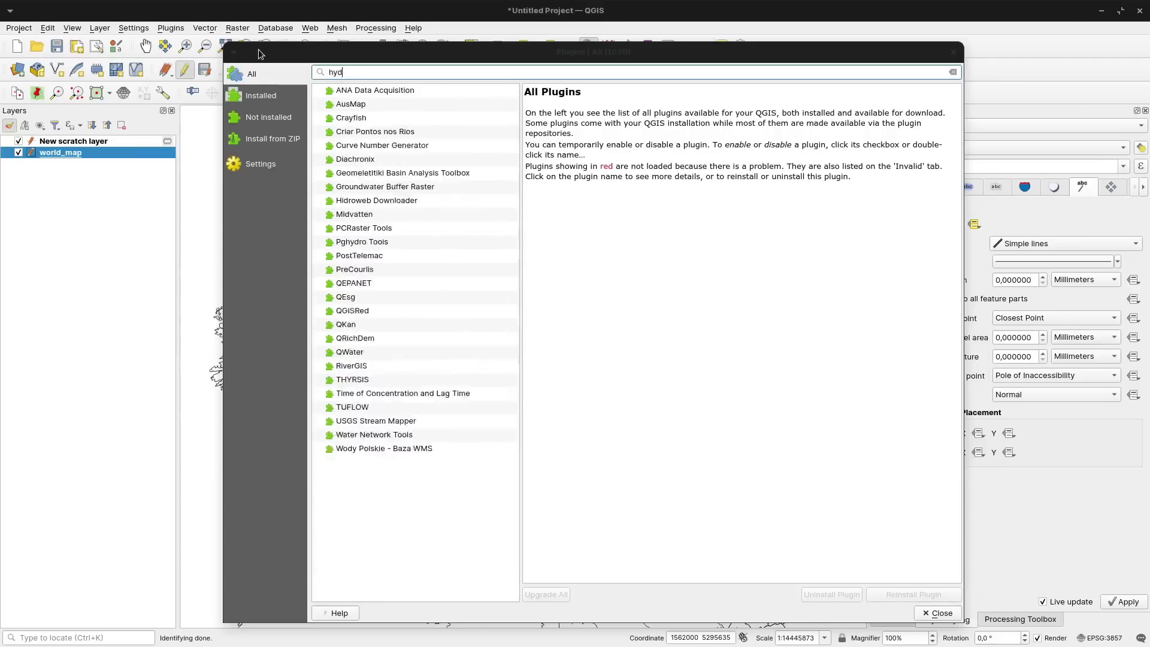
type("ro")
key("ctrl+a")
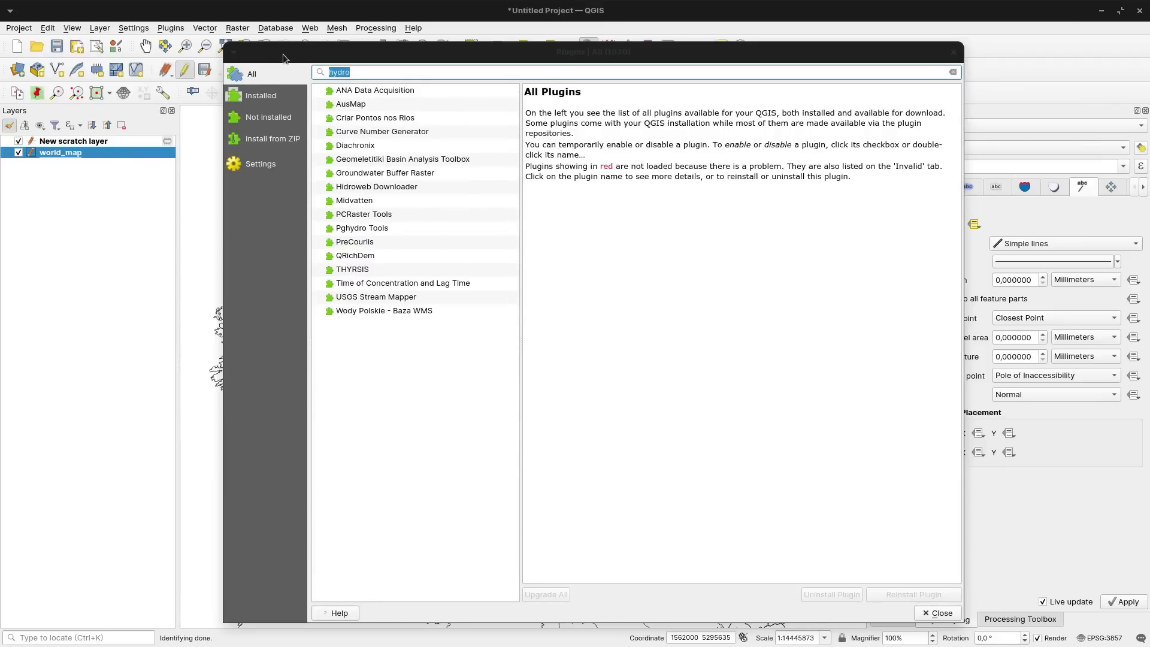
type("water")
Find PCRaster Tools by searching for pcras, highlight the plugin's author and close the plugin manager.
key("ctrl+a")
type("pcras")
left_click(359, 89)
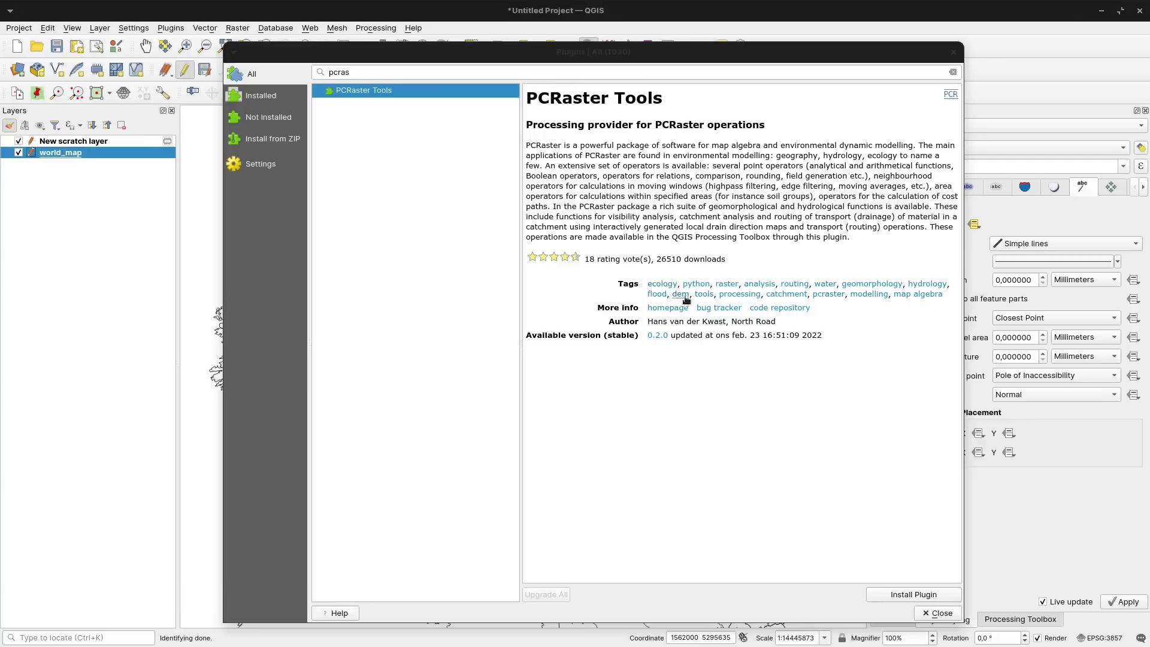
left_click_drag(647, 322, 724, 323)
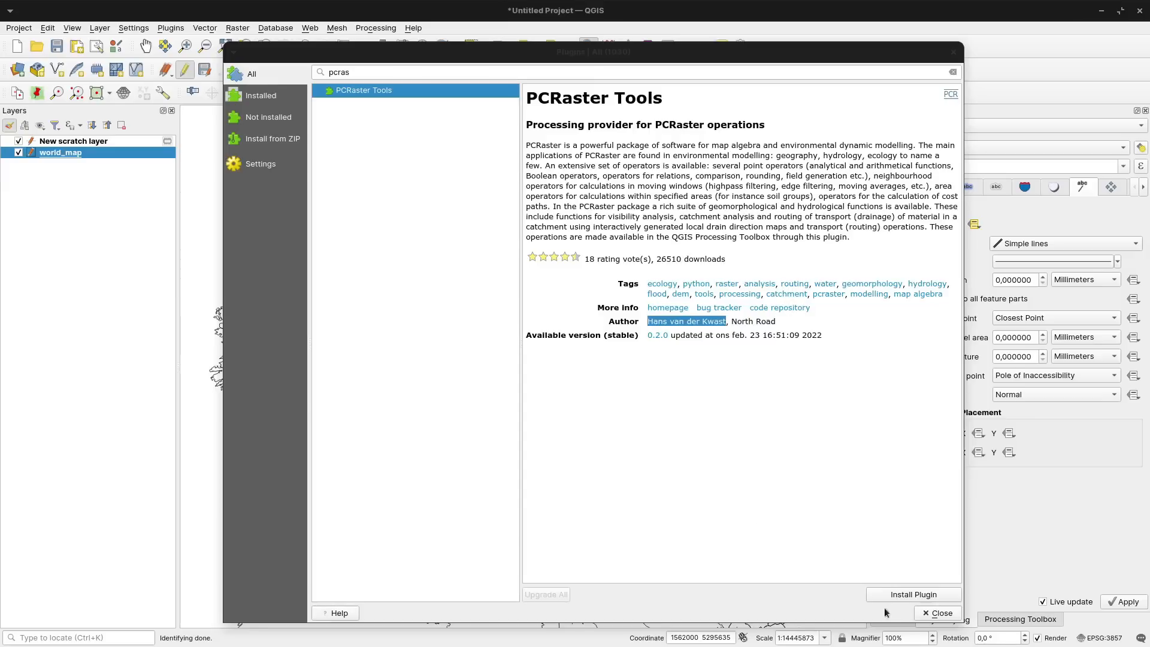
left_click(939, 612)
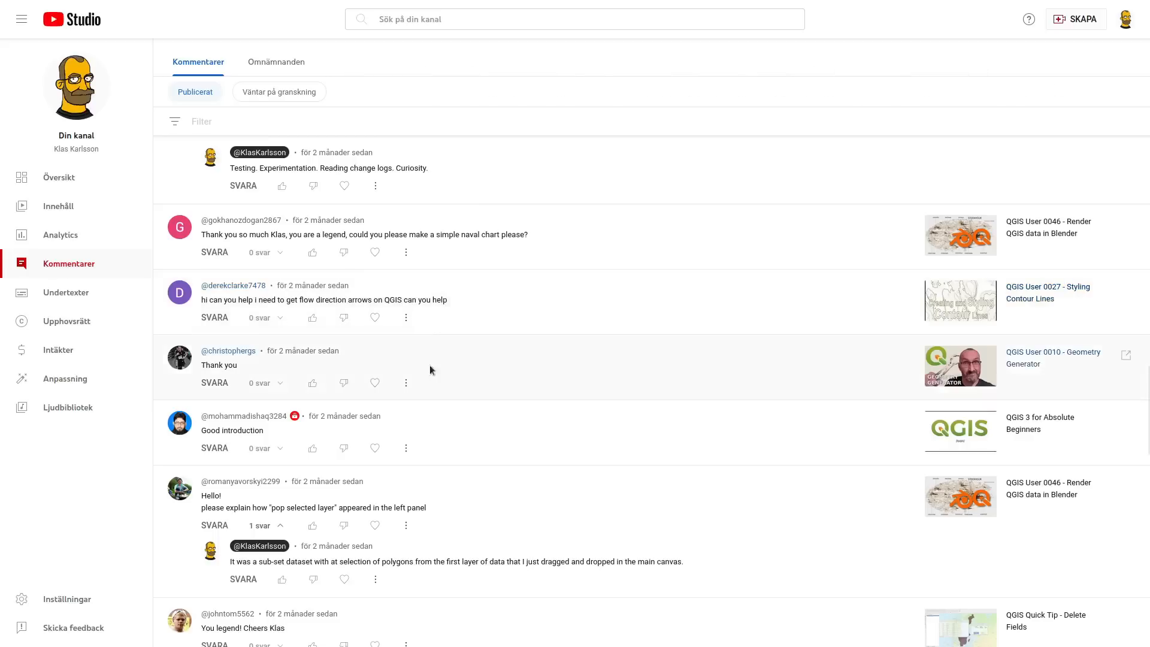
Read on in the YouTube Studio comments to the DEM question and highlight the Orfeo toolbox mention in it.
scroll(570, 419, "down", 4)
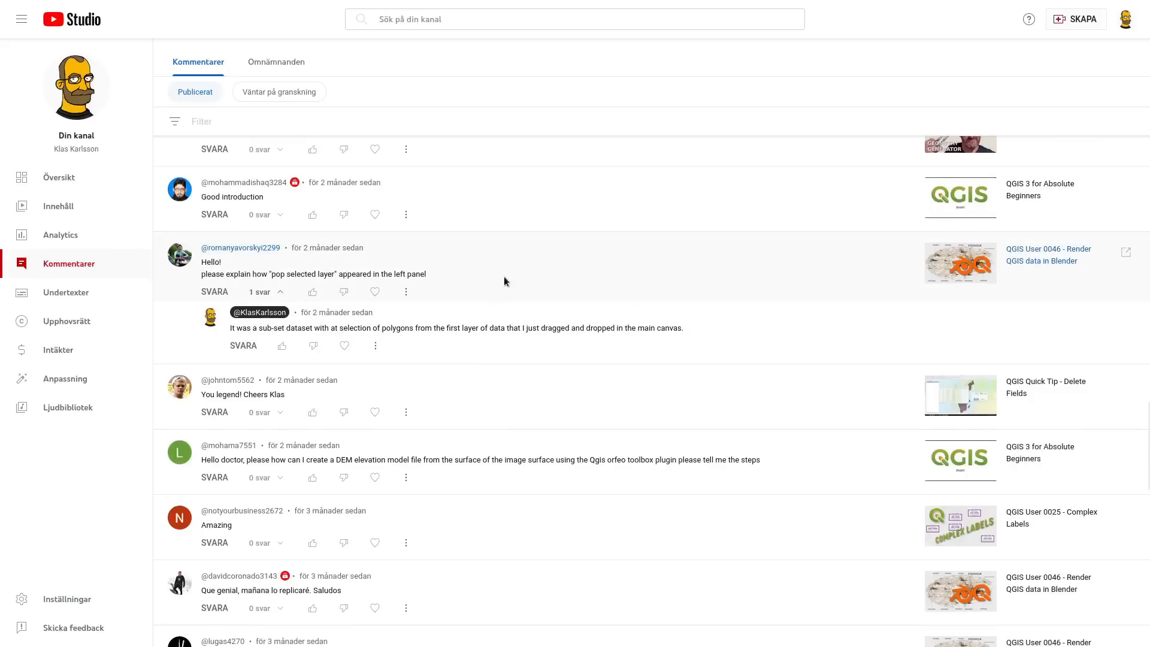
scroll(504, 277, "down", 4)
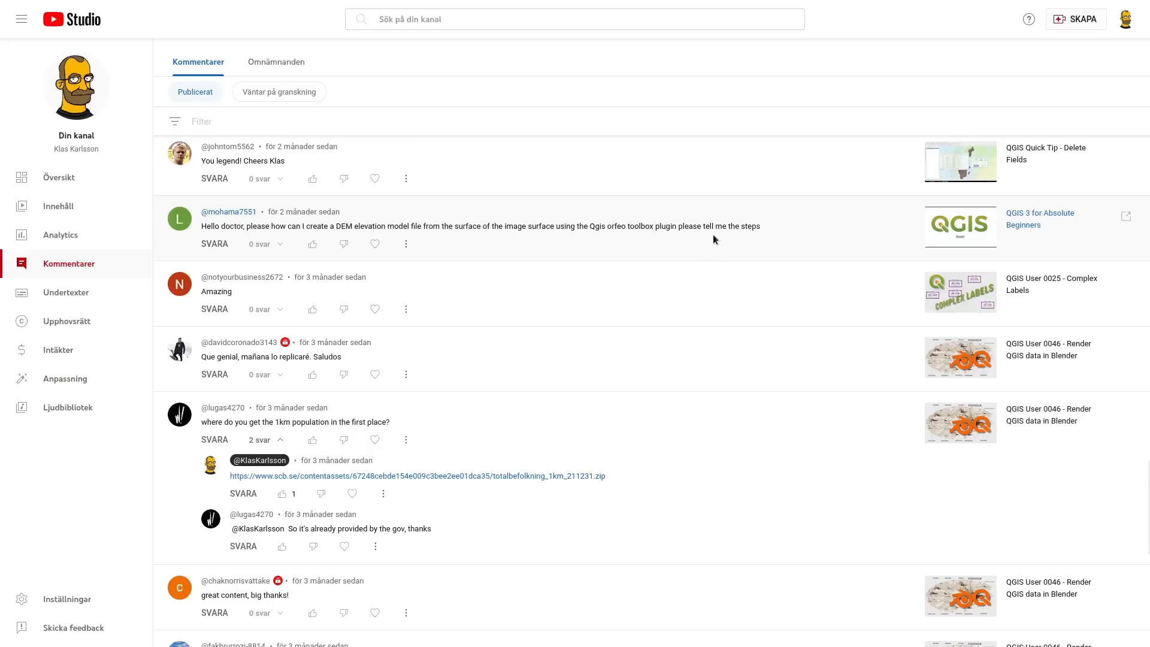
left_click_drag(591, 226, 653, 227)
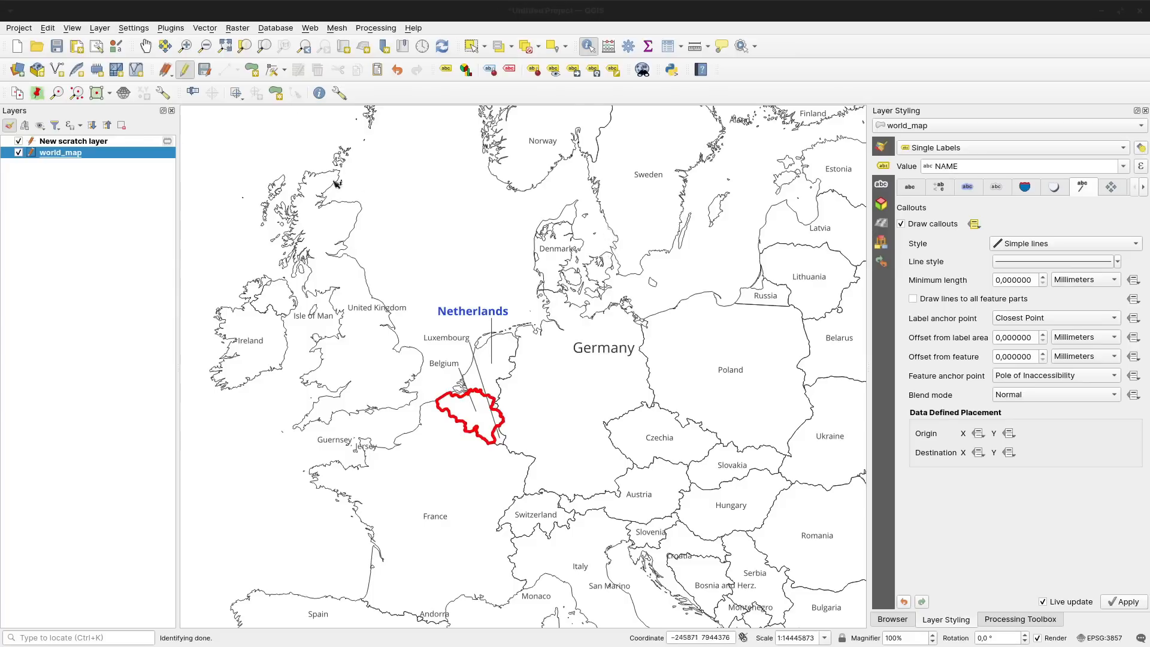
Reopen the QGIS plugin manager, view PCRaster Tools again and search the plugins for orfeo.
left_click(172, 25)
left_click(181, 44)
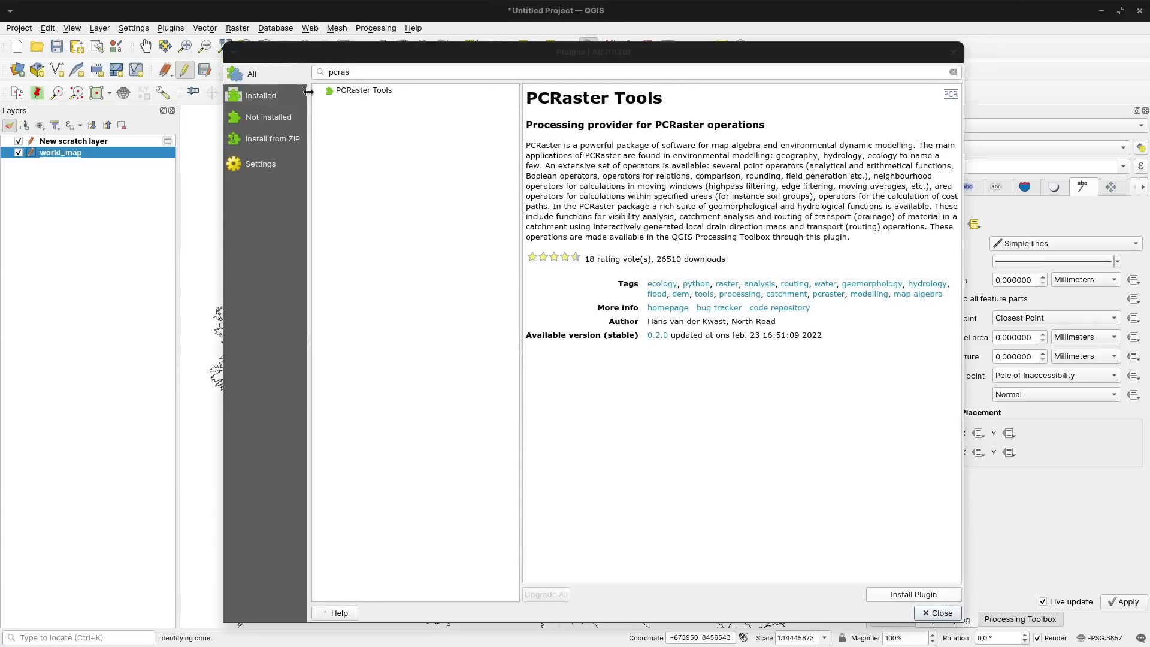
left_click(364, 93)
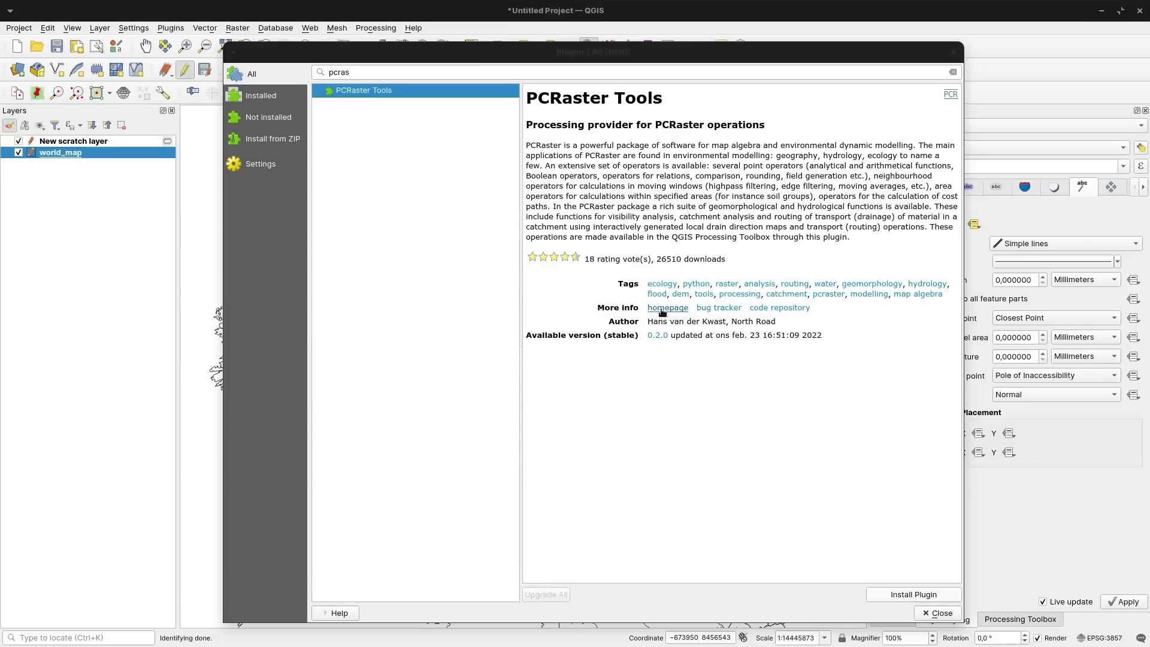
left_click_drag(457, 75, 202, 63)
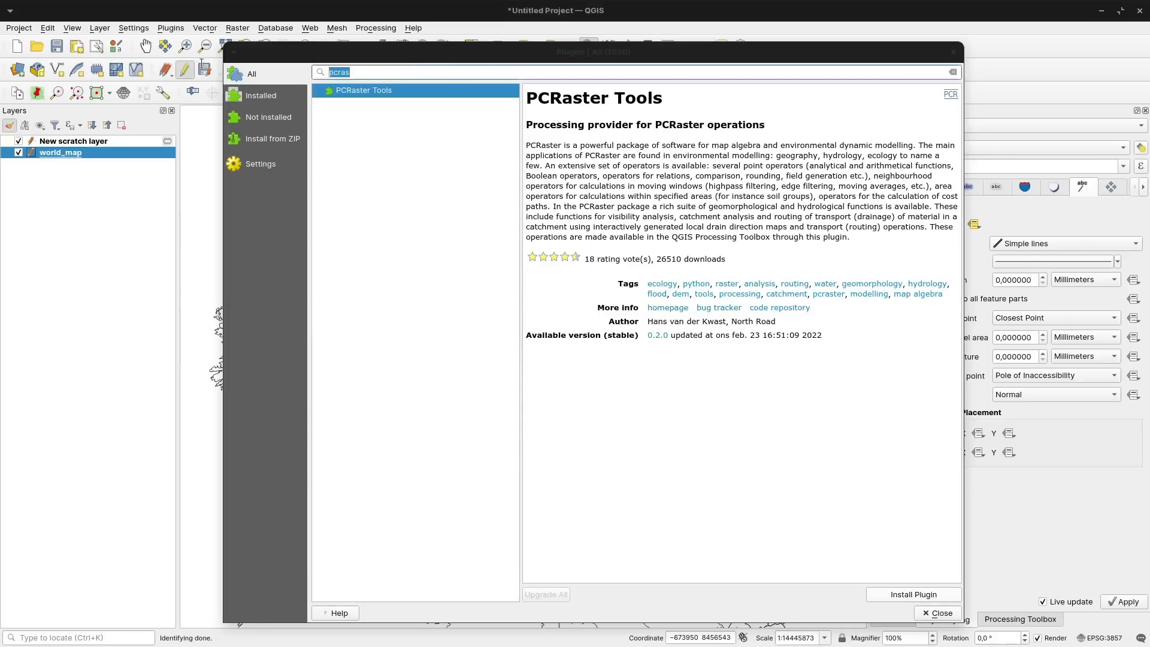
type("orfe")
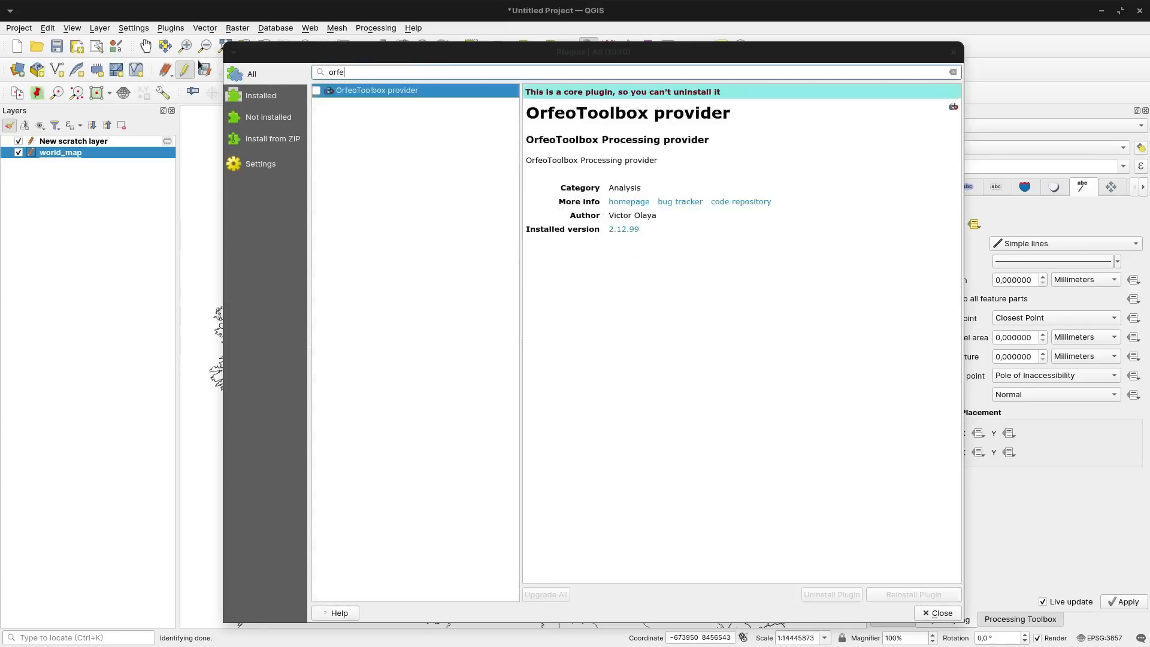
type("o")
Open the homepage and code repository links of the OrfeoToolbox provider plugin.
left_click(628, 202)
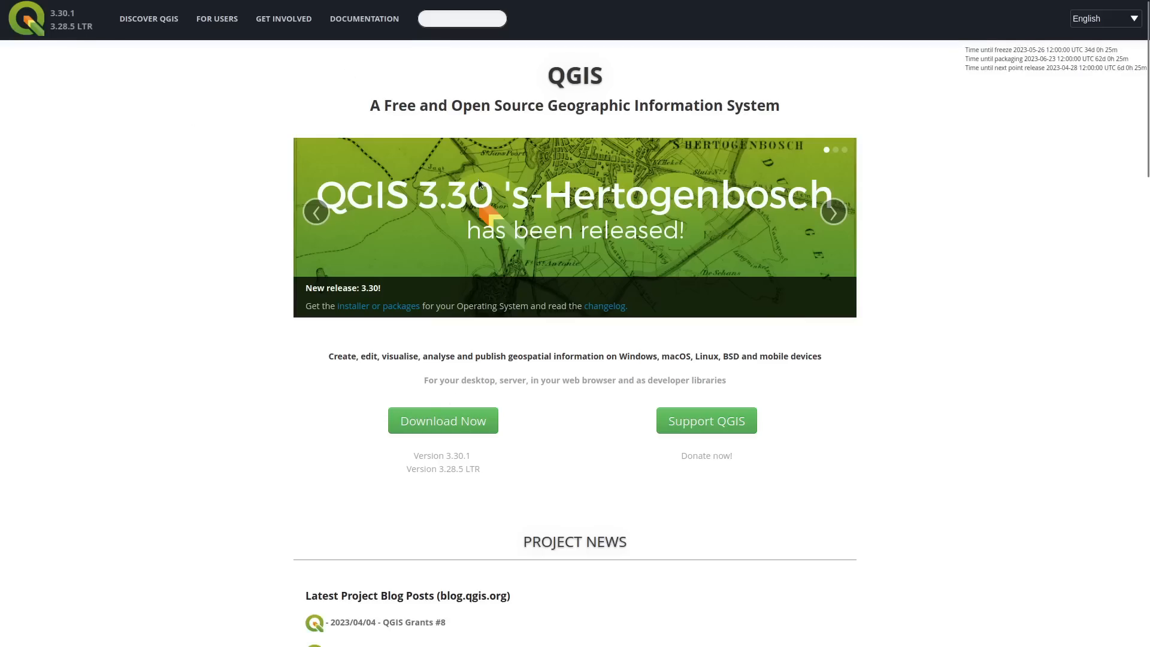
key("alt+Tab")
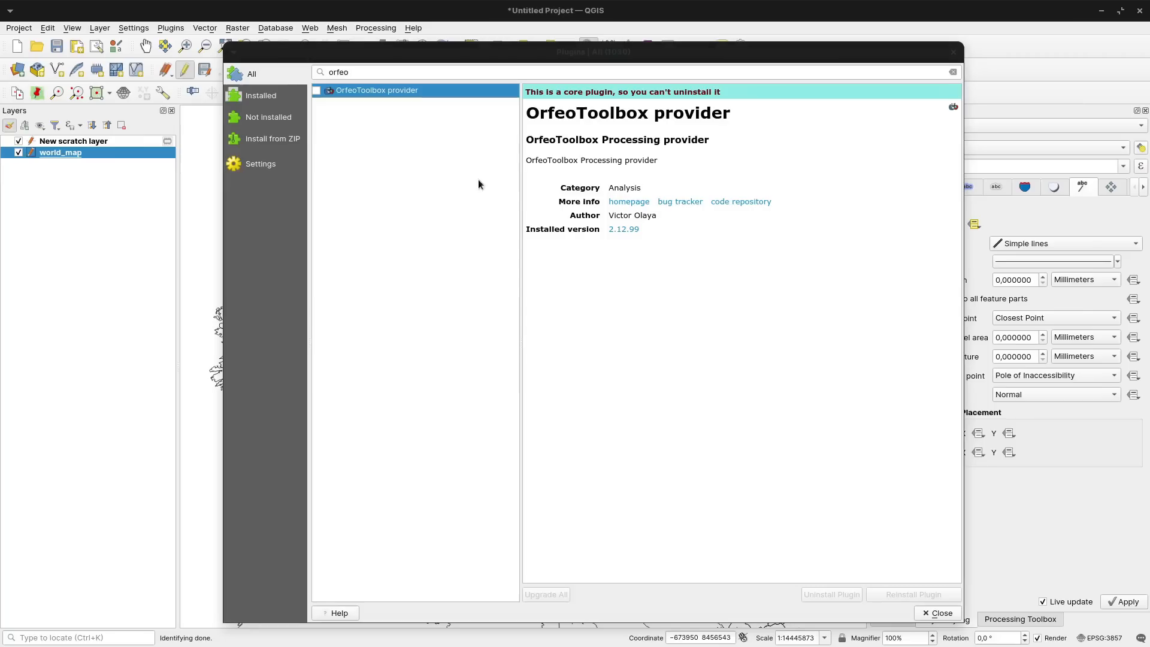
left_click(753, 202)
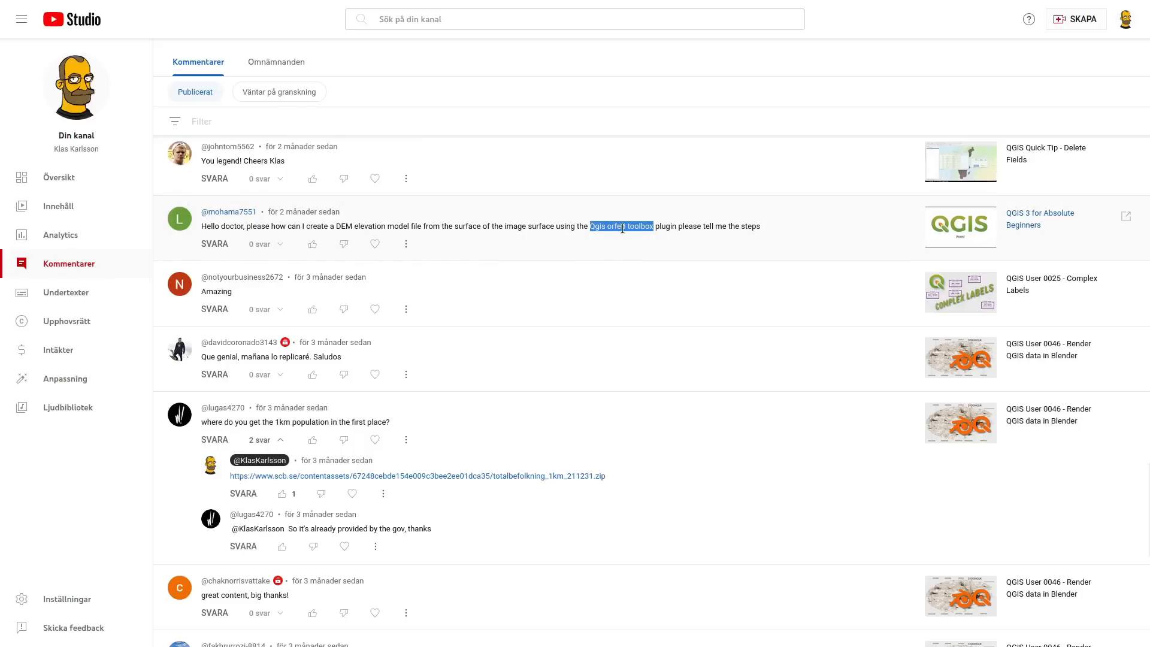
Highlight orfeo in the DEM comment and read through the further comments in YouTube Studio.
mouse_move(608, 227)
left_mouse_down()
mouse_move(628, 228)
mouse_move(614, 228)
left_mouse_up()
double_click(614, 228)
scroll(486, 276, "down", 7)
scroll(633, 280, "down", 5)
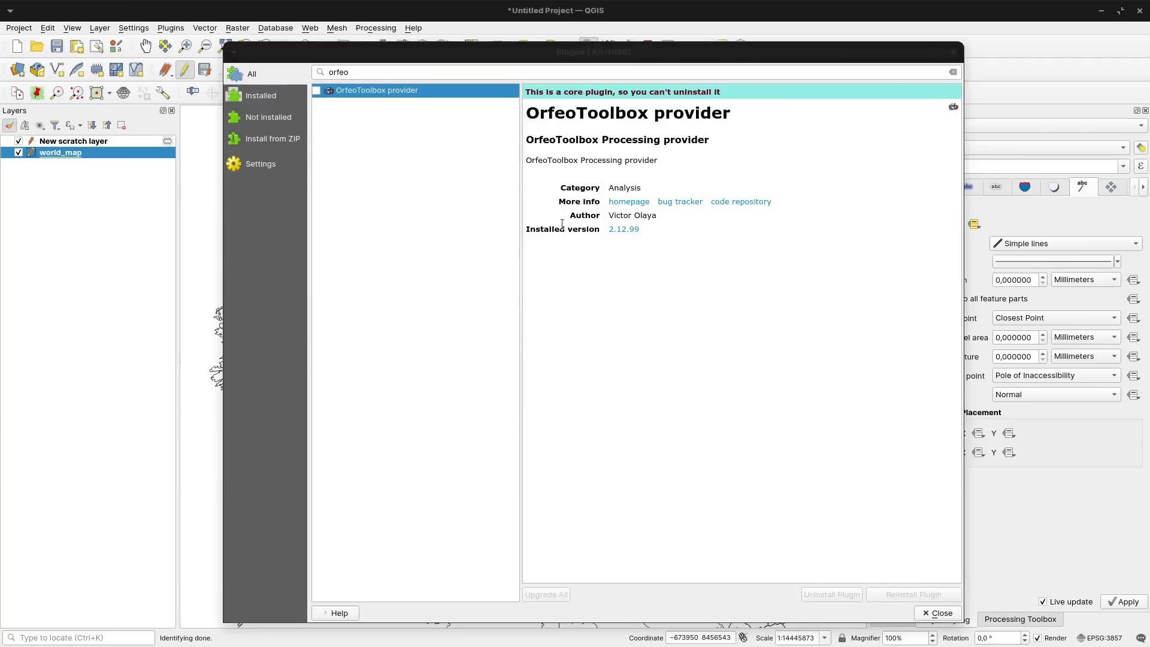
Close the plugin manager and start a new project, discarding the changes to world_map and the current project.
left_click(953, 52)
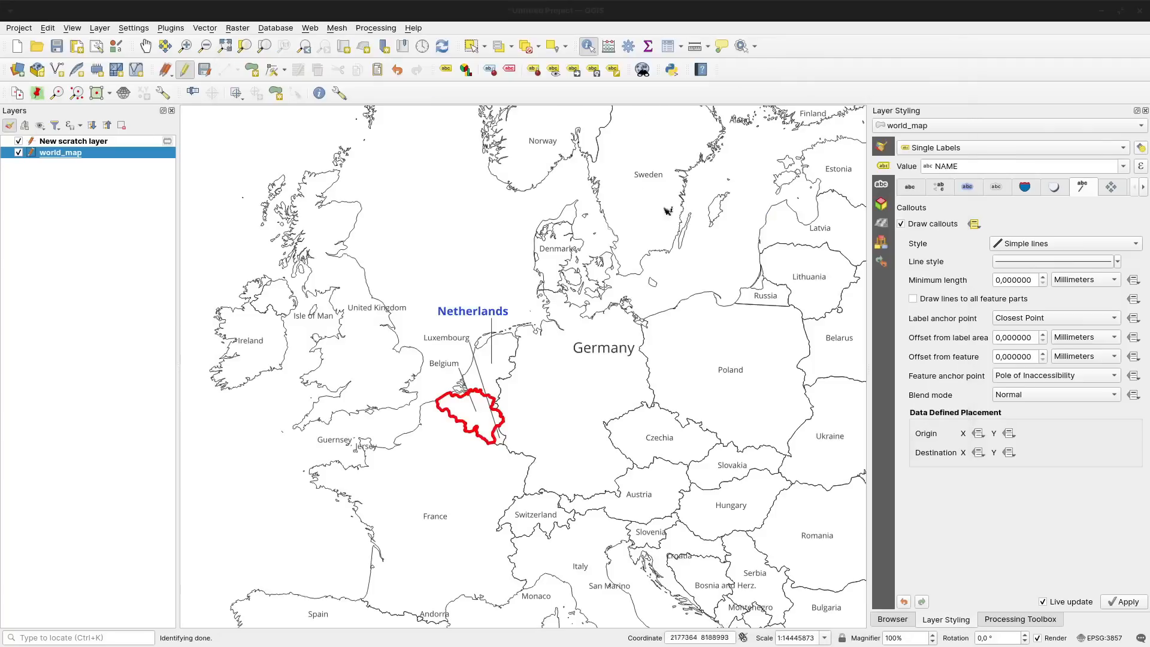
left_click(16, 46)
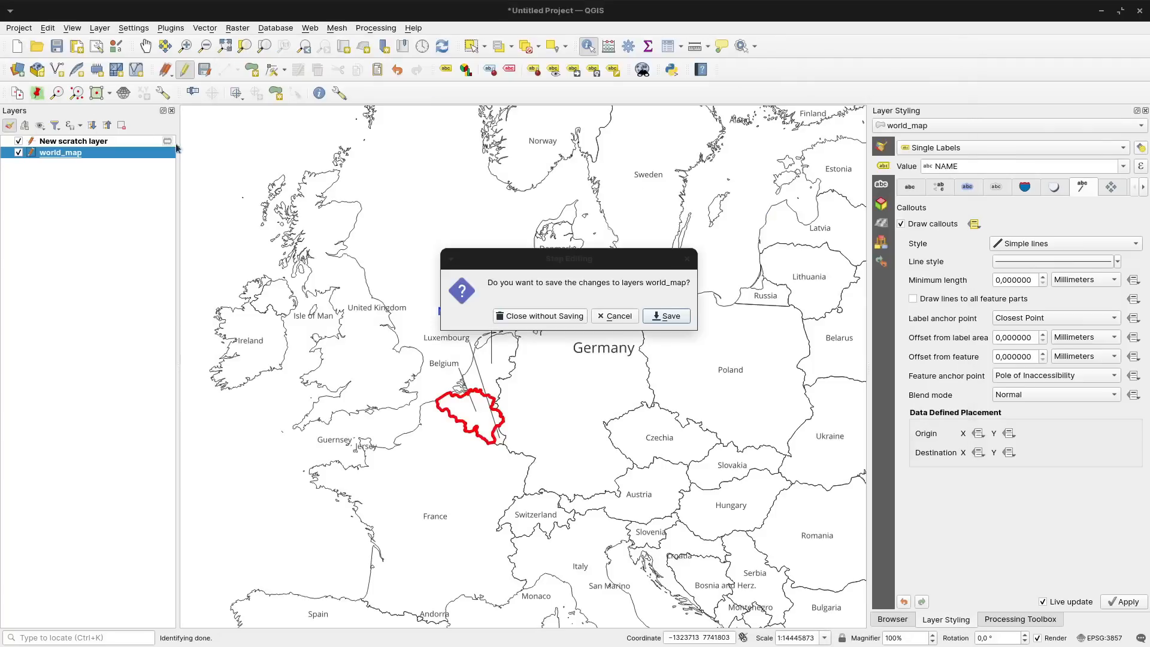
left_click(552, 320)
left_click(539, 326)
Create a temporary polygon scratch layer in EPSG:4326 with the default name, discarding the unadded field district.
left_click(97, 70)
left_click(575, 182)
left_click(542, 243)
left_click(497, 259)
type("dis")
left_click(630, 488)
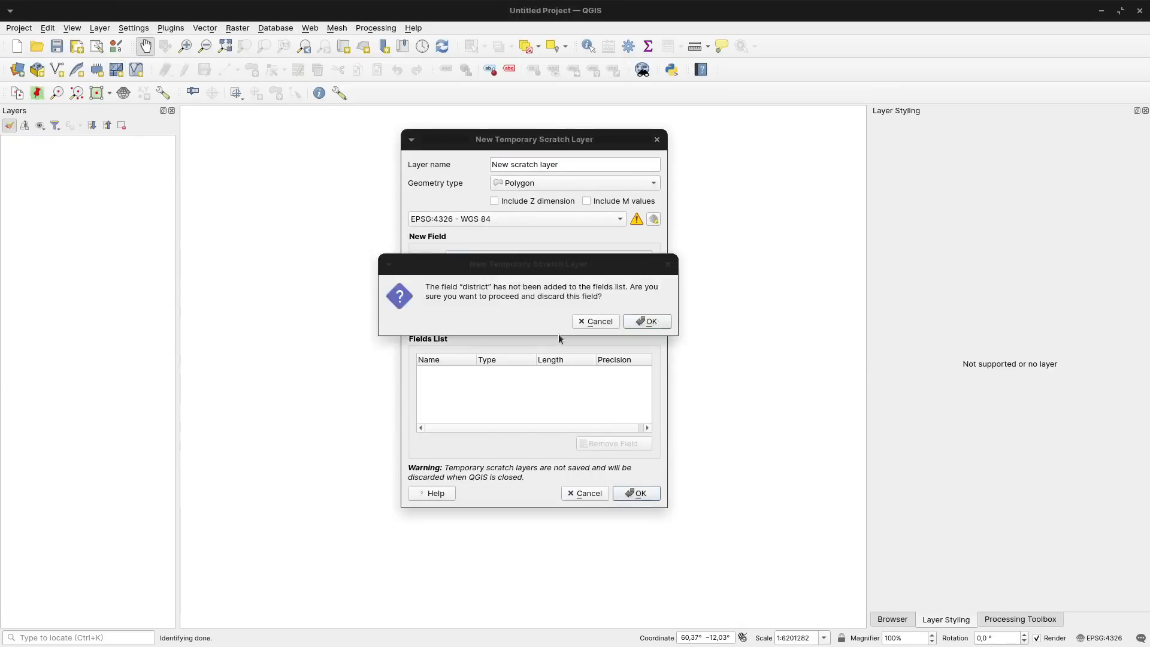
left_click(647, 321)
Digitize one large four-sided polygon filling the middle of the map in the scratch layer and save the edits.
left_click(252, 70)
left_click(318, 226)
left_click(603, 216)
left_click(689, 451)
left_click(307, 477)
right_click(306, 478)
left_click(185, 70)
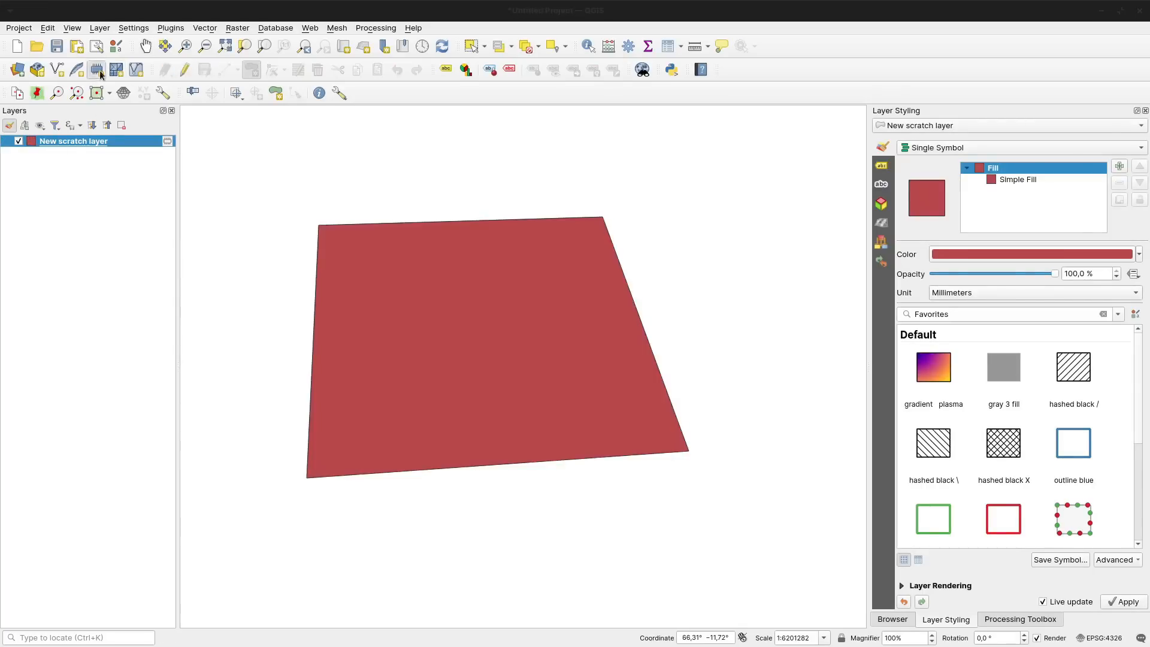
Create a second temporary polygon scratch layer named parcel, confirming the dialog without adding the entered field value.
left_click(97, 70)
type("parcel")
left_click(565, 182)
left_click(552, 239)
left_click(559, 256)
type("value")
left_click(557, 276)
left_click(554, 291)
left_click(638, 491)
left_click(646, 322)
Digitize three separate small four-sided polygons inside the large polygon in the parcel layer.
left_click(252, 69)
left_click(364, 264)
left_click(346, 308)
left_click(420, 313)
left_click(549, 269)
left_click(512, 318)
left_click(587, 370)
left_click(608, 311)
right_click(608, 311)
left_click(395, 355)
left_click(377, 418)
Open the parcel layer's attribute table and add a field named value.
key("F6")
left_click(401, 310)
type("value")
key("Return")
Enter 2, 3 and 6 as the value of the three parcels, save the edits and close the attribute table.
type("2")
key("Down")
type("3")
key("Down")
type("6")
key("Tab")
left_click(180, 309)
left_click(151, 308)
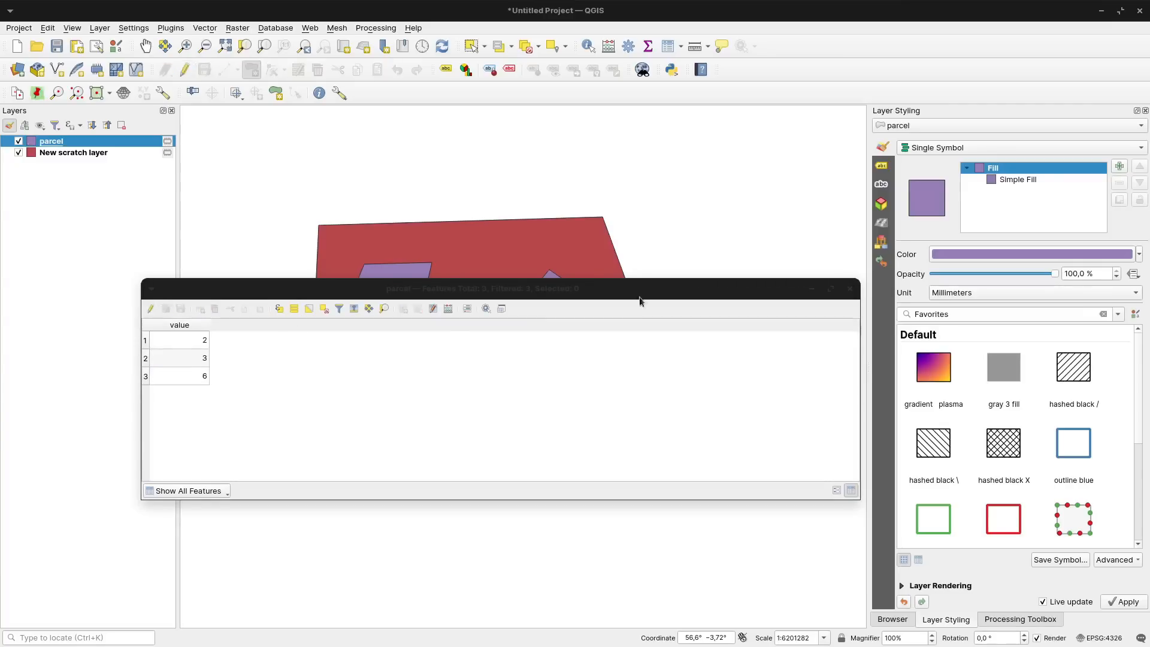
left_click(849, 289)
Show labels with the value field on the parcel polygons.
right_click(73, 141)
left_click(114, 250)
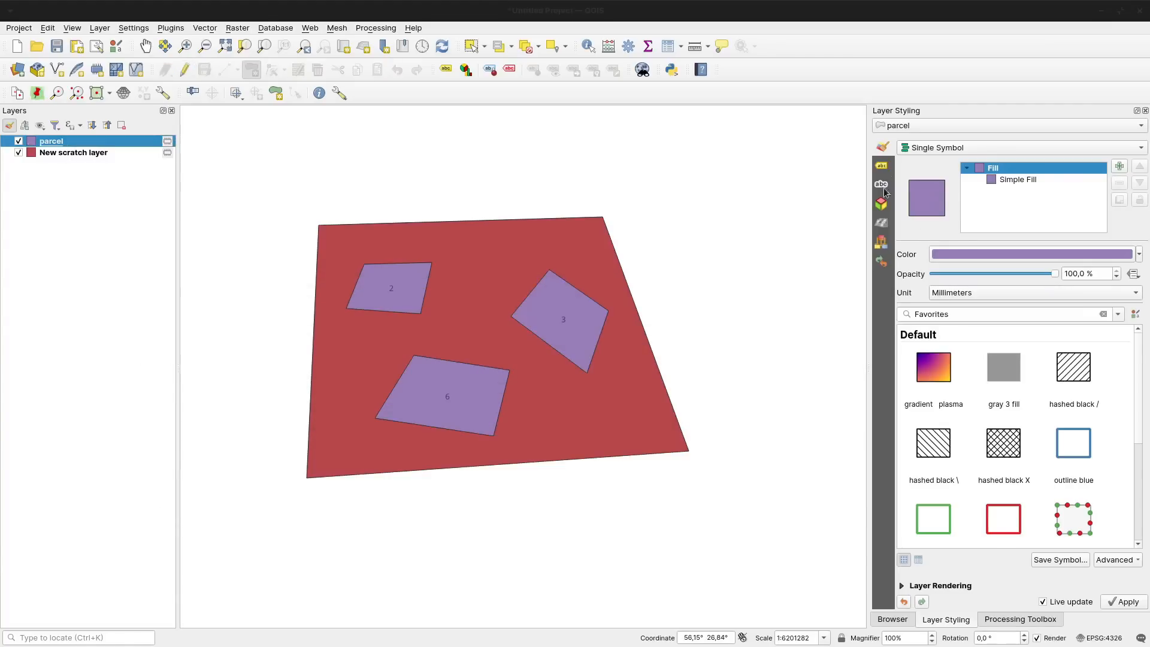
Increase the text size of the parcel labels to 17 points.
left_click(883, 167)
left_click(907, 185)
scroll(970, 285, "up", 8)
left_click(883, 148)
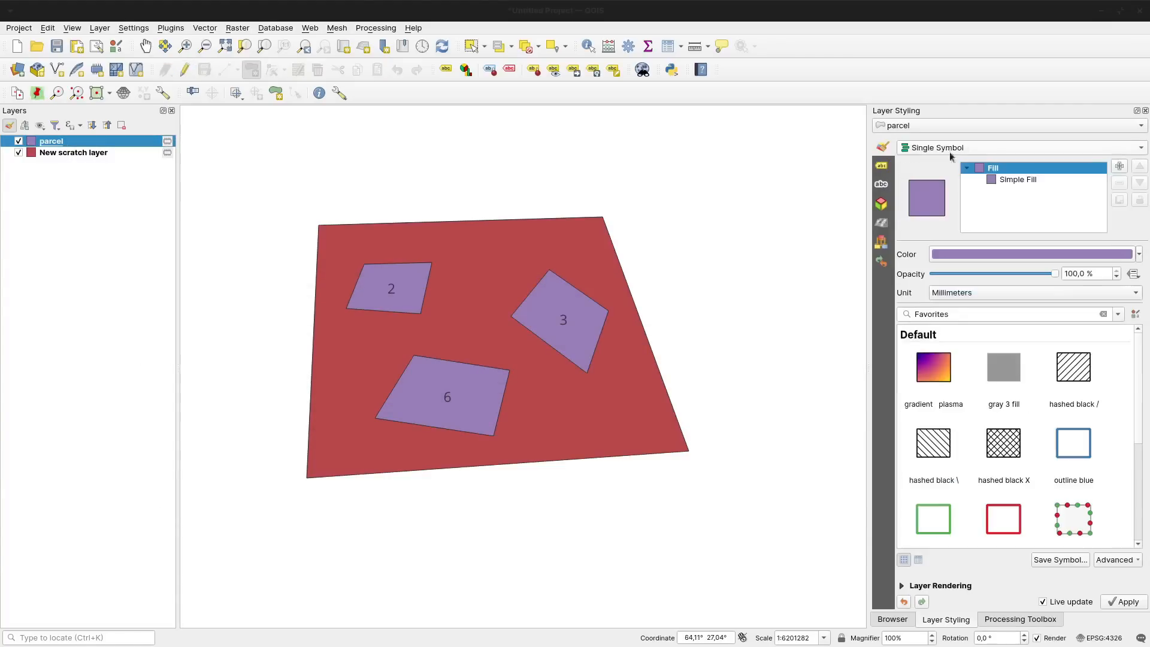
Change the simple fill of the parcel layer to a pale purple colour.
left_click(1034, 180)
left_click(1112, 277)
left_click(986, 337)
Style the large polygon in New scratch layer as Outline: Simple Line with a stroke width of 1.06 mm.
left_click(63, 153)
left_click(1024, 180)
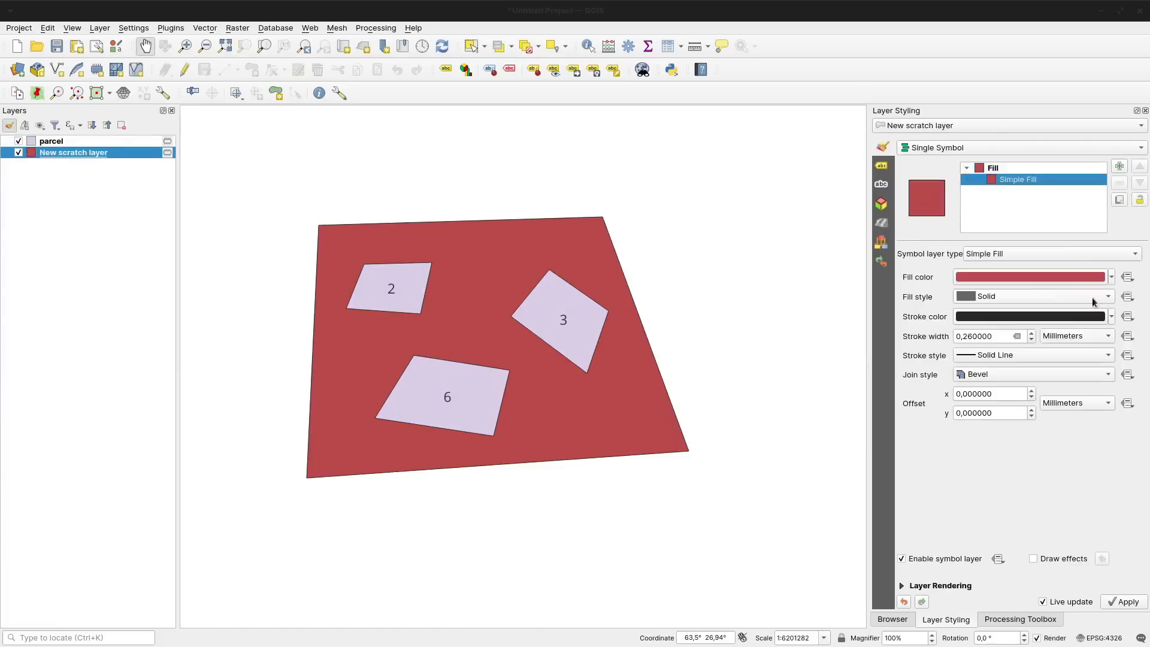
left_click(1078, 254)
left_click(1000, 315)
scroll(992, 297, "up", 3)
scroll(965, 297, "up", 1)
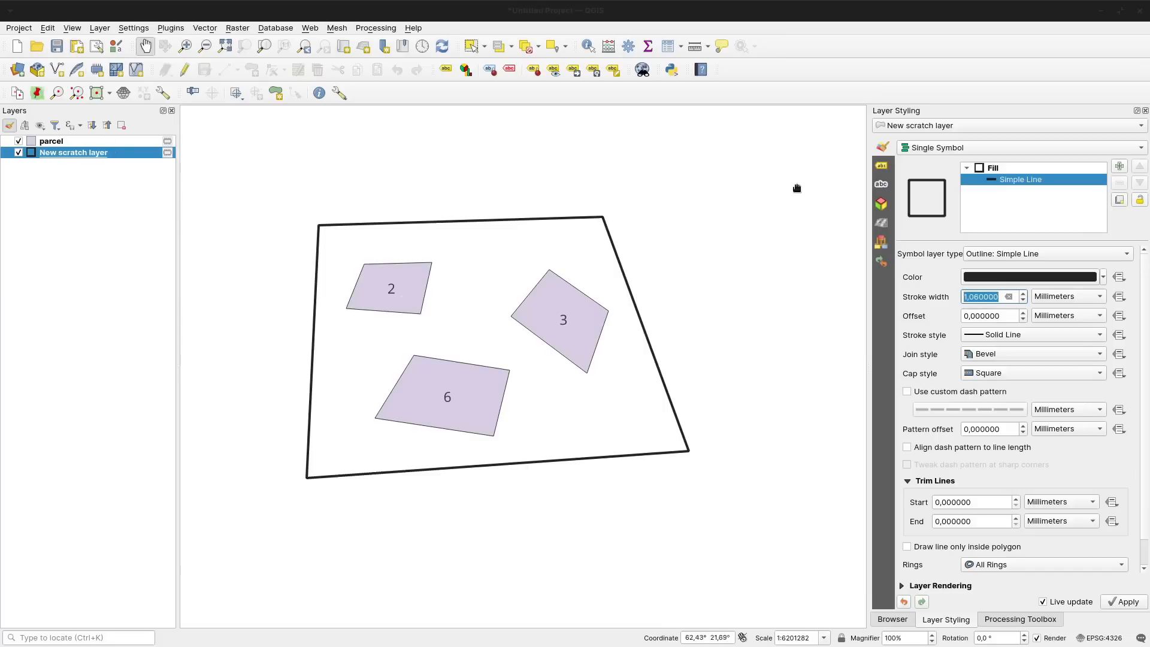
Enable Single Labels on New scratch layer and begin its label expression with aggregate( and the layer name 'parcel'.
left_click(881, 165)
left_click(980, 147)
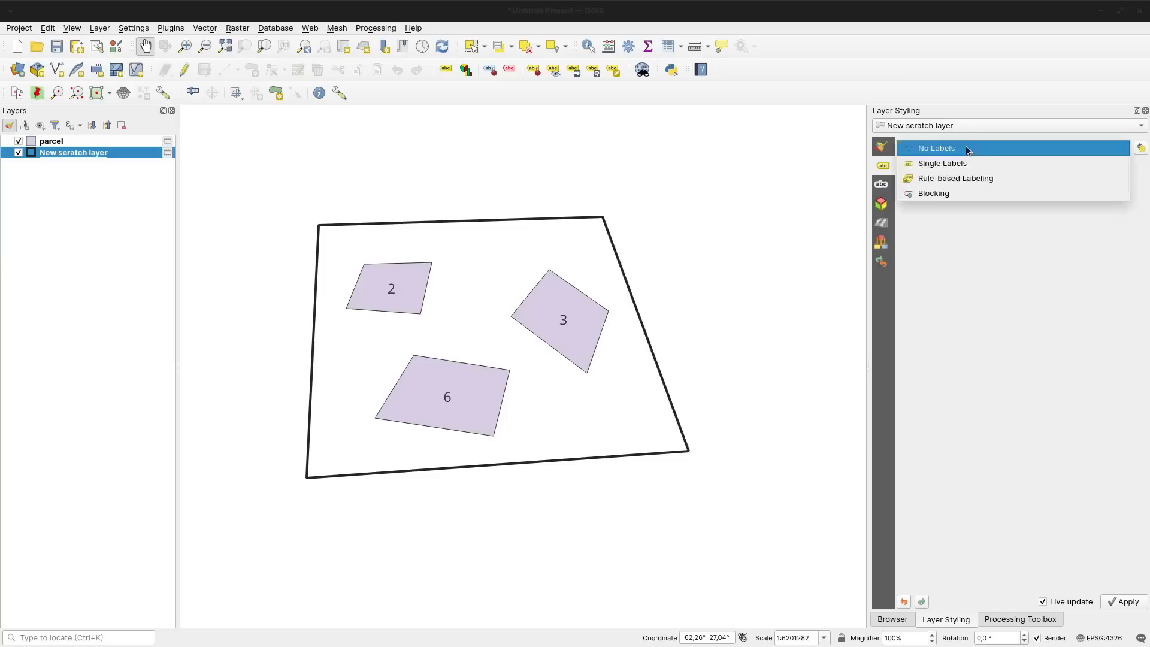
left_click(958, 159)
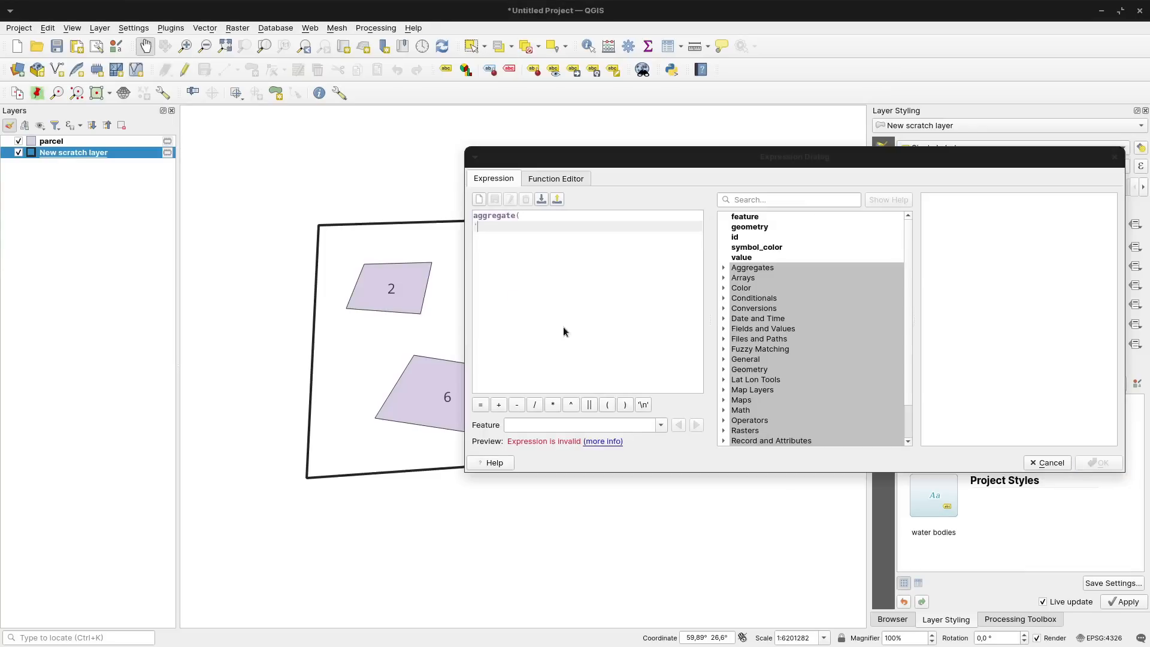
type("parcel',")
key("Return")
Search the function list for agg, add 'sum' as the aggregate type in the expression and consult the aggregate function's help examples.
left_click(789, 199)
type("agg")
scroll(975, 343, "down", 3)
left_click(535, 227)
key("Return")
type("'sum',")
key("Return")
scroll(997, 276, "up", 3)
left_click_drag(1112, 244, 1122, 433)
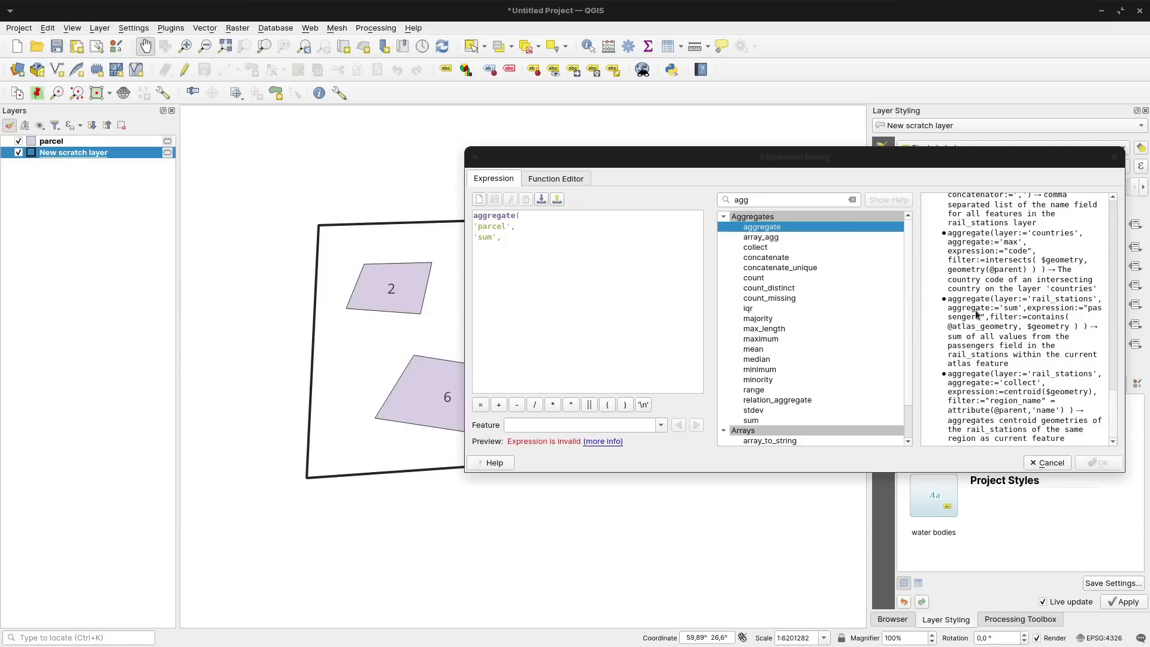
Finish the expression as aggregate('parcel', 'sum', "value") and apply it as the large polygon's label.
left_click(523, 237)
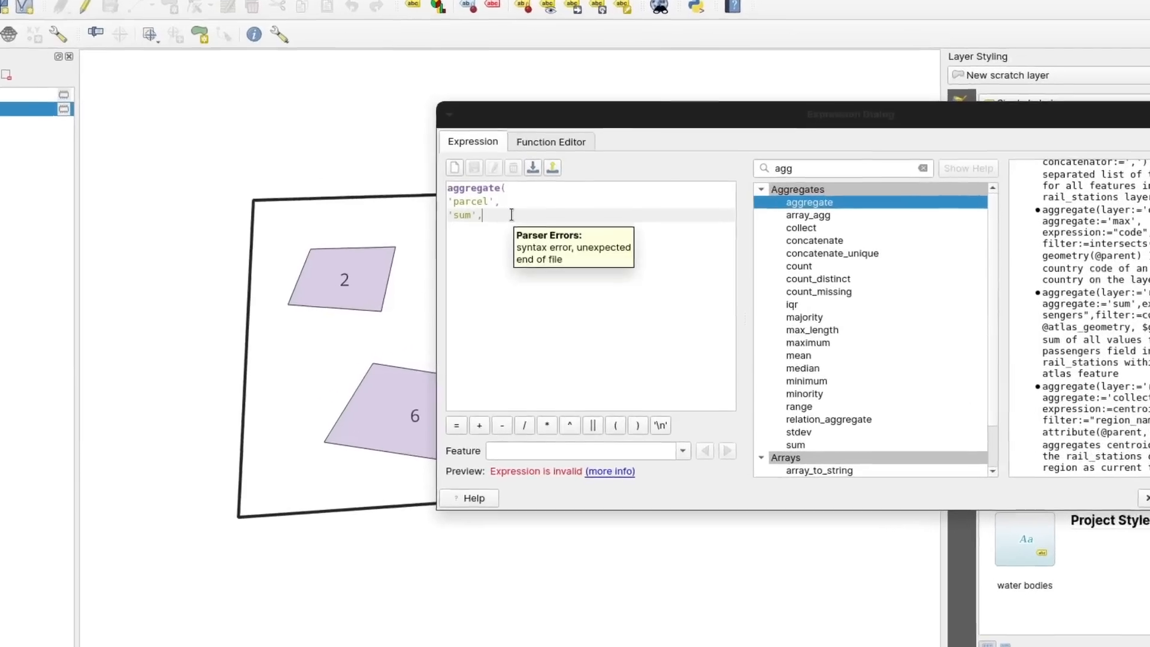
key("Return")
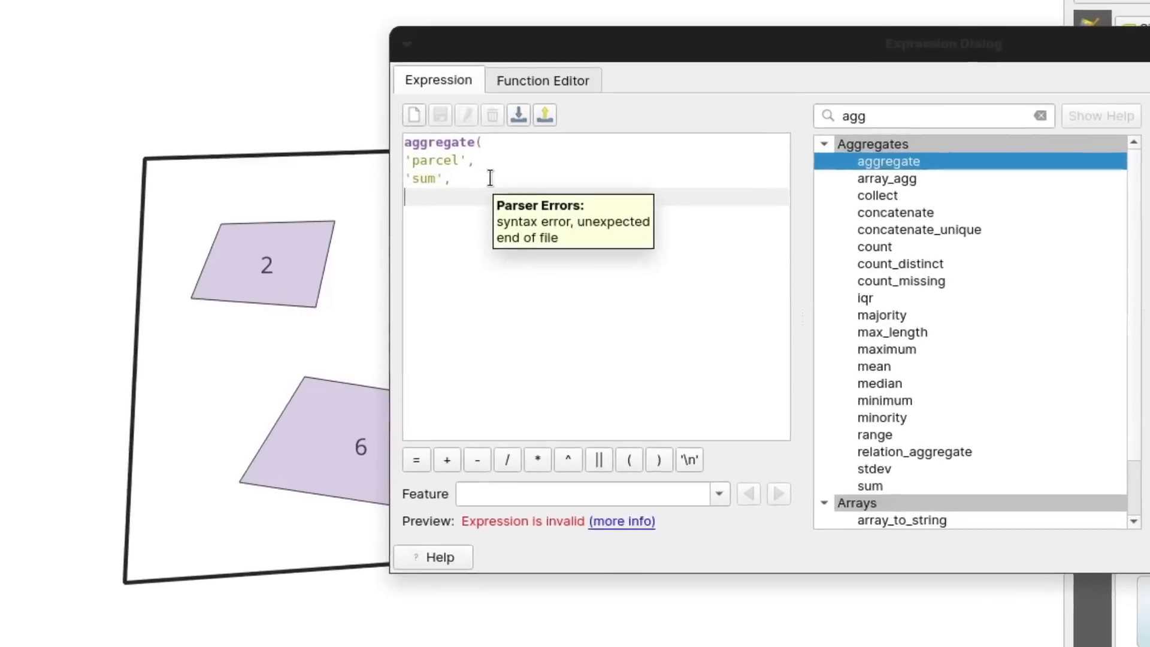
type("\"value\"")
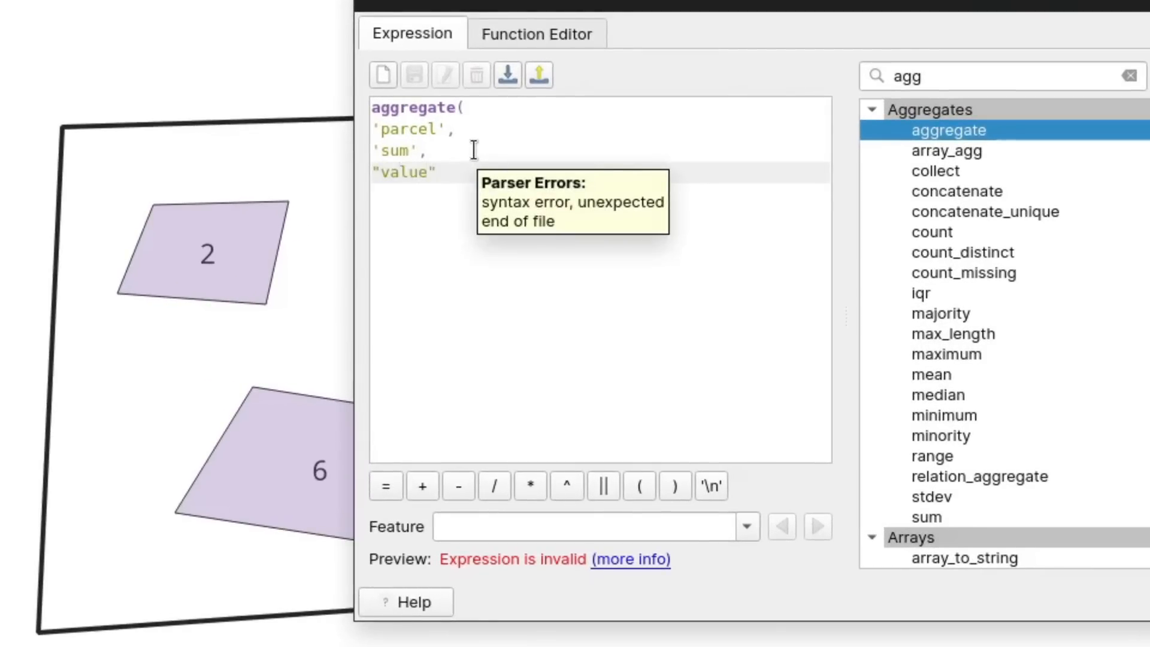
type(")")
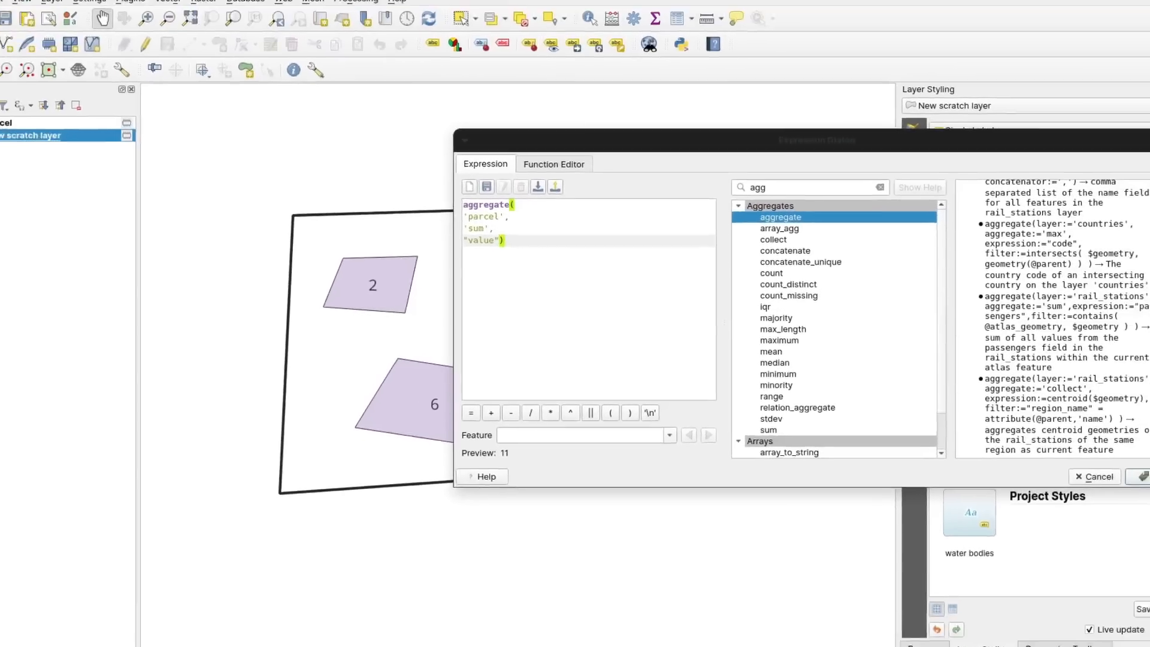
left_click(1103, 462)
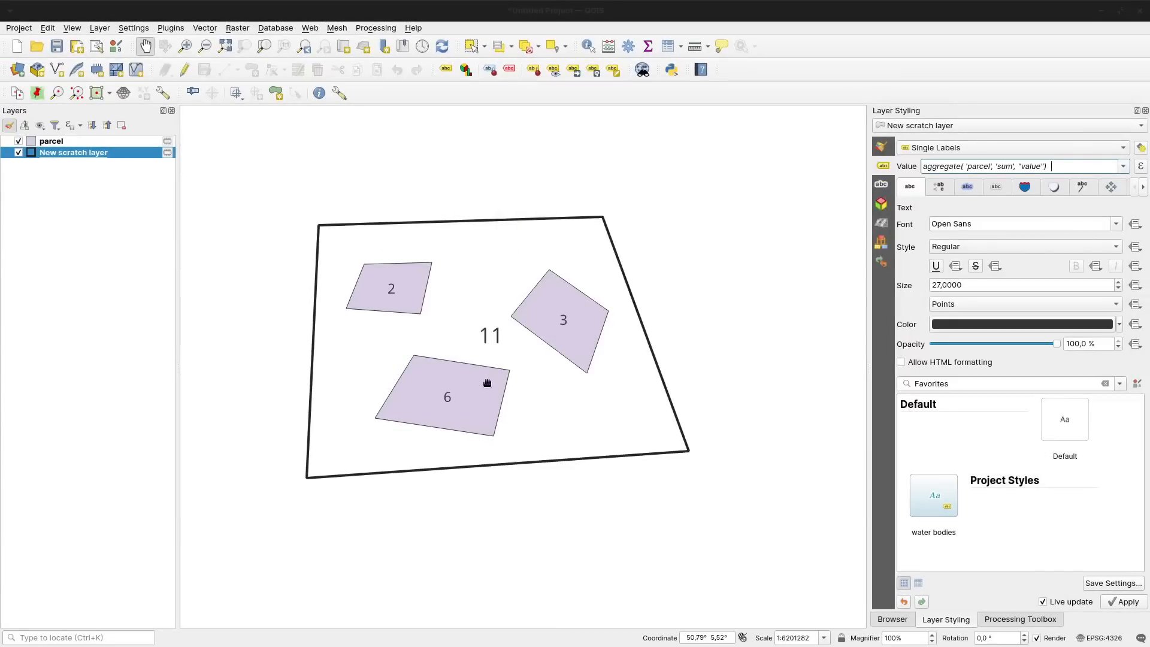
Start an editing session on the parcel layer.
left_click(67, 140)
left_click(185, 70)
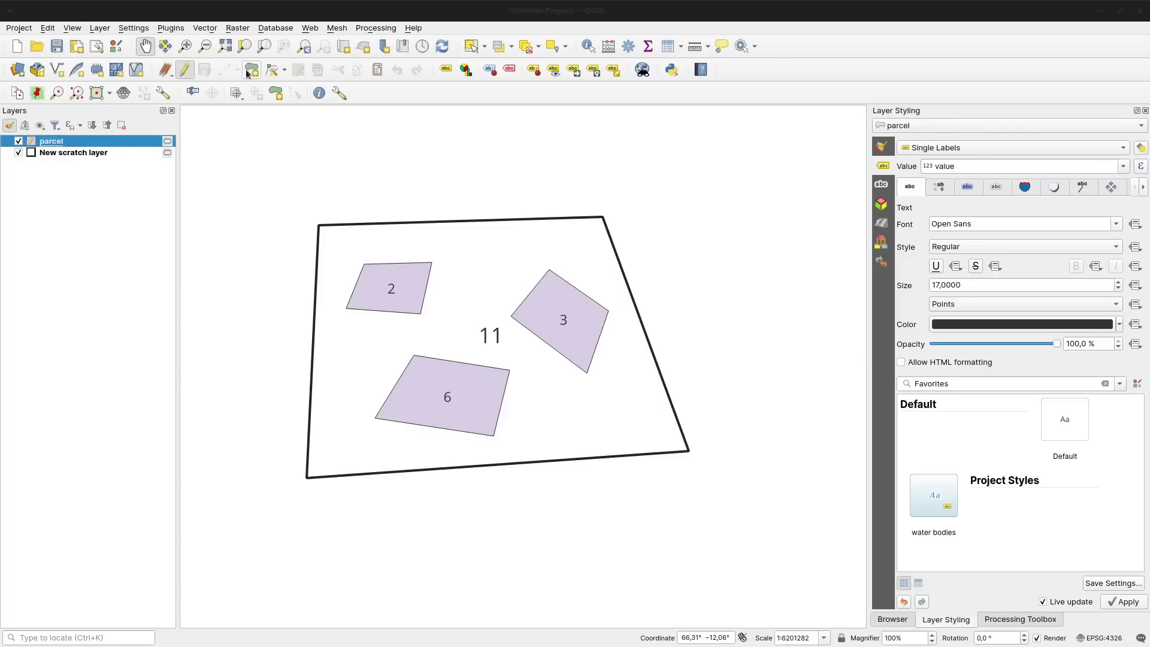
right_click(376, 90)
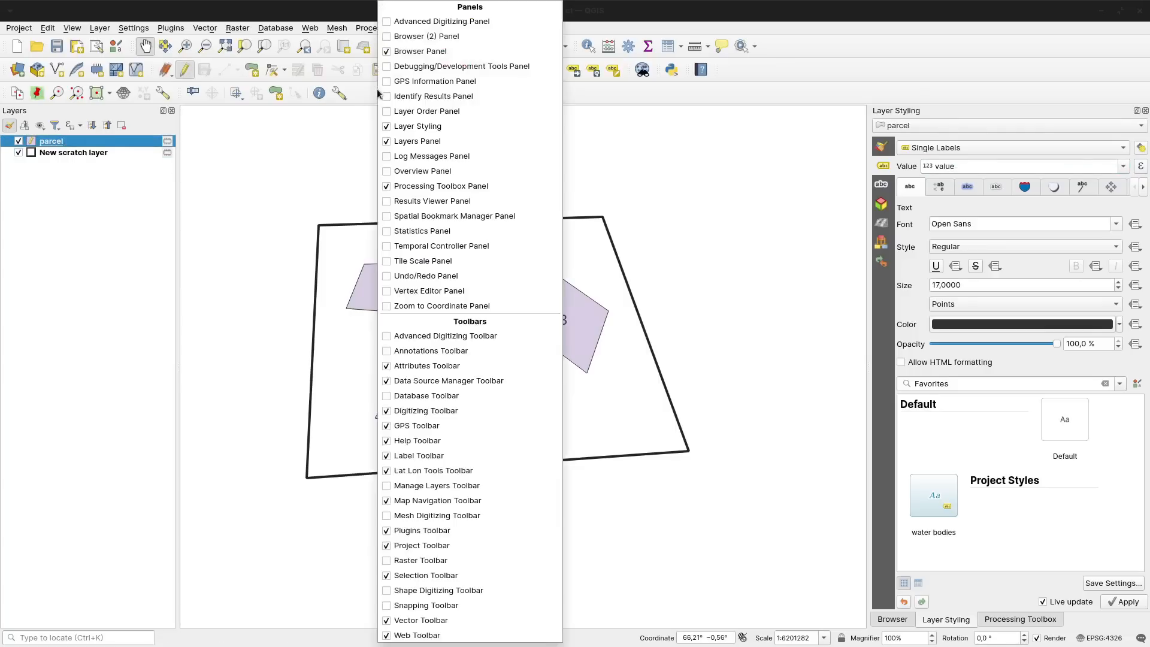
left_click(386, 22)
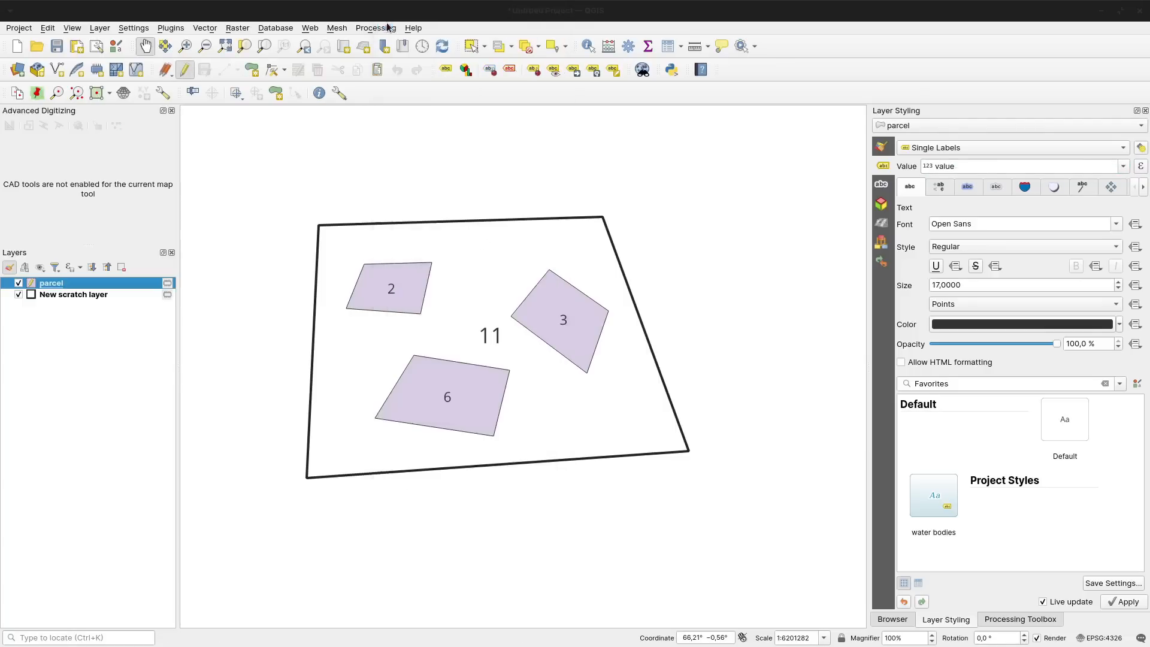
left_click(172, 112)
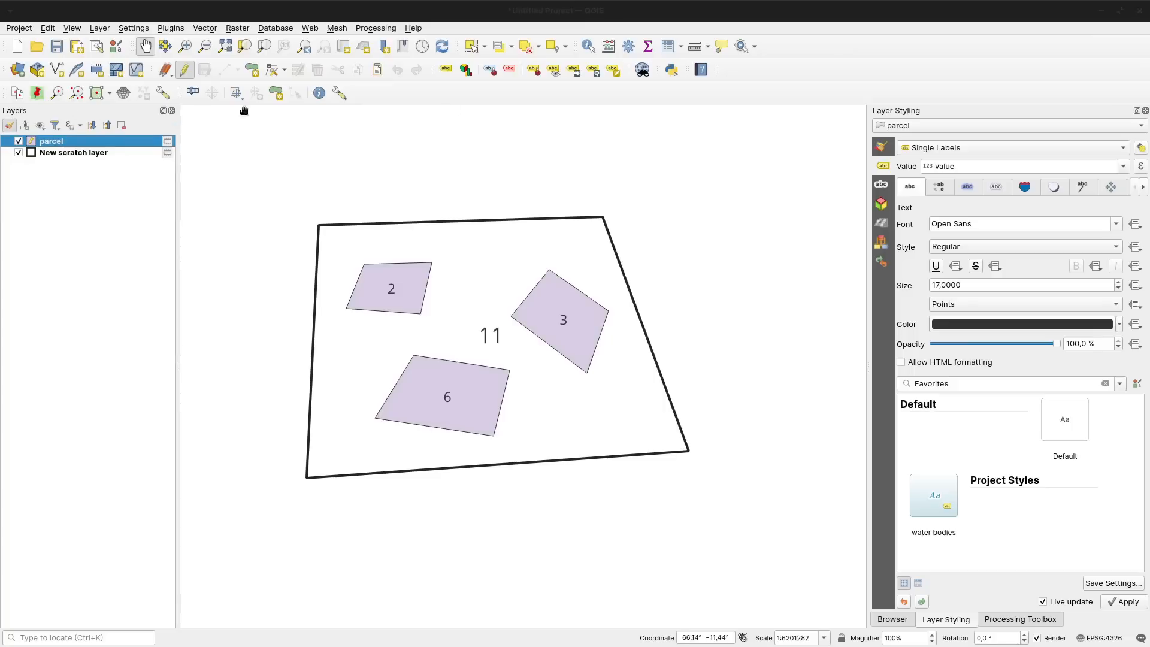
Show the Advanced Digitizing Toolbar.
right_click(433, 88)
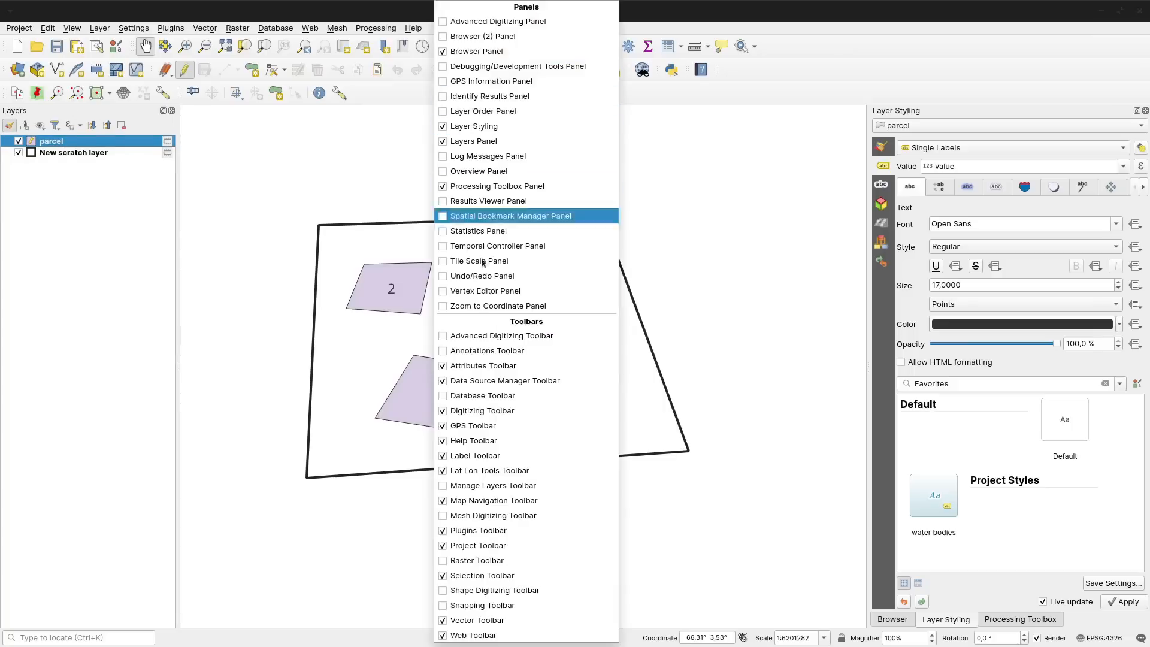
left_click(445, 339)
left_click(84, 93)
left_click(394, 288)
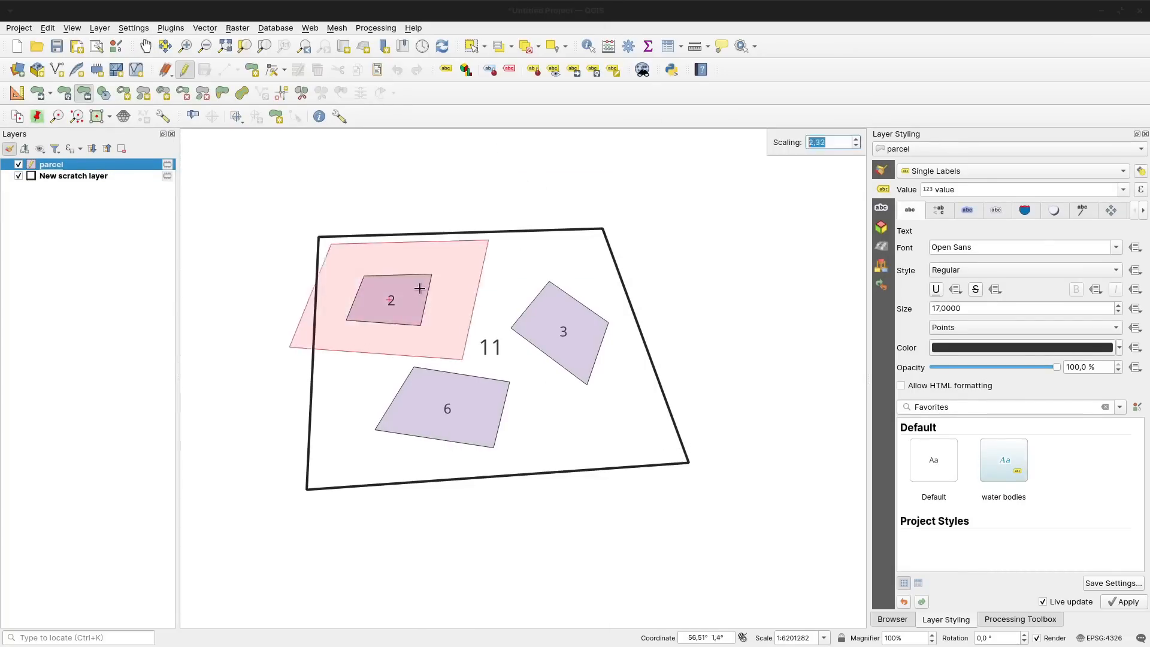
right_click(403, 299)
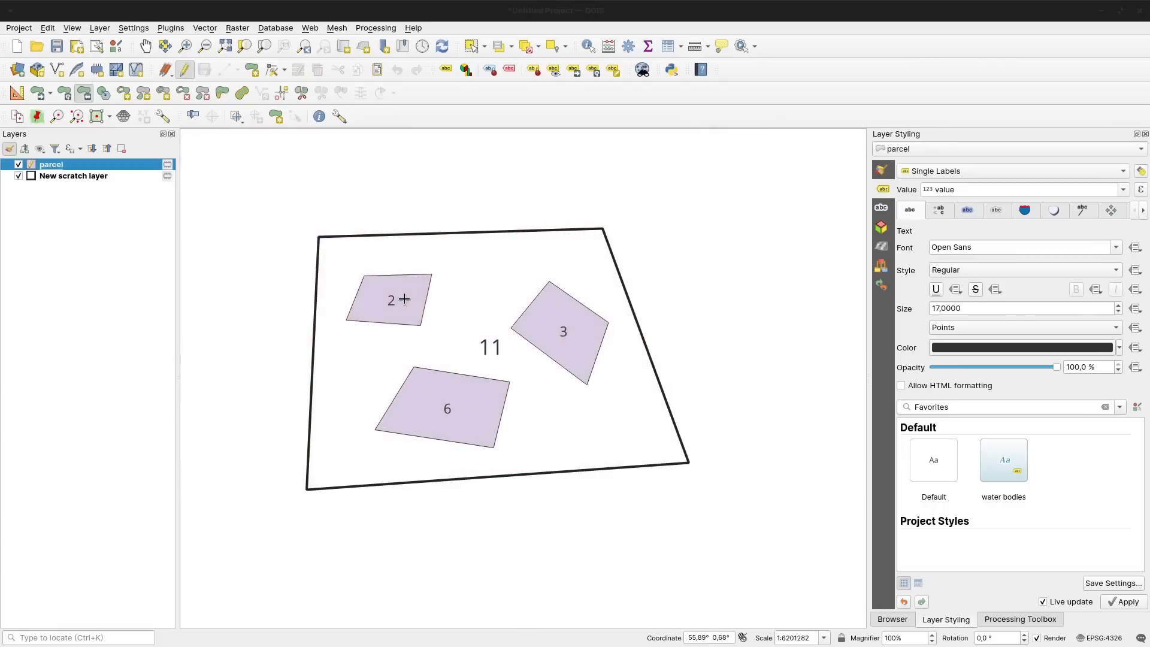
left_click(404, 300)
right_click(282, 243)
Move the parcel with value 2 out of the large polygon, to just above its upper edge.
left_click(38, 93)
left_click(381, 306)
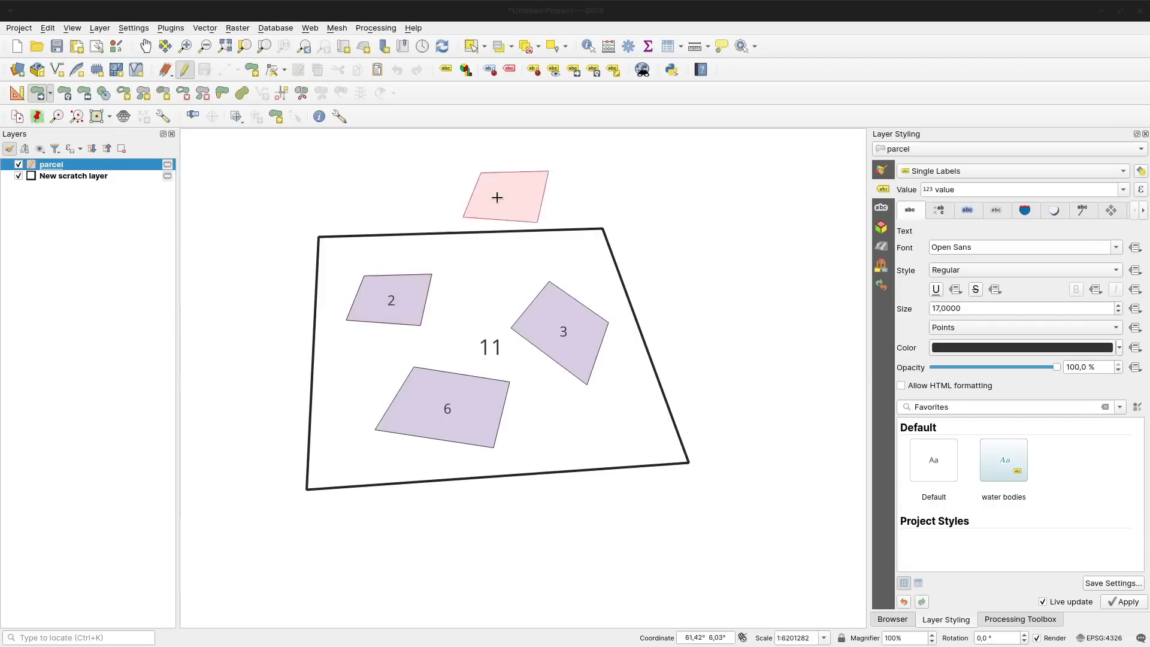
left_click(430, 194)
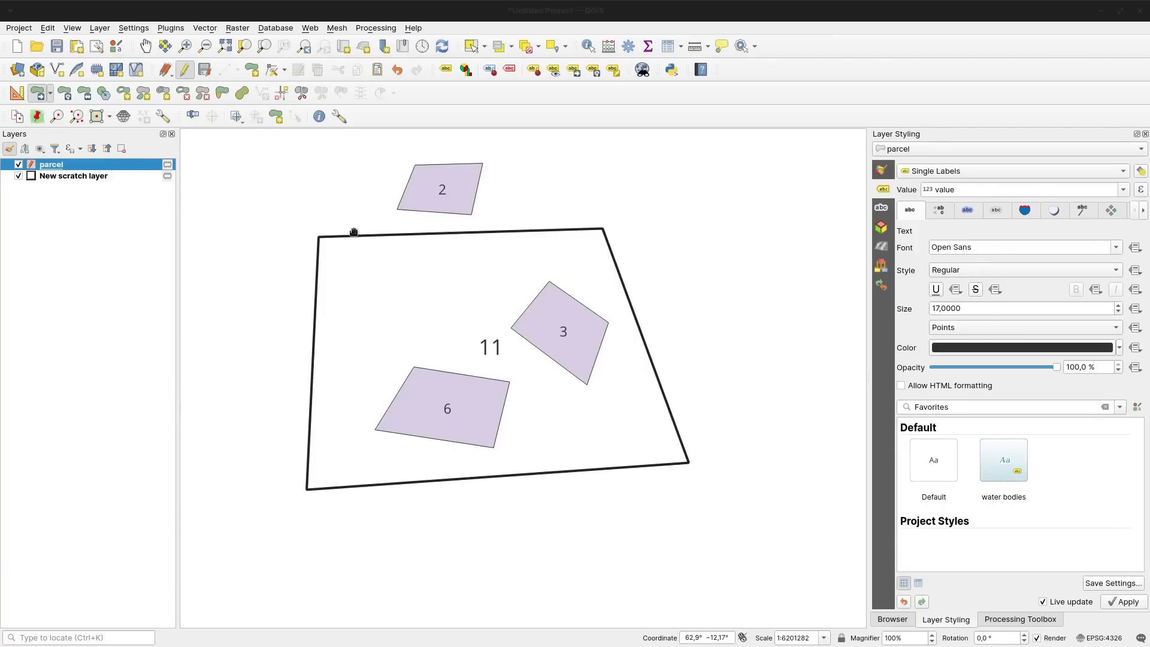
Extend New scratch layer's label expression after "value" with a filter argument that begins with intersects(.
left_click(83, 176)
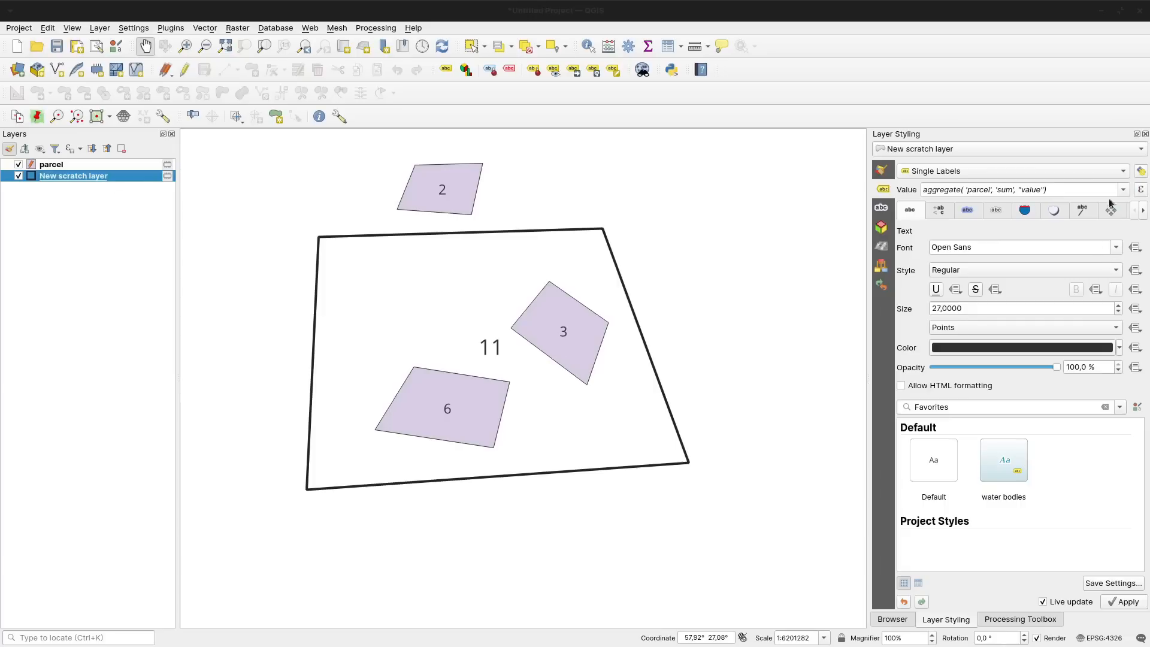
left_click(1142, 190)
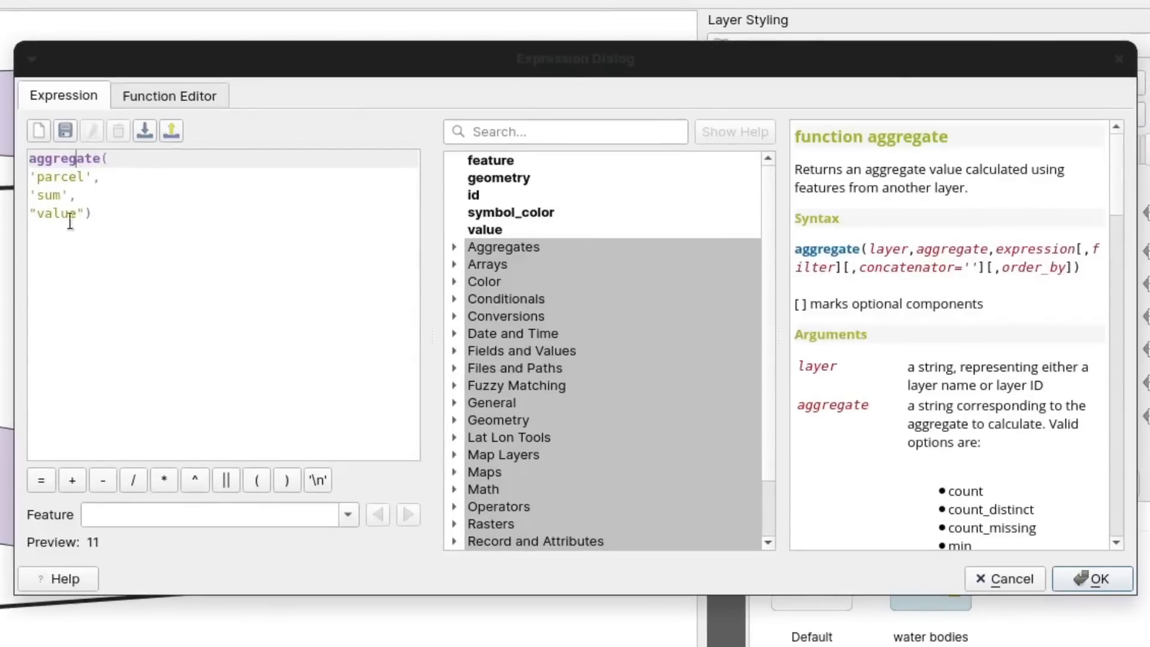
left_click(84, 213)
type(",")
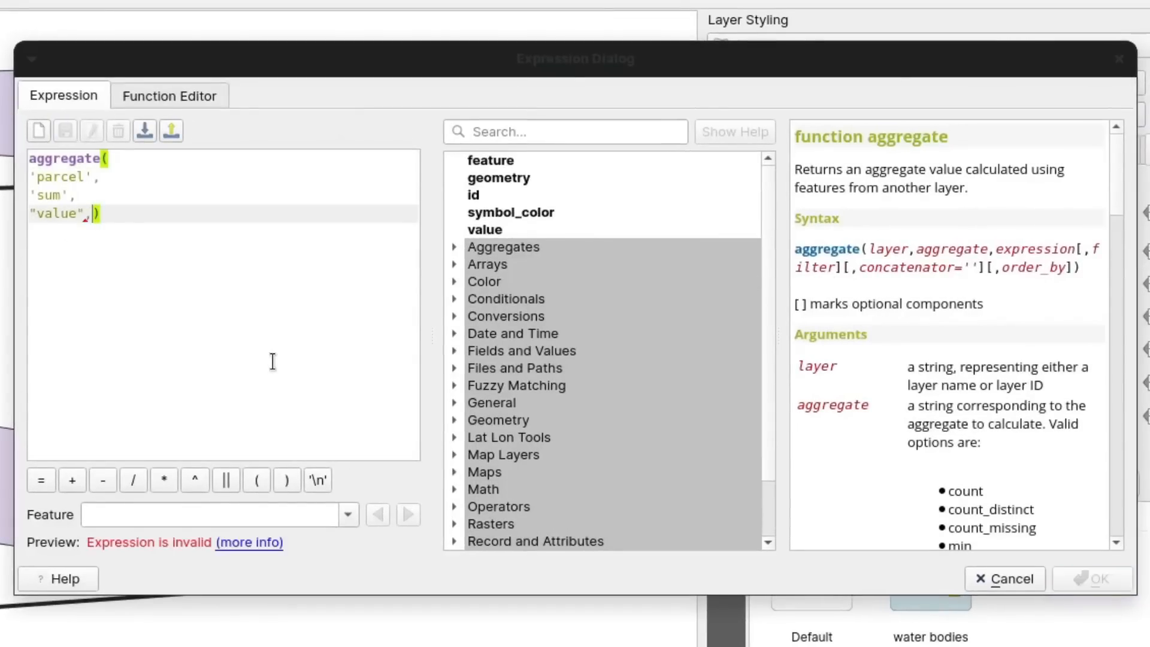
key("Return")
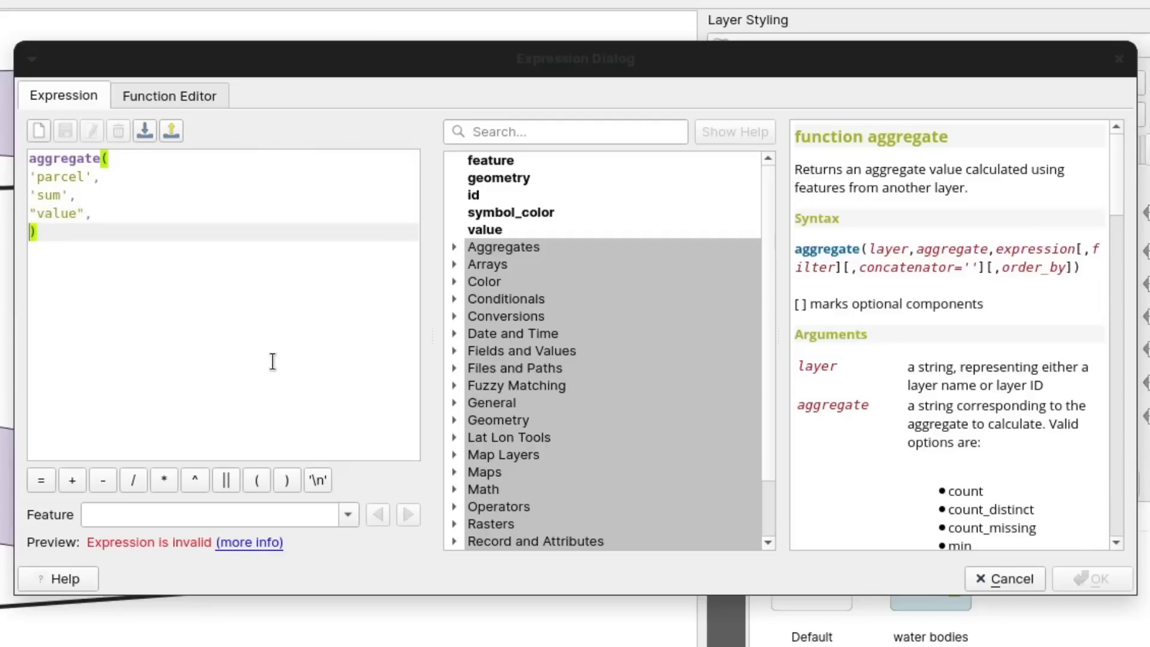
type("if")
key("BackSpace")
key("BackSpace")
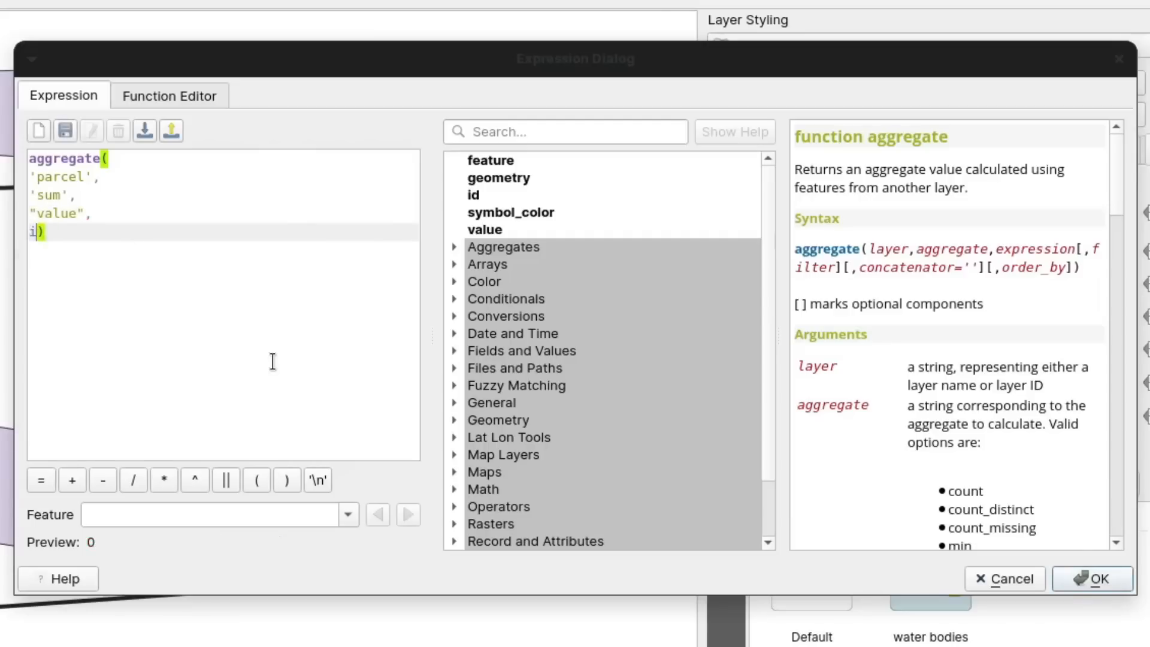
type("inter")
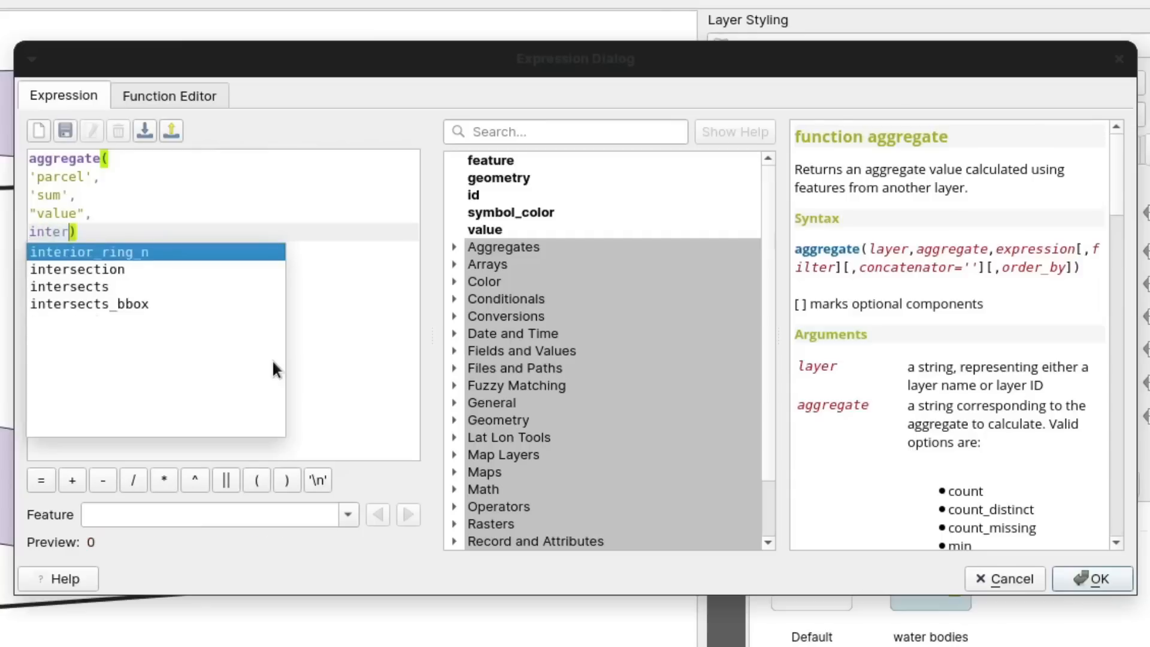
type("sects")
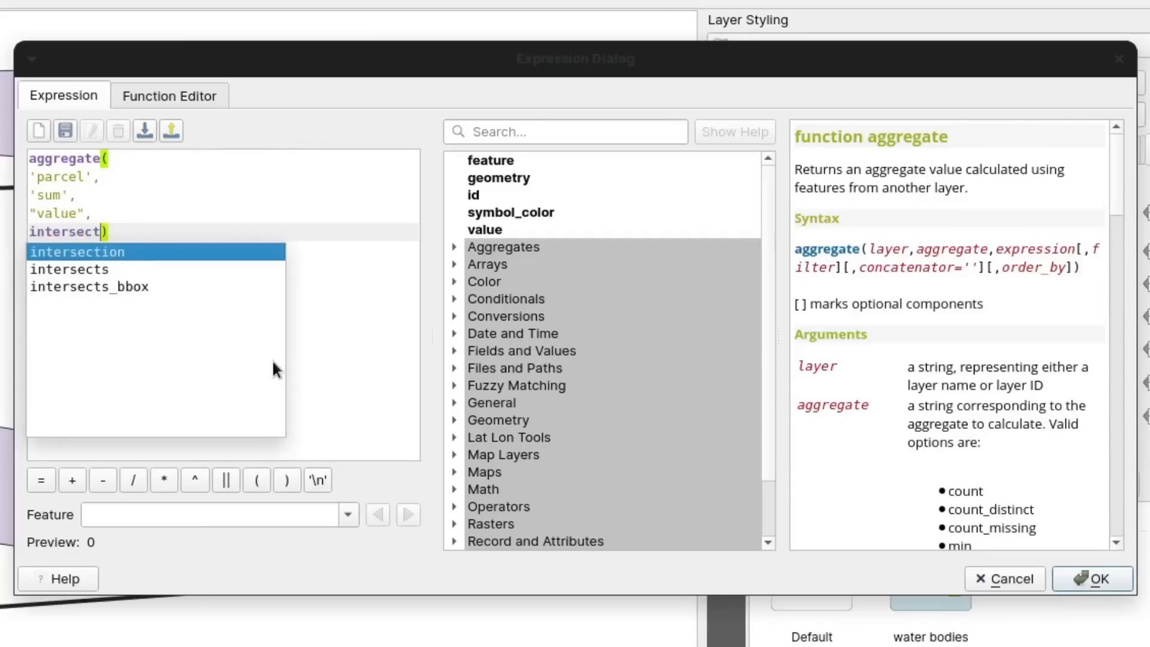
key("Return")
key("Return")
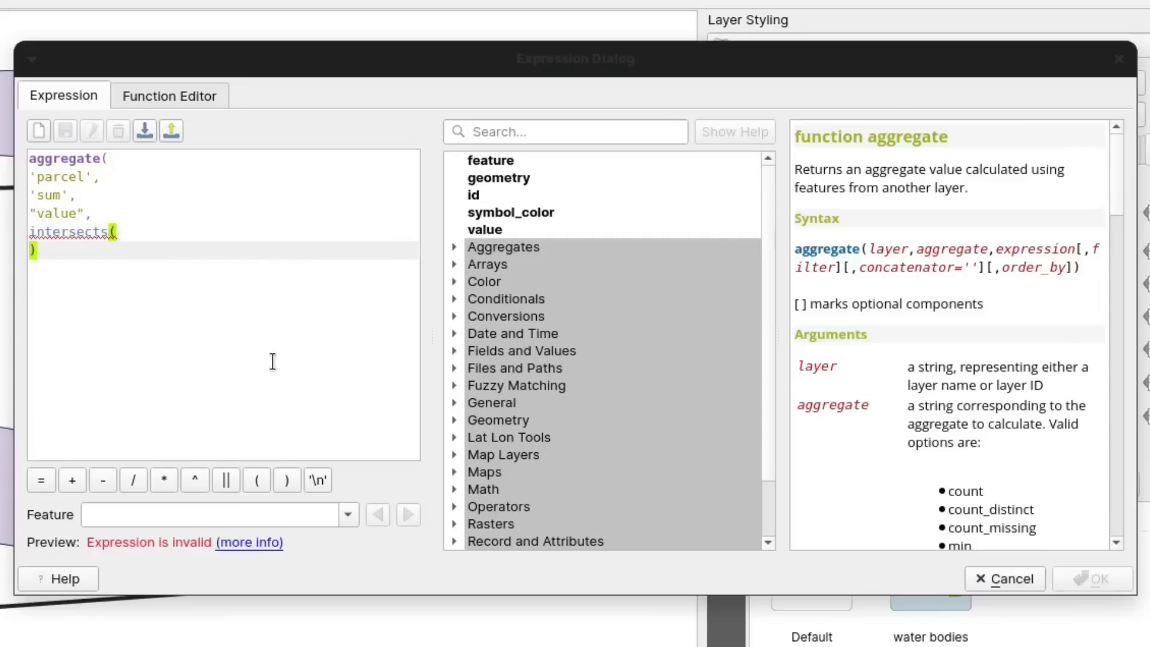
type("$geometry")
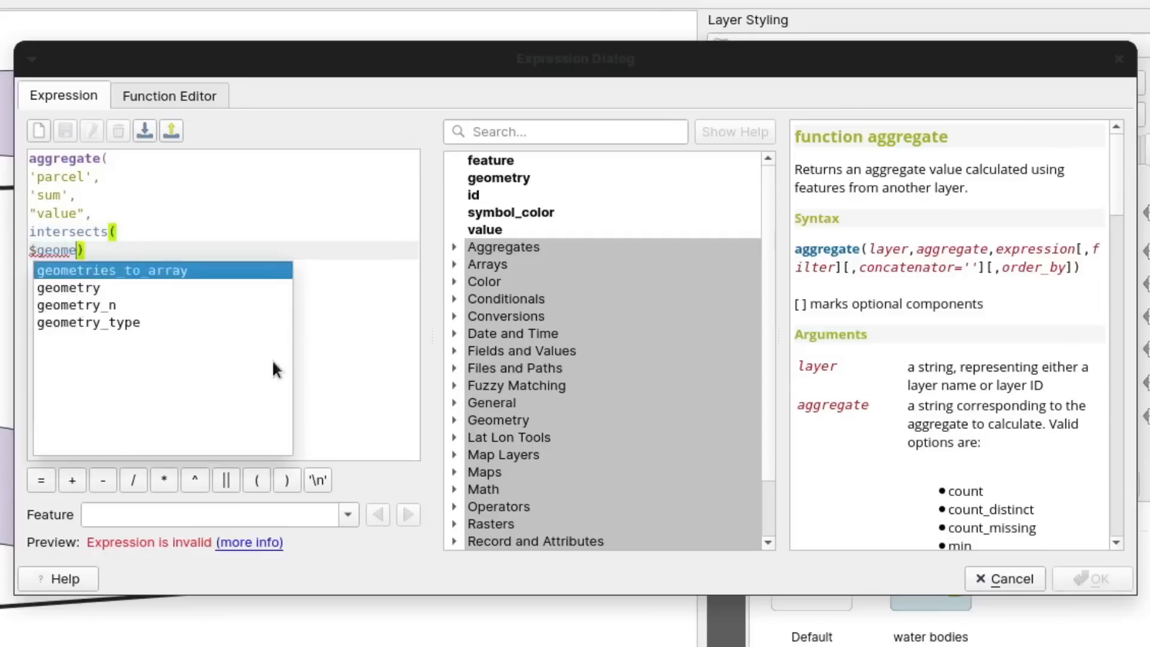
type(",")
key("Return")
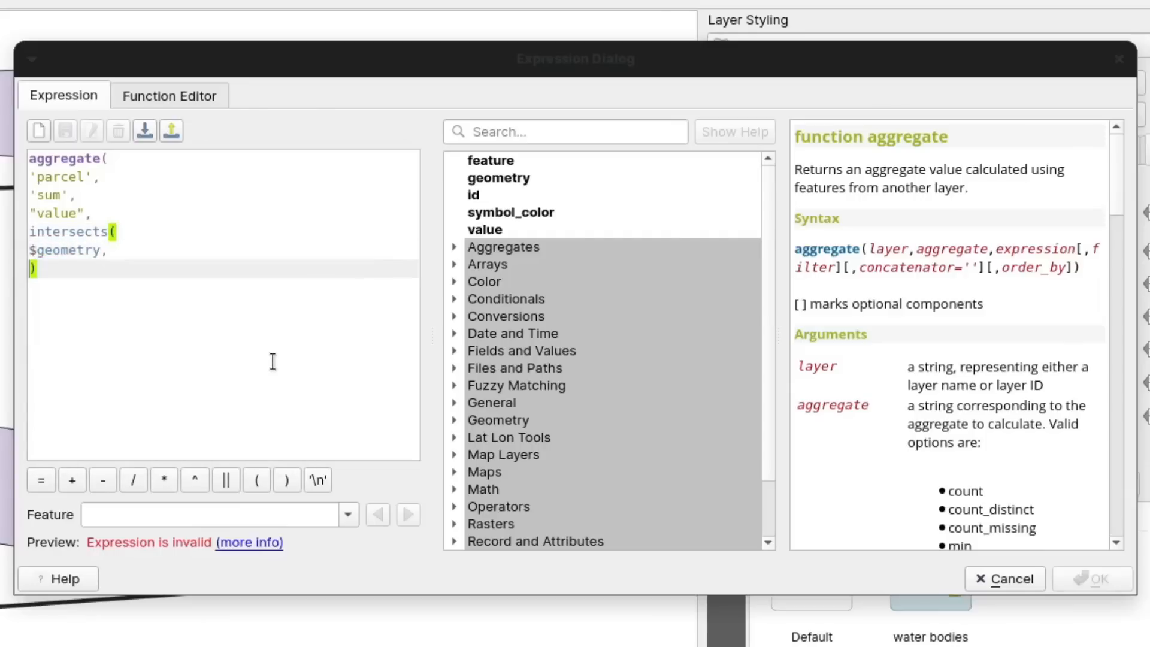
type("@parent)")
key("Return")
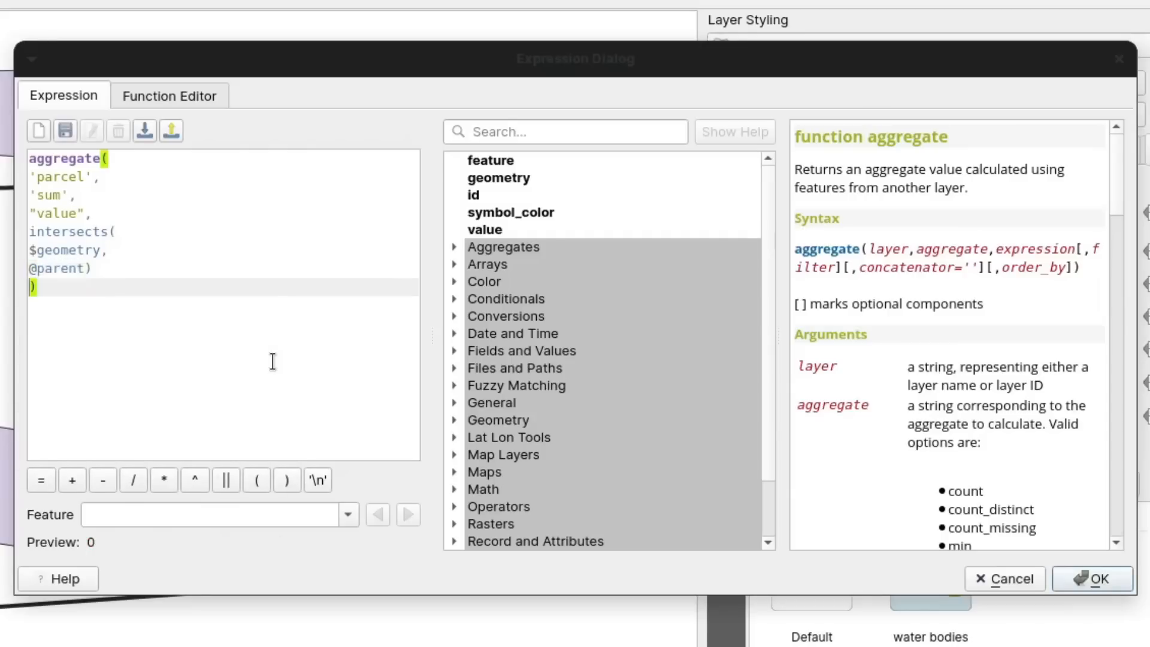
left_click(1091, 579)
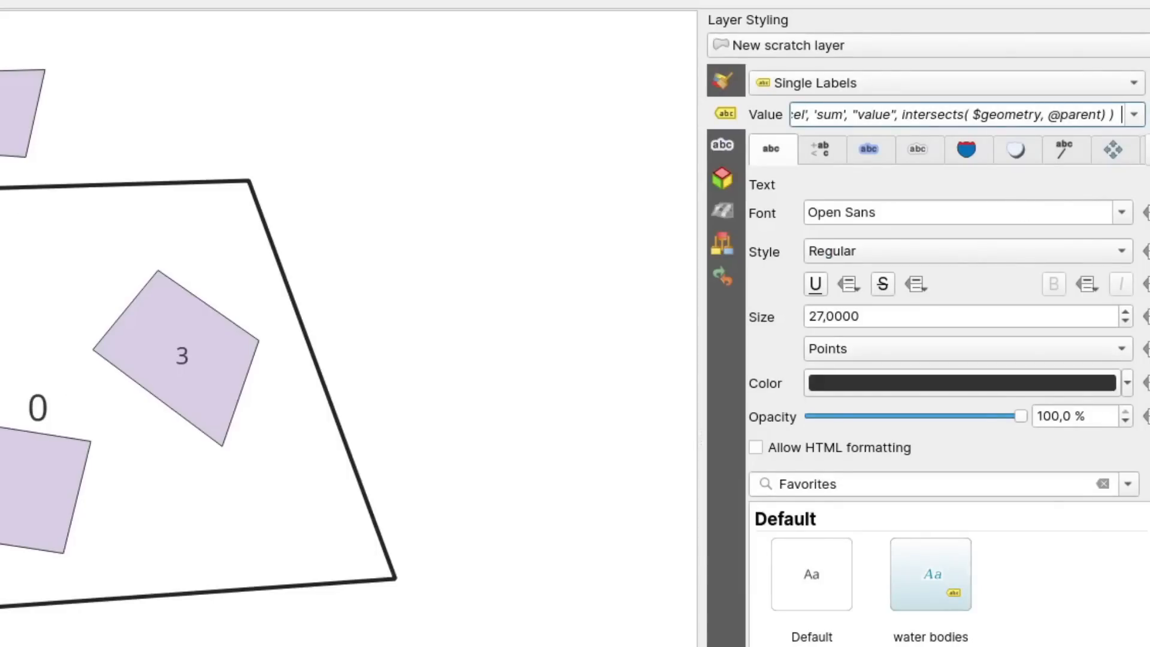
left_click(1149, 114)
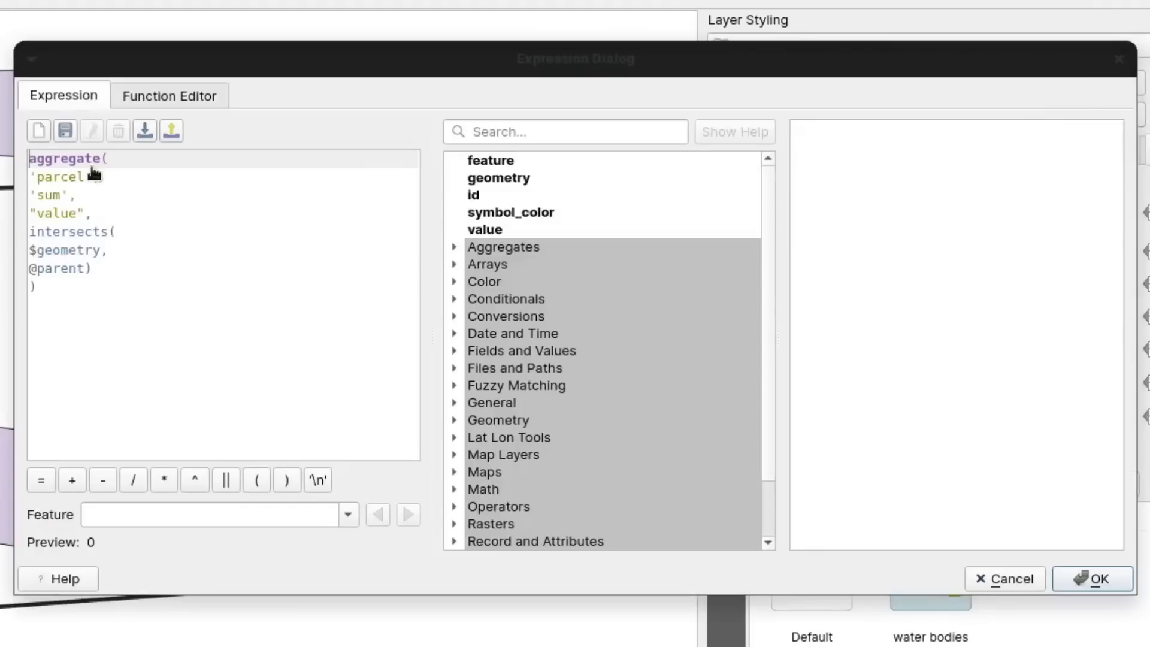
left_click(73, 162)
scroll(944, 384, "down", 8)
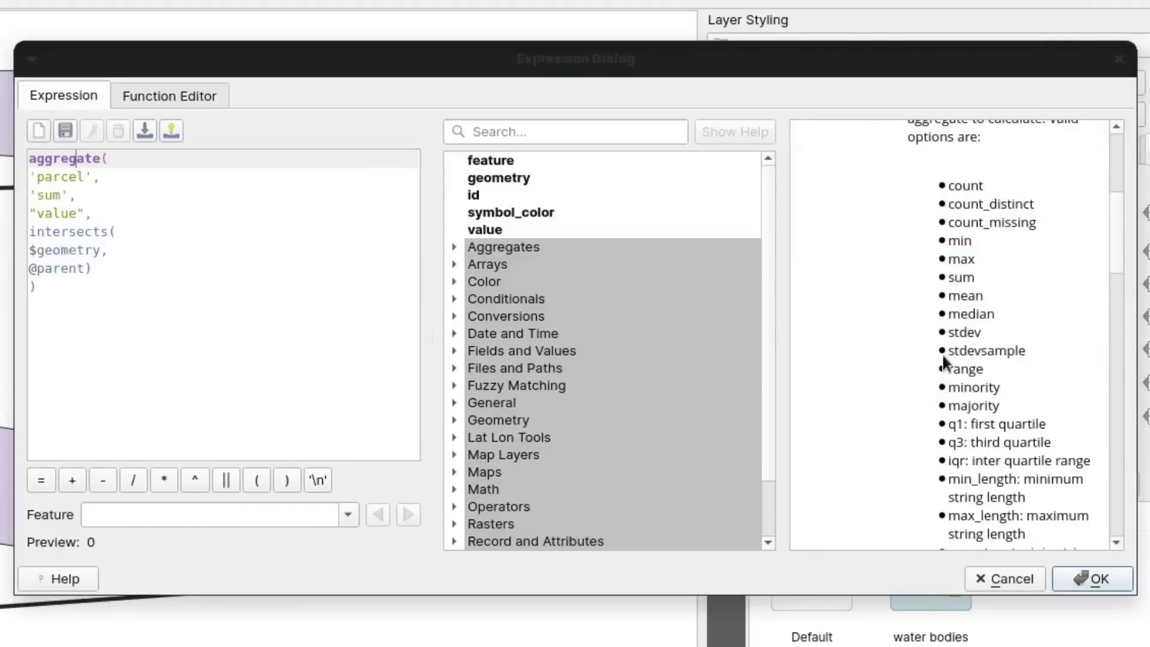
scroll(943, 365, "down", 4)
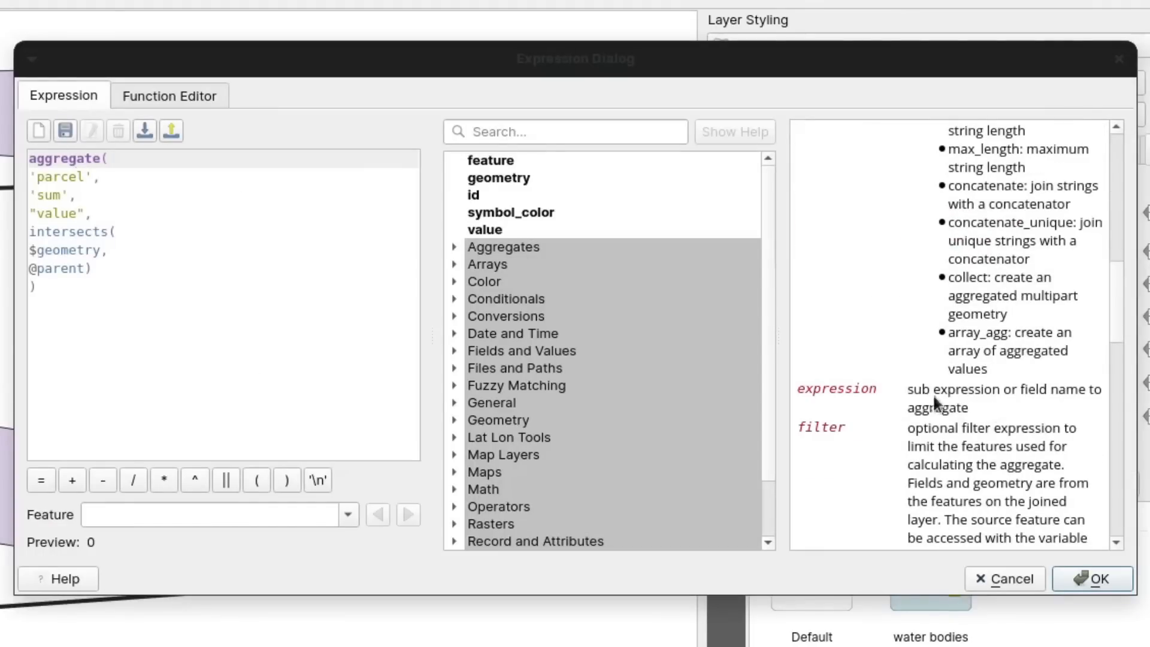
scroll(957, 426, "down", 3)
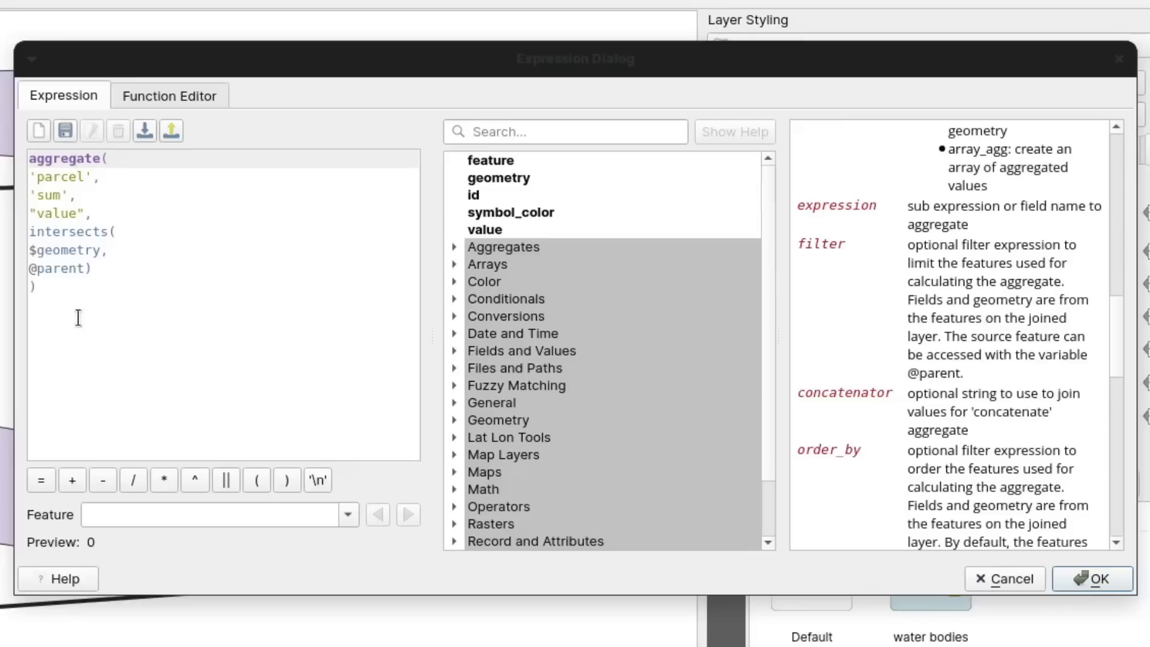
left_click(85, 267)
key("Left")
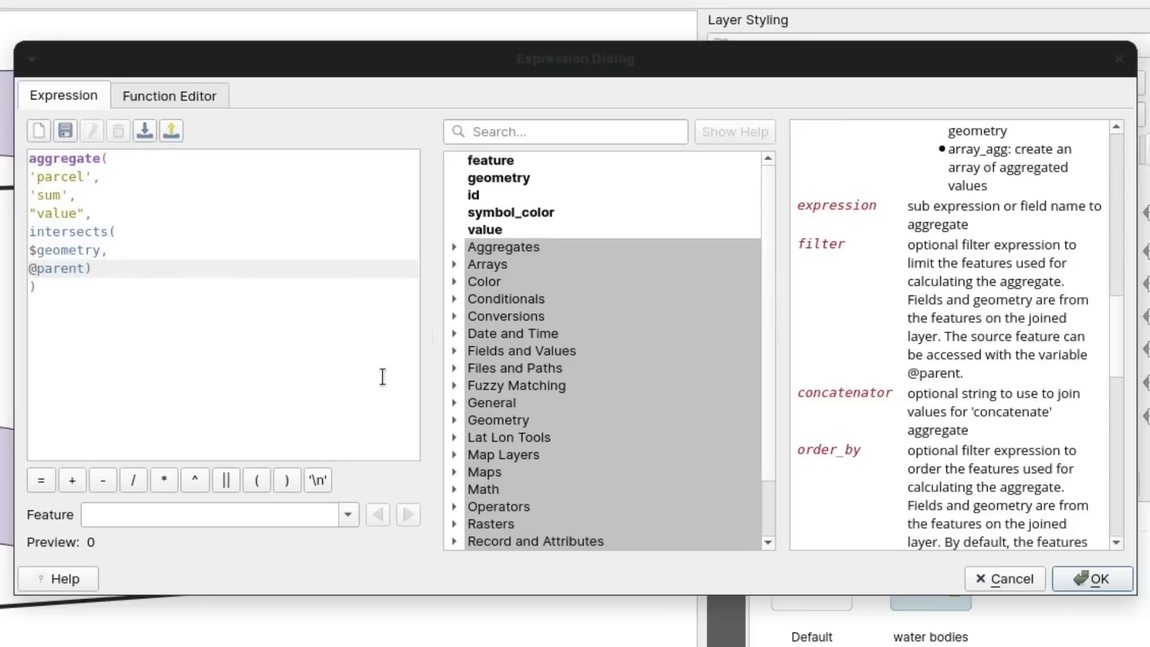
key("Home")
type("geometry(")
key("Right")
key("Right")
key("Right")
key("Right")
key("Right")
key("Right")
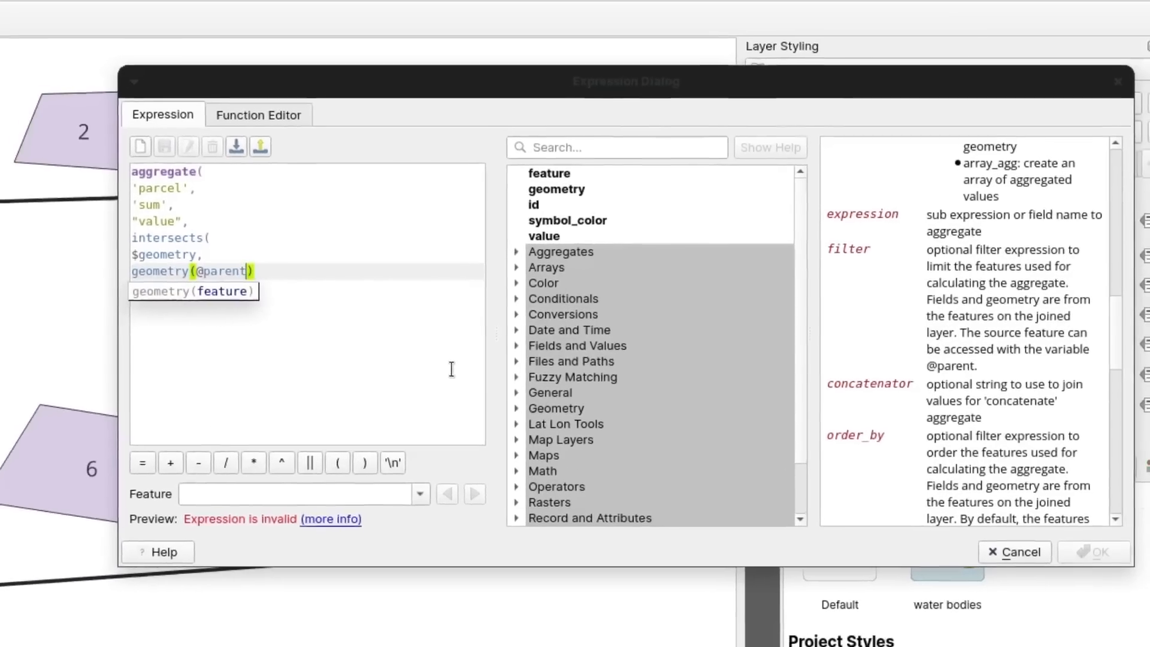
type(")")
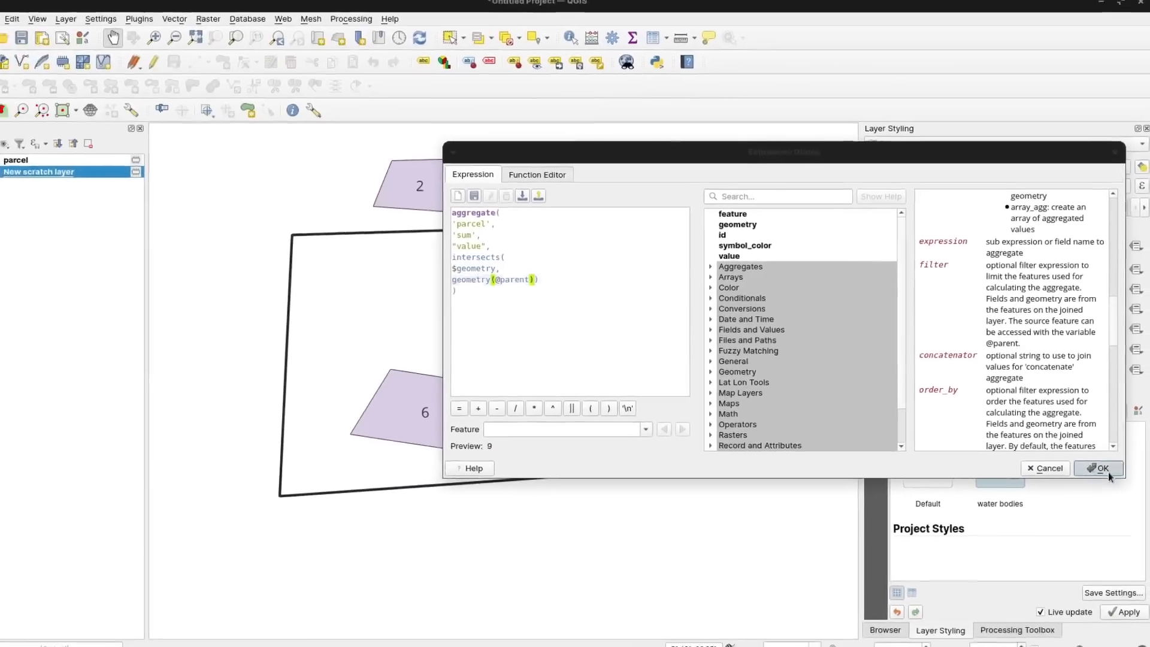
left_click(1101, 469)
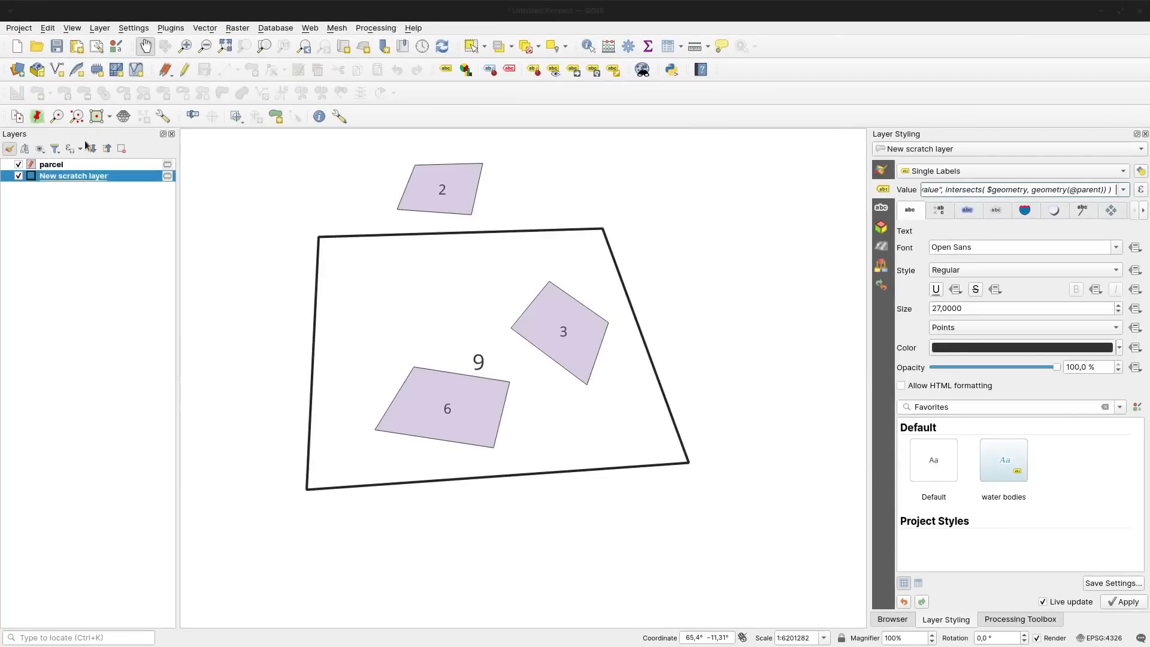
Move the parcel with value 2 back inside the large polygon, near its upper-left corner.
left_click(57, 167)
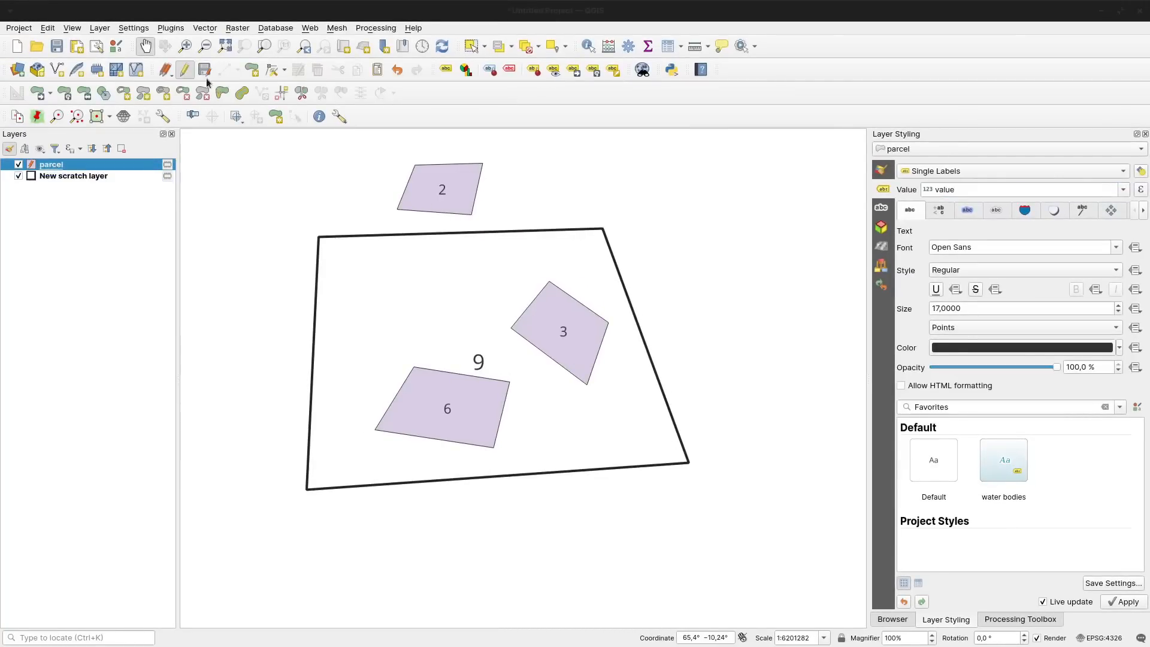
left_click(38, 93)
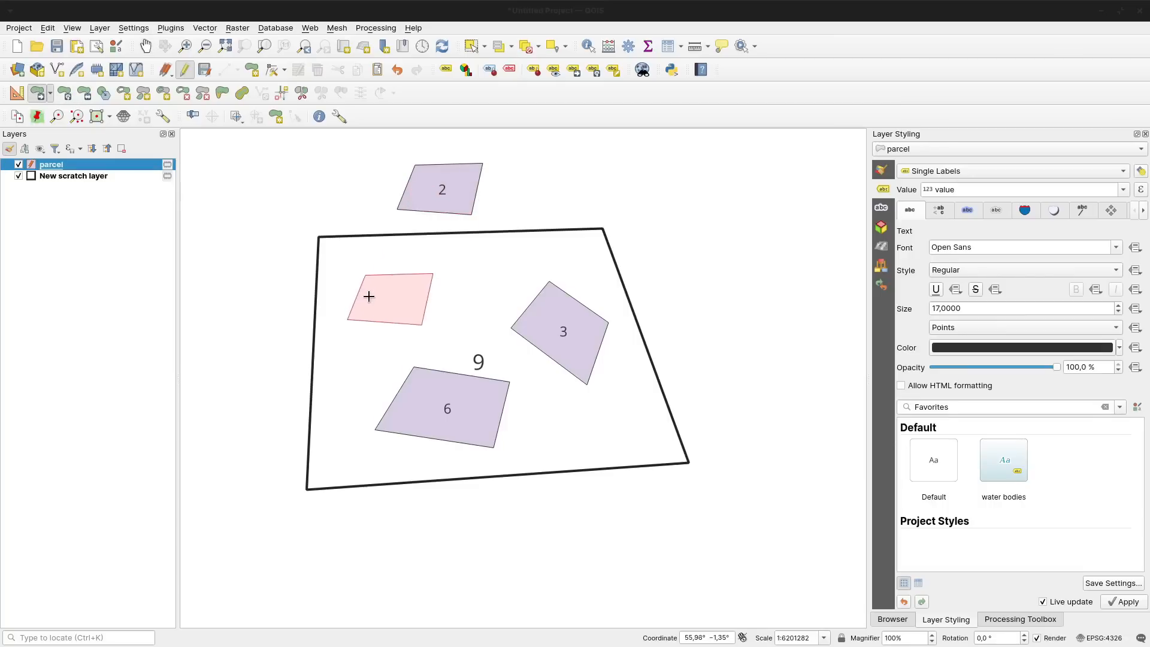
left_click(367, 297)
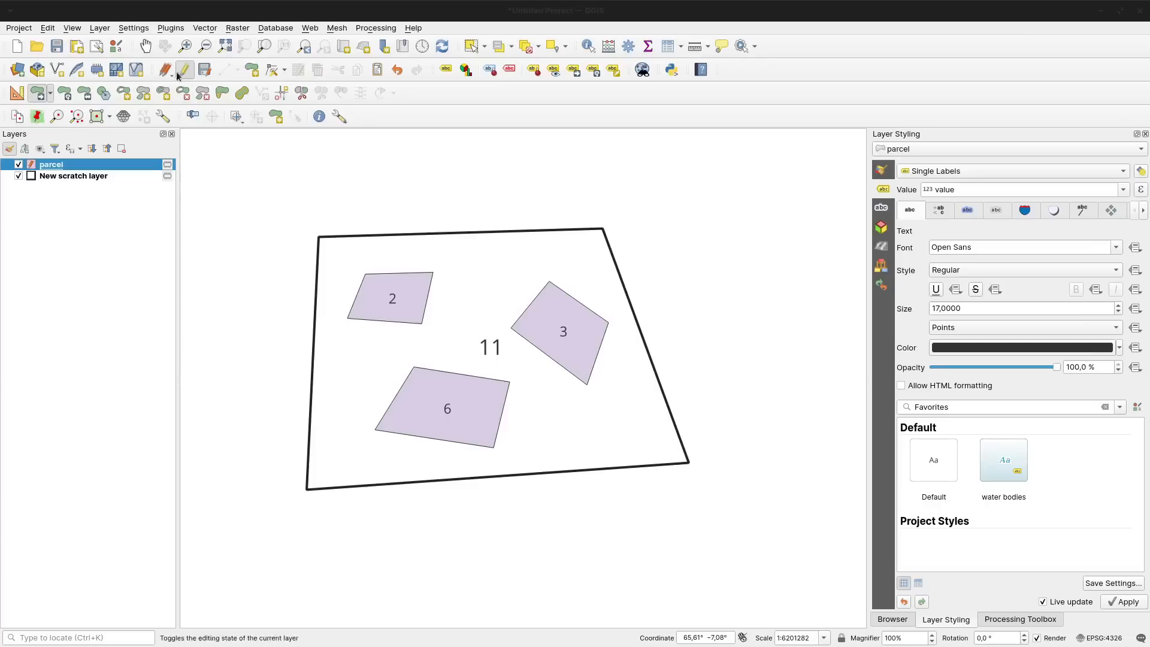
Draw a four-cornered parcel outside the large polygon, beside its right edge, and give it value 5.
left_click(252, 69)
left_click(703, 205)
left_click(676, 226)
left_click(704, 328)
left_click(772, 302)
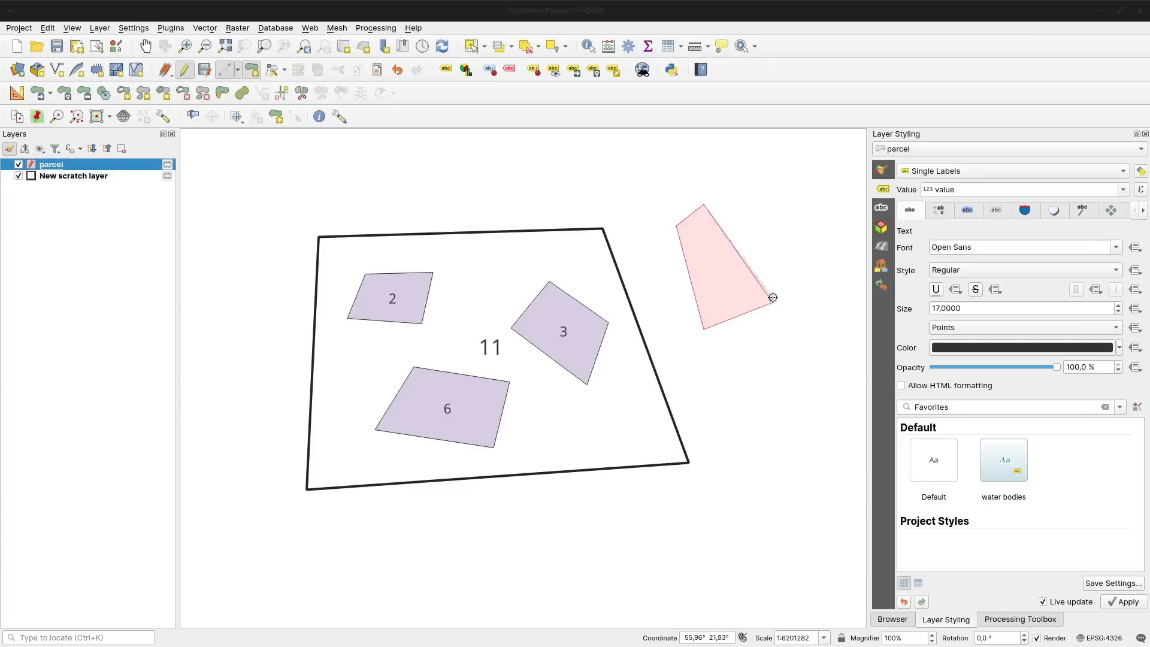
right_click(772, 302)
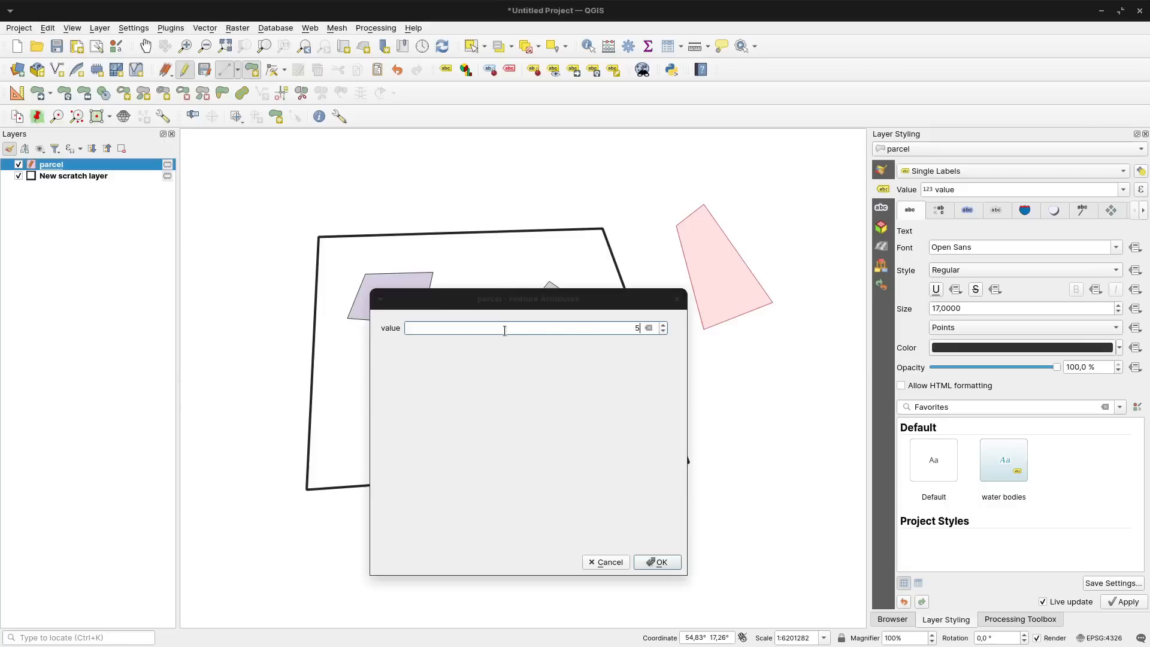
key("Return")
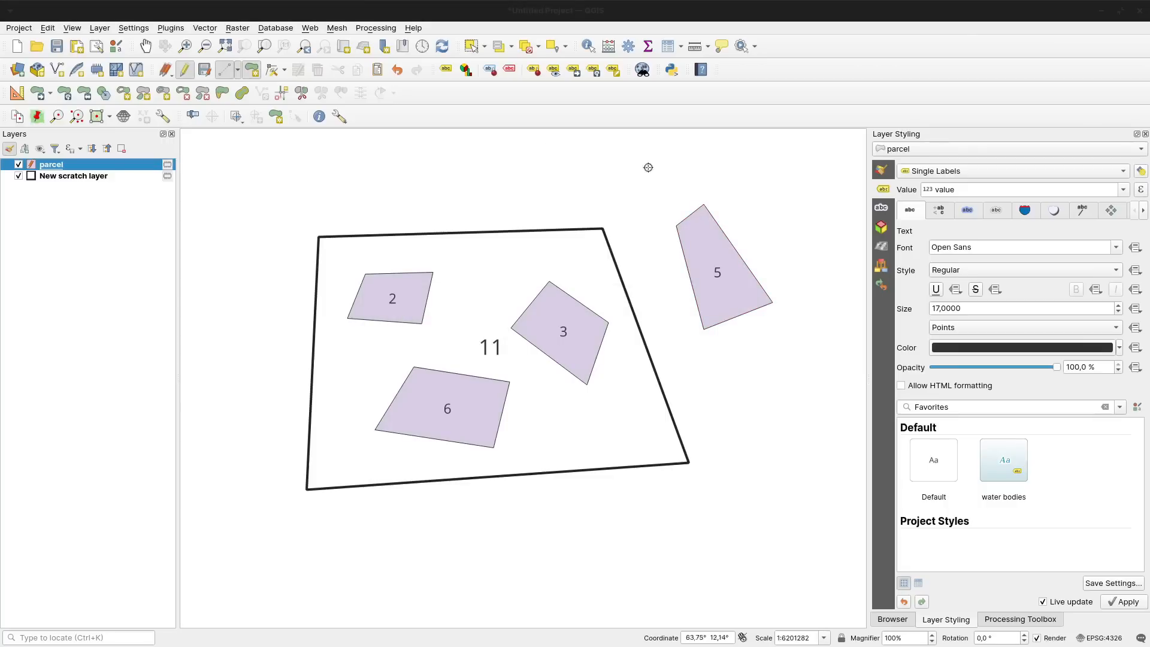
Draw another four-cornered parcel just below the parcel with value 5 and give it value 4.
left_click(771, 345)
left_click(702, 349)
left_click(724, 396)
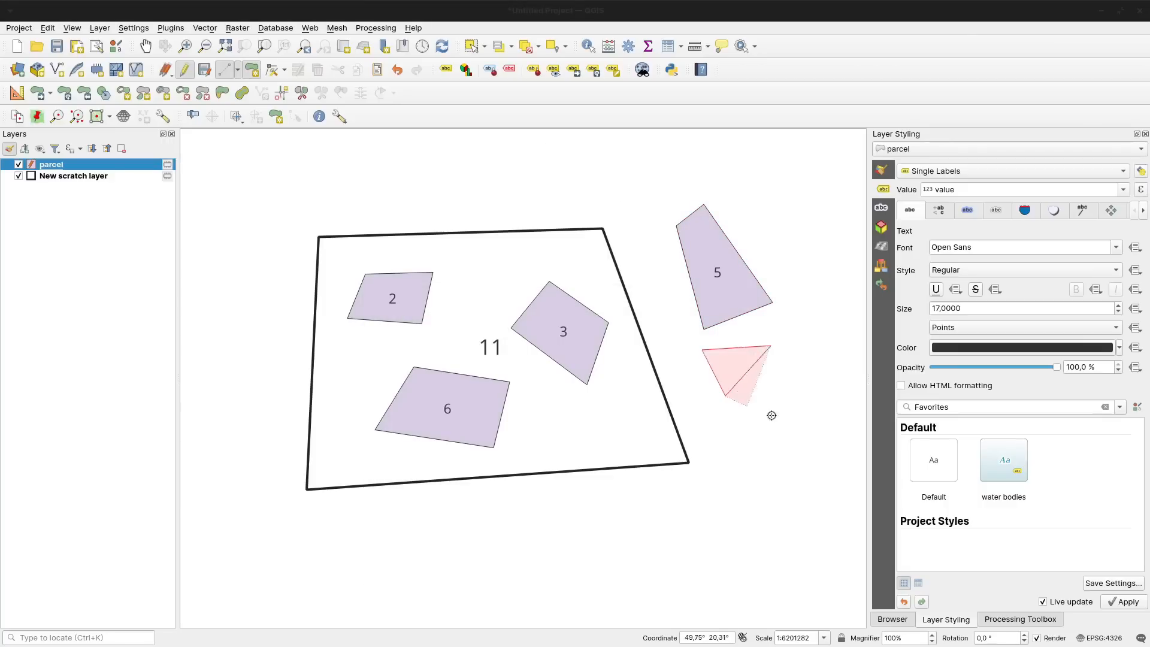
left_click(801, 410)
right_click(801, 411)
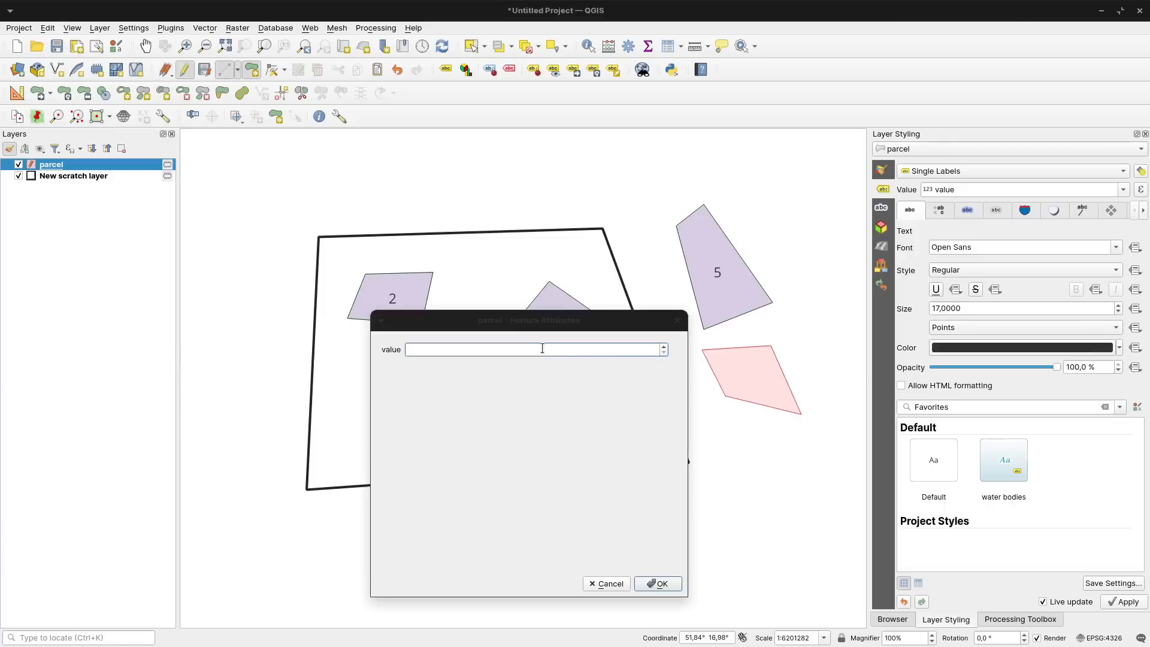
left_click(659, 584)
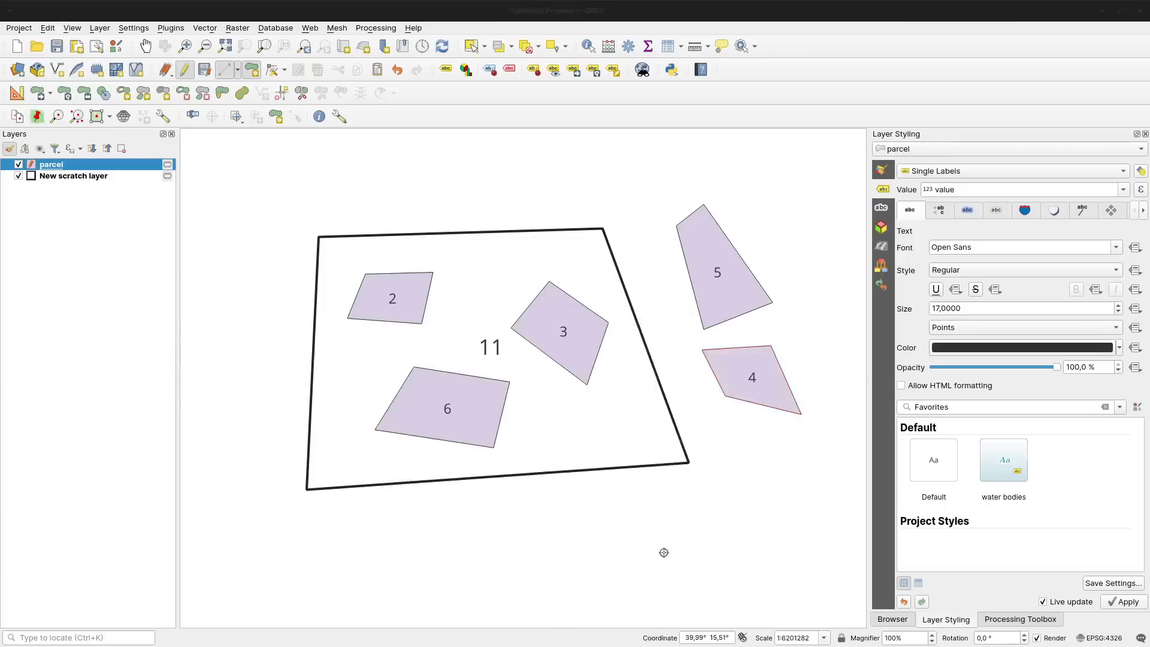
Make New scratch layer the active layer and show the Snapping Toolbar.
left_click(95, 175)
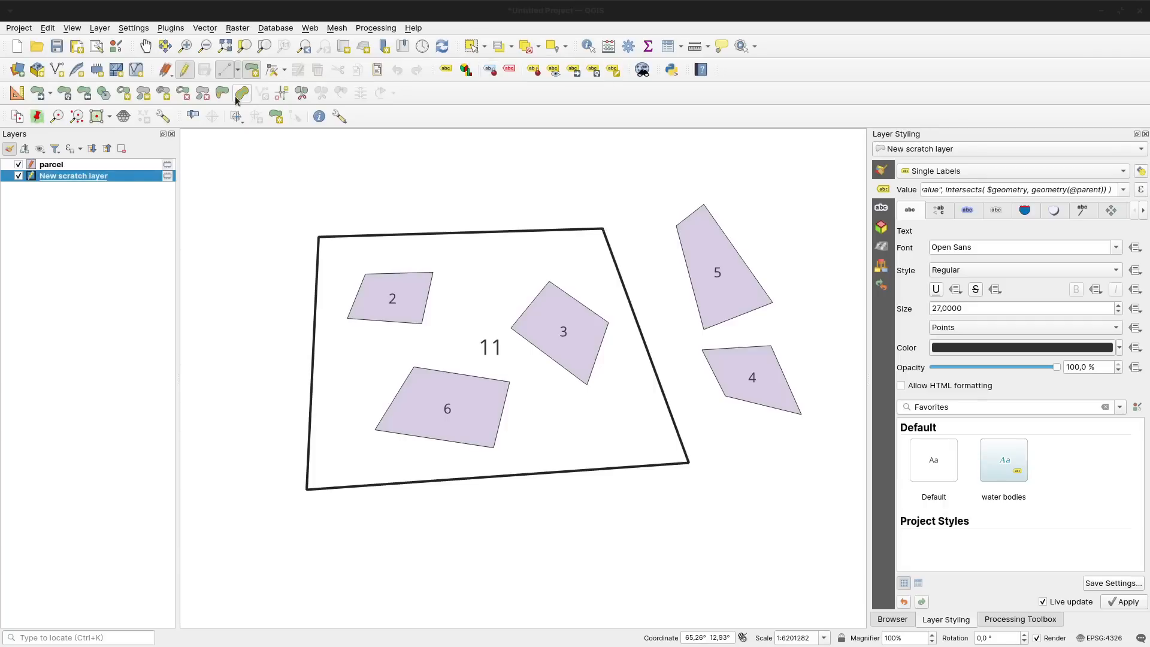
right_click(495, 96)
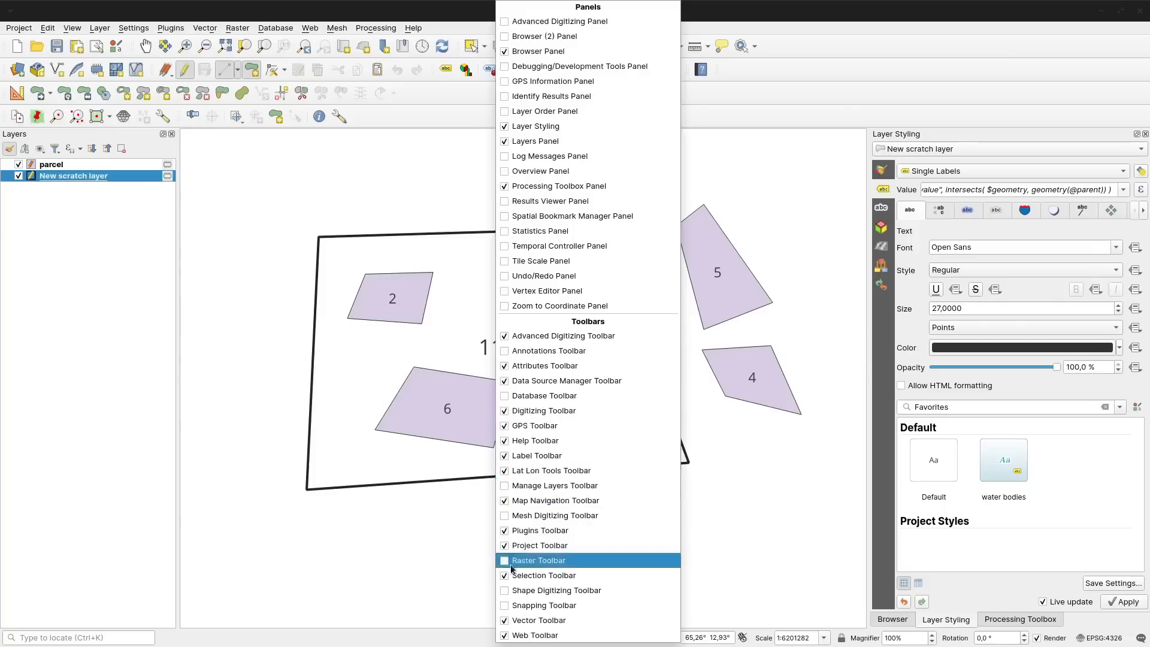
left_click(504, 606)
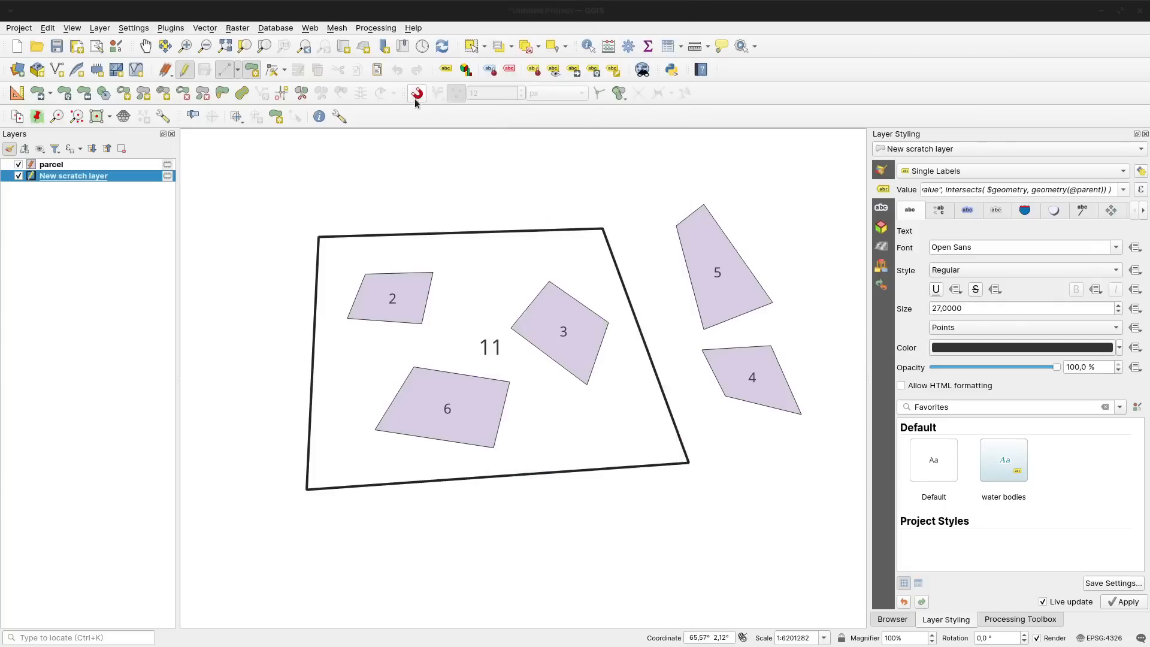
Draw a five-cornered polygon around parcels 5 and 4, sharing the large polygon's right edge, and make parcel the active layer.
left_click(690, 463)
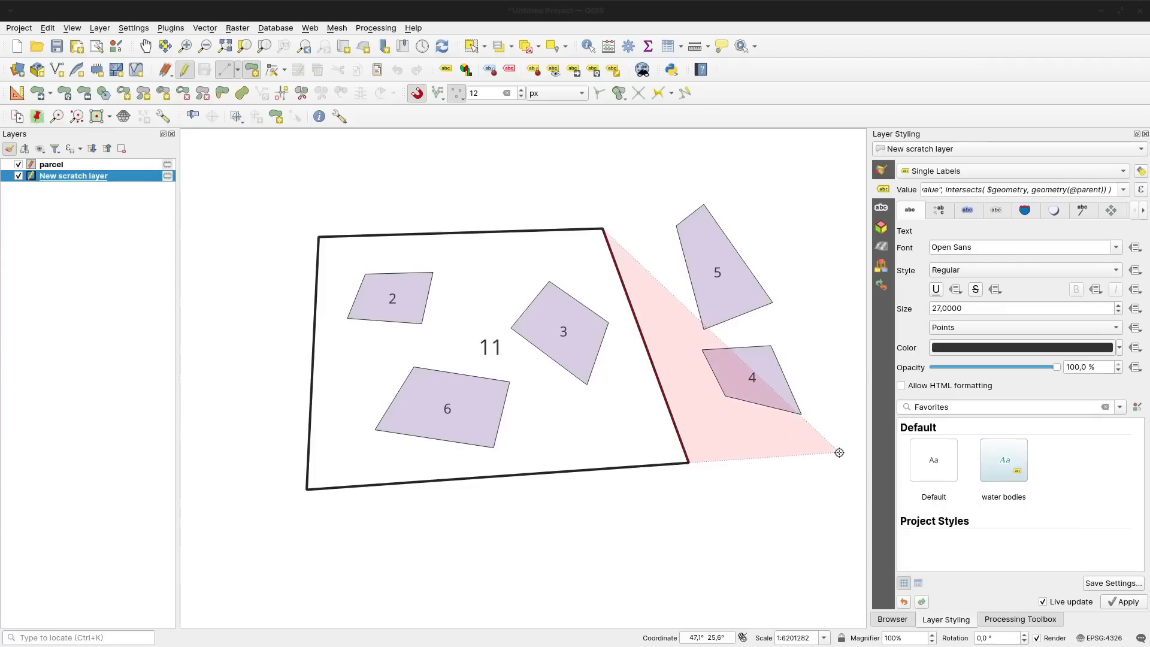
left_click(839, 453)
left_click(836, 246)
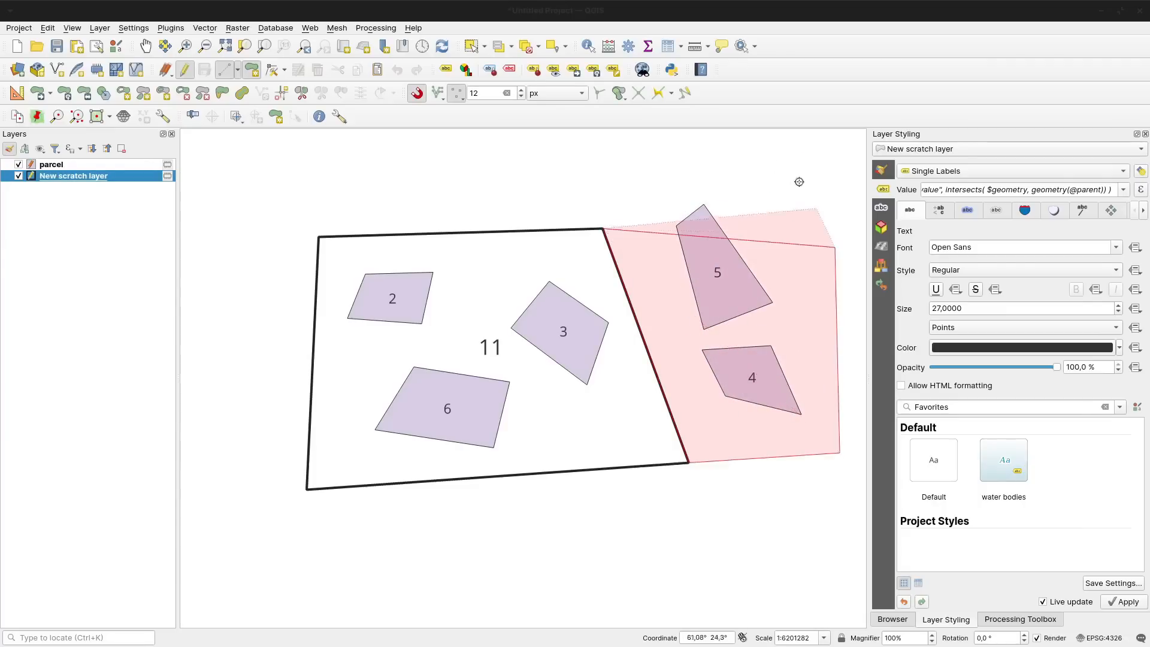
left_click(720, 152)
right_click(721, 152)
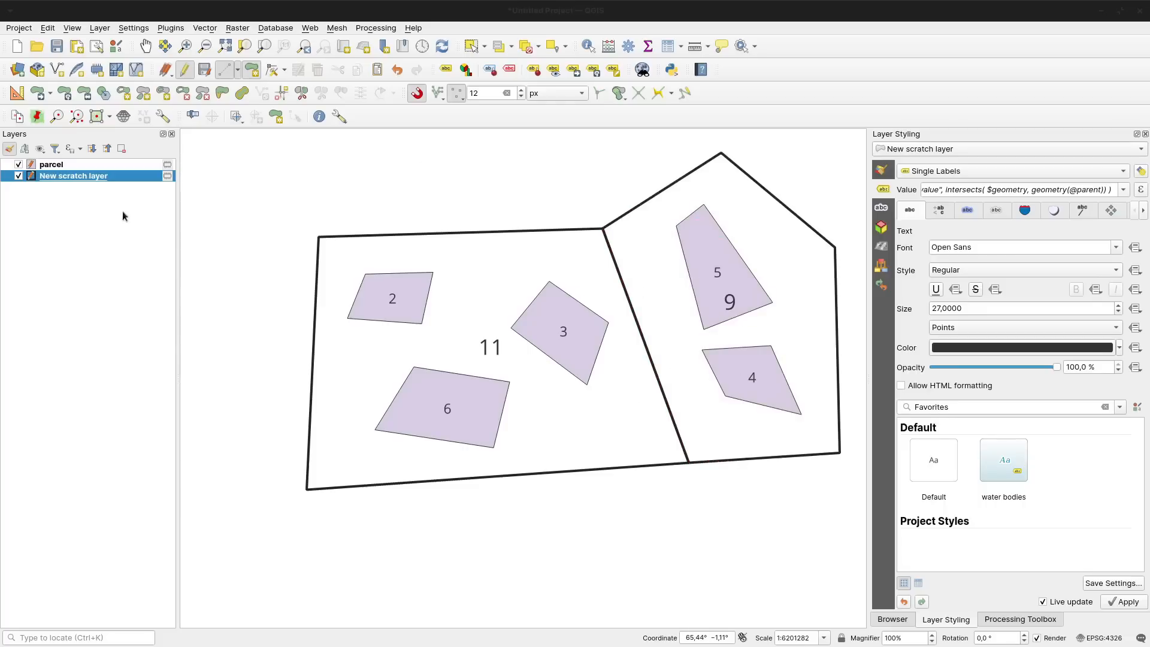
left_click(77, 170)
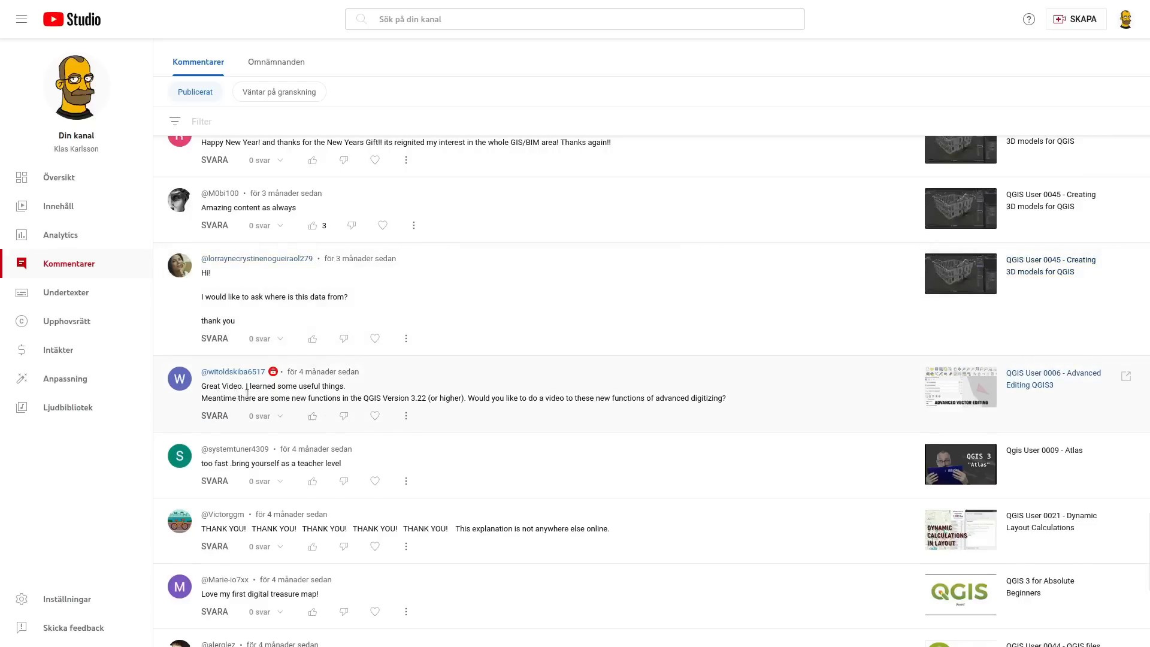
Switch to YouTube Studio, read the comment about new advanced digitizing functions, and open its video, QGIS User 0006 - Advanced Editing QGIS3.
scroll(248, 394, "down", 2)
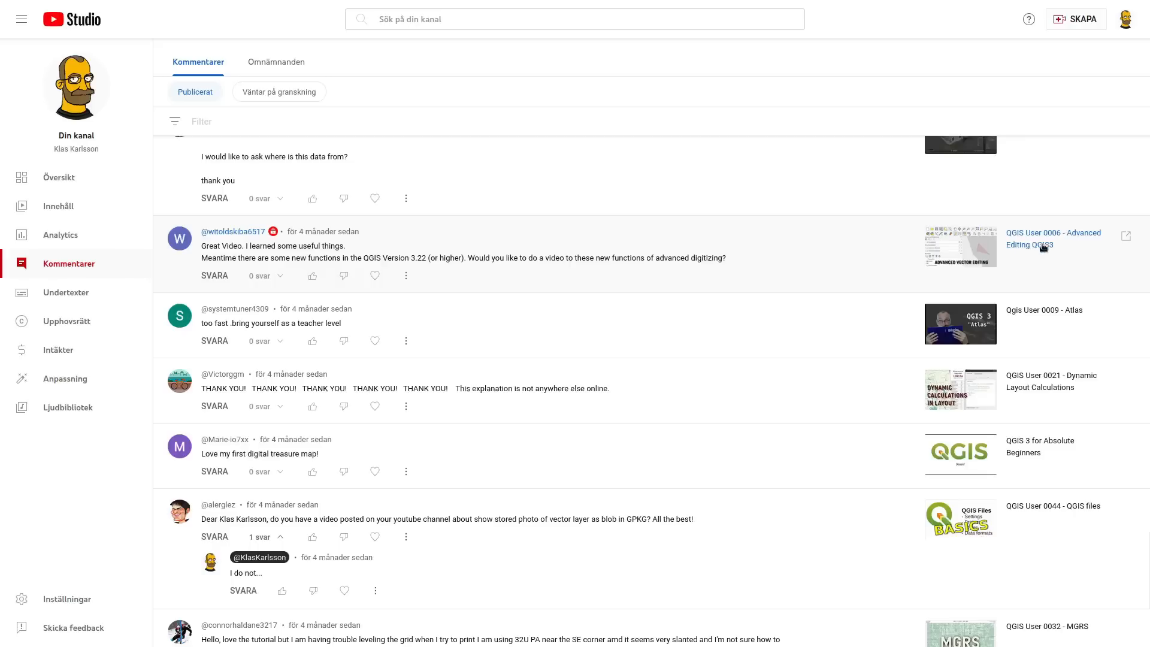
left_click(1127, 239)
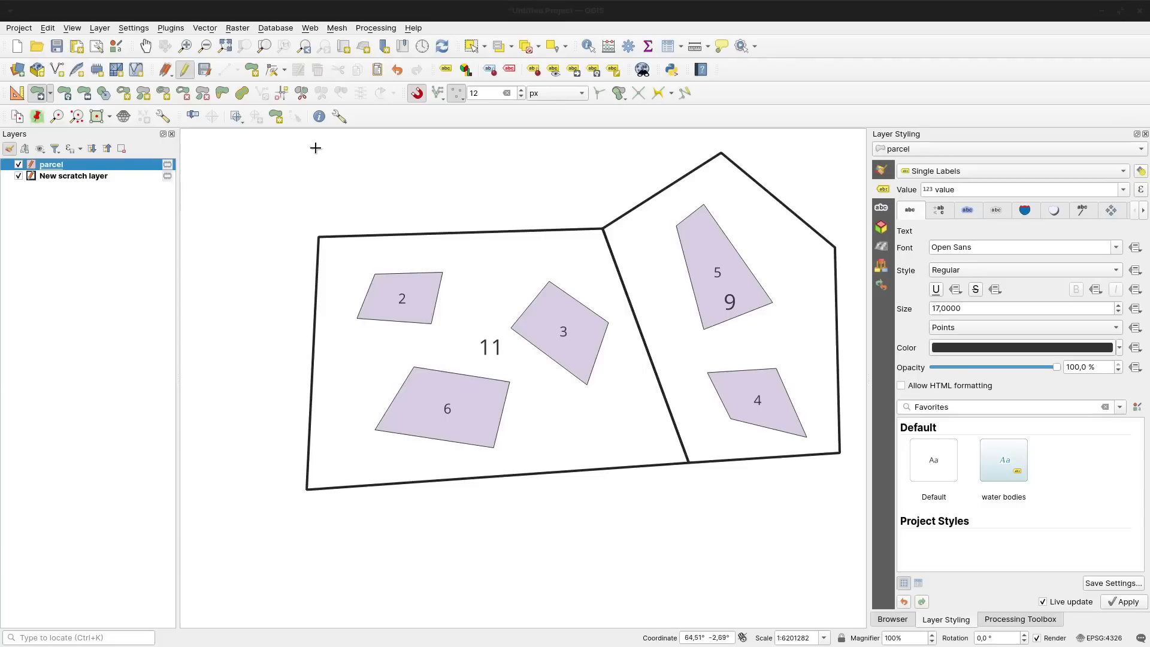
left_click(40, 149)
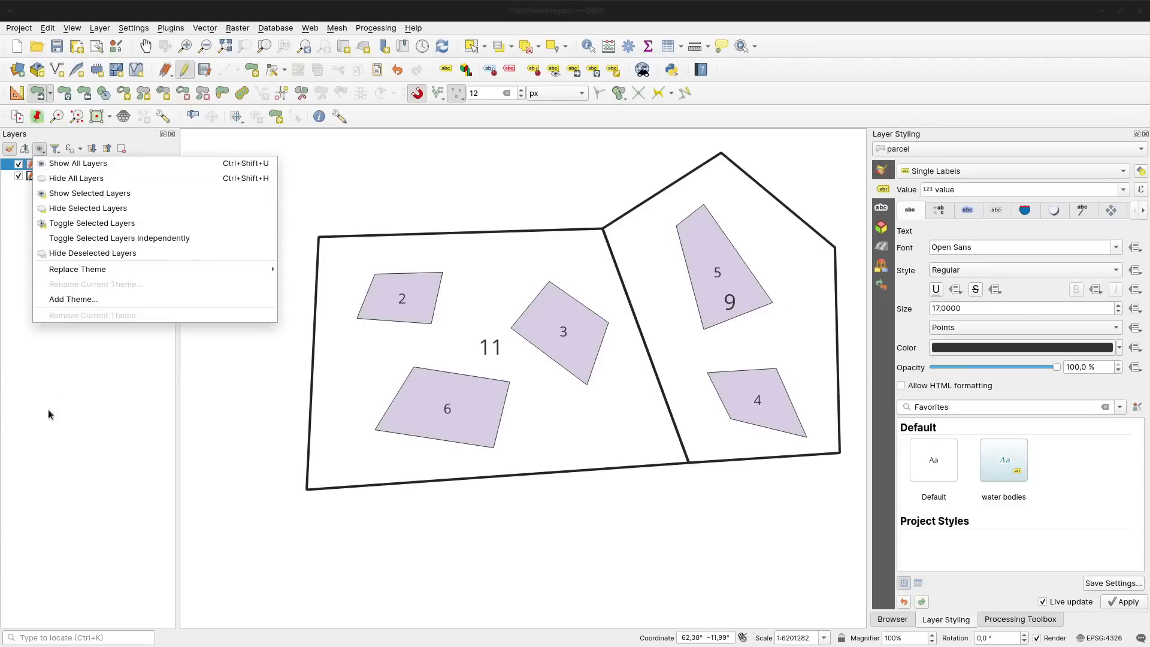
left_click(67, 260)
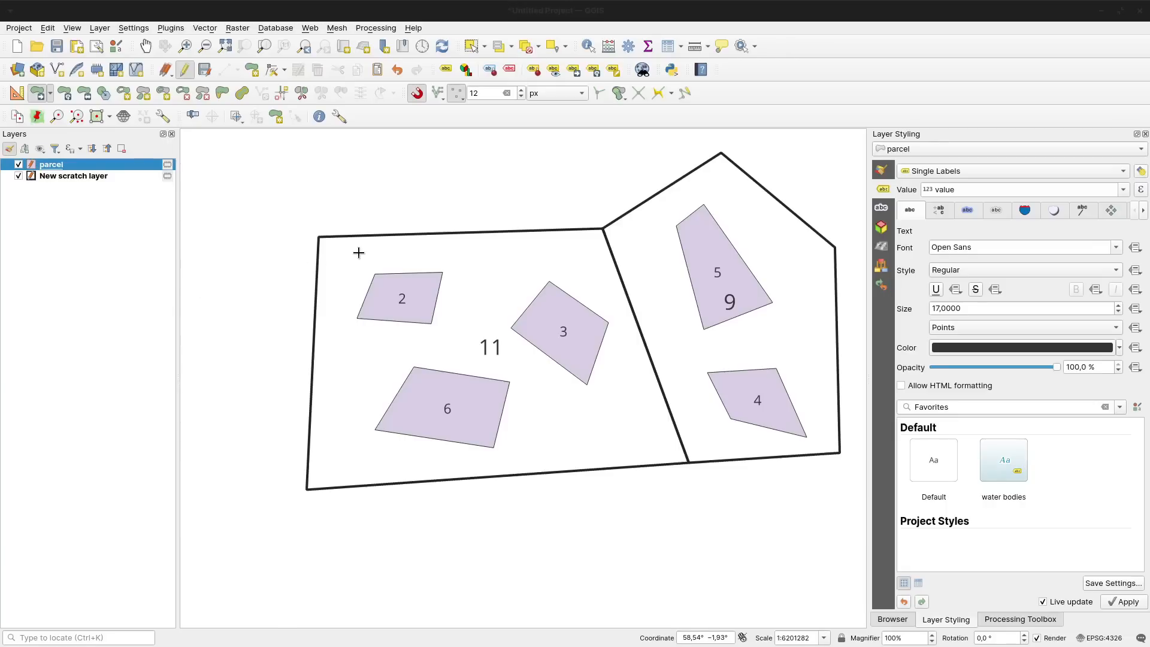
Create a print layout with the default title and place a map across most of the page.
key("ctrl+p")
key("Return")
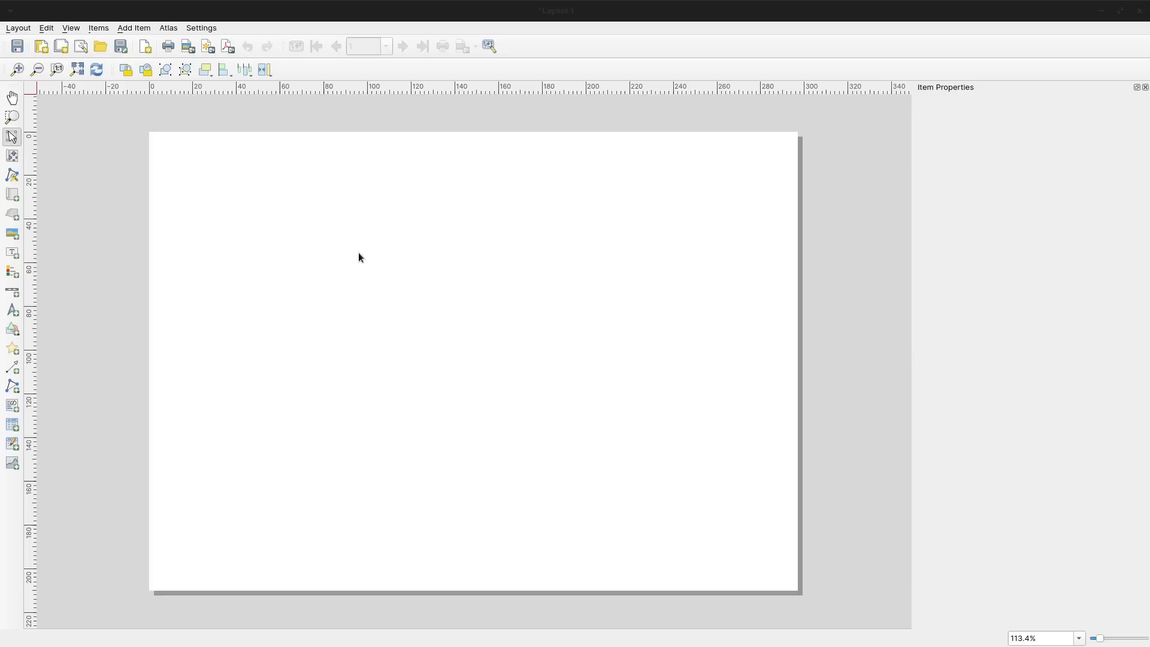
key("ctrl+1")
left_click_drag(194, 170, 707, 513)
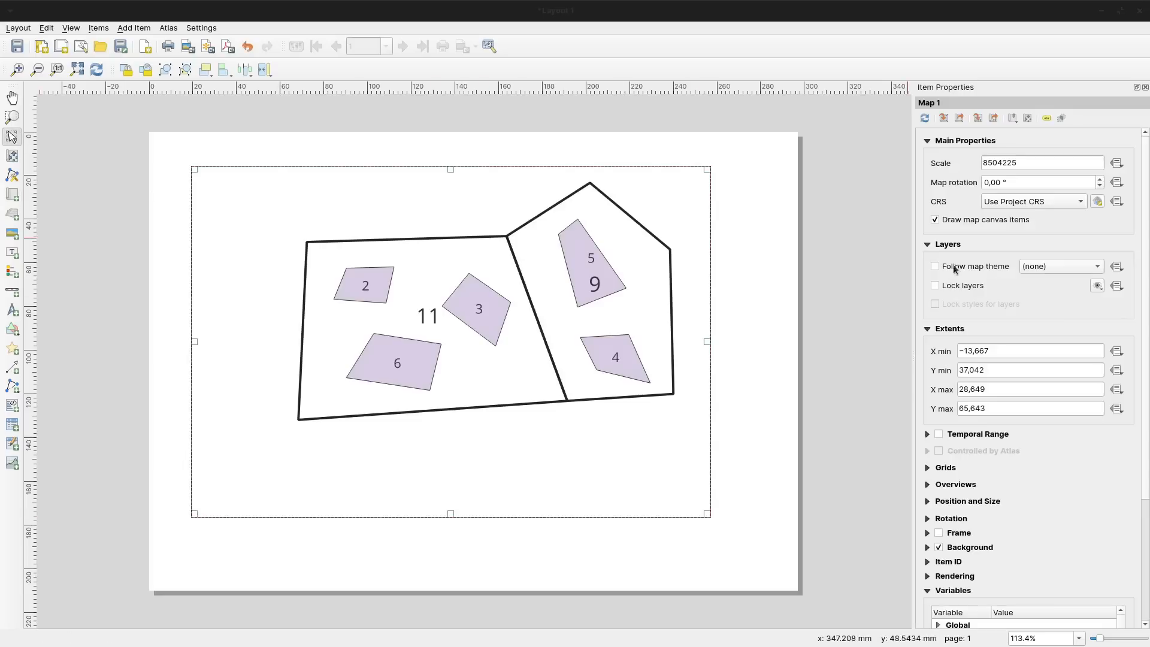
Show the Atlas Panel and enable atlas generation with parcel as the coverage layer.
right_click(705, 49)
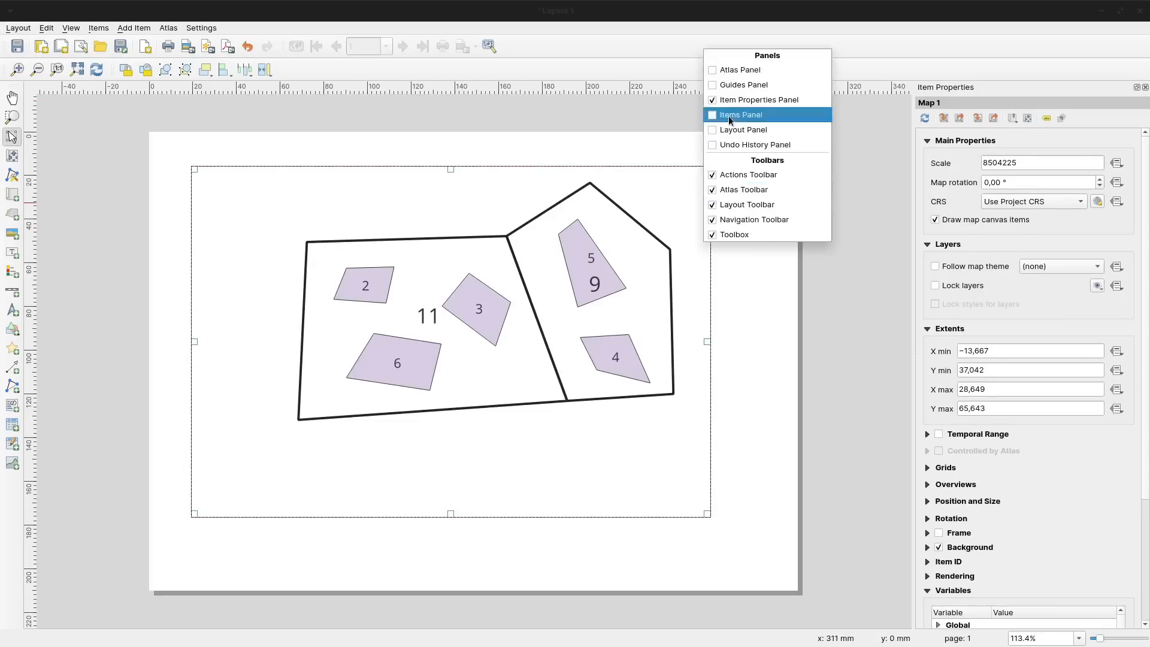
left_click(742, 70)
left_click(1011, 93)
left_click(985, 118)
left_click(1045, 159)
left_click(1033, 175)
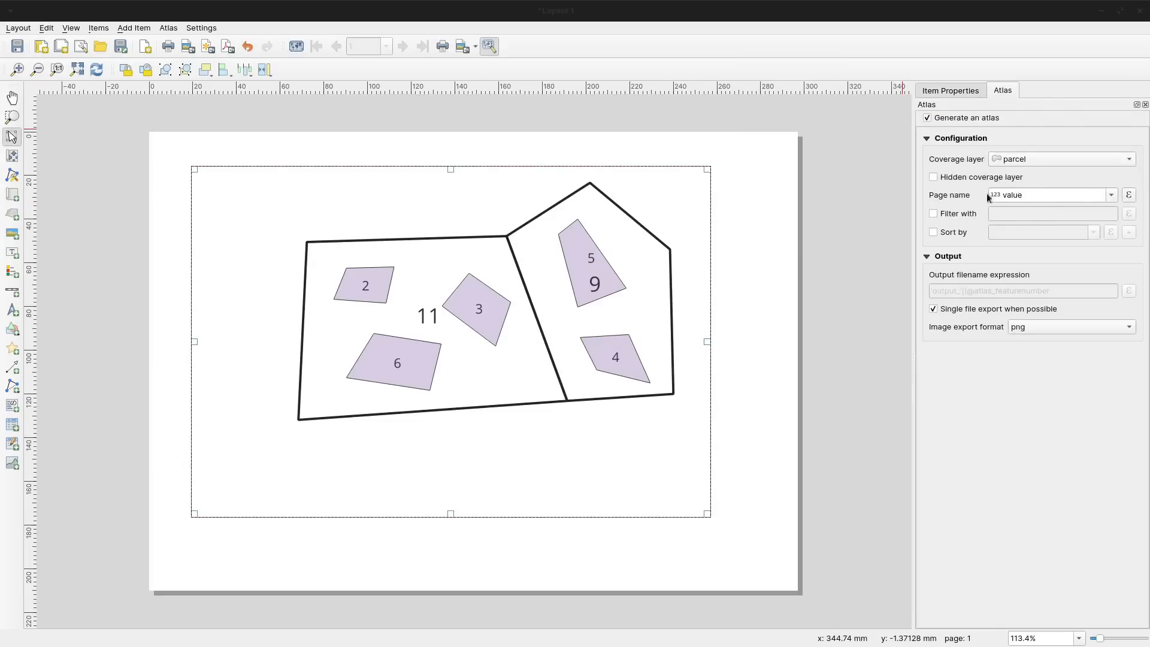
Make the map controlled by the atlas and preview the atlas, stepping forward one page and back to the first.
left_click(950, 90)
left_click(939, 468)
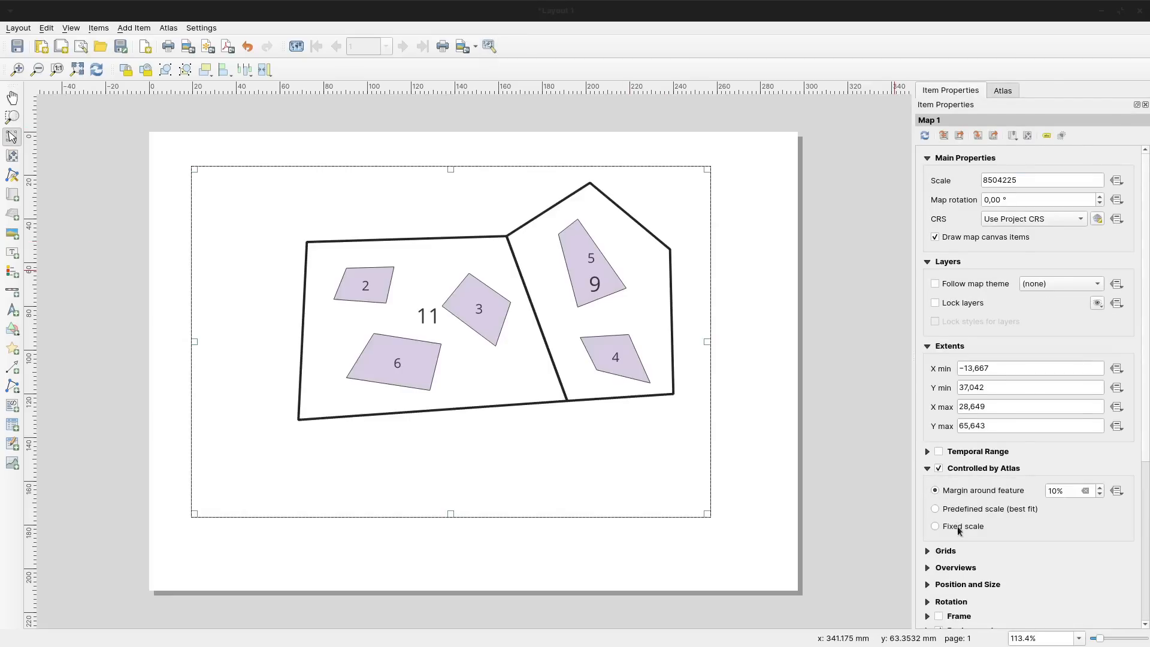
left_click(297, 47)
left_click(403, 46)
left_click(337, 48)
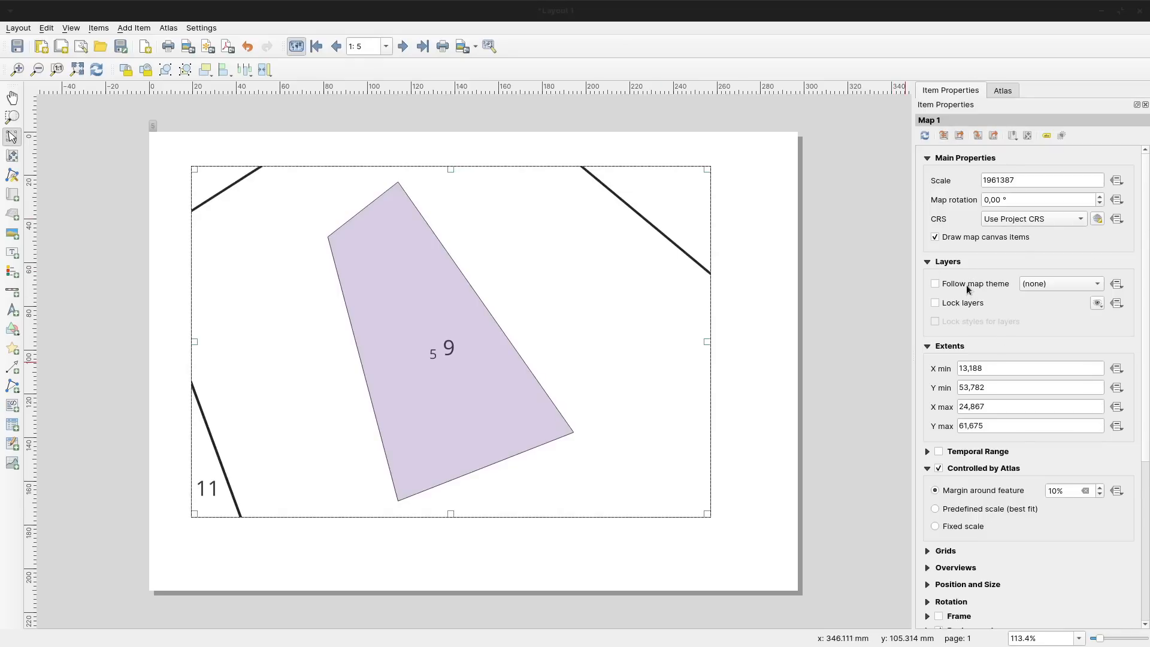
Make the map follow a map theme, open the theme's data-defined override expression, and look up the atlas_pagename variable.
left_click(1116, 284)
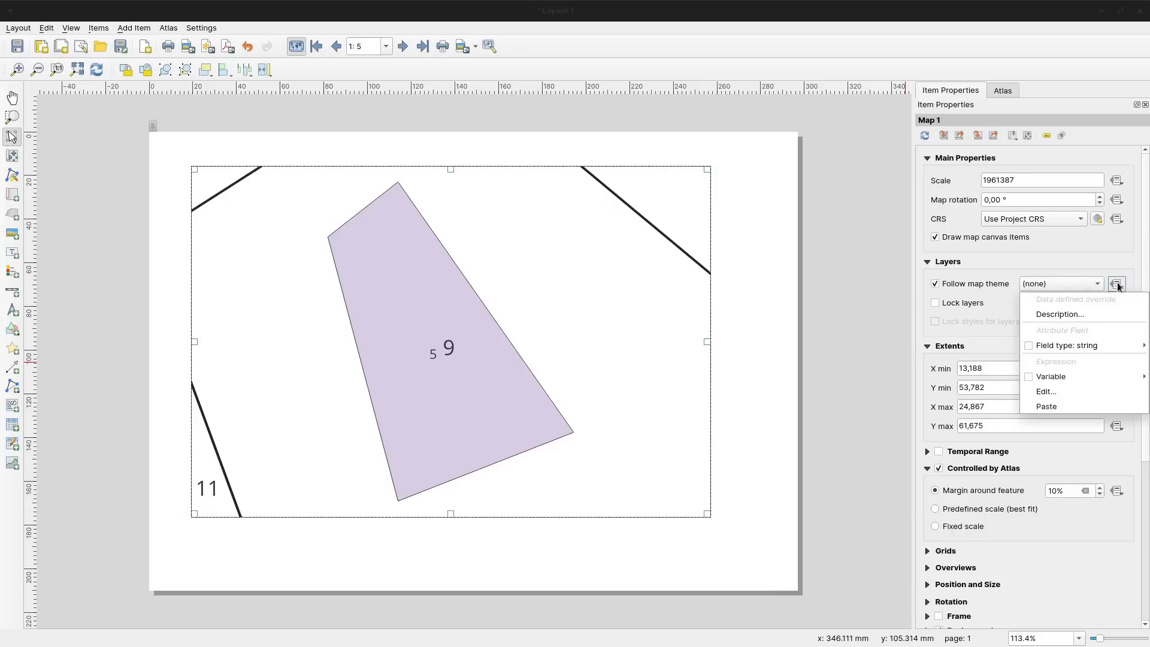
left_click(1065, 397)
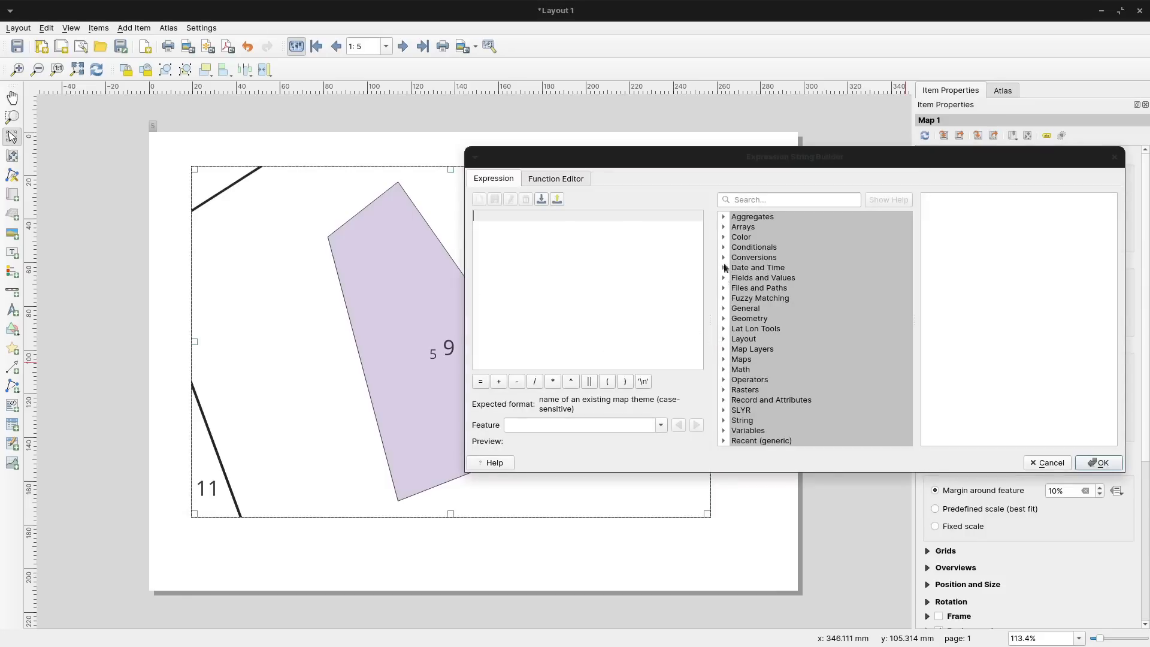
left_click(762, 203)
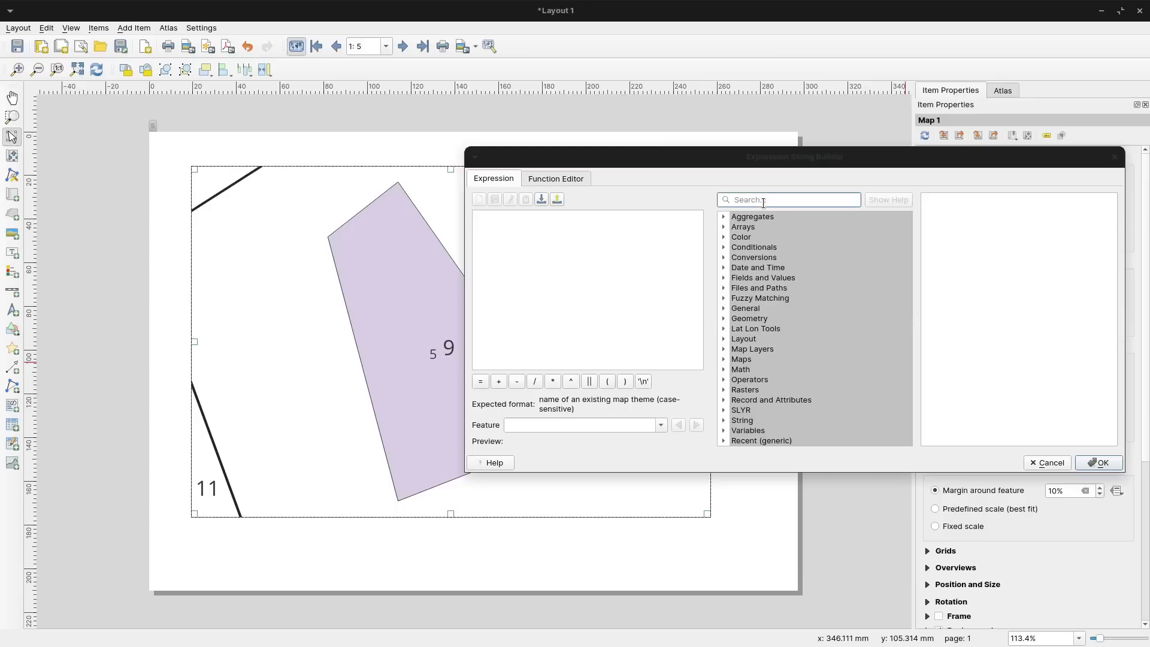
type("atlas")
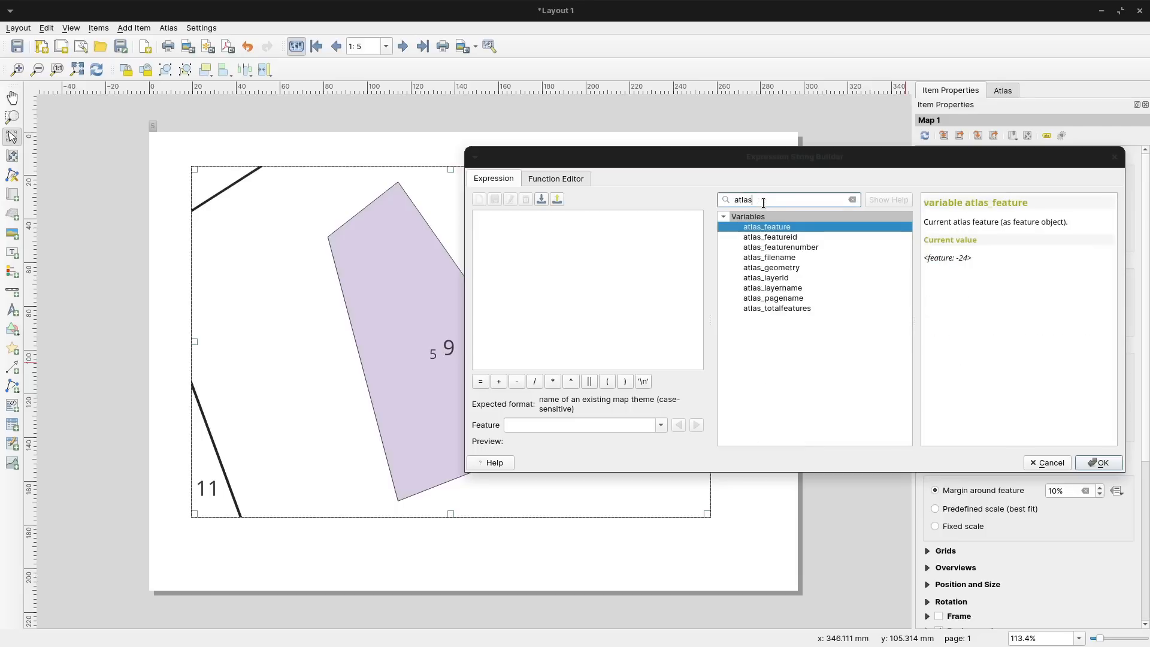
left_click(780, 297)
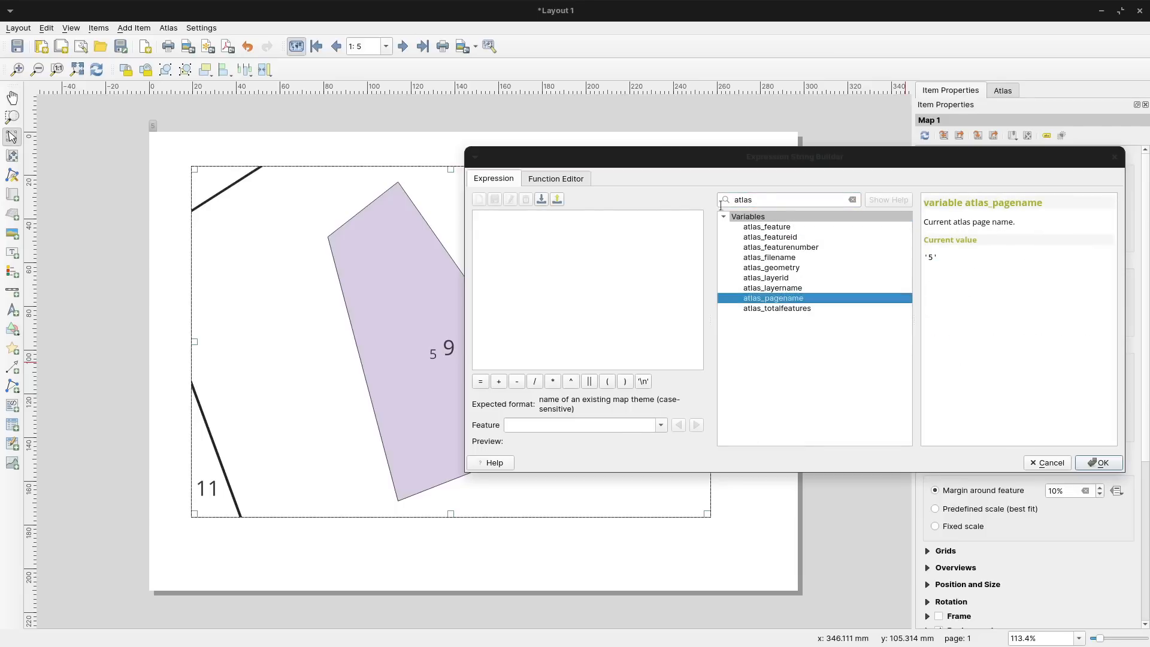
left_click(594, 225)
type("if(")
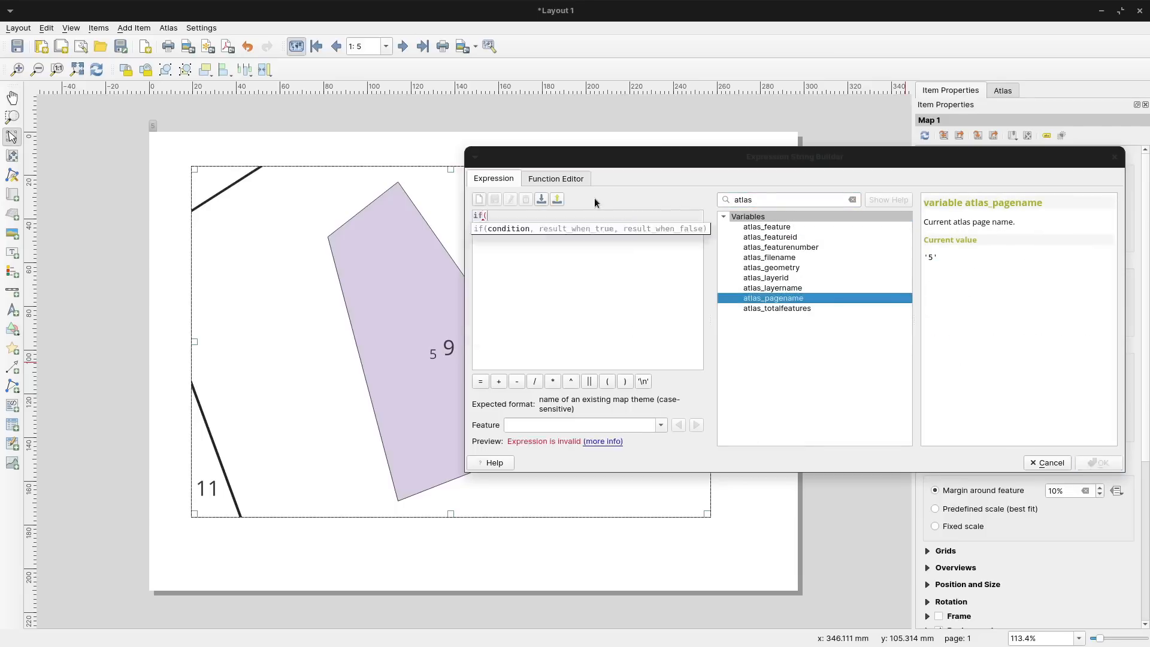
double_click(780, 298)
type("= '1')")
key("Escape")
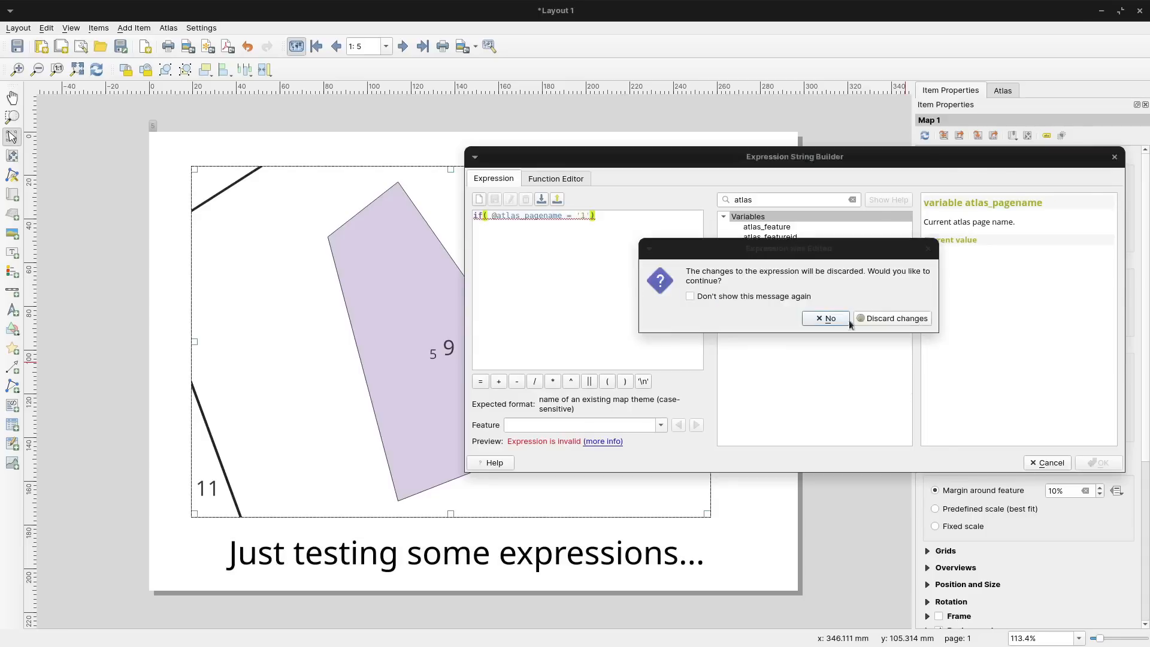
Discard the unfinished map theme expression and sort the atlas pages by the value field.
left_click(863, 318)
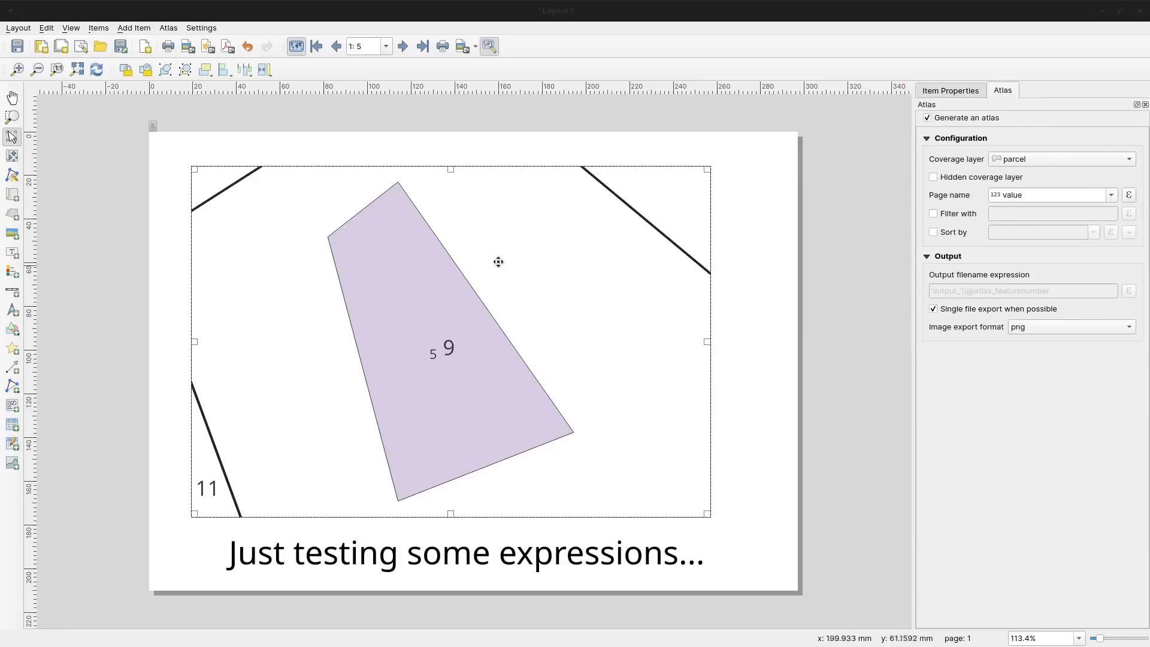
left_click(934, 232)
left_click(1093, 232)
left_click(1042, 258)
Check the atlas feature ID and feature number variables in the expression builder of Map 1's theme override.
left_click(938, 91)
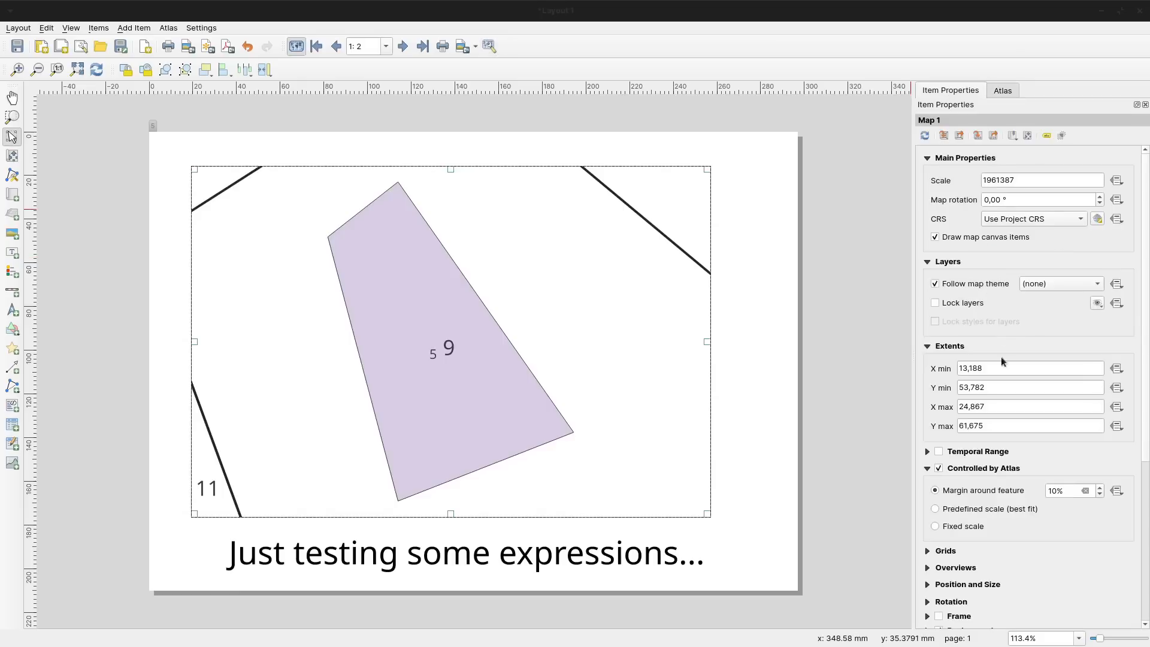
left_click(1115, 283)
left_click(931, 367)
type("atlas")
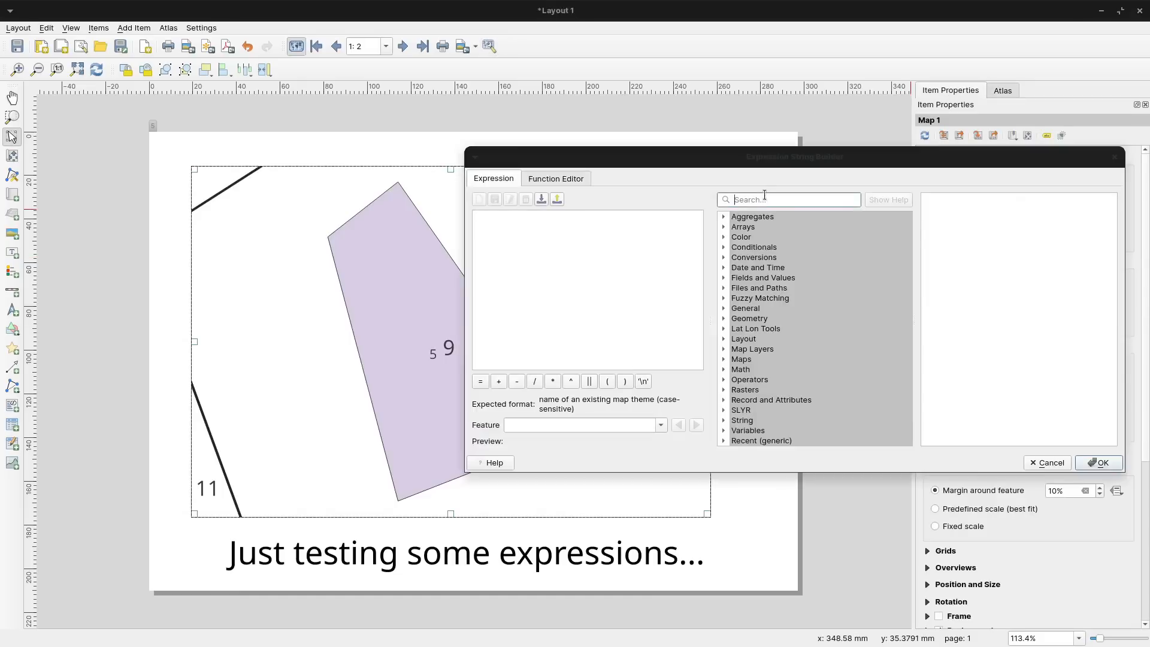
left_click(778, 237)
left_click(785, 248)
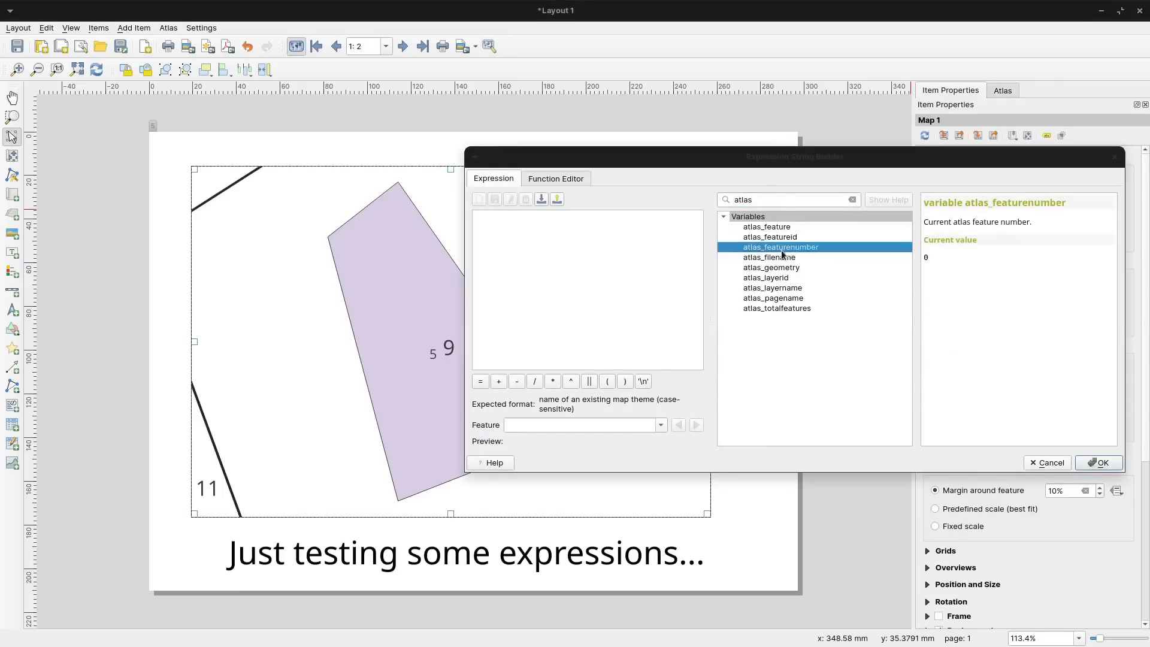
left_click(1092, 466)
Go to the second atlas page and check its atlas_featureid variable in the map theme's expression builder.
left_click(402, 48)
left_click(386, 47)
left_click(428, 107)
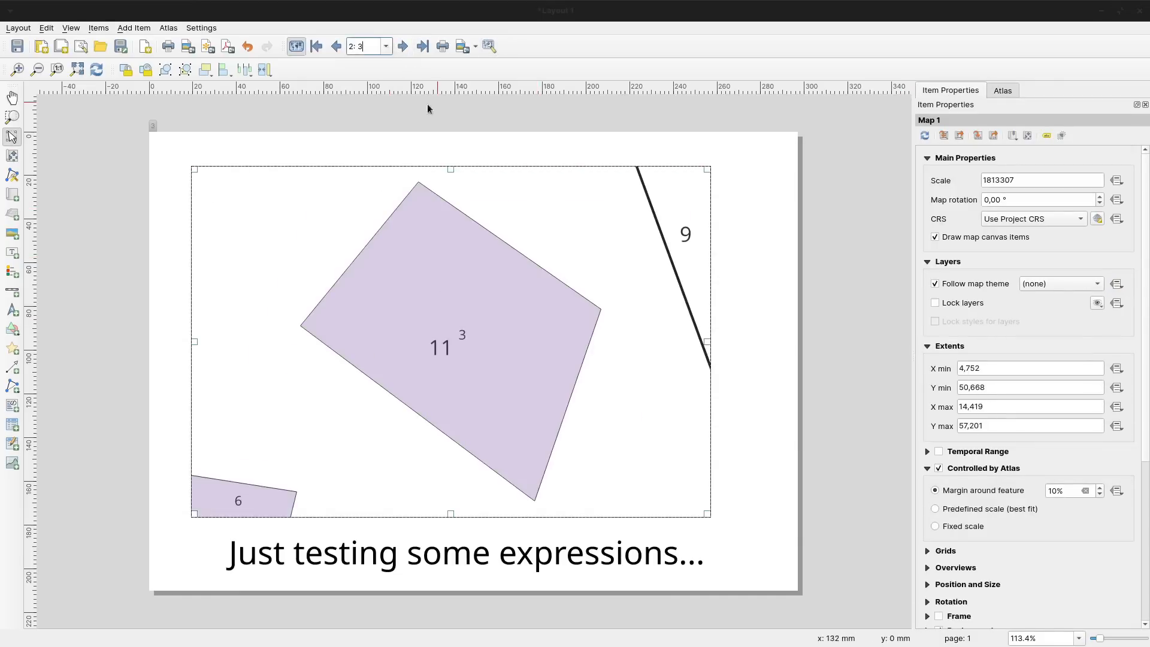
left_click(1116, 283)
left_click(931, 366)
type("atlas")
double_click(772, 228)
left_click(792, 238)
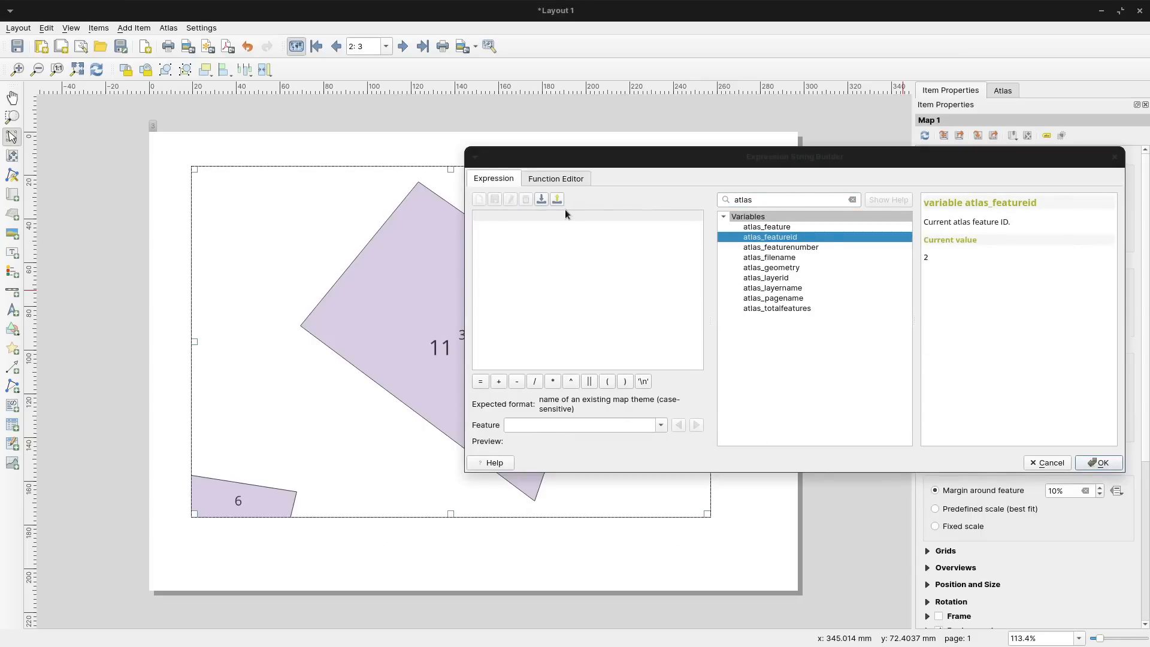
type("if(")
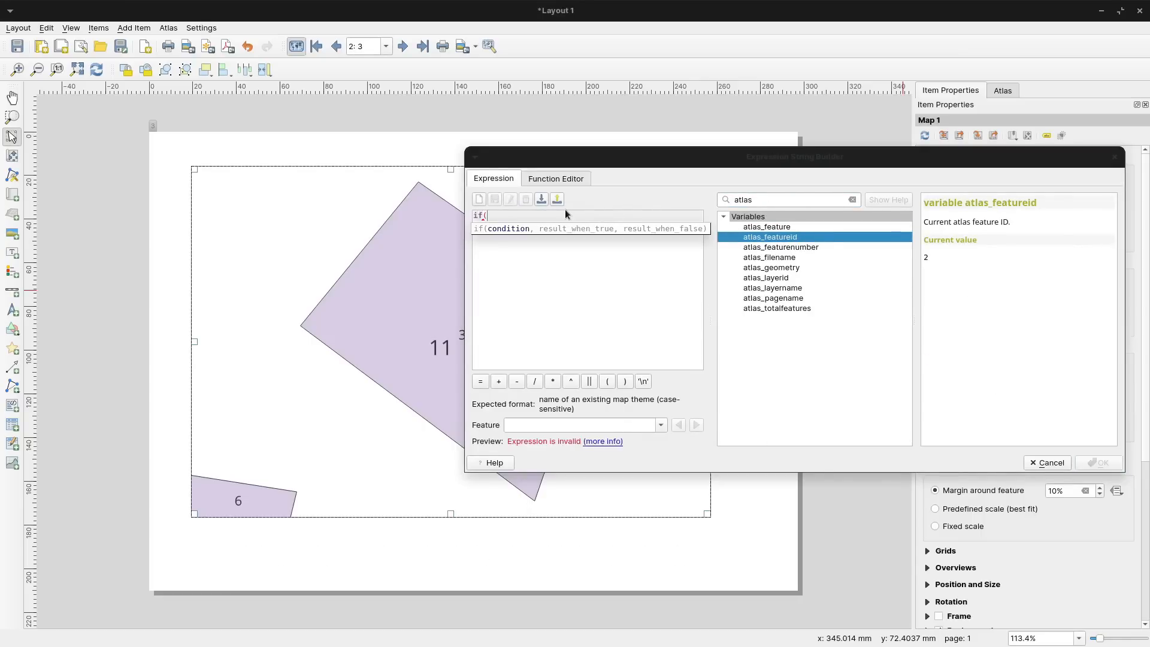
double_click(786, 238)
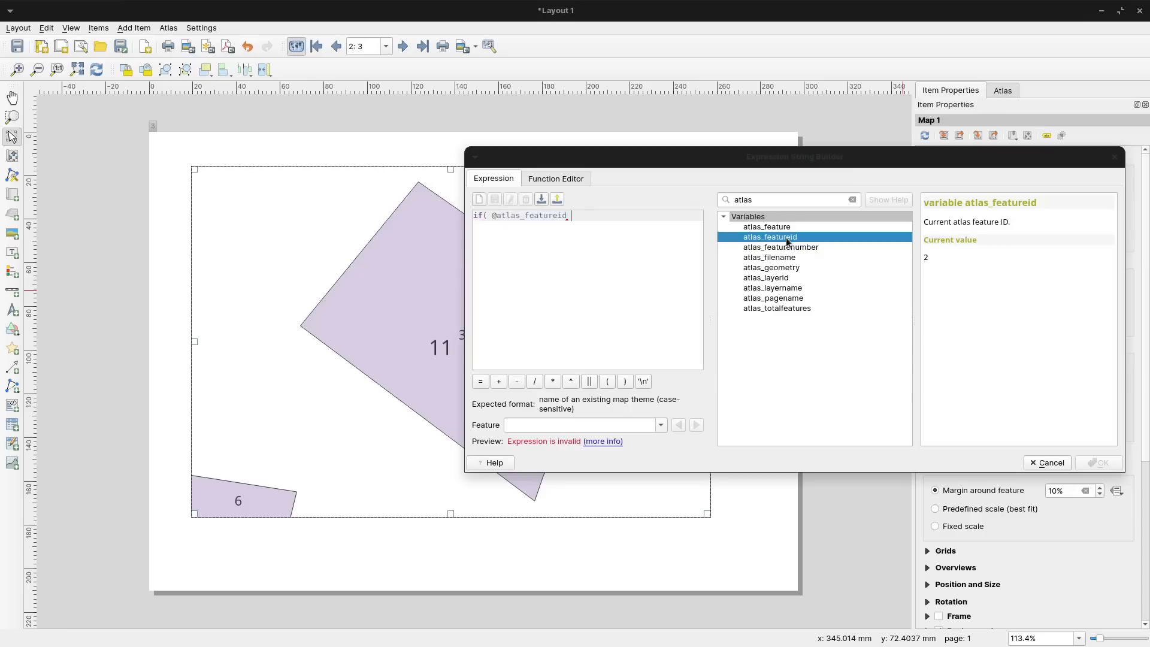
type("=")
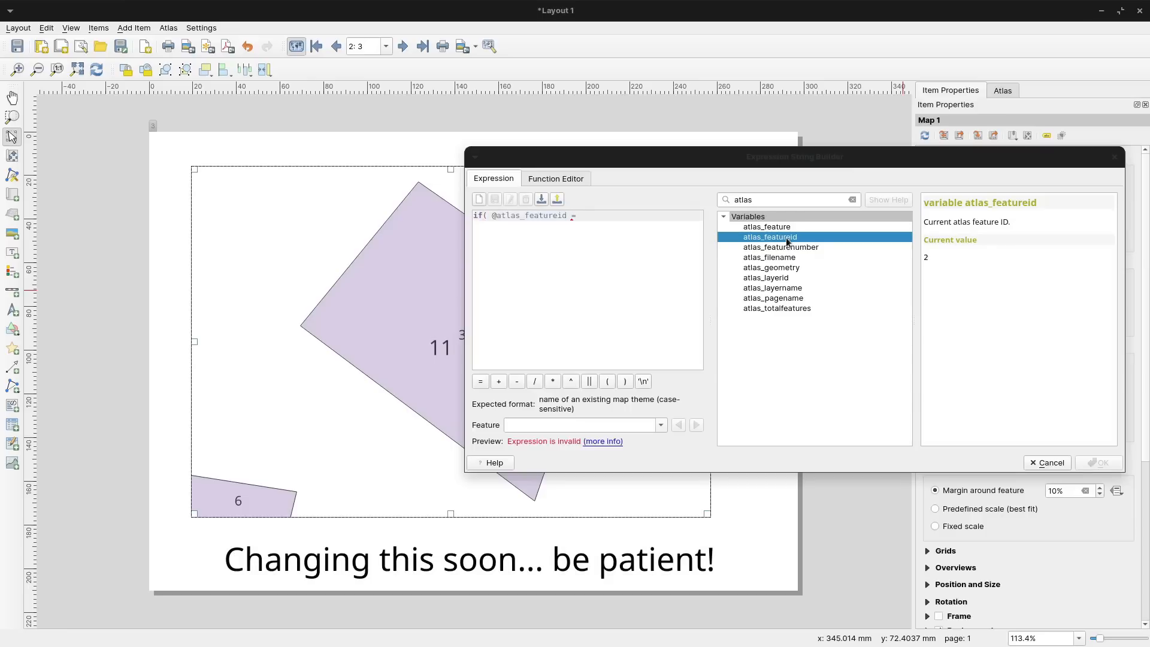
type(" 1,'theme")
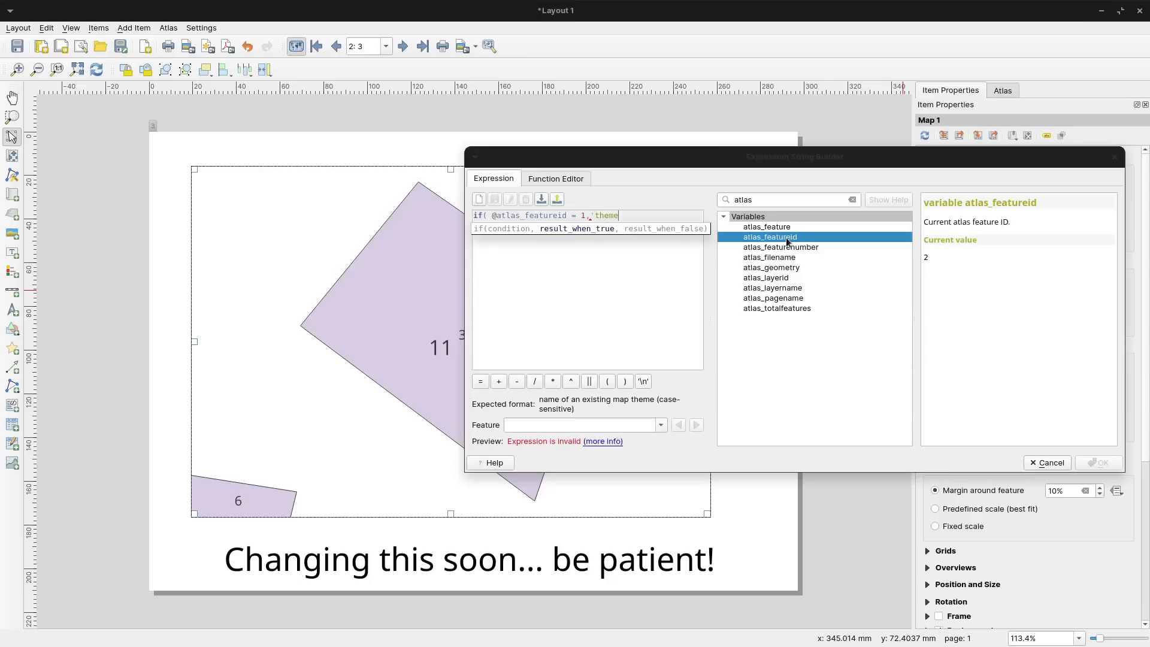
type("_1'")
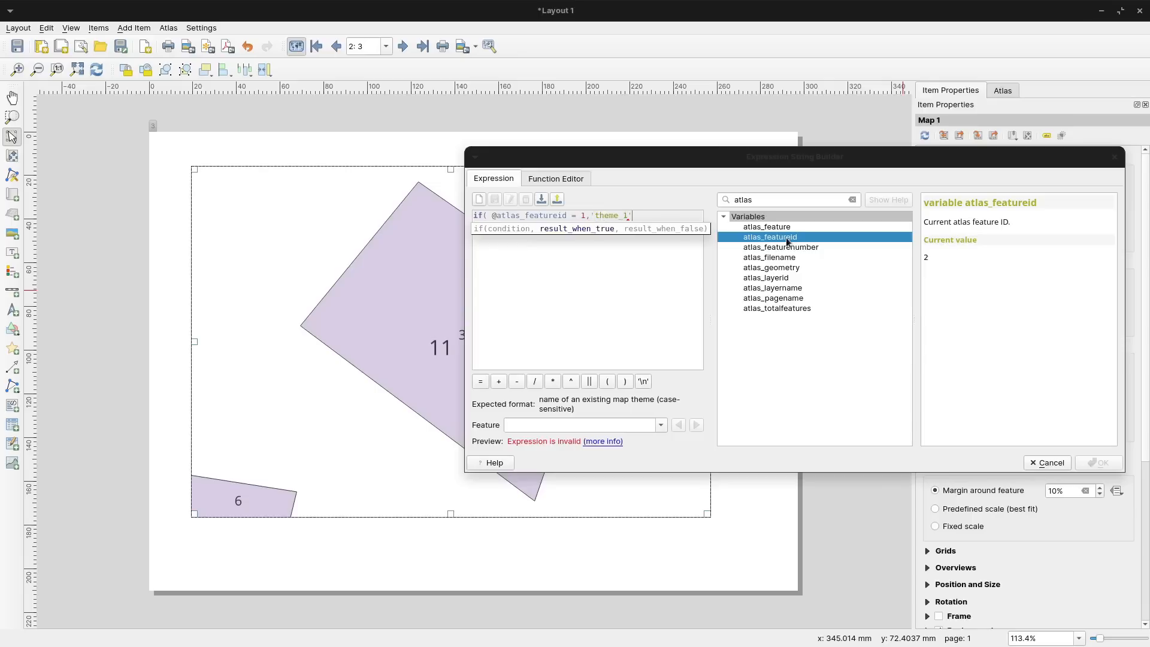
type(",'the")
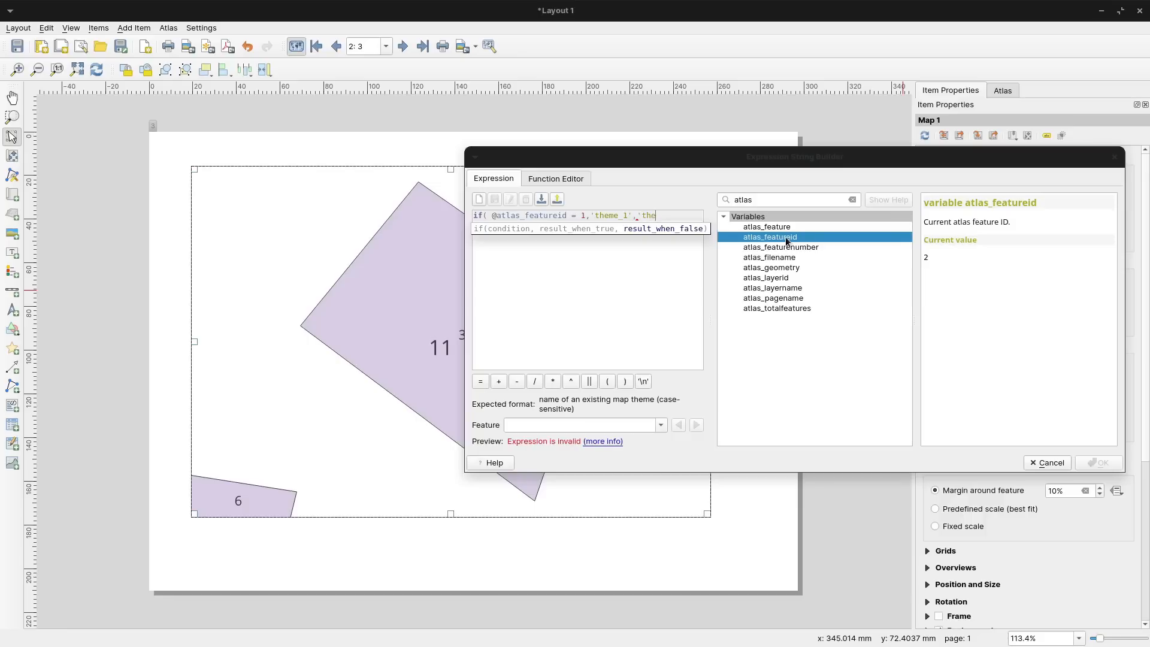
type("me_2')")
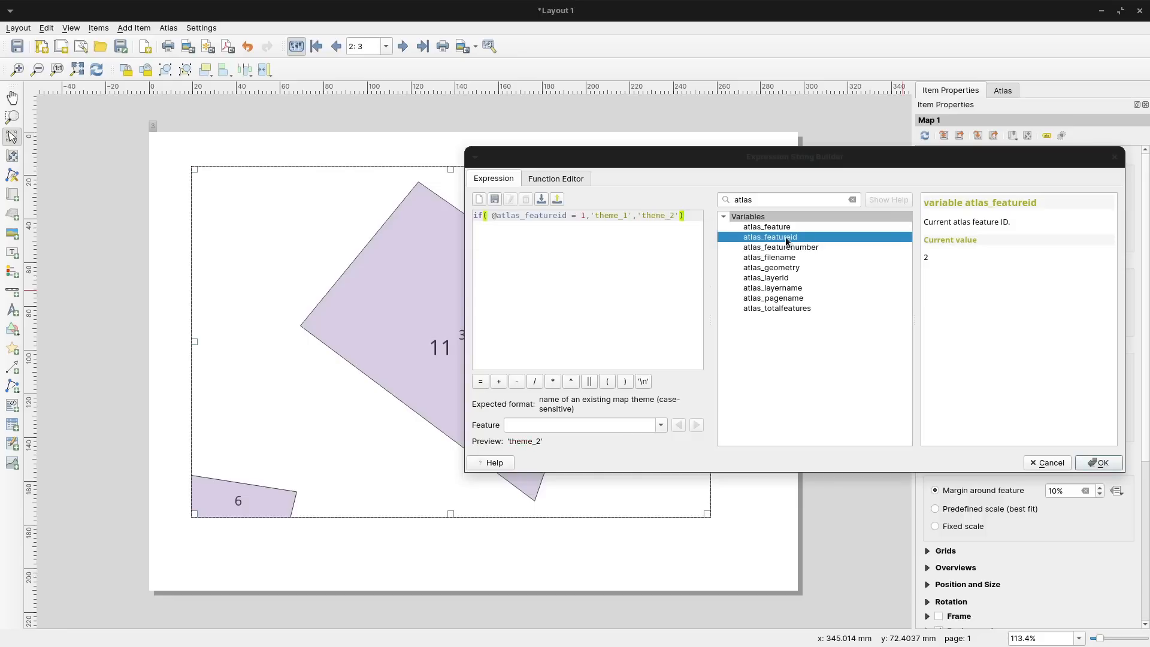
left_click(1108, 463)
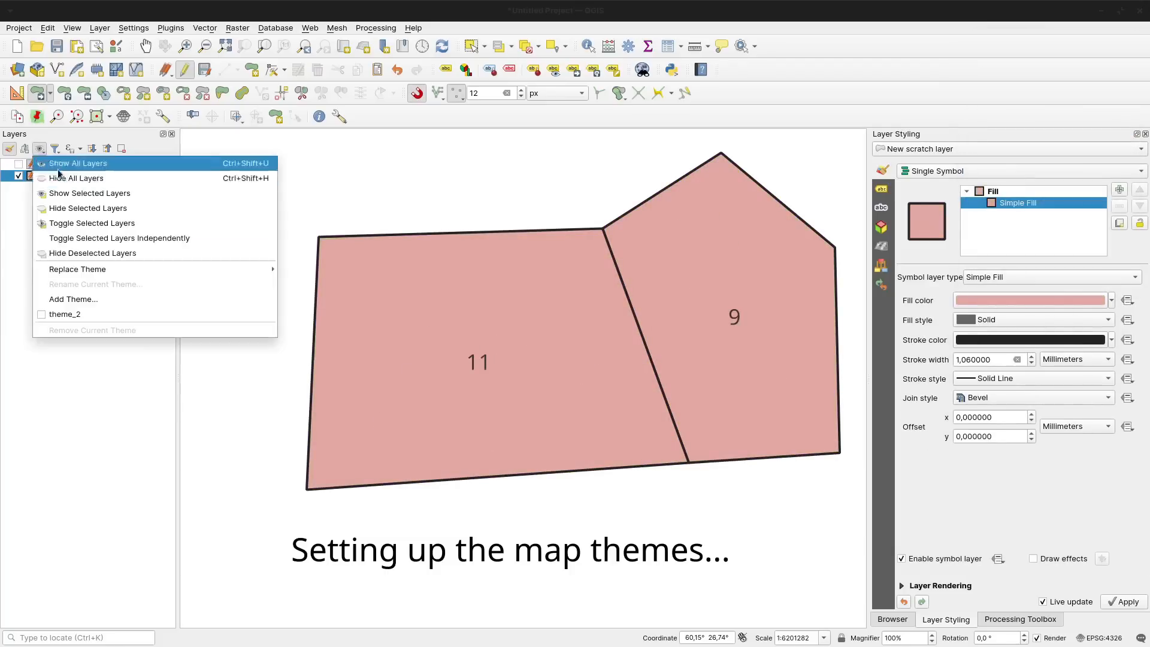
Add a map theme showing only New scratch layer, and open the map theme options with only the parcel layer visible.
left_click(170, 299)
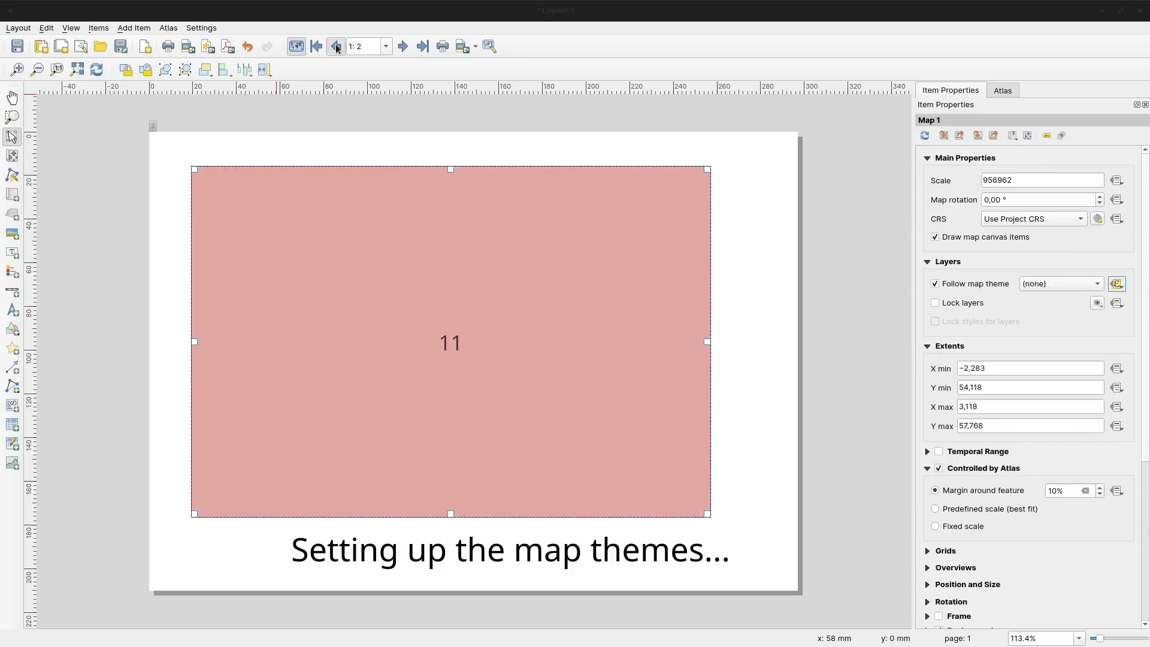
left_click(402, 46)
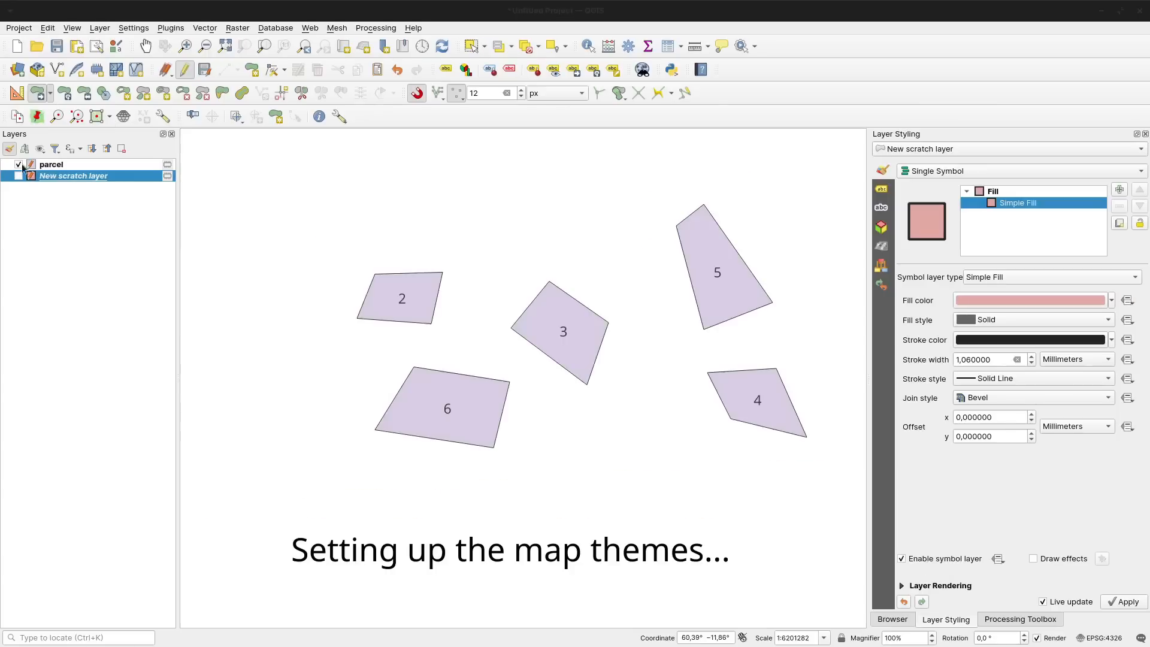
left_click(40, 147)
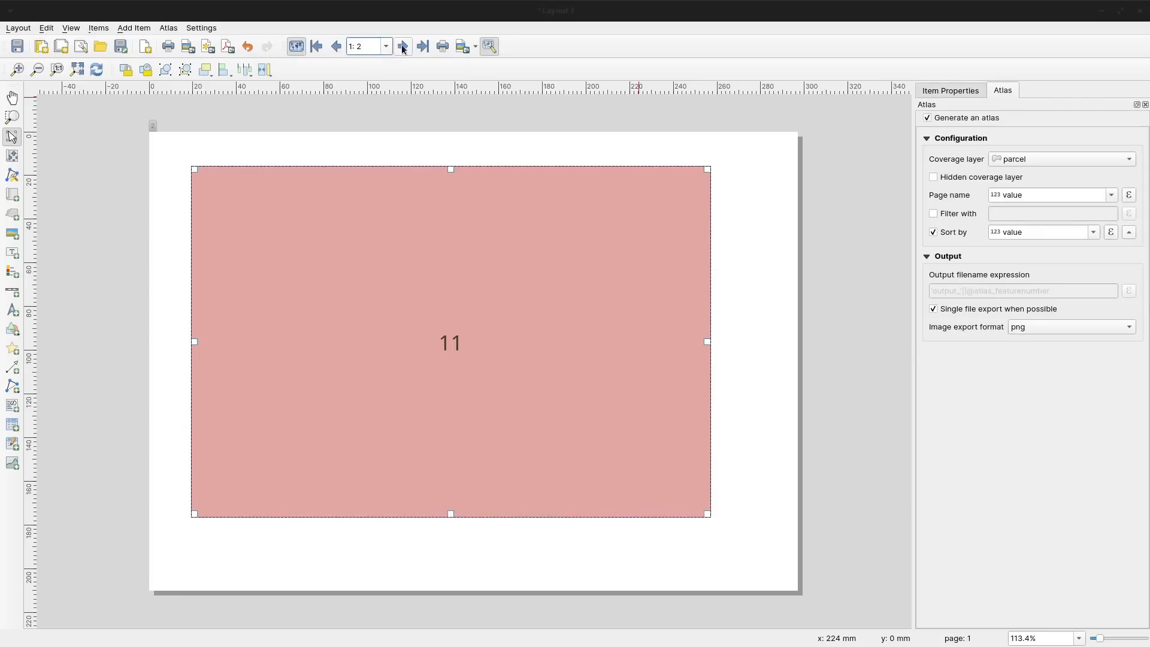
Preview the atlas pages in the layout, advancing from the first page to page 5.
left_click(403, 48)
left_click(403, 48)
left_click(403, 47)
left_click(403, 47)
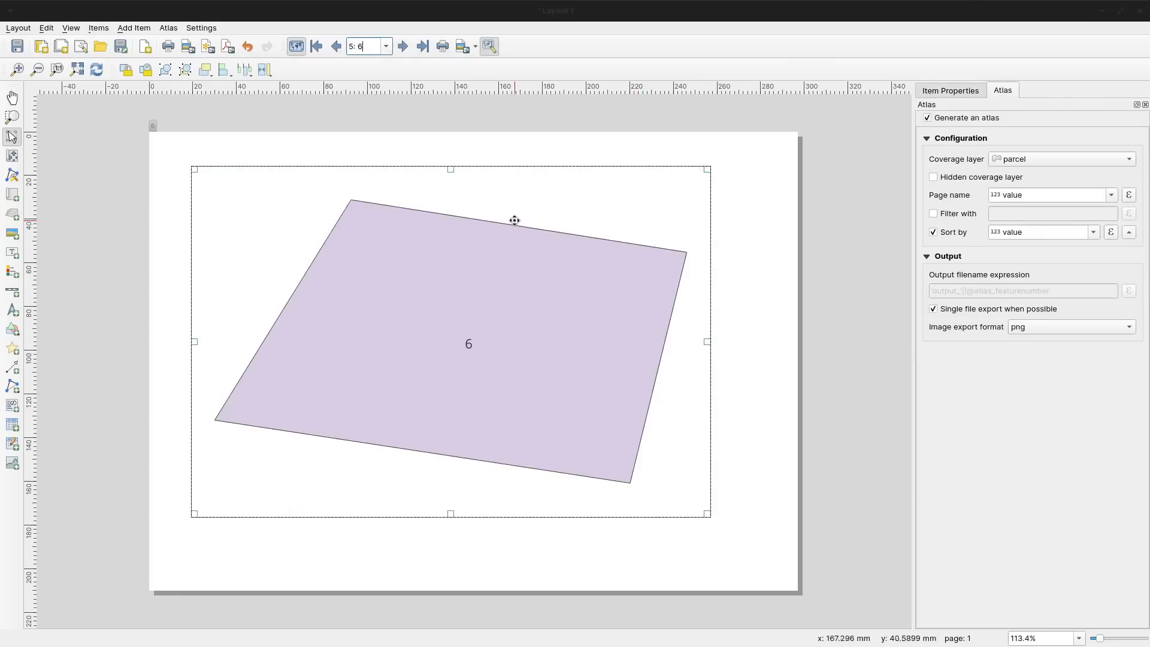
Open the expression of Map 1's theme override for editing.
left_click(934, 89)
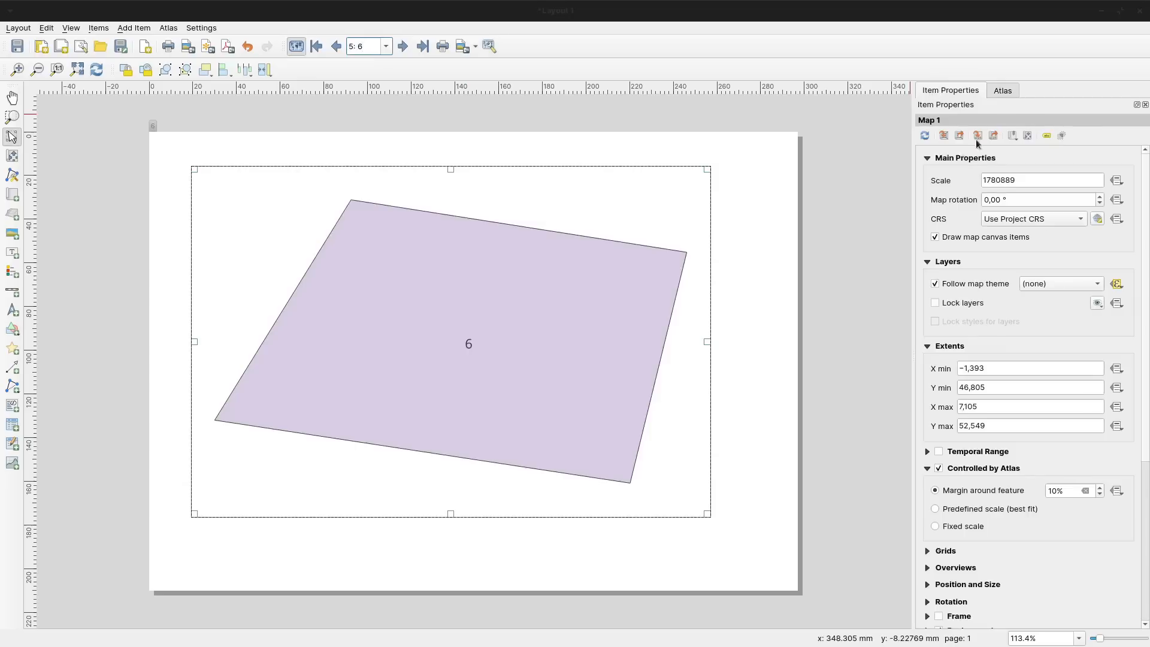
left_click(1118, 287)
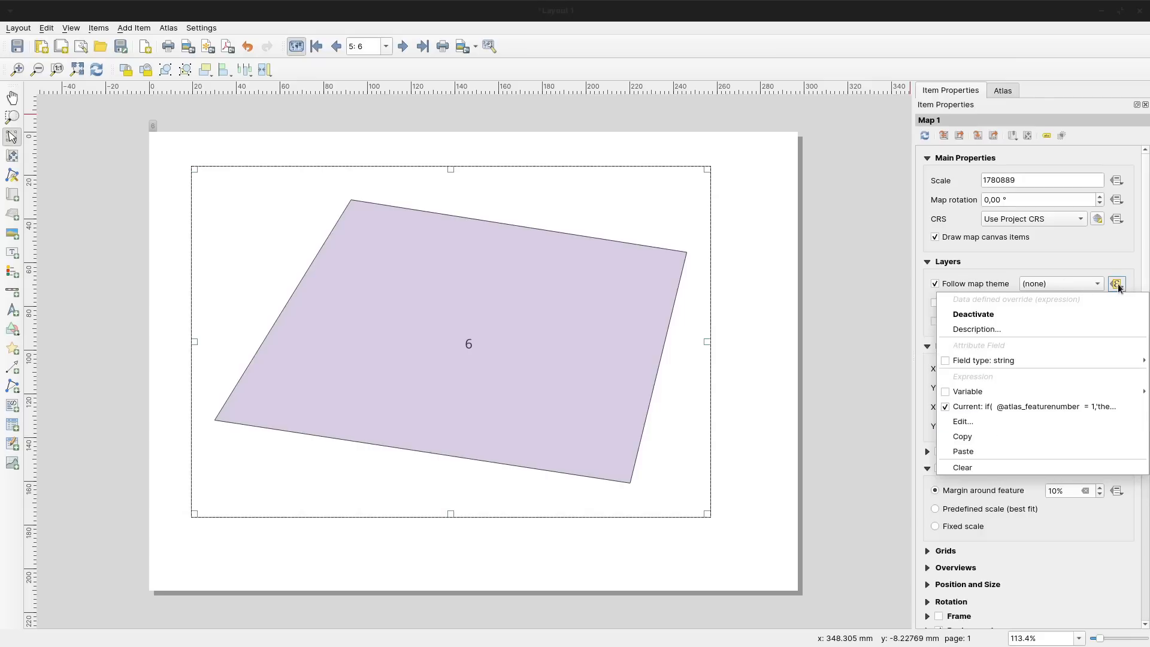
left_click(1008, 425)
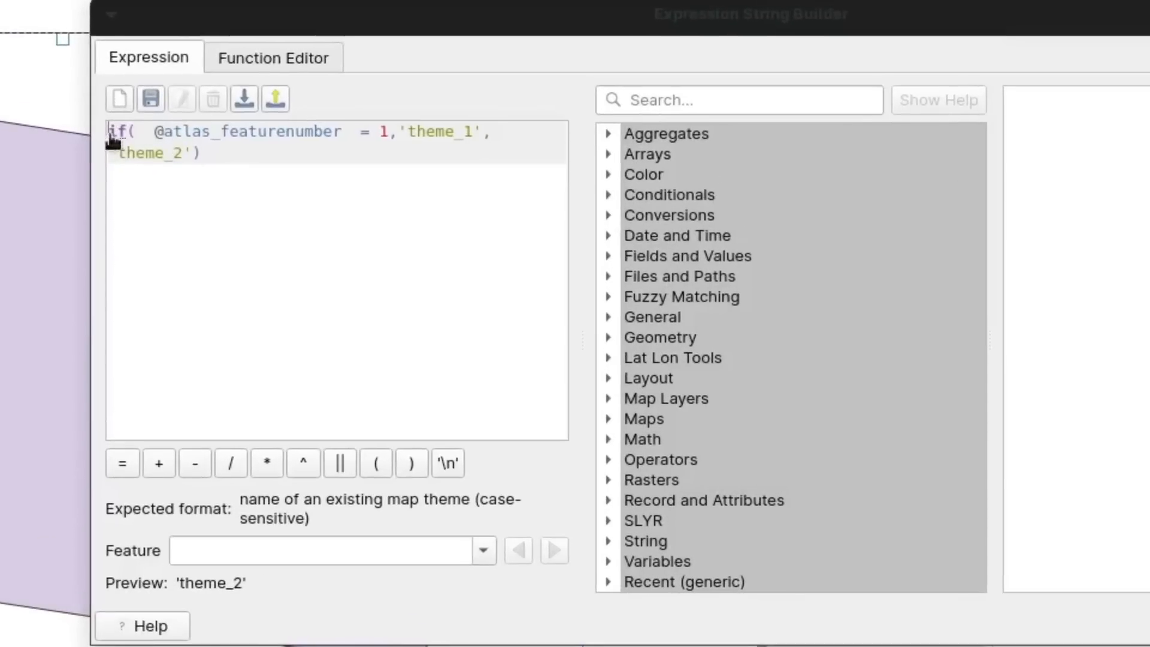
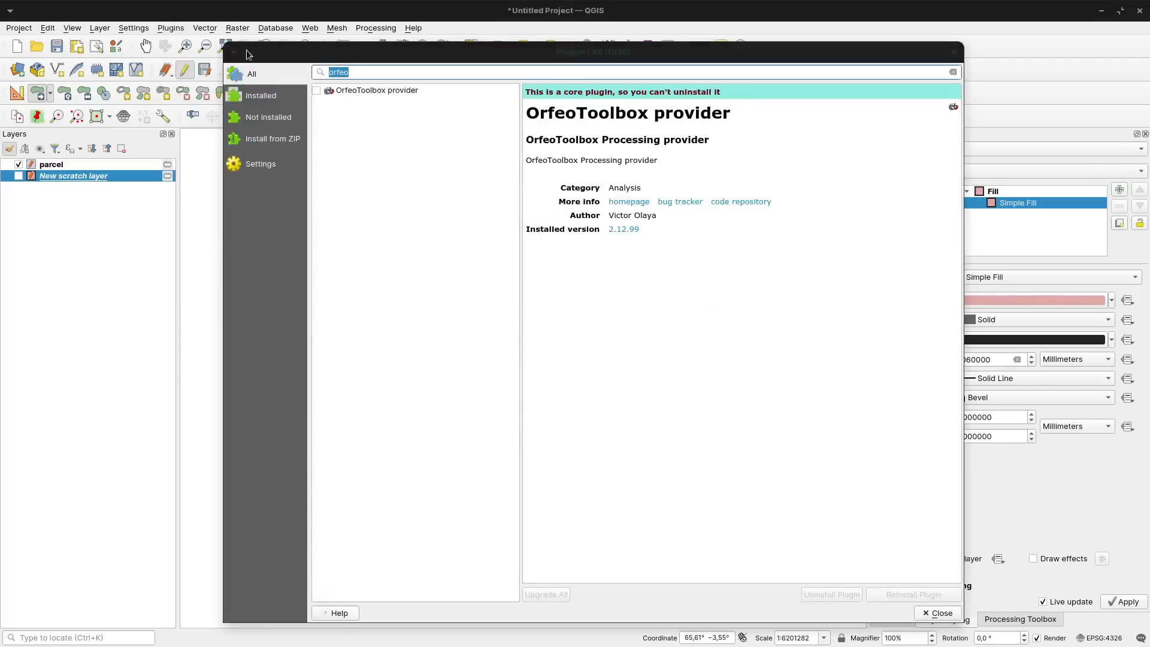
Search the plugins for "index g".
type("index")
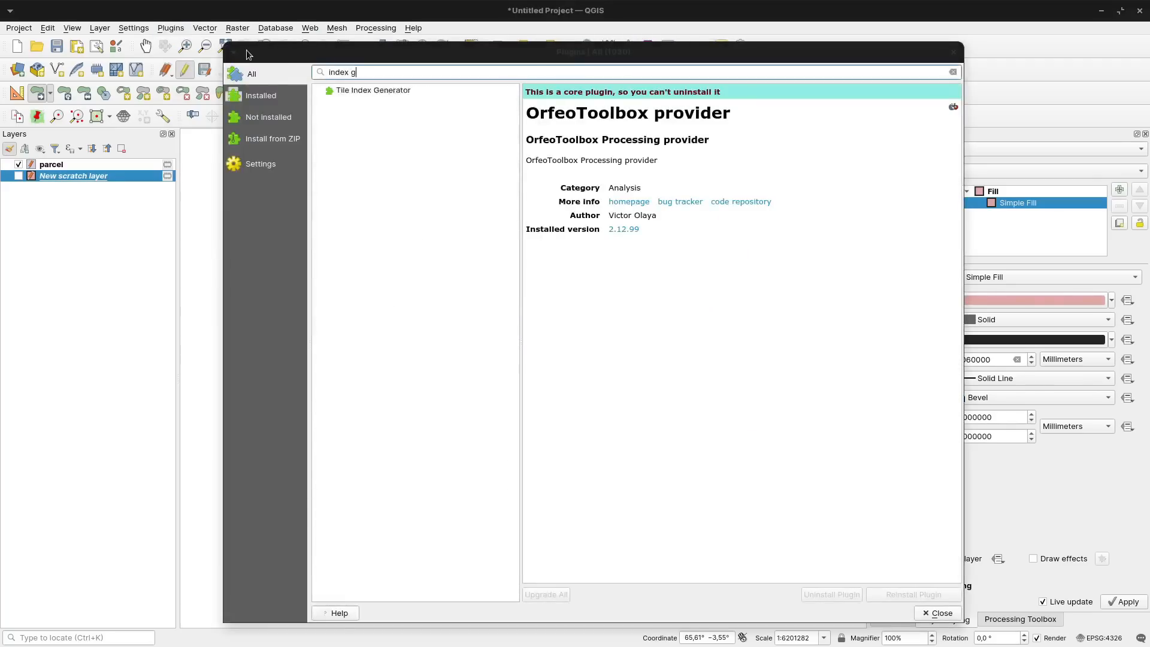
left_click(373, 117)
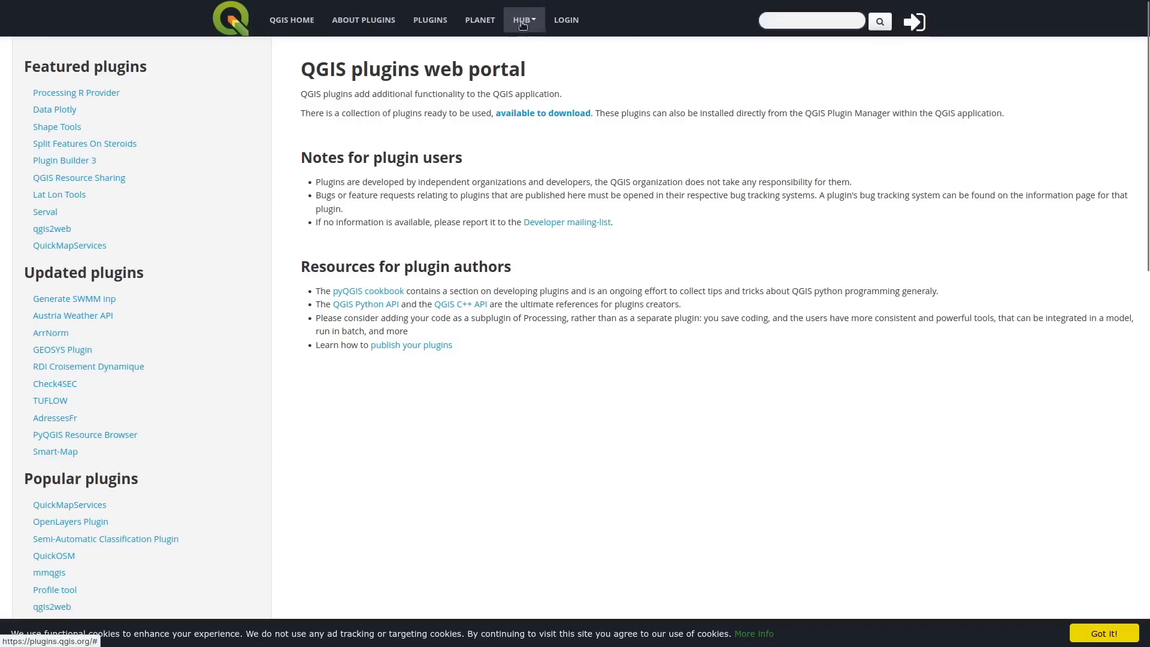
Open the models section of the QGIS hub website, search for "index" and open the Index Grid Creator page.
left_click(522, 21)
left_click(534, 90)
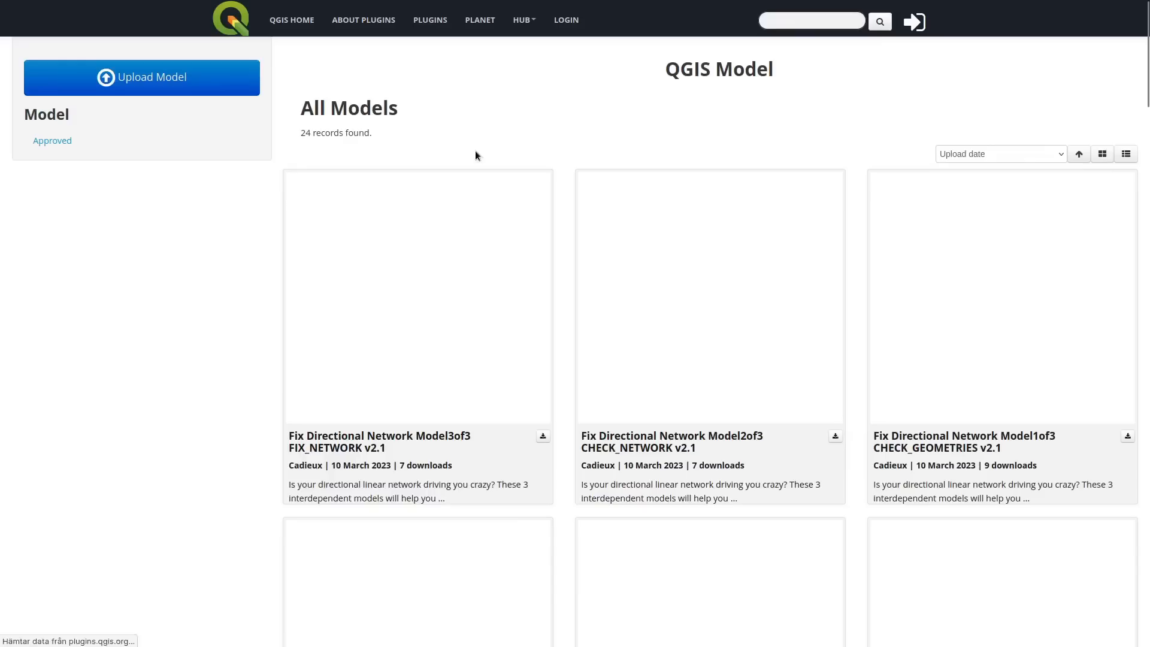
type("index")
key("Return")
left_click(437, 380)
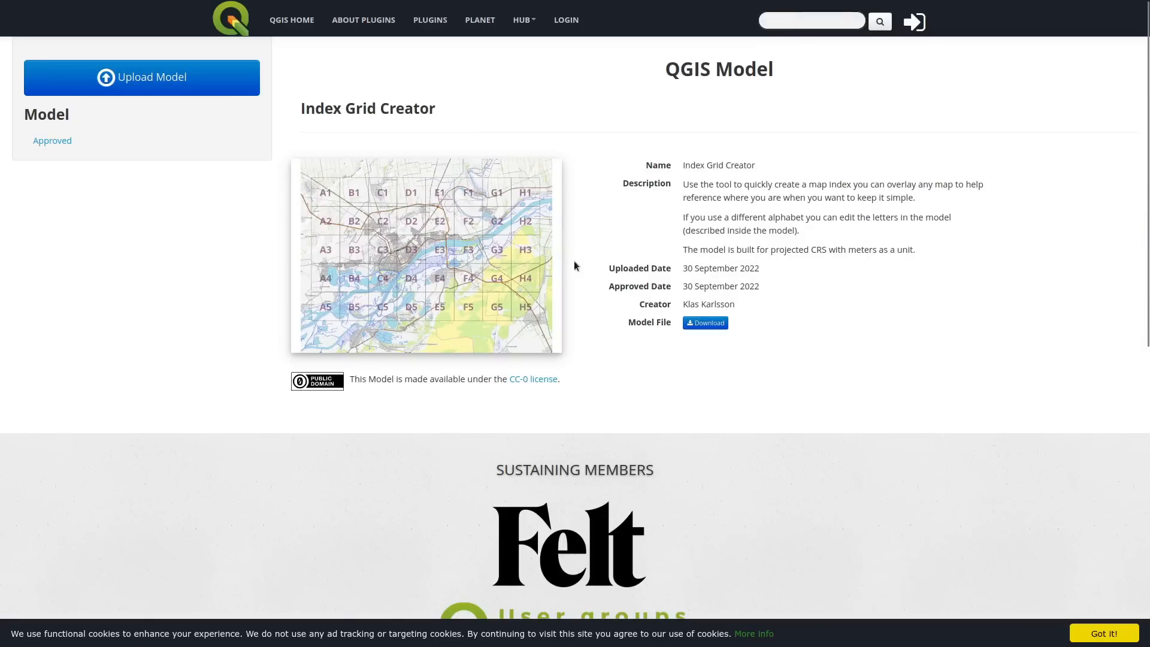
Download the Index Grid Creator model and extract index-grid-creator.zip into the Hämtningar folder.
left_click(714, 322)
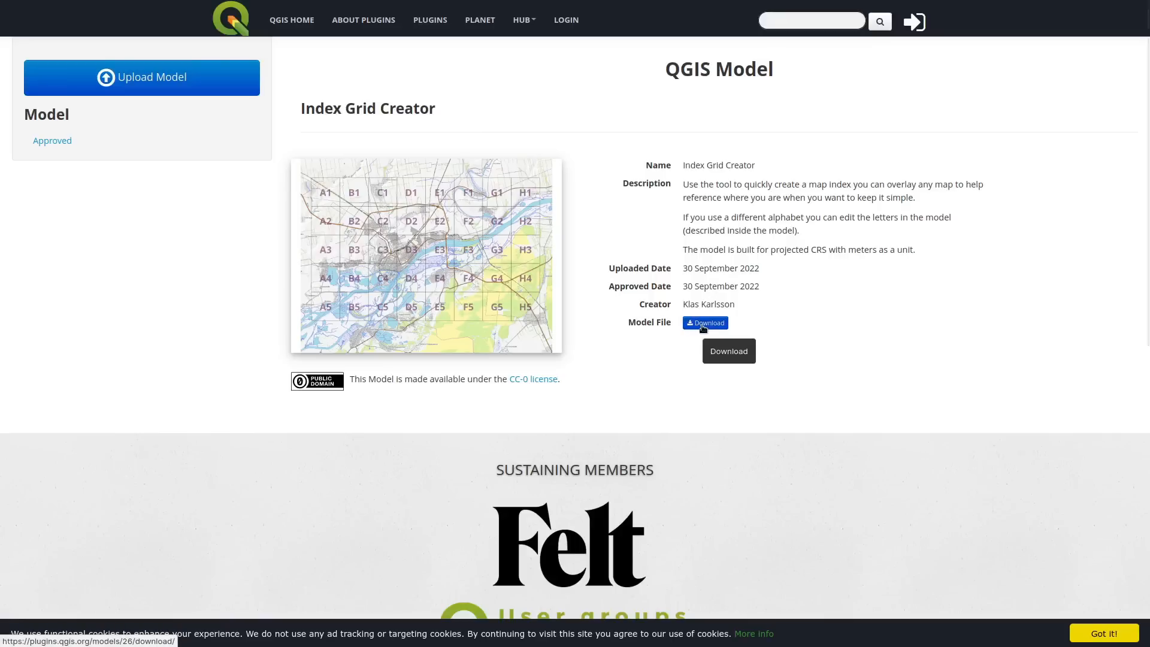
left_click(703, 327)
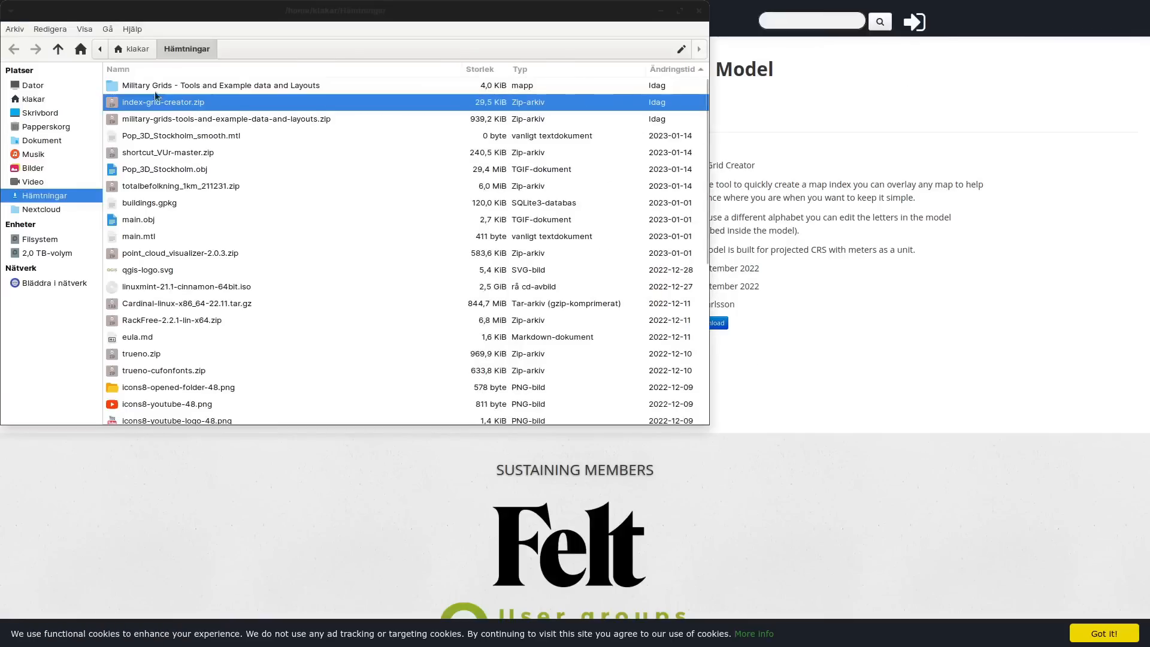
double_click(157, 101)
left_click(428, 179)
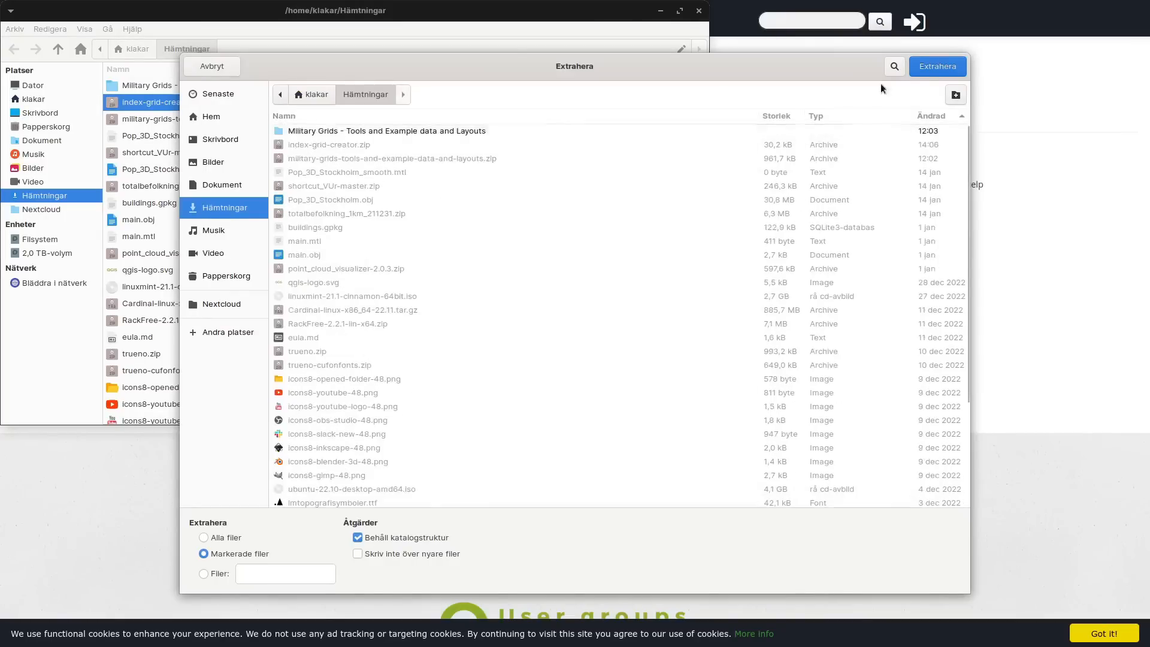
left_click(937, 66)
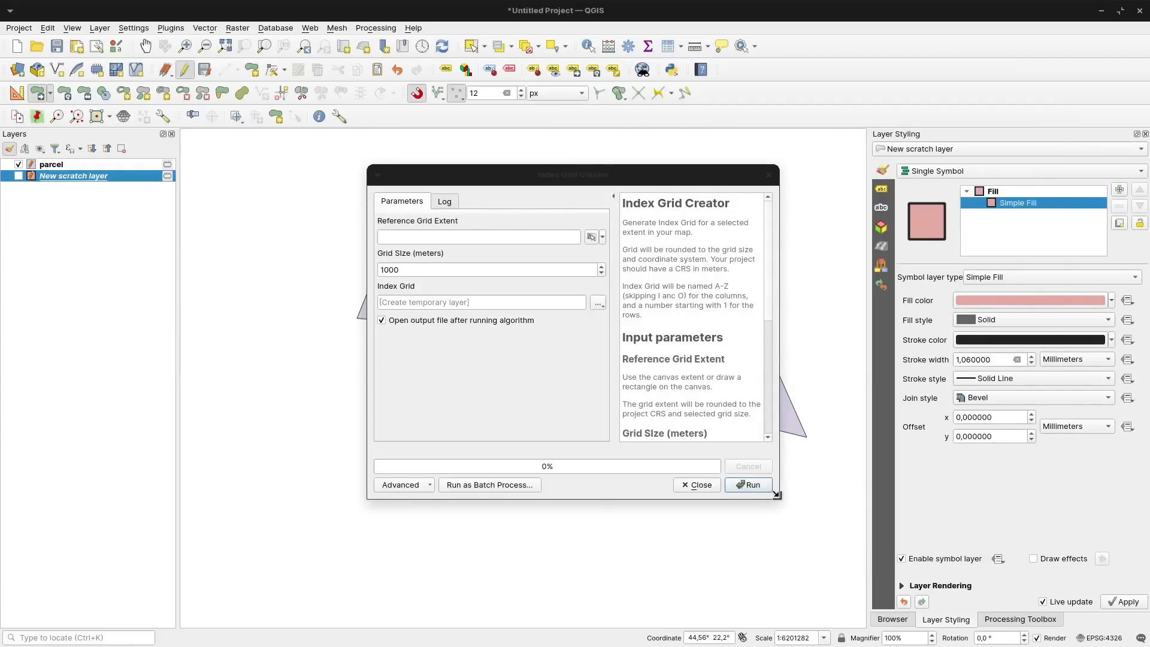
Enlarge the Index Grid Creator dialog, read the tool's description and input parameters, and close it.
left_click_drag(793, 495, 926, 455)
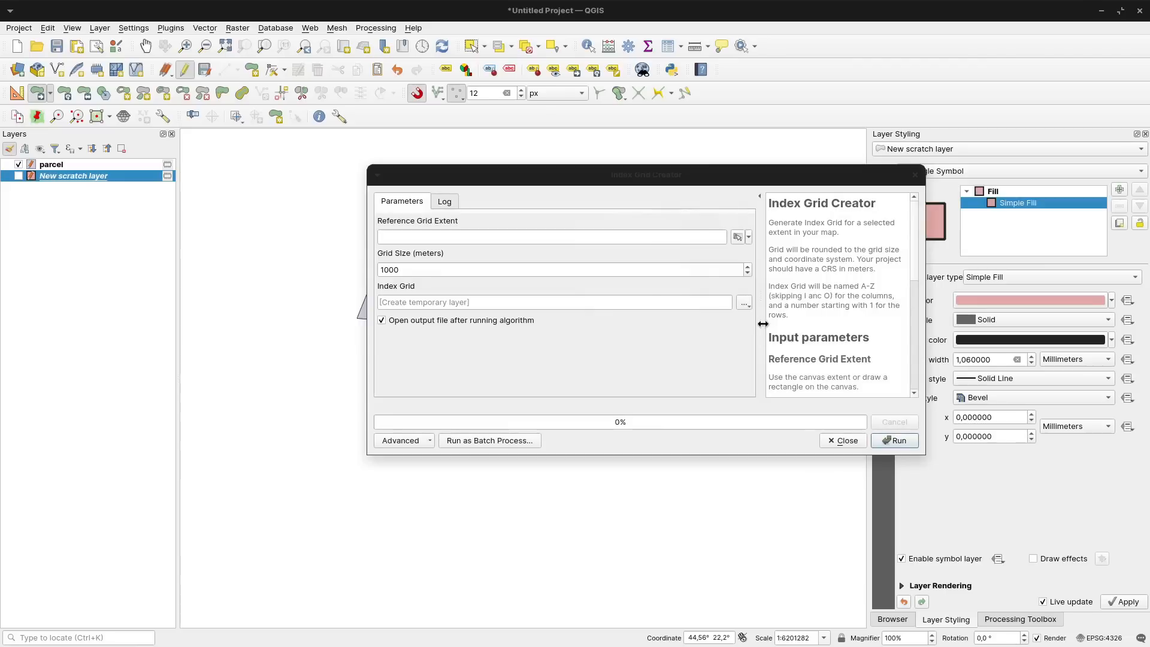
left_click_drag(762, 324, 606, 323)
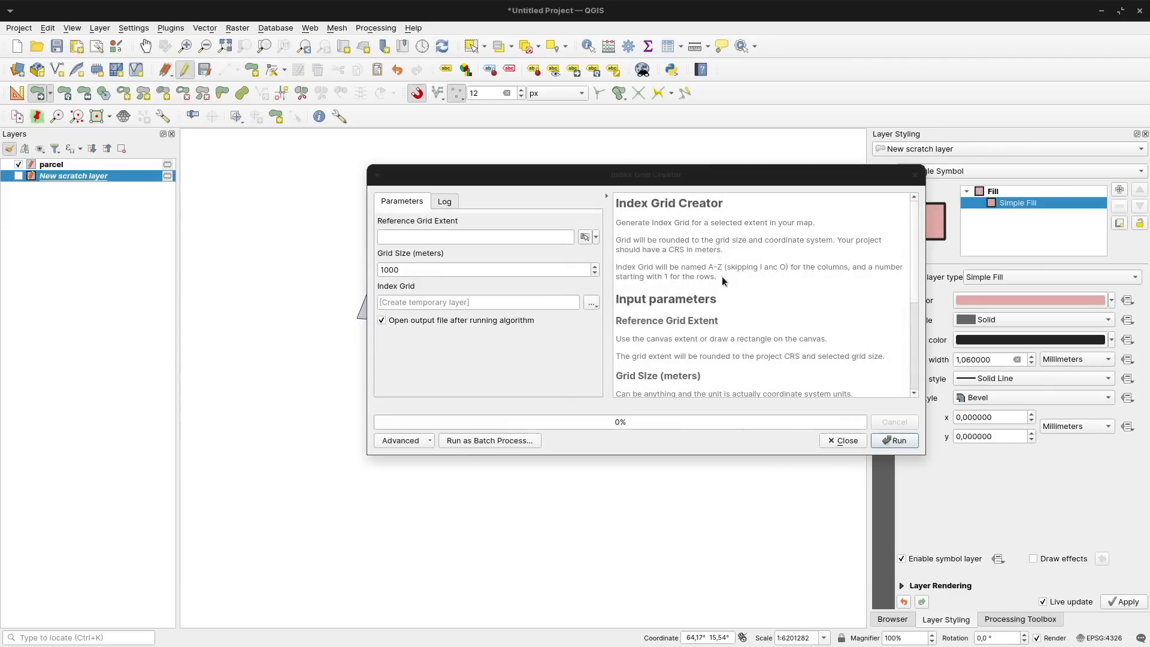
left_click_drag(916, 248, 932, 289)
scroll(905, 267, "up", 2)
left_click_drag(551, 177, 444, 185)
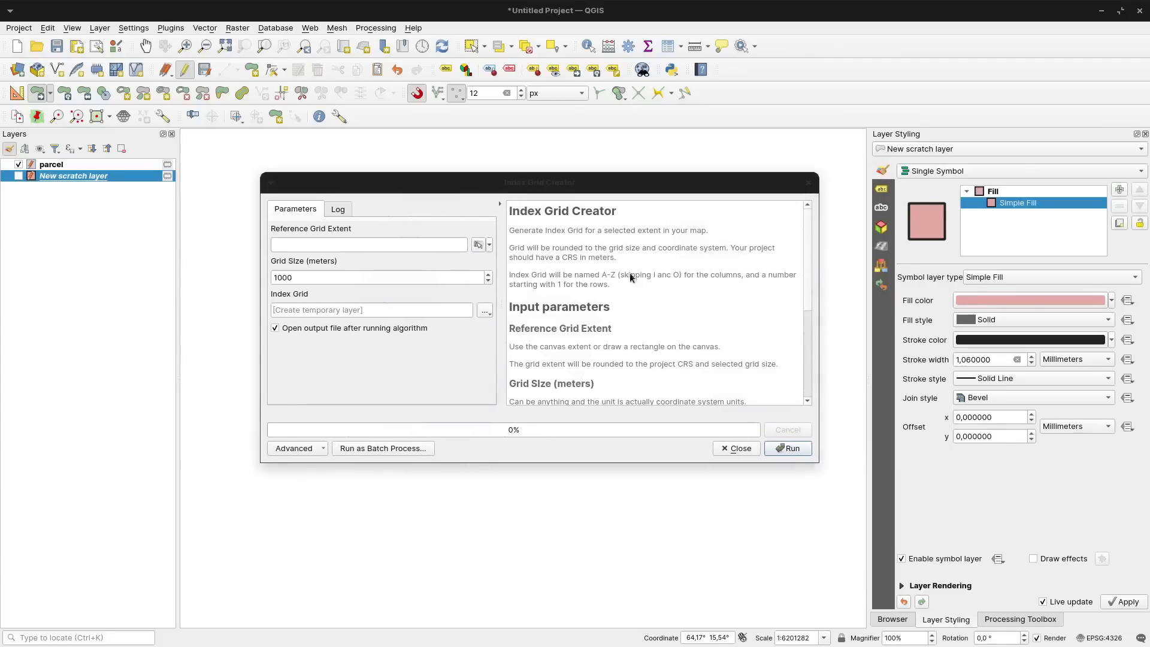
left_click(740, 448)
Switch back to the Index Grid Creator model page in the web browser.
key("alt+Tab")
key("alt+Tab")
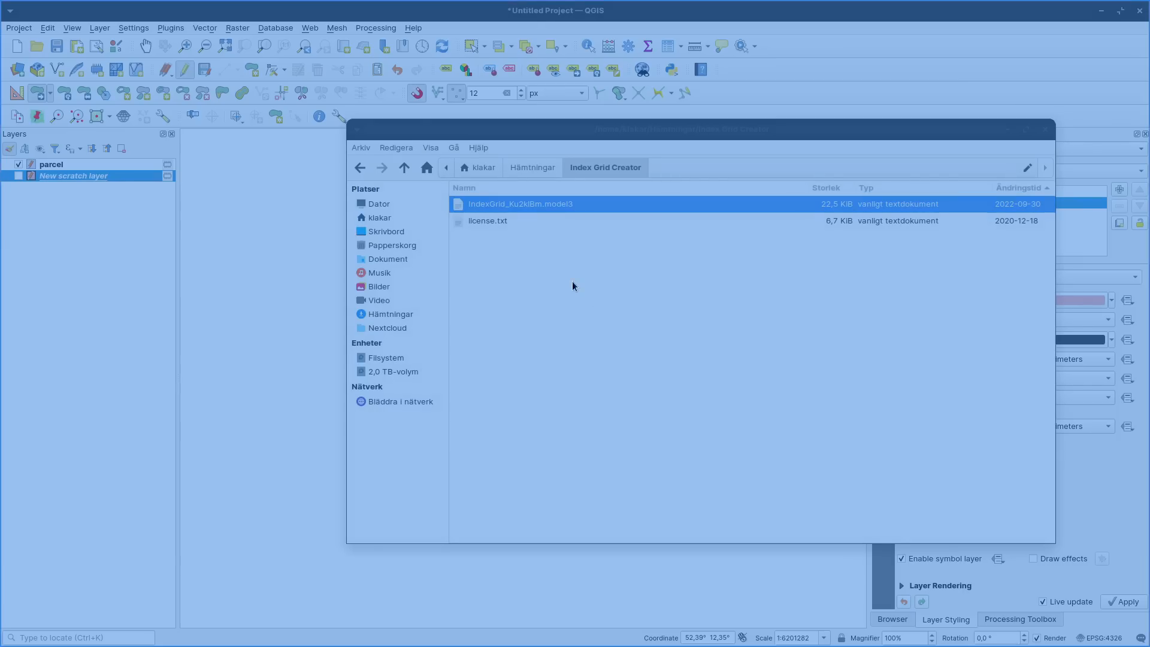
key("alt+Tab")
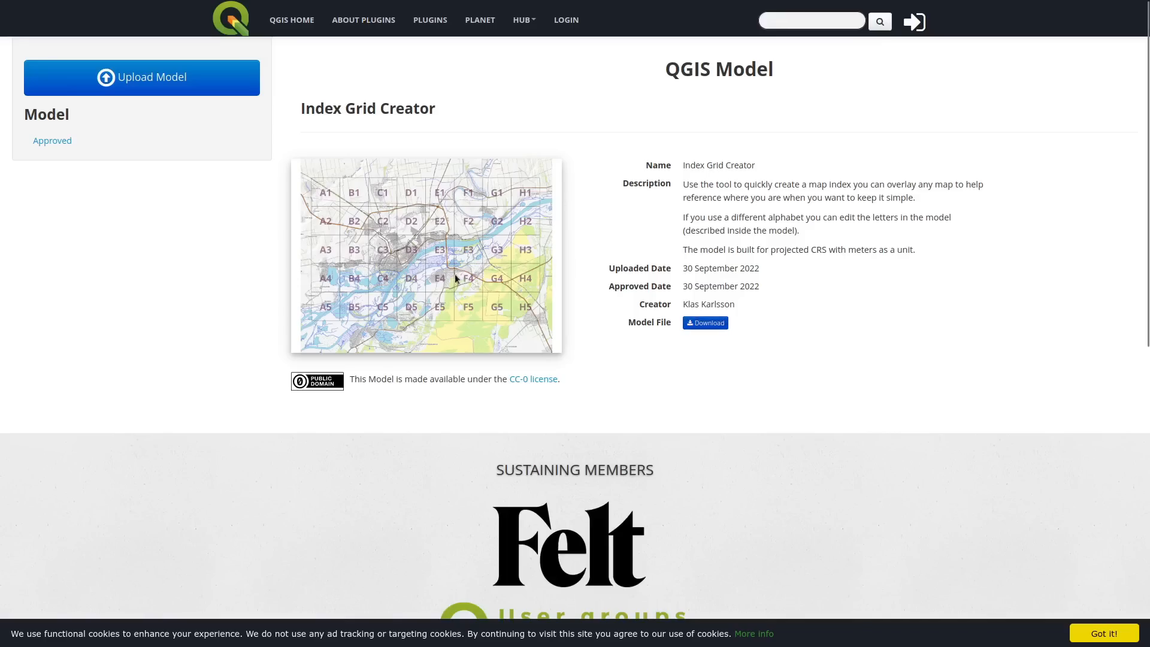
Switch to the QGIS project with the numbered parcels and turn on the New scratch layer.
key("ctrl+Tab")
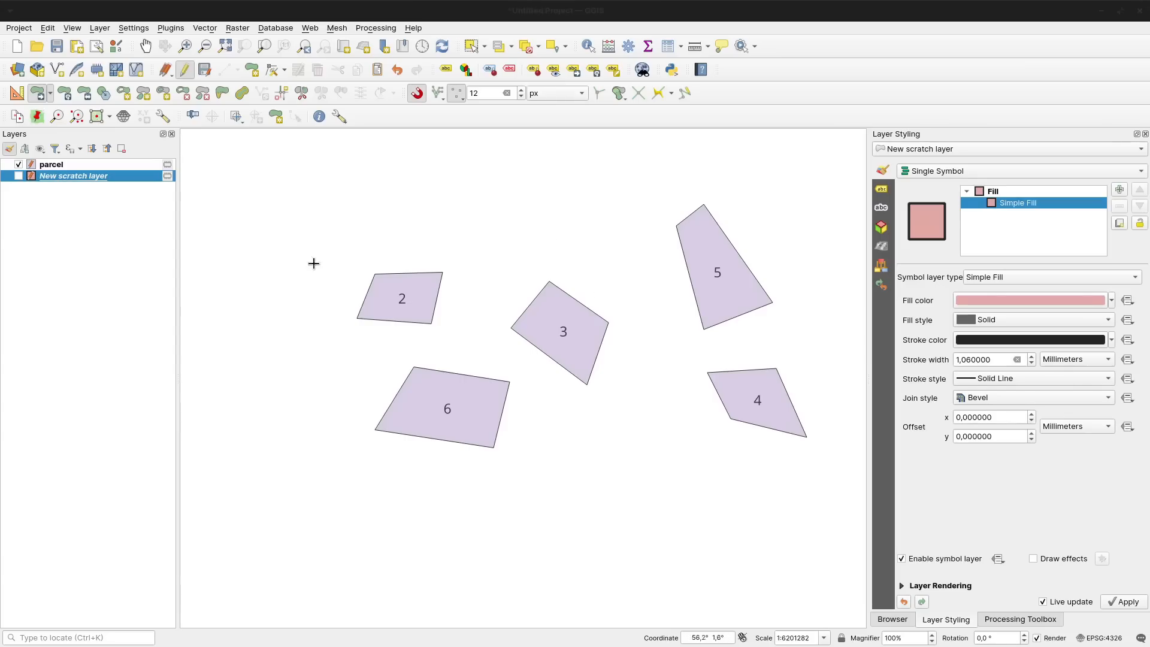
left_click(18, 176)
left_click_drag(621, 277, 561, 314)
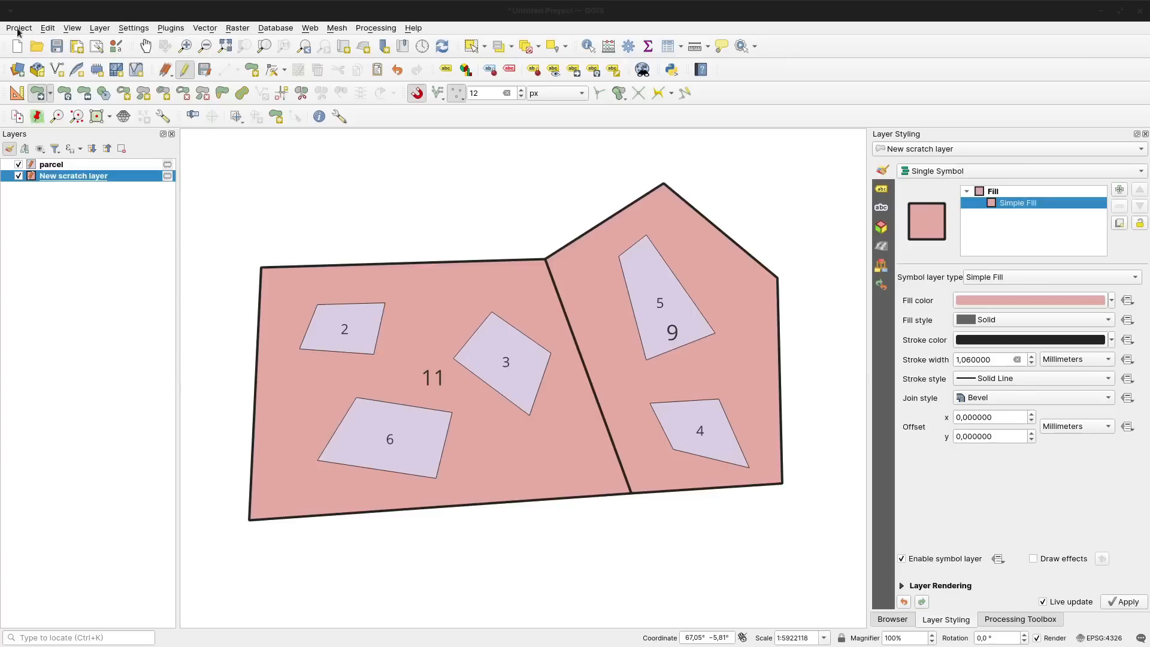
Start exporting the map to an image and set the export extent to the map canvas.
left_click(52, 28)
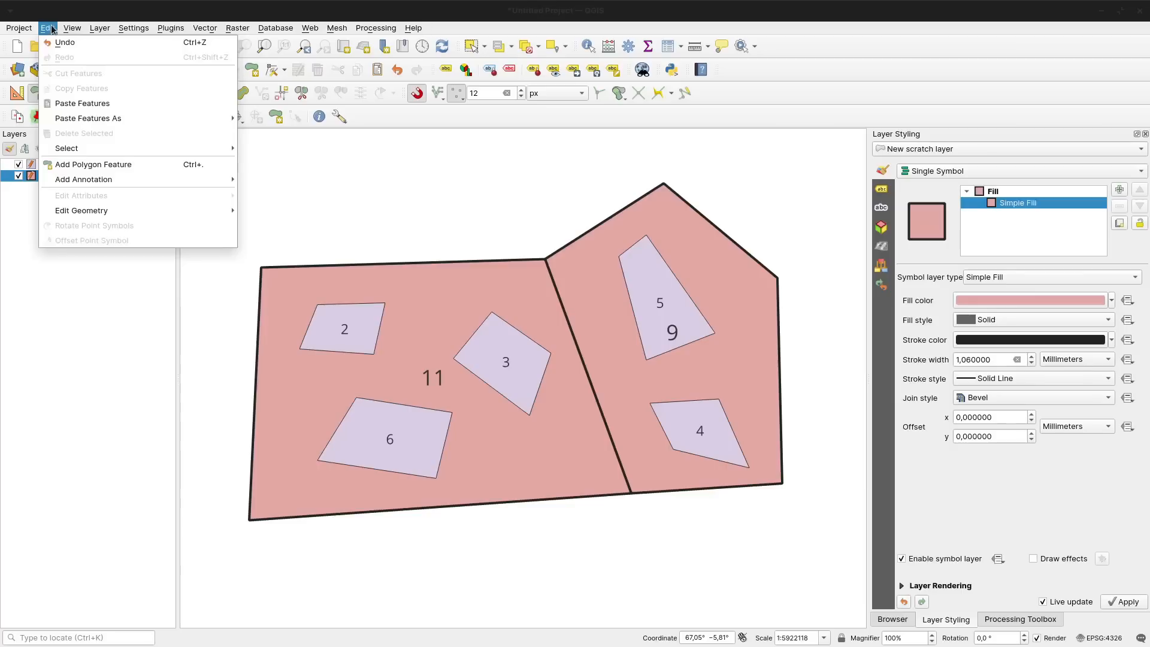
left_click(52, 29)
left_click(70, 28)
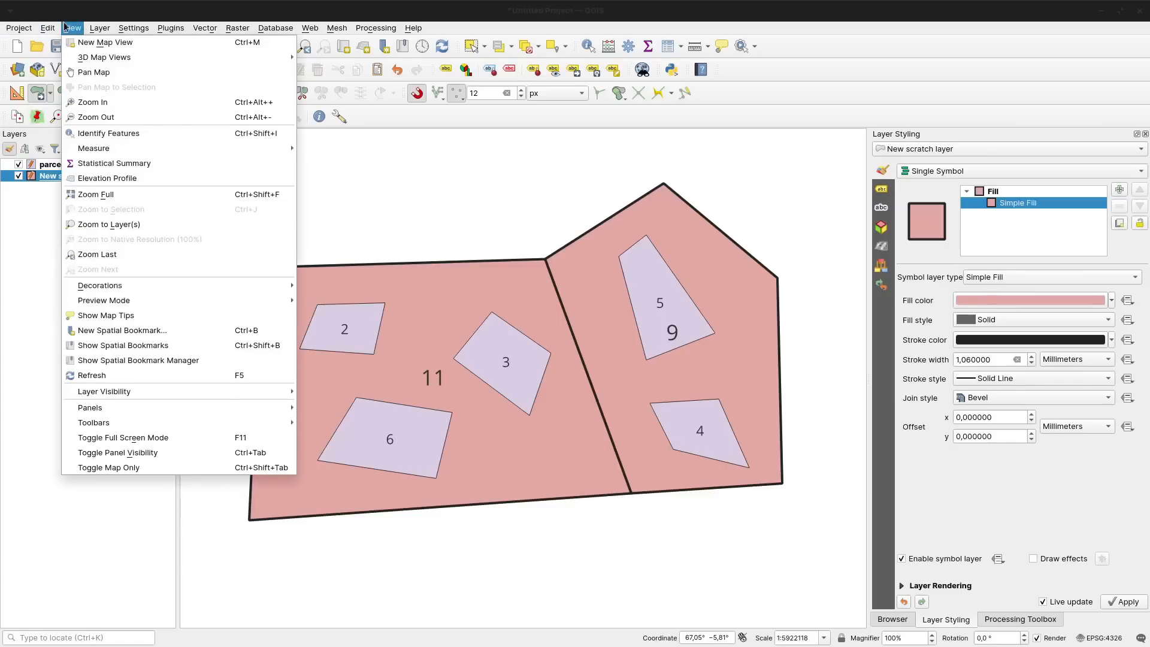
mouse_move(15, 27)
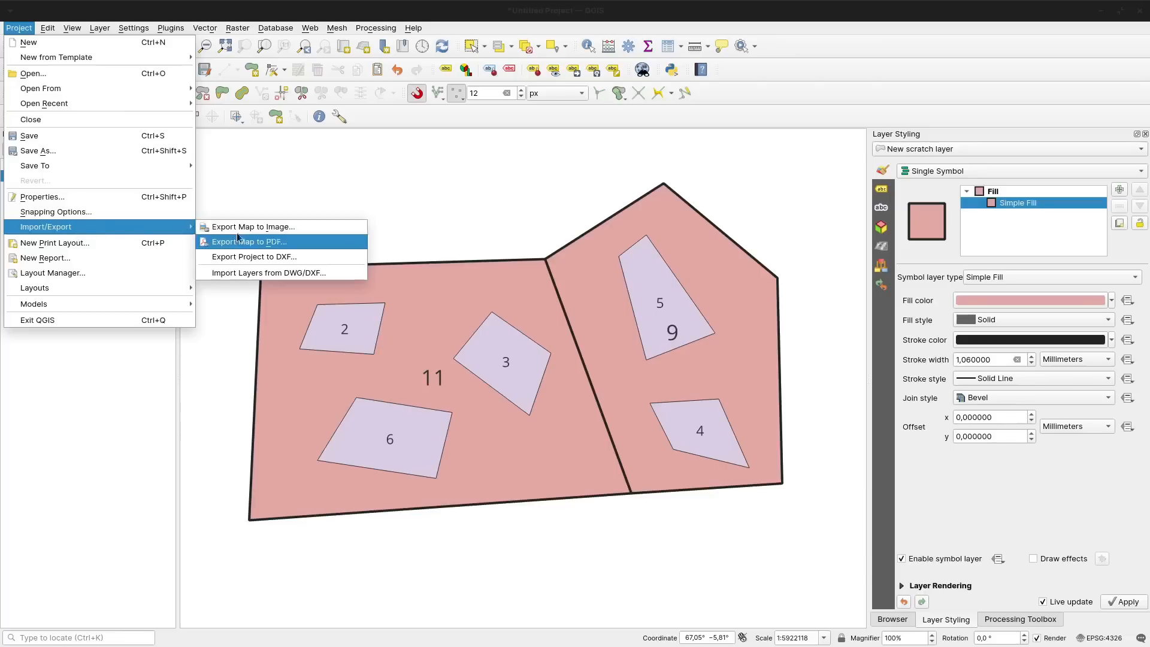
left_click(276, 227)
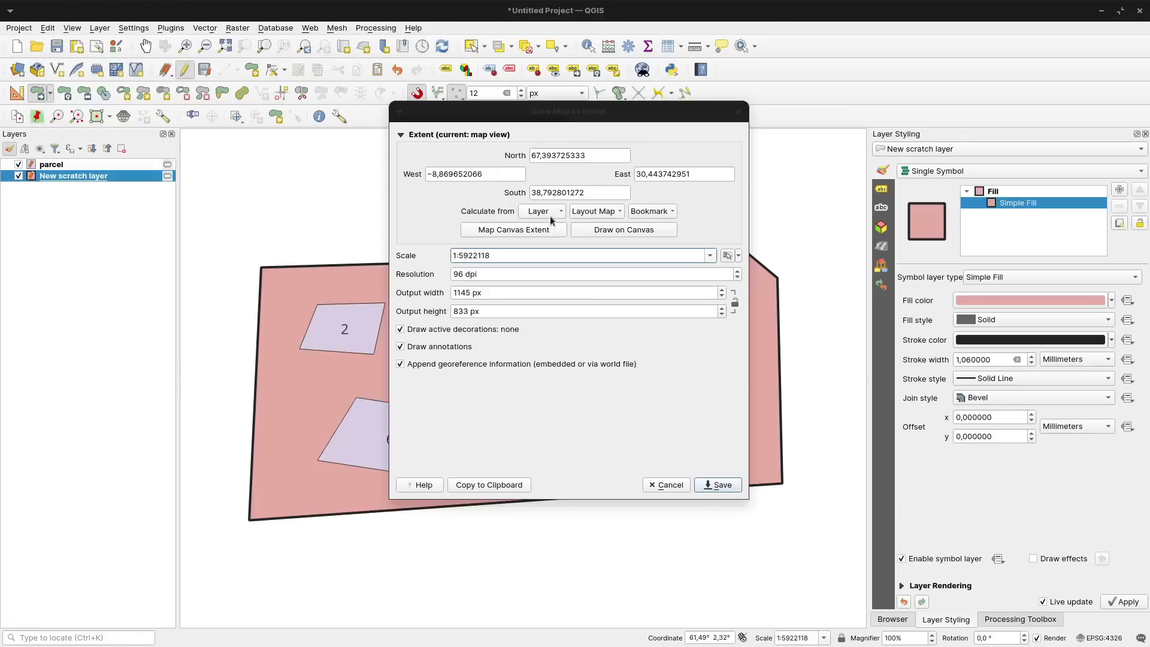
left_click(521, 229)
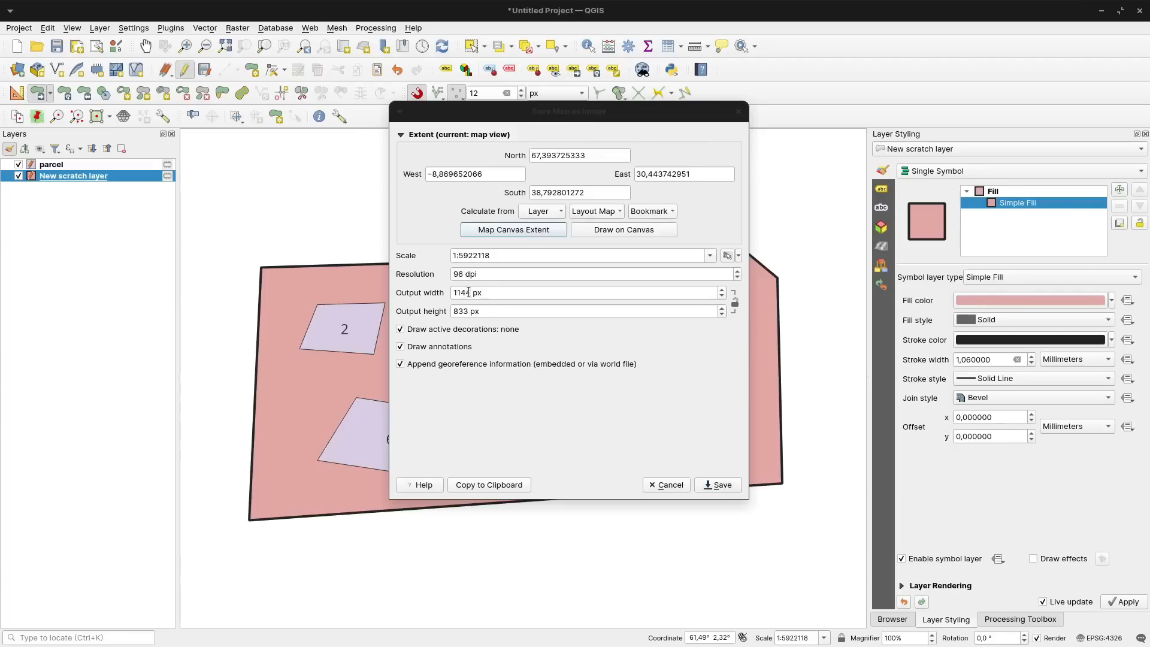
scroll(469, 293, "up", 3)
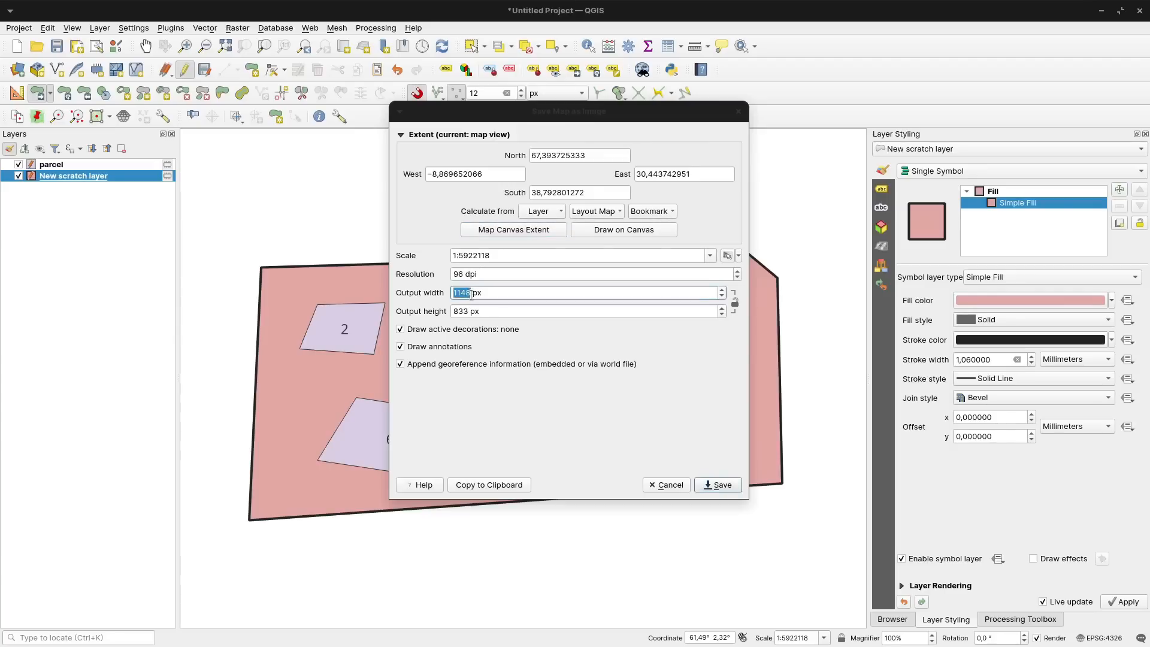
scroll(471, 292, "up", 4)
key("Tab")
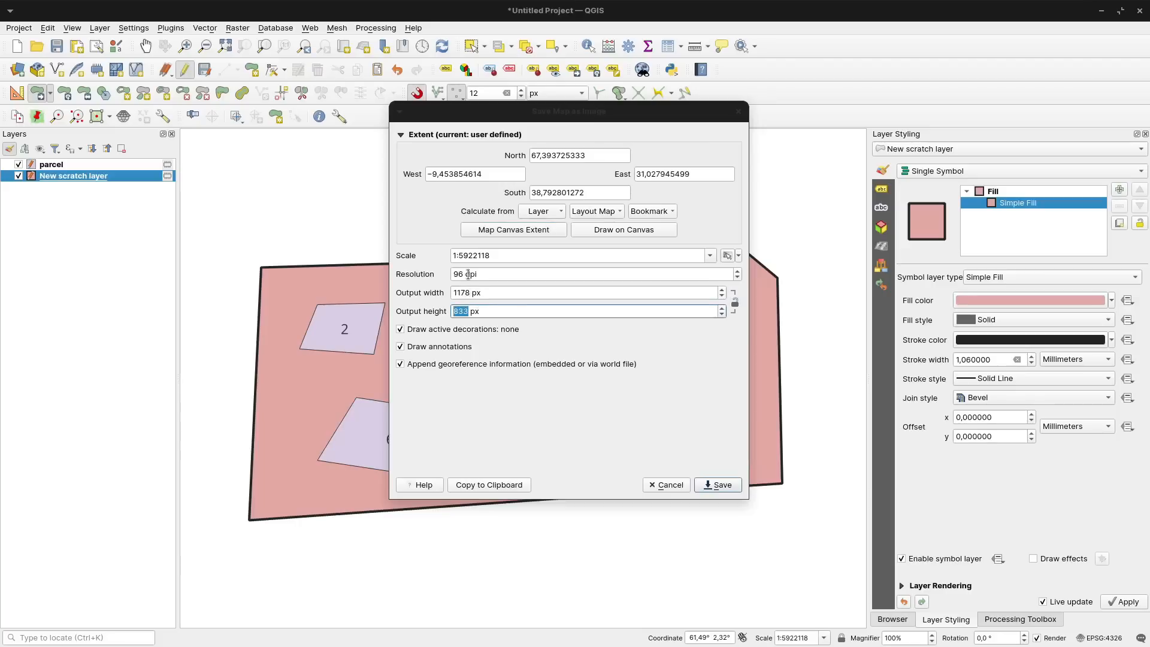
left_click(527, 232)
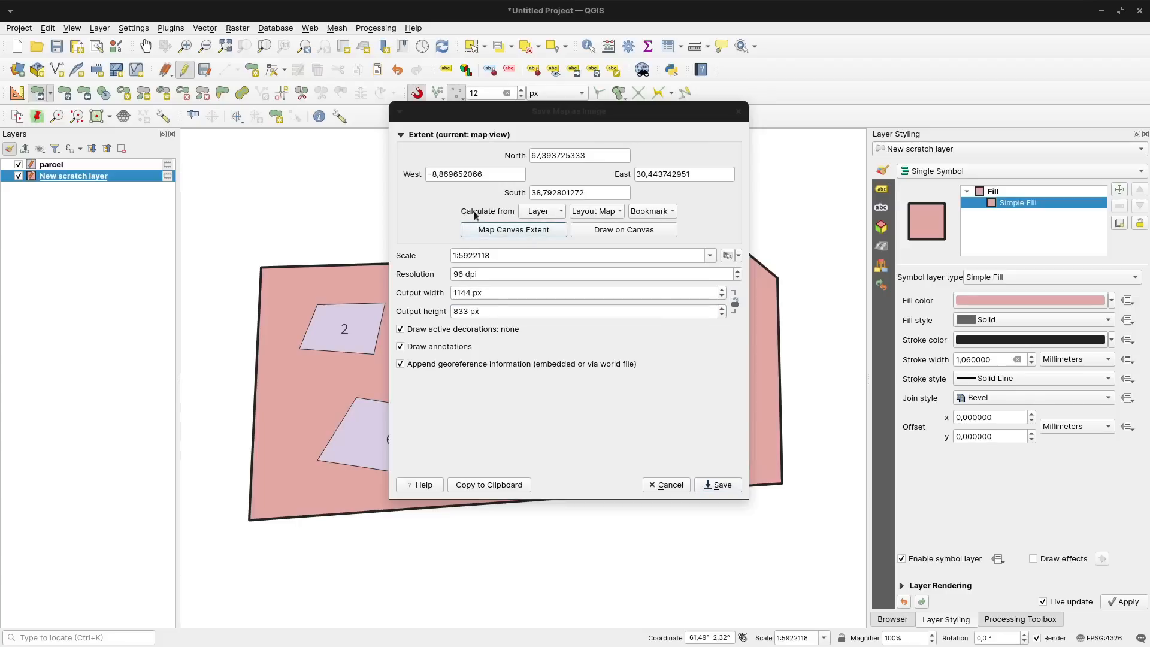
Set the image export resolution to 300 dpi and reapply the map canvas extent.
double_click(462, 275)
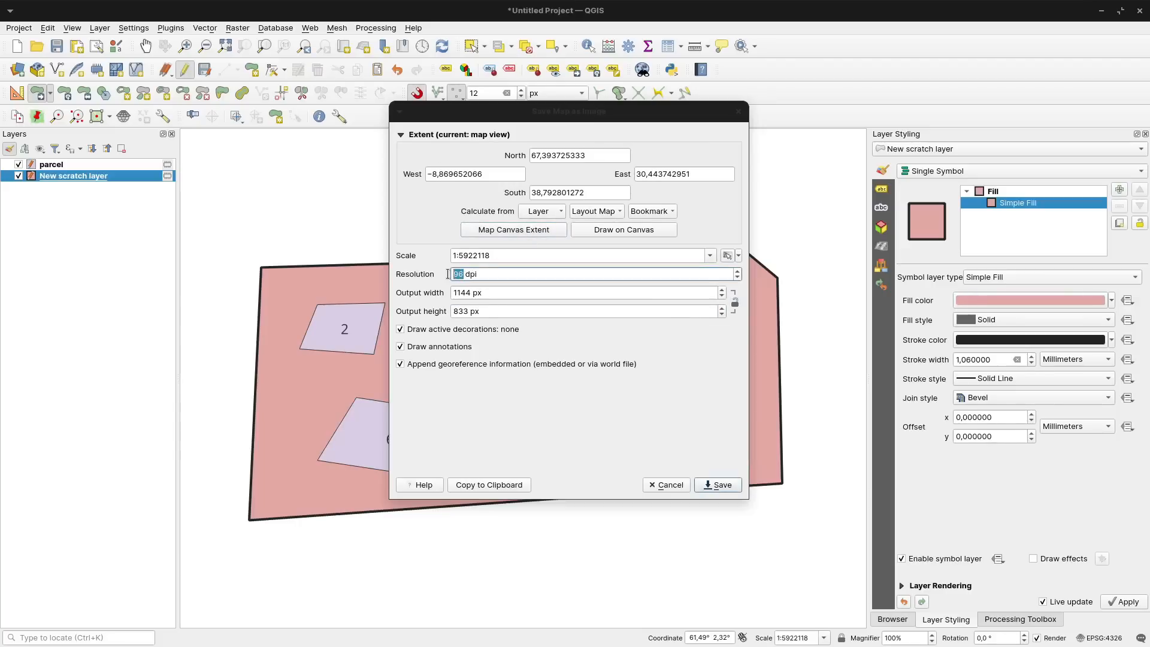
type("300")
left_click(501, 289)
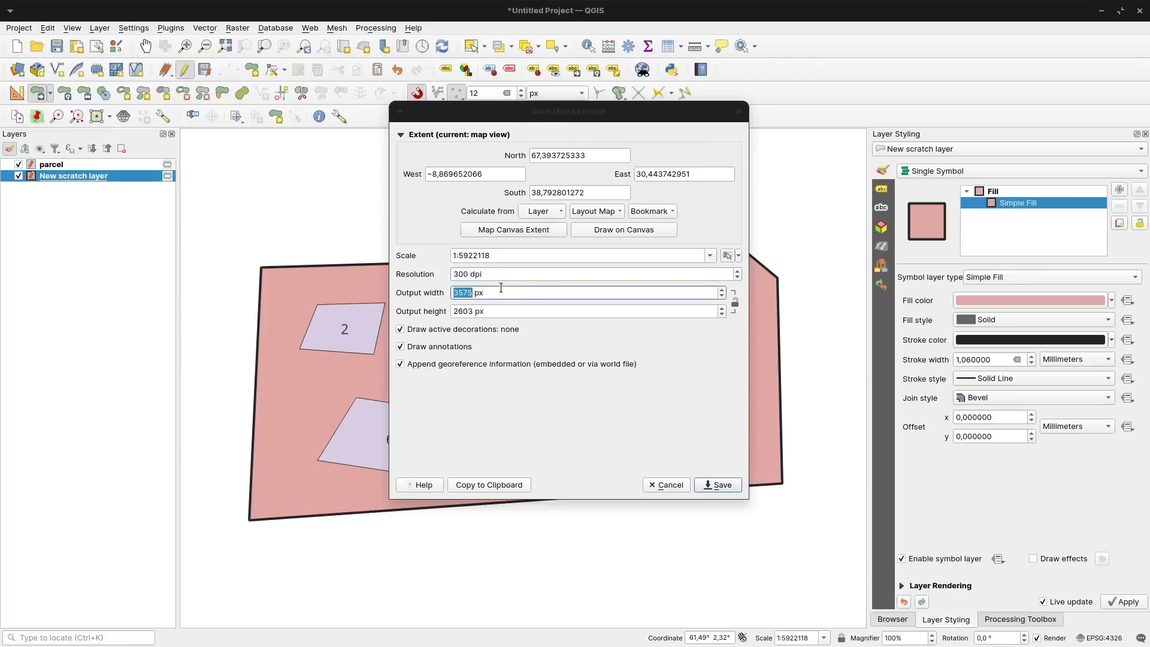
left_click(516, 232)
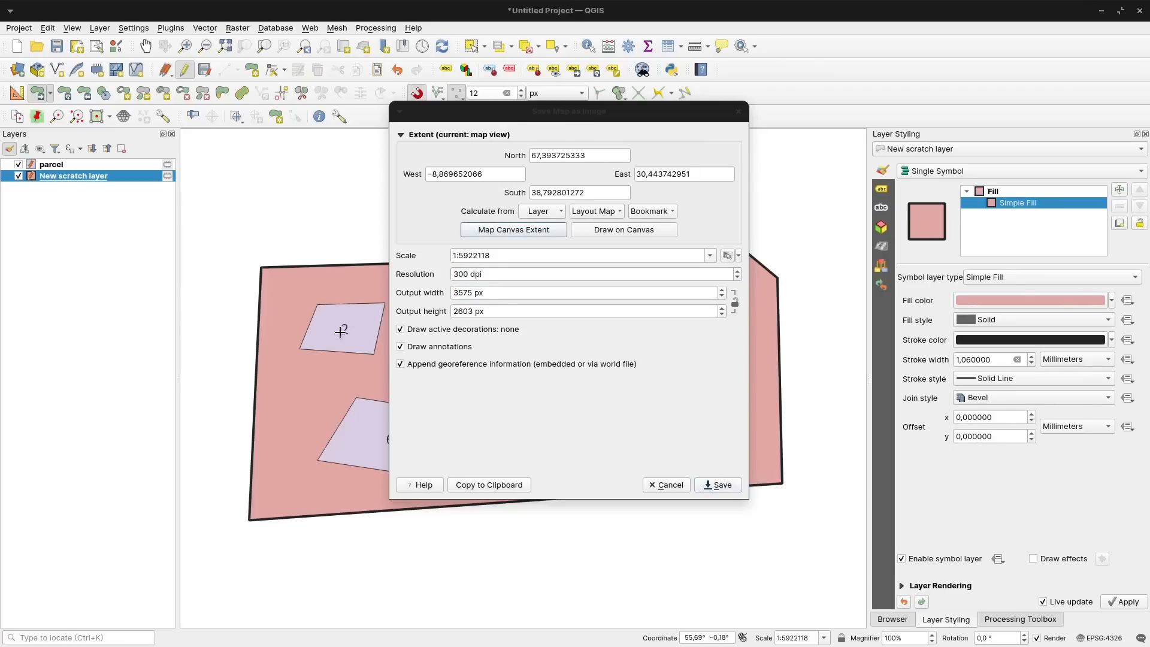
Save the map image in TIF format in the Bilder folder as test_map.tig.tif.
left_click(720, 484)
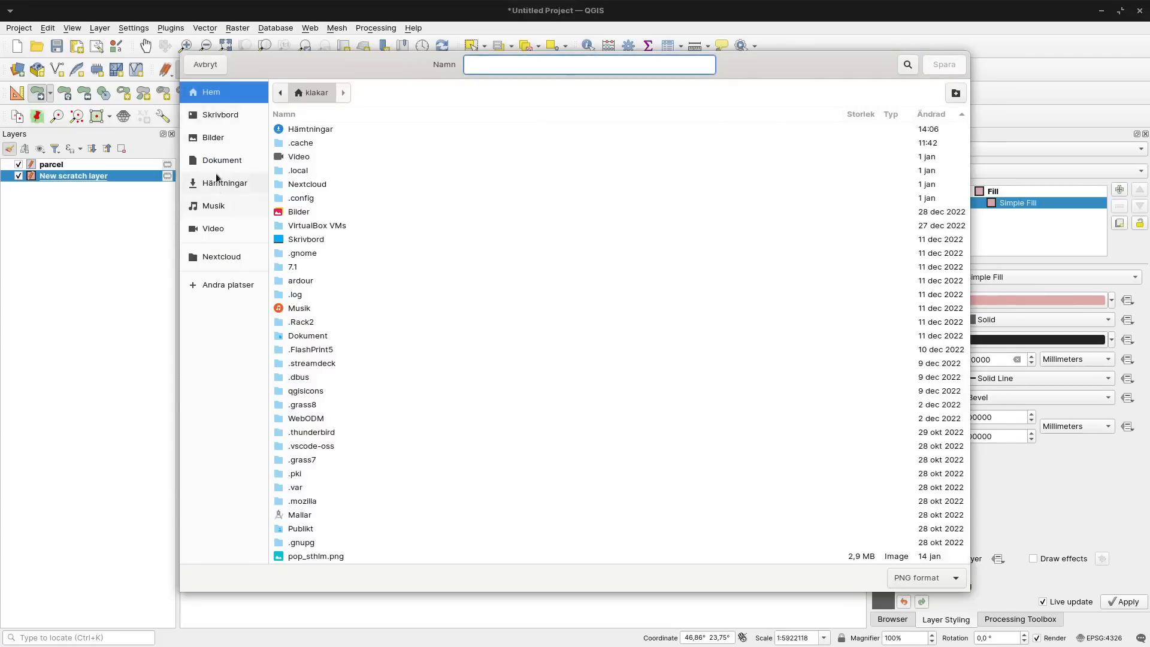
left_click(210, 139)
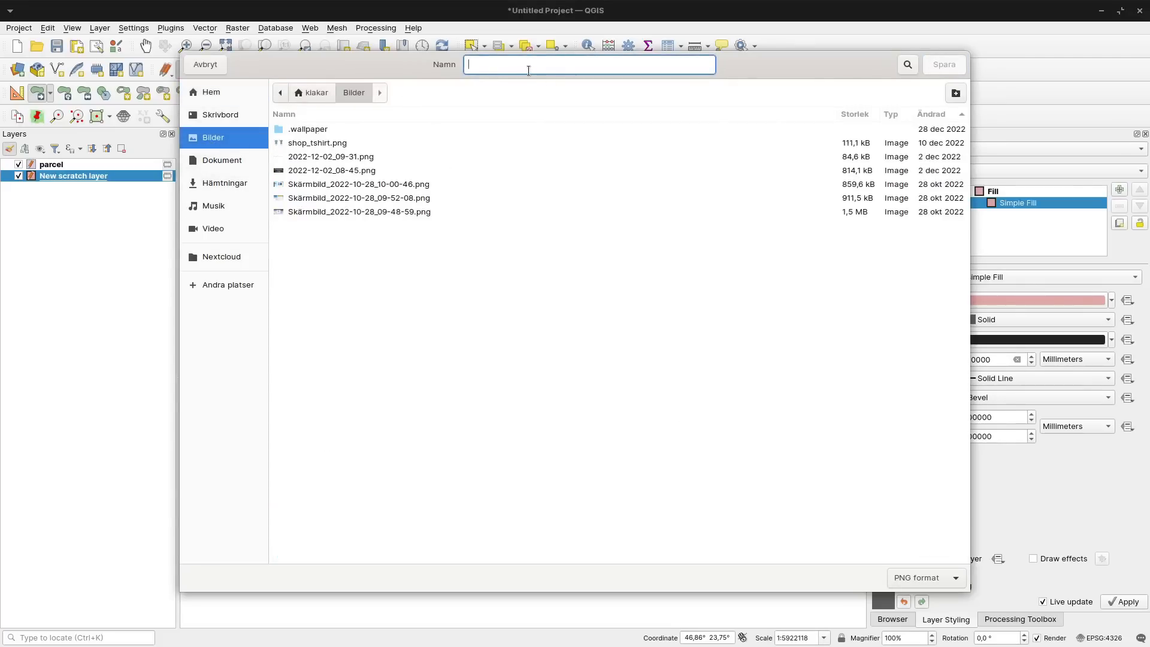
type("test_map")
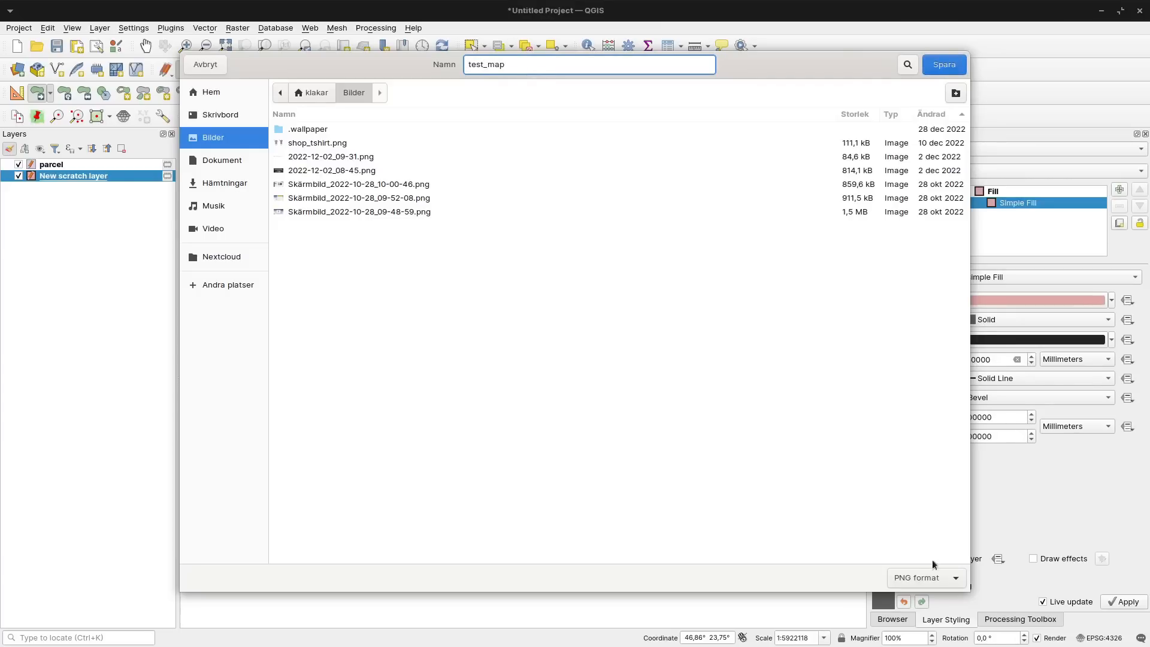
left_click(936, 576)
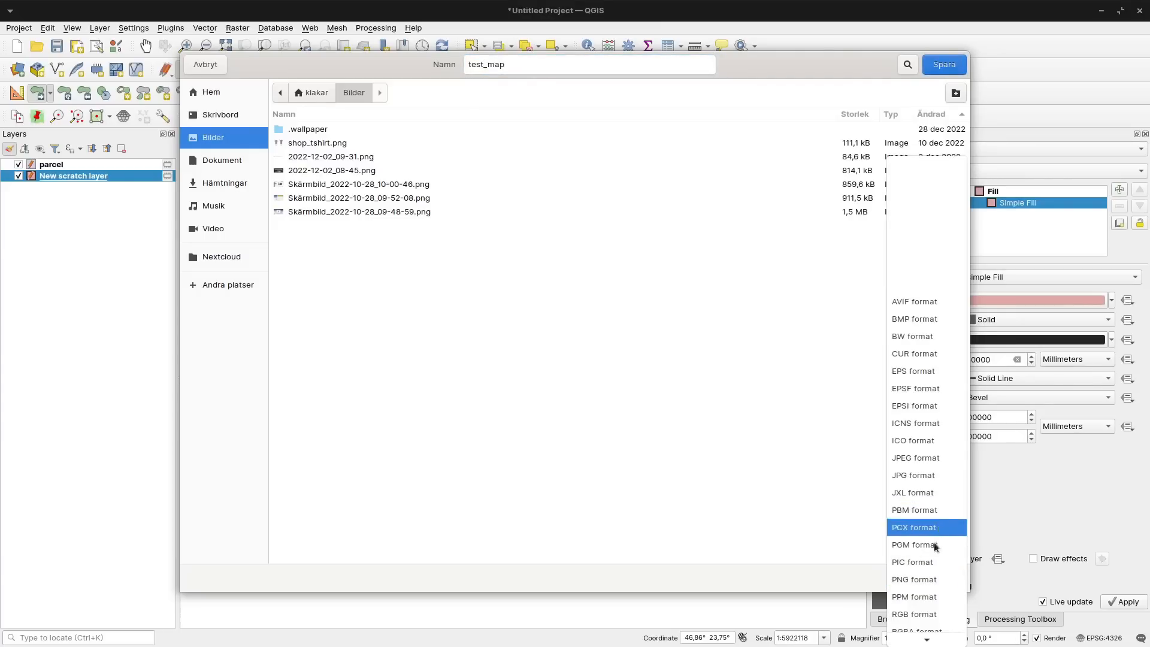
scroll(928, 560, "down", 3)
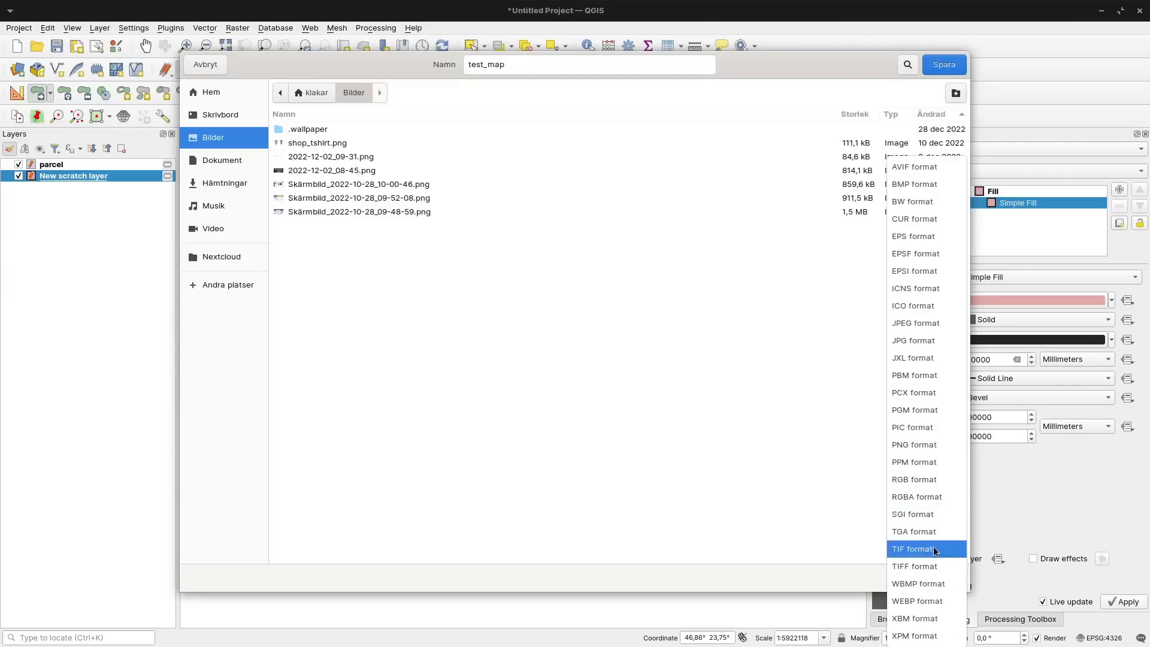
left_click(925, 550)
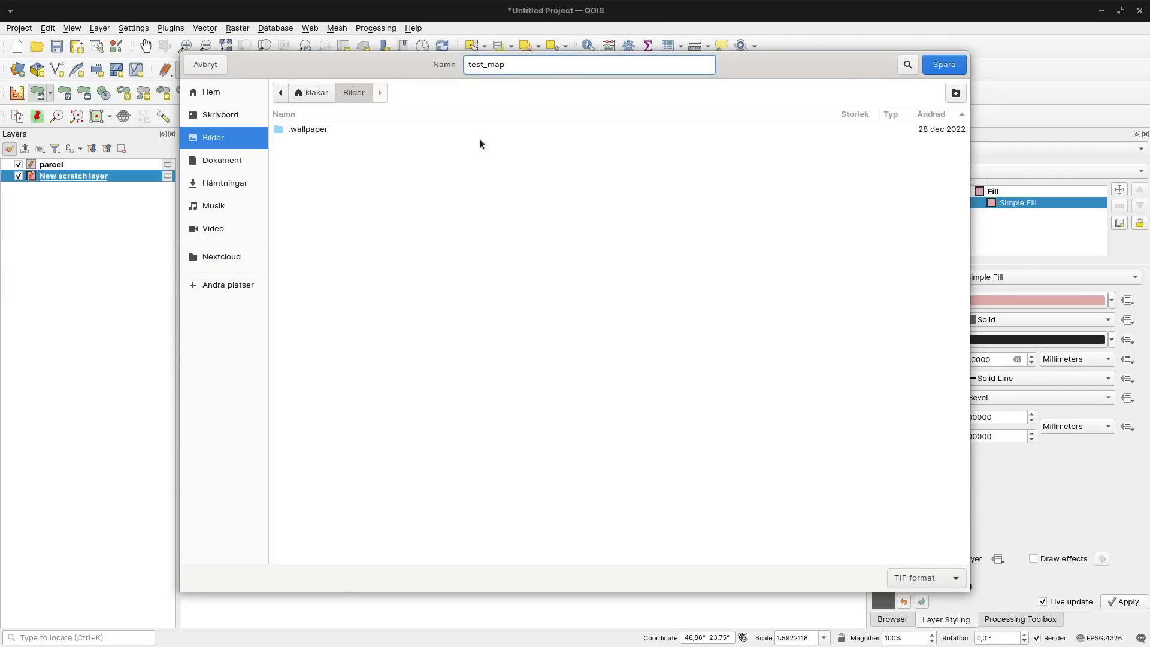
key("Return")
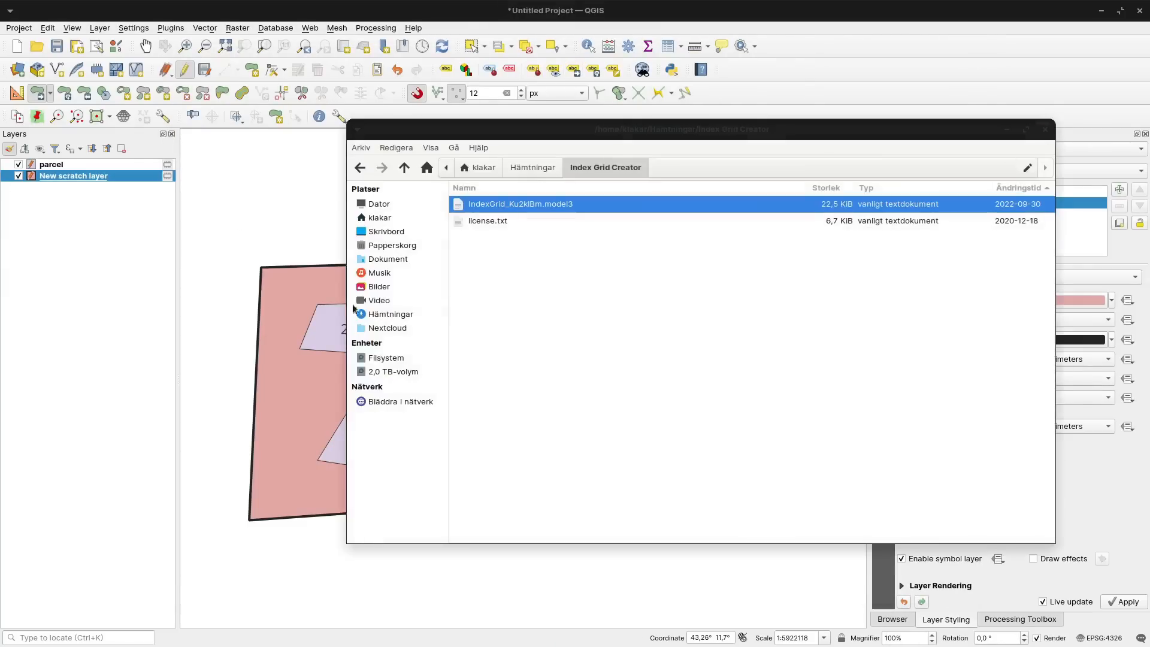
Add test_map.tig.tif from the Bilder folder to the QGIS project as a layer and close the file manager.
left_click(377, 286)
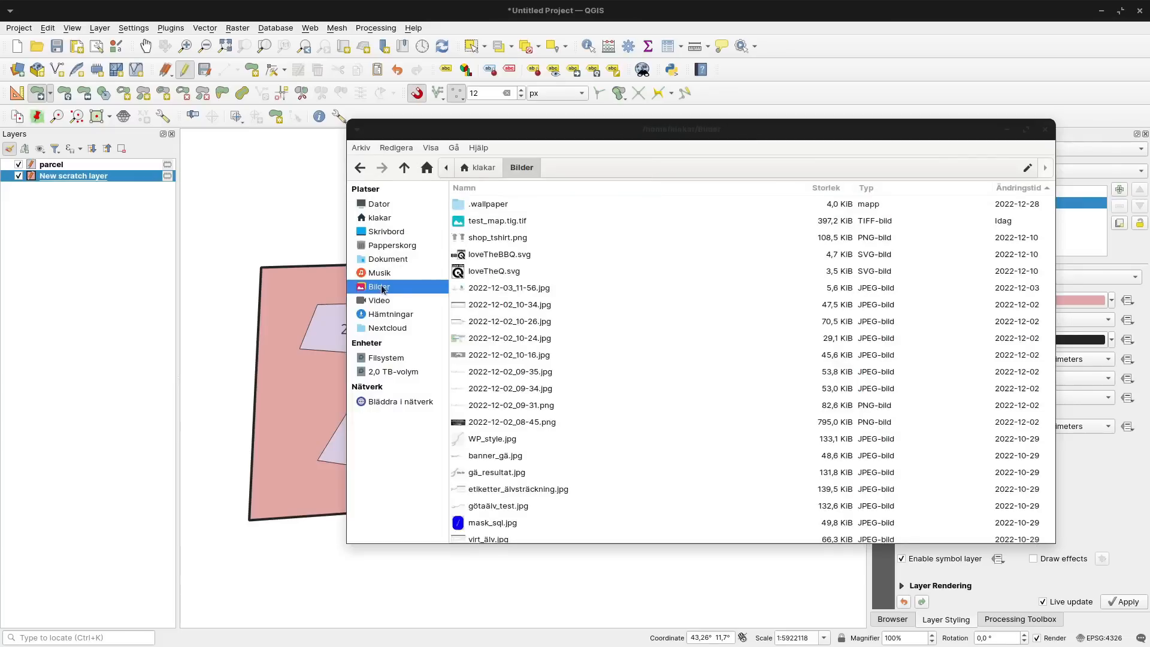
left_click(503, 222)
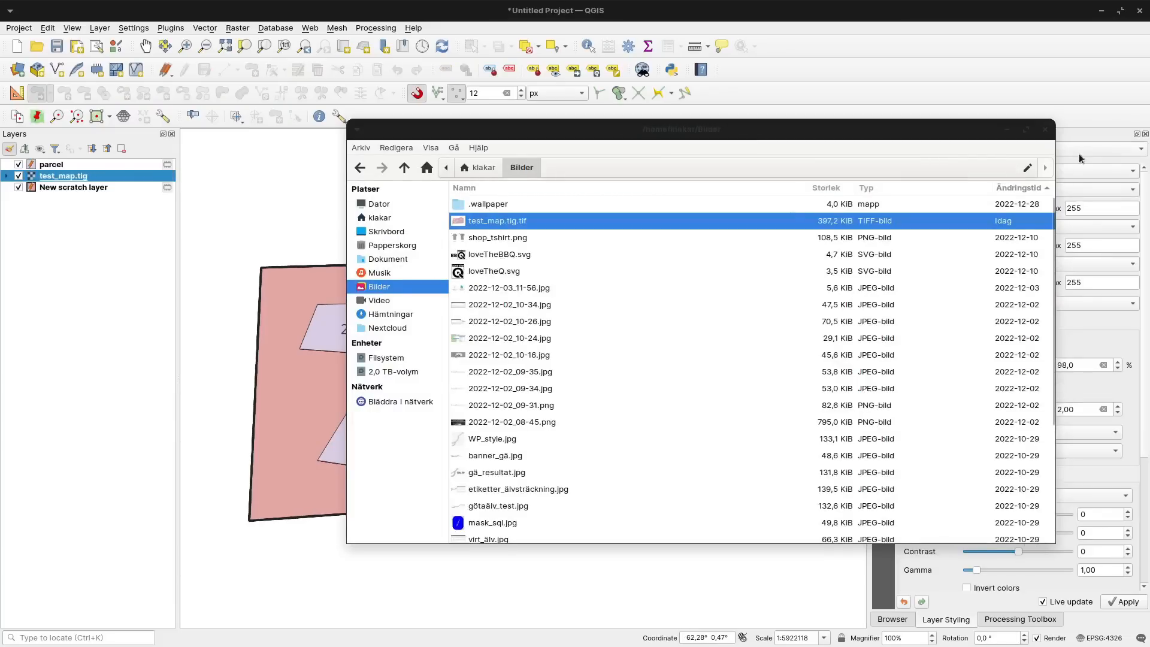
left_click(1045, 130)
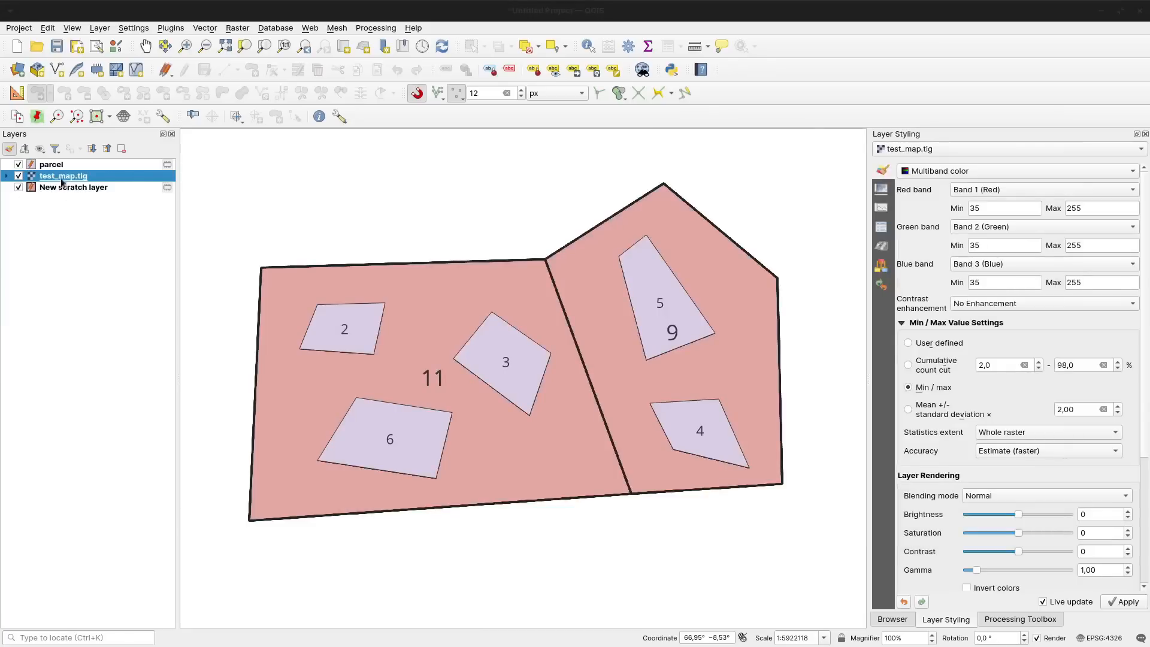
Hide the parcel and New scratch layer layers, place test_map.tig below them, and inspect the exported raster on the map.
left_click(18, 165)
left_click(19, 189)
left_click_drag(70, 182, 148, 257)
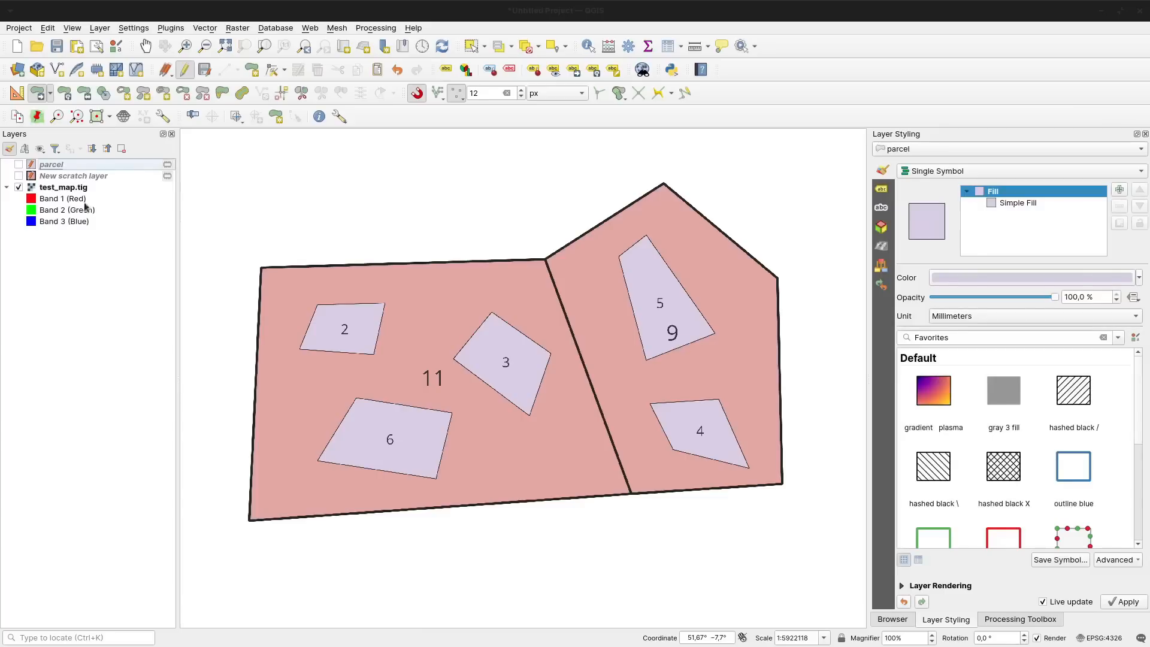
scroll(457, 377, "down", 1)
scroll(479, 365, "down", 2)
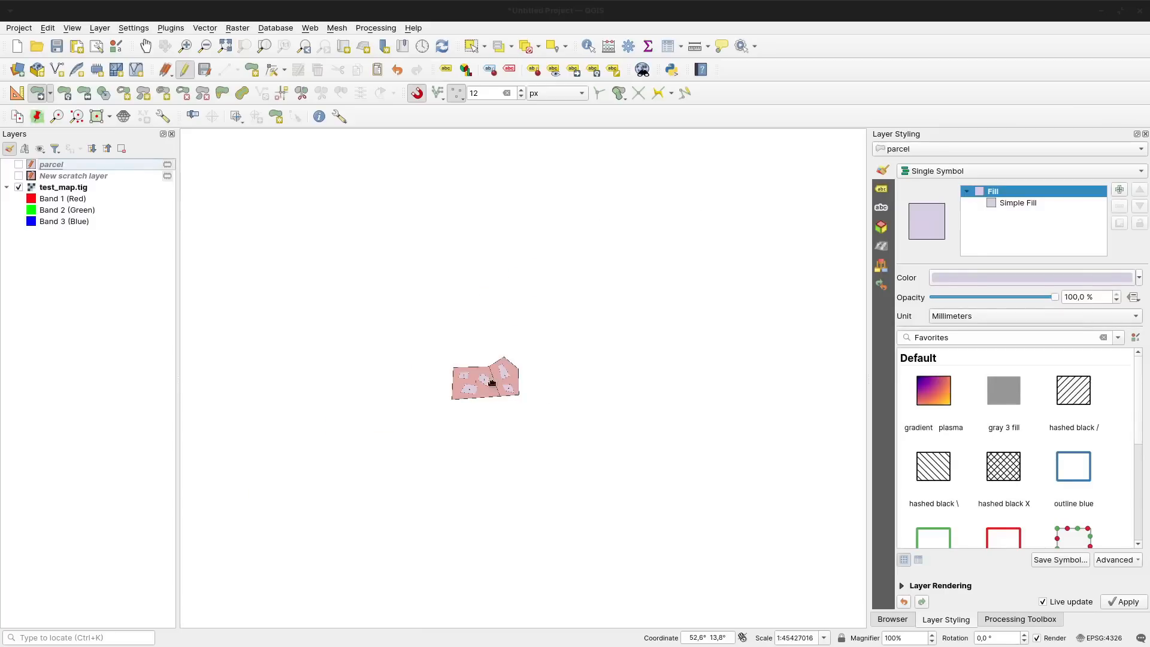
left_click_drag(492, 383, 482, 345)
scroll(479, 335, "up", 3)
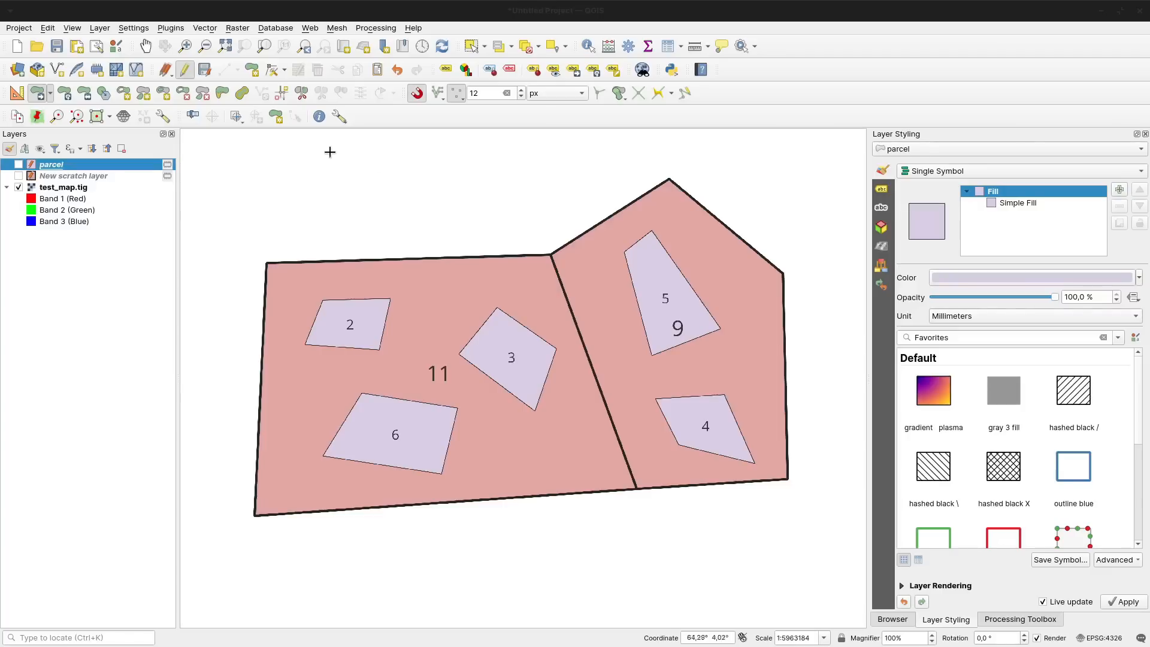
Start a new empty project in place of the current one and show the favourite geodata sources for browsing.
left_click(18, 45)
left_click(636, 328)
left_click(898, 620)
left_click(18, 45)
left_click(688, 328)
left_click(518, 326)
scroll(932, 386, "up", 15)
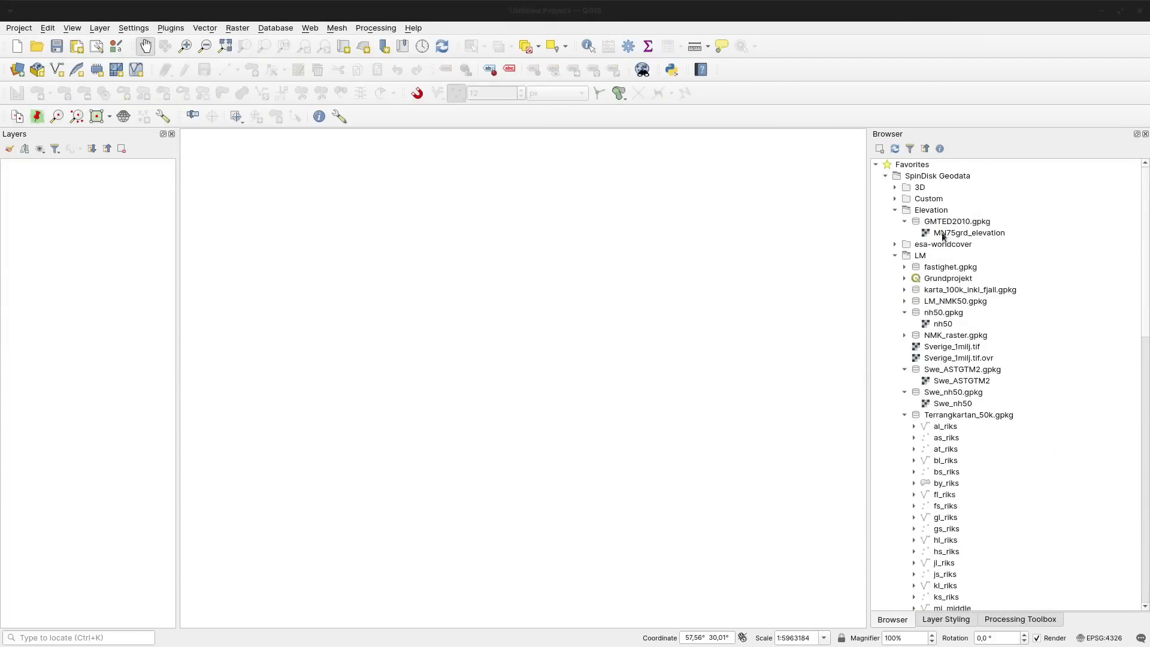
Add the Swe_ASTGTM2 elevation raster to the map and set the project coordinate system to EPSG:3006.
left_click_drag(935, 386, 515, 328)
scroll(426, 511, "up", 3)
left_click(951, 617)
left_click(1100, 637)
left_click(707, 207)
left_click(924, 580)
Set the Swe_ASTGTM2 min/max statistics extent to Updated canvas and check the contrast around the coastline.
left_click(1017, 377)
left_click(1012, 408)
scroll(560, 446, "up", 2)
left_click_drag(560, 445, 539, 361)
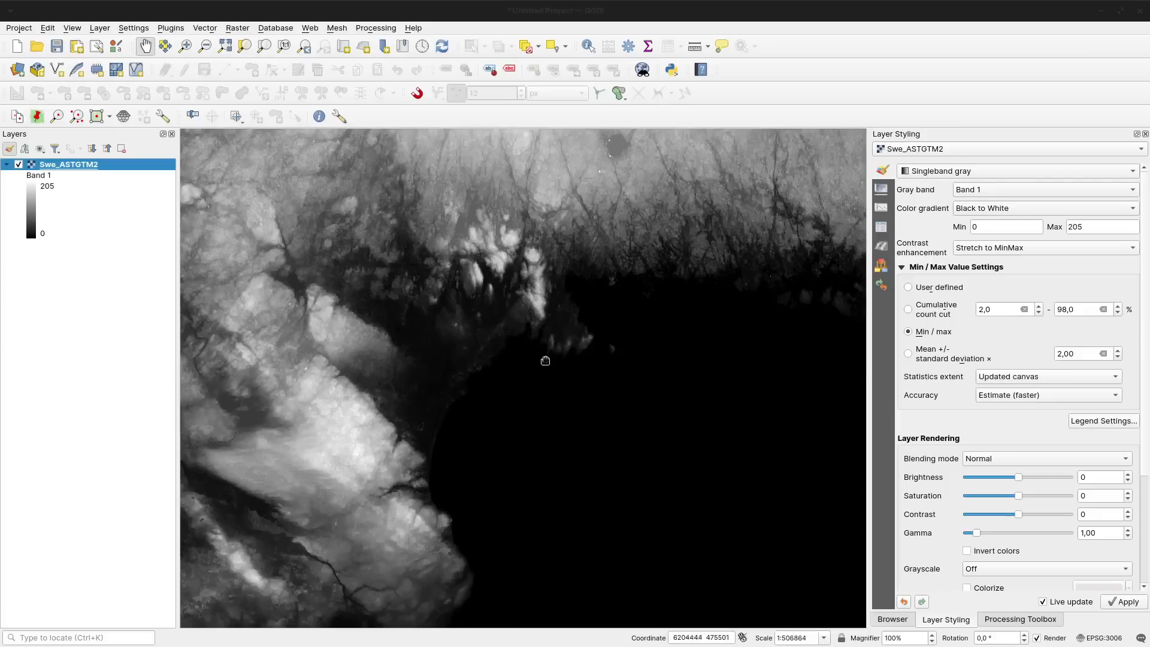
left_click_drag(545, 362, 480, 380)
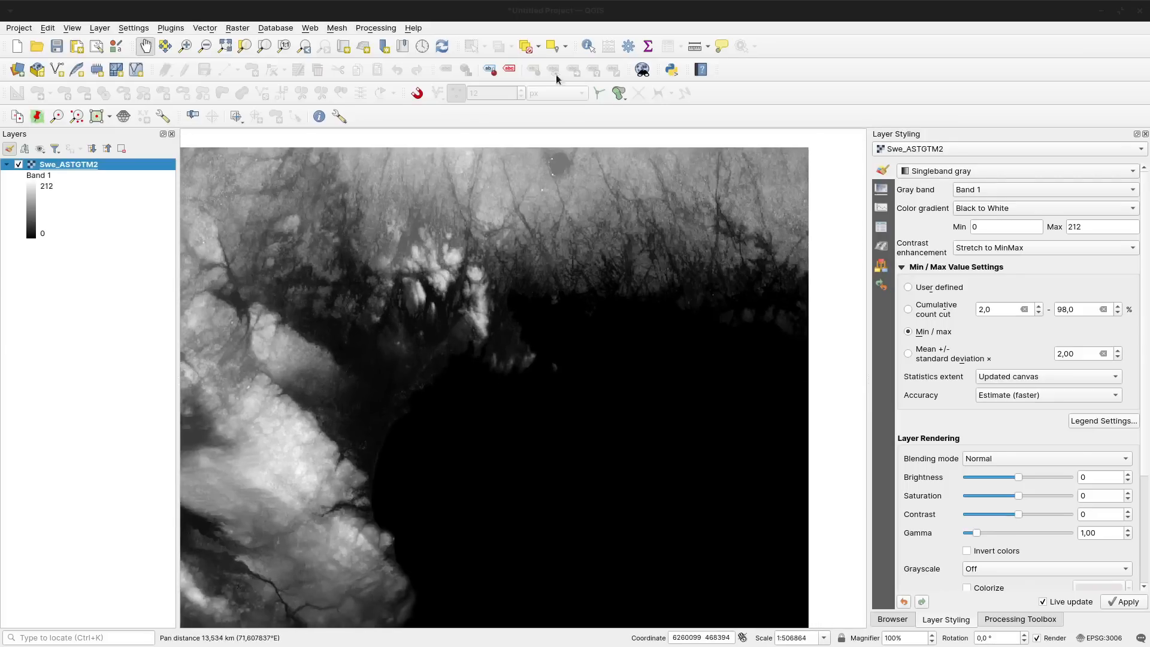
Identify the Swe_ASTGTM2 raster values at points in the sea, near the coast and on land, and close the results.
left_click(588, 46)
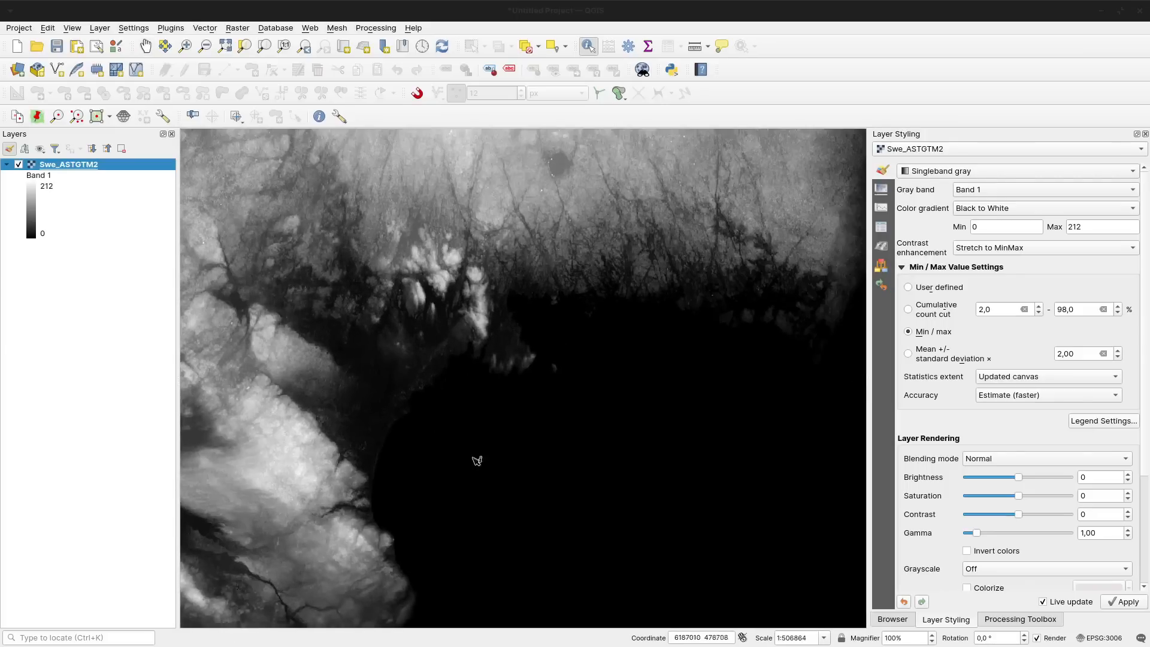
left_click(509, 471)
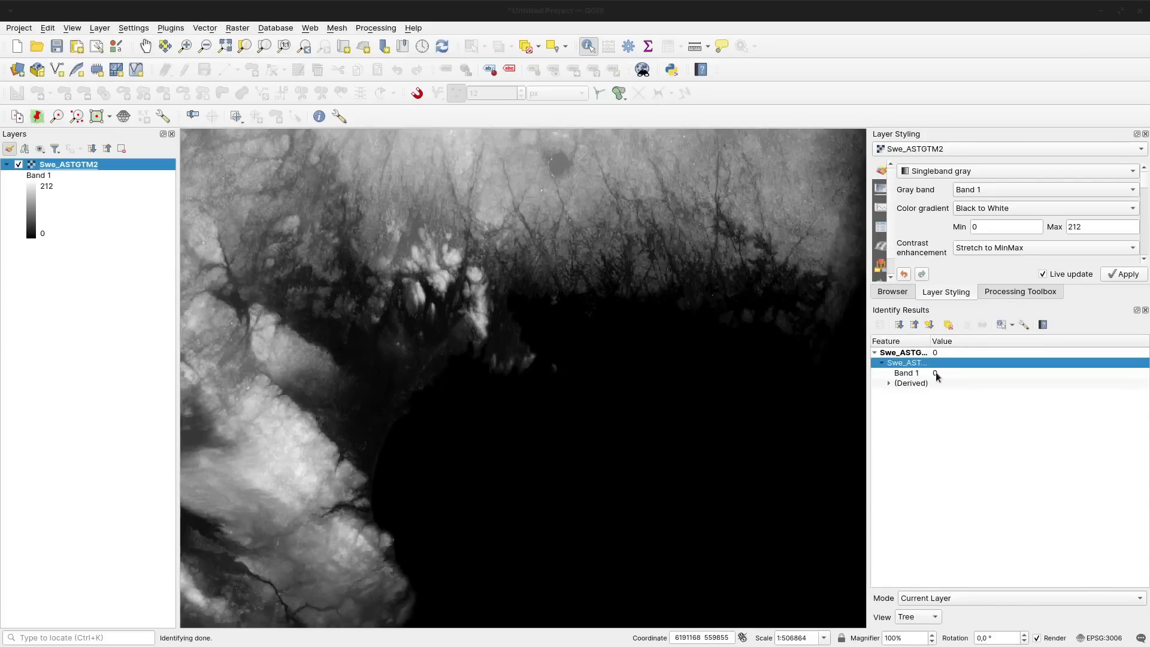
left_click(595, 295)
left_click(425, 300)
left_click(1145, 311)
Add the nh50 elevation raster from nh50.gpkg above Swe_ASTGTM2 and show its styling.
left_click(893, 619)
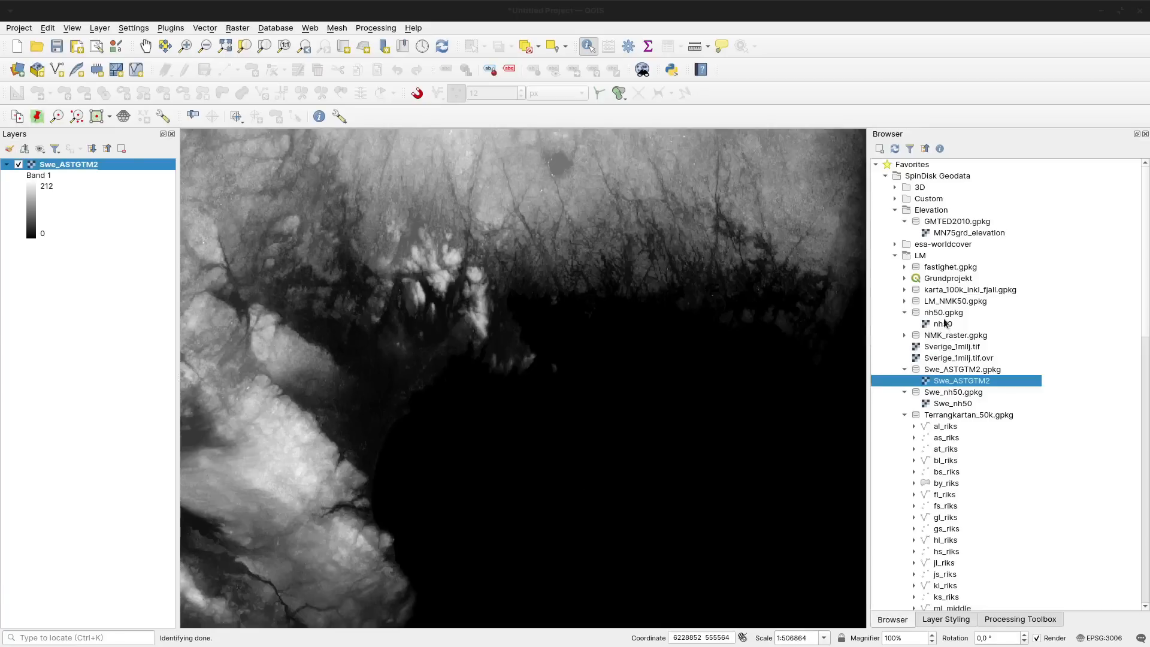
double_click(944, 323)
key("F7")
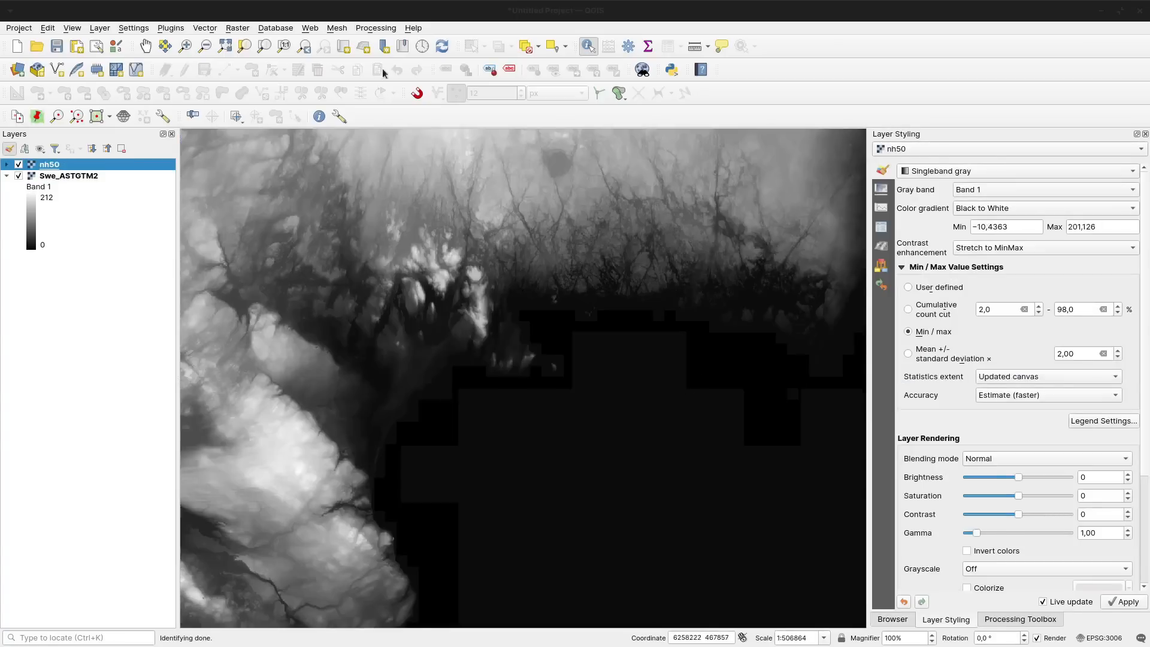
Identify the nh50 raster values at several points across the blocky sea area and the adjacent land.
left_click(568, 466)
left_click(558, 269)
left_click(623, 387)
left_click(575, 315)
left_click(620, 315)
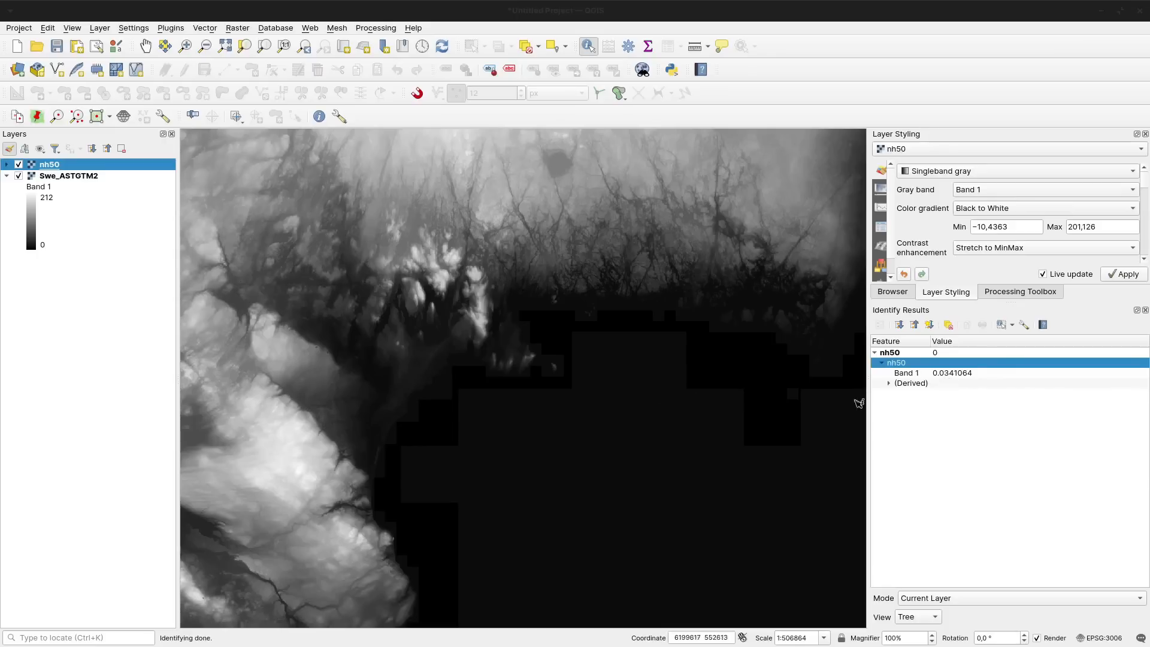
Remove the Swe_ASTGTM2 layer and identify nh50 raster values along the edge of the blocky sea area.
left_click(49, 177)
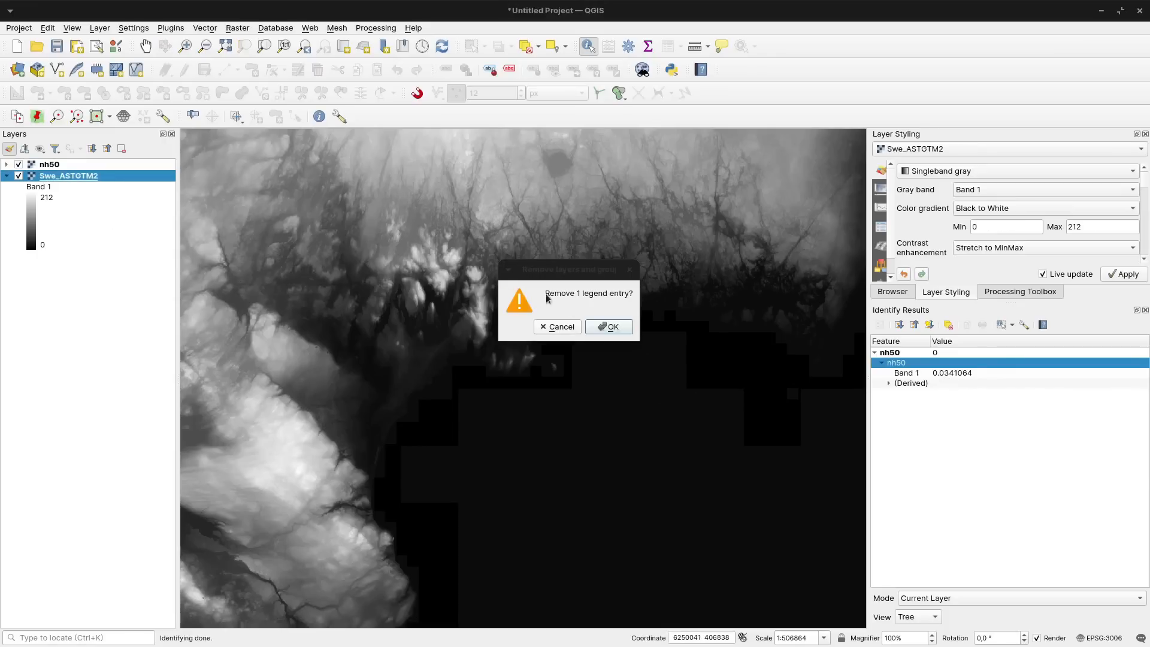
left_click(602, 327)
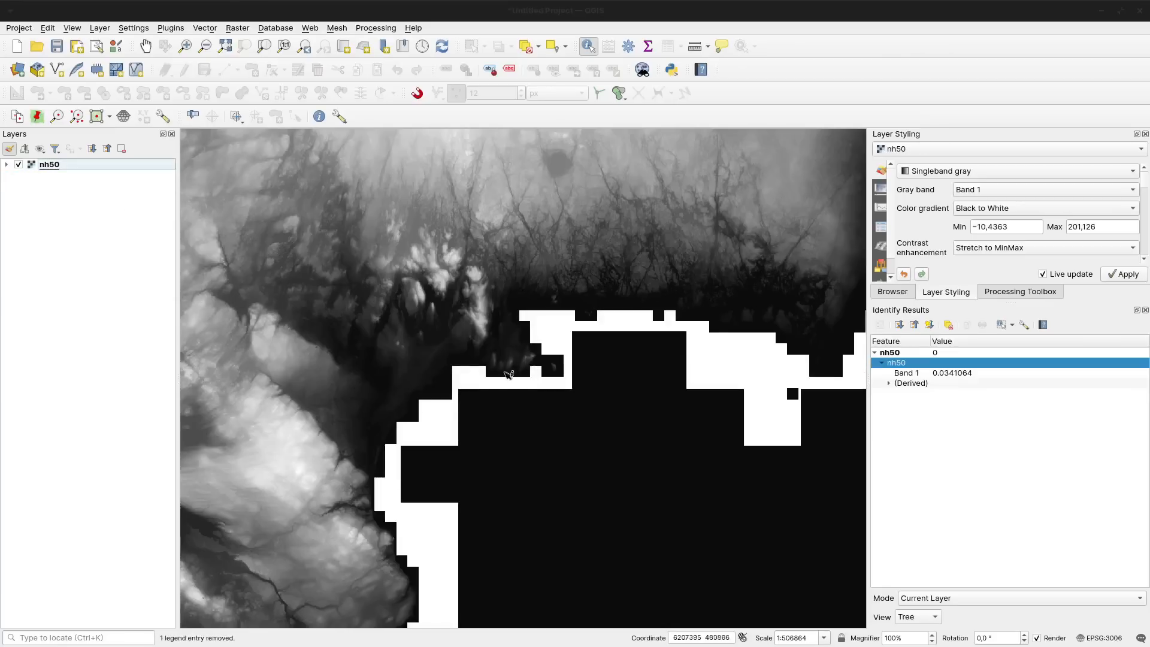
left_click(417, 421)
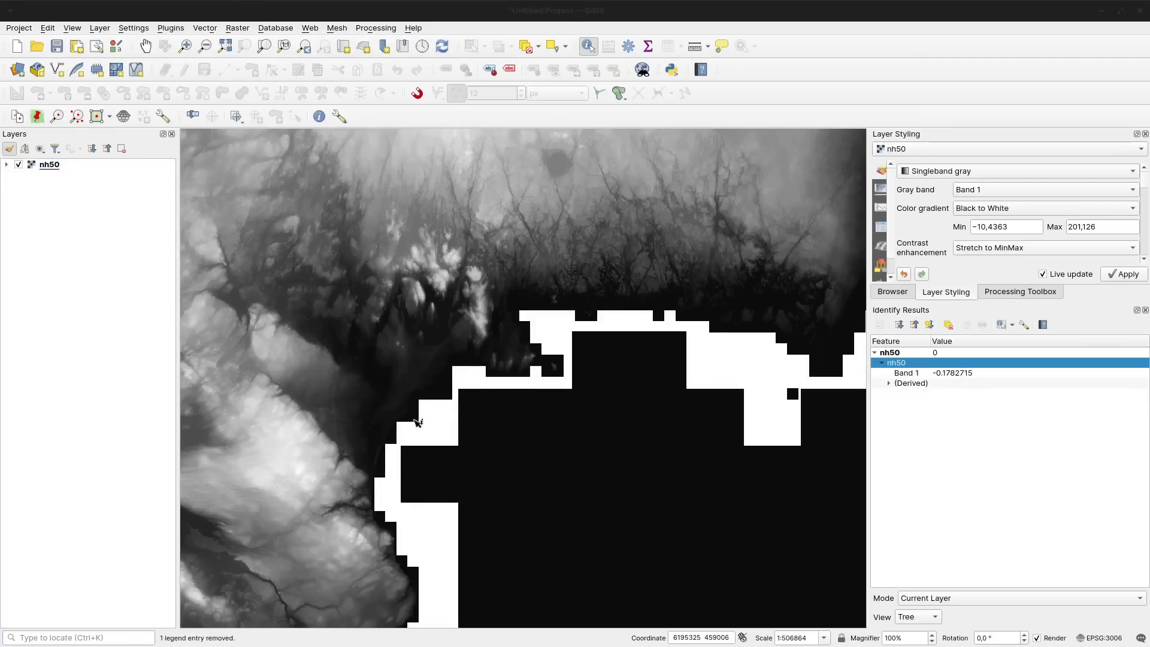
left_click(396, 436)
Extract contours from nh50 band 1 with an interval of 1000000 and a zero offset, keeping ELEV as the attribute name.
left_click(237, 29)
mouse_move(260, 120)
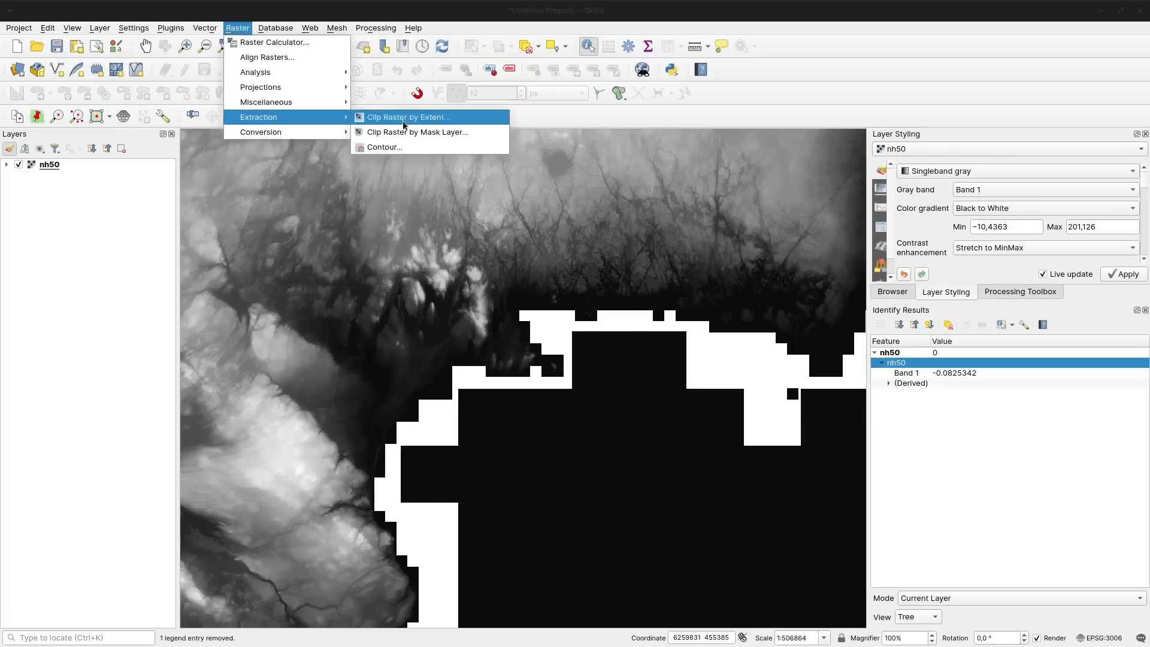
left_click(405, 147)
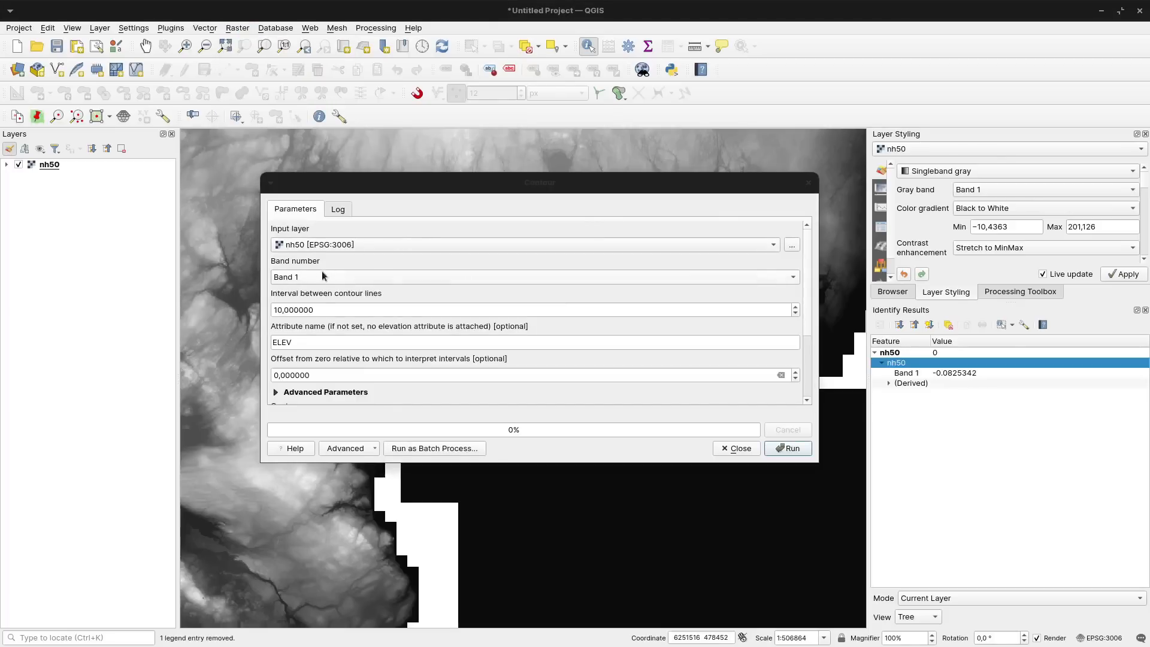
double_click(325, 310)
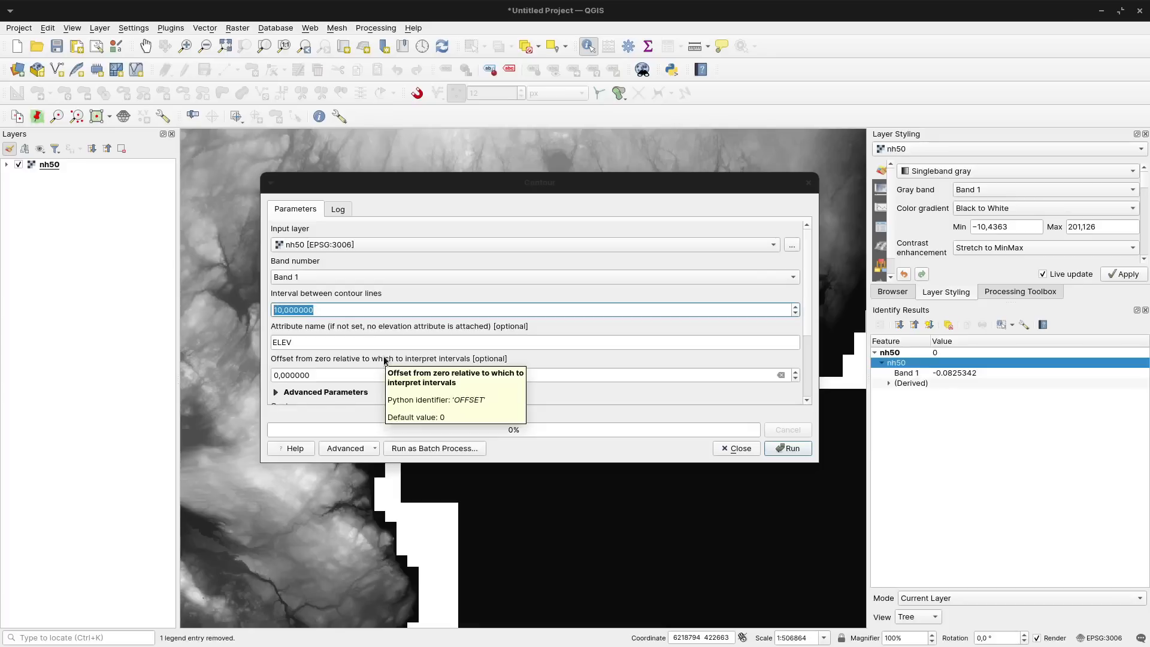
type("0")
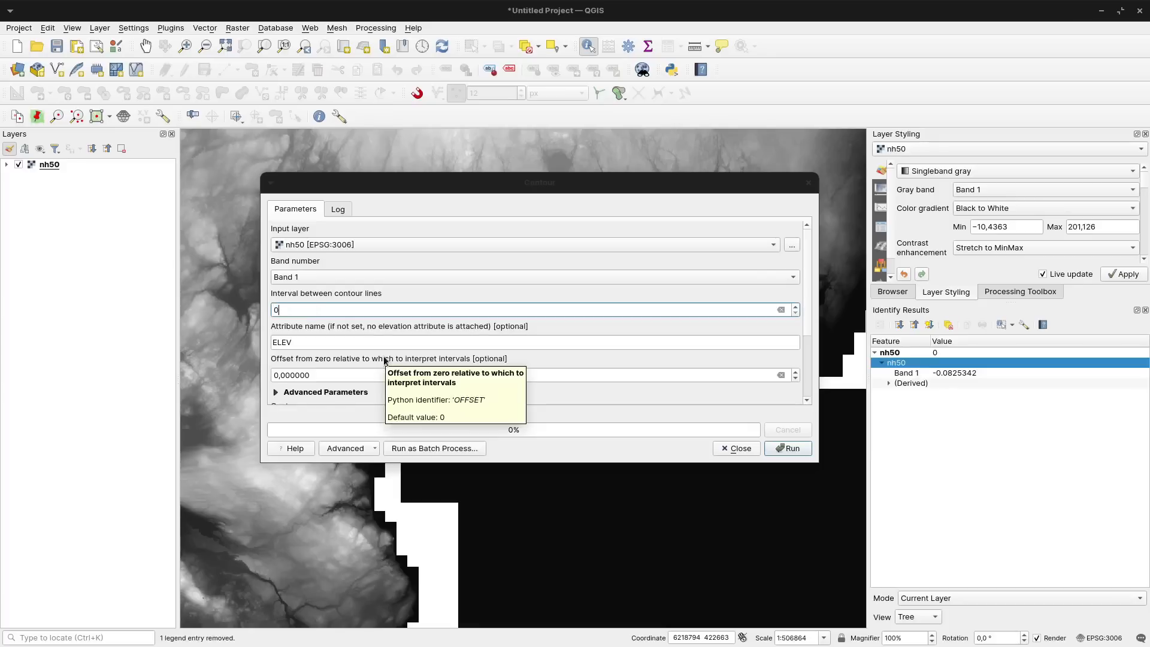
left_click(349, 374)
double_click(328, 309)
type("1000000")
left_click(293, 374)
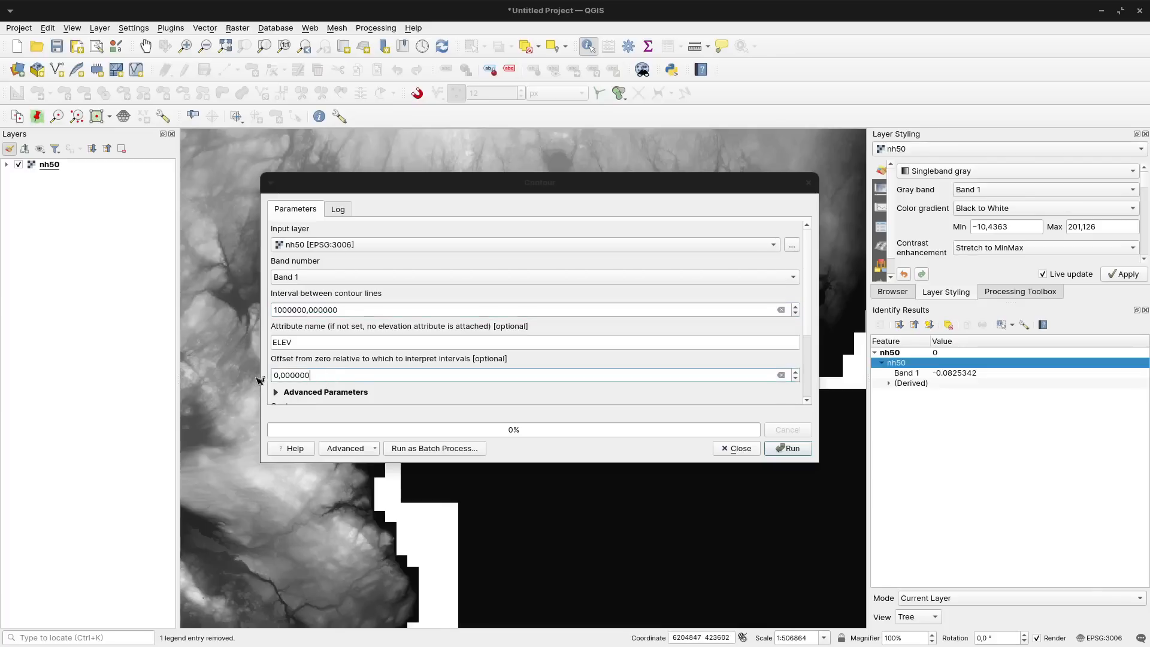
left_click(791, 450)
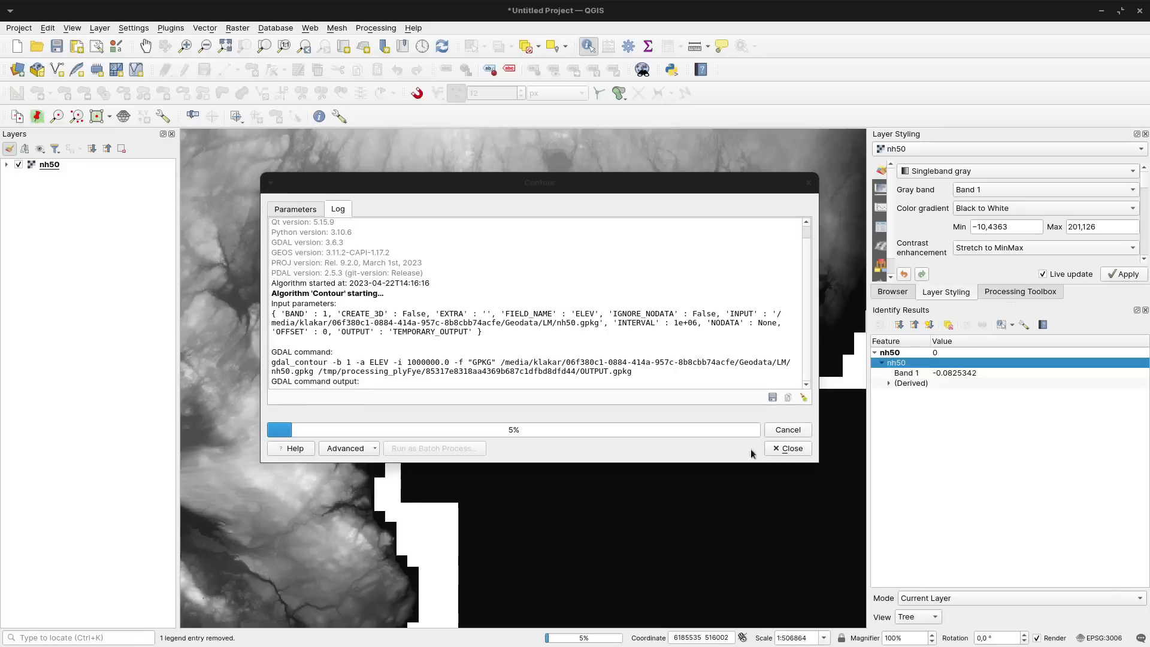
left_click(791, 451)
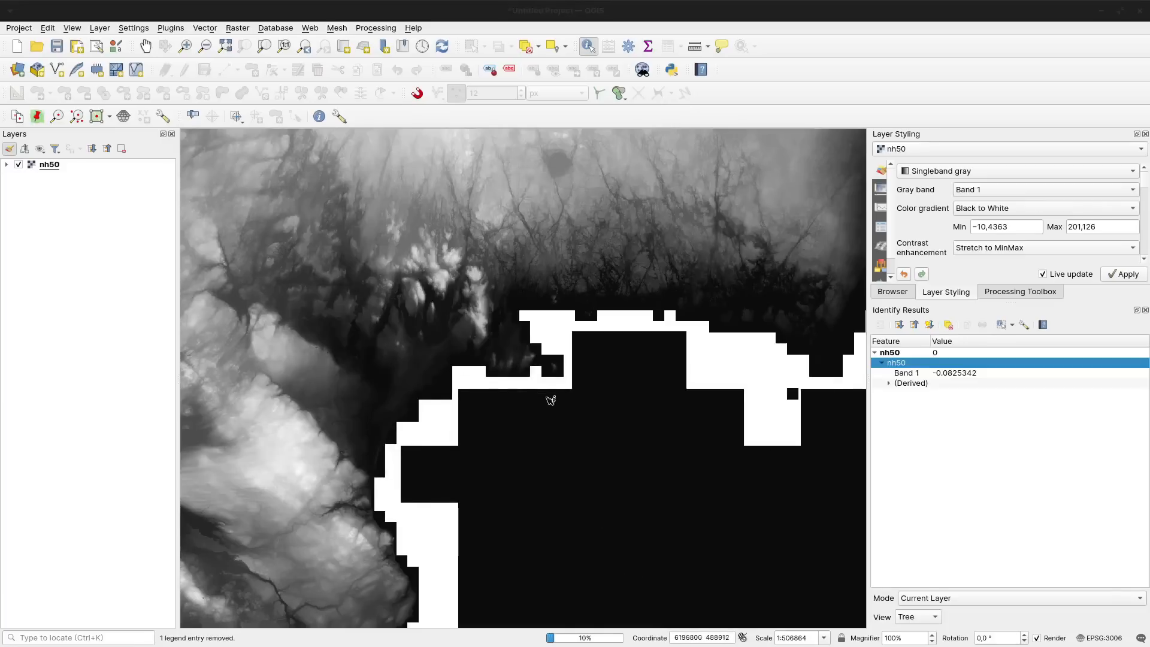
Inspect the contour lines along the southeast coast against the nh50 raster and hide nh50 to see the lines alone.
left_click_drag(449, 465, 497, 296)
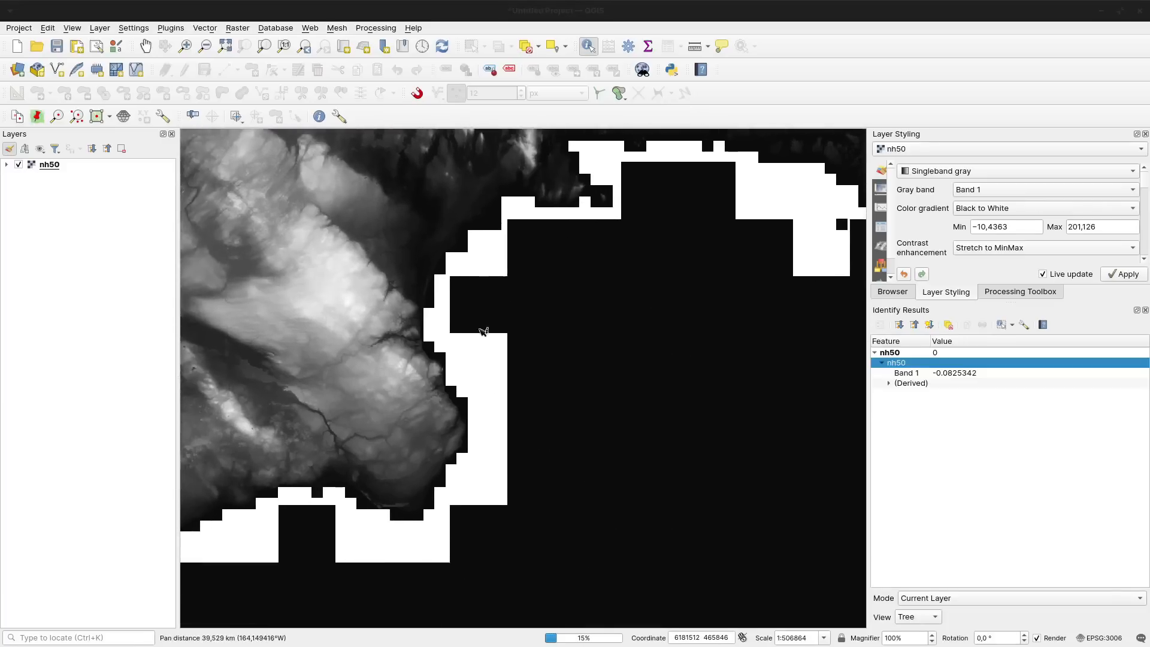
scroll(446, 433, "down", 1)
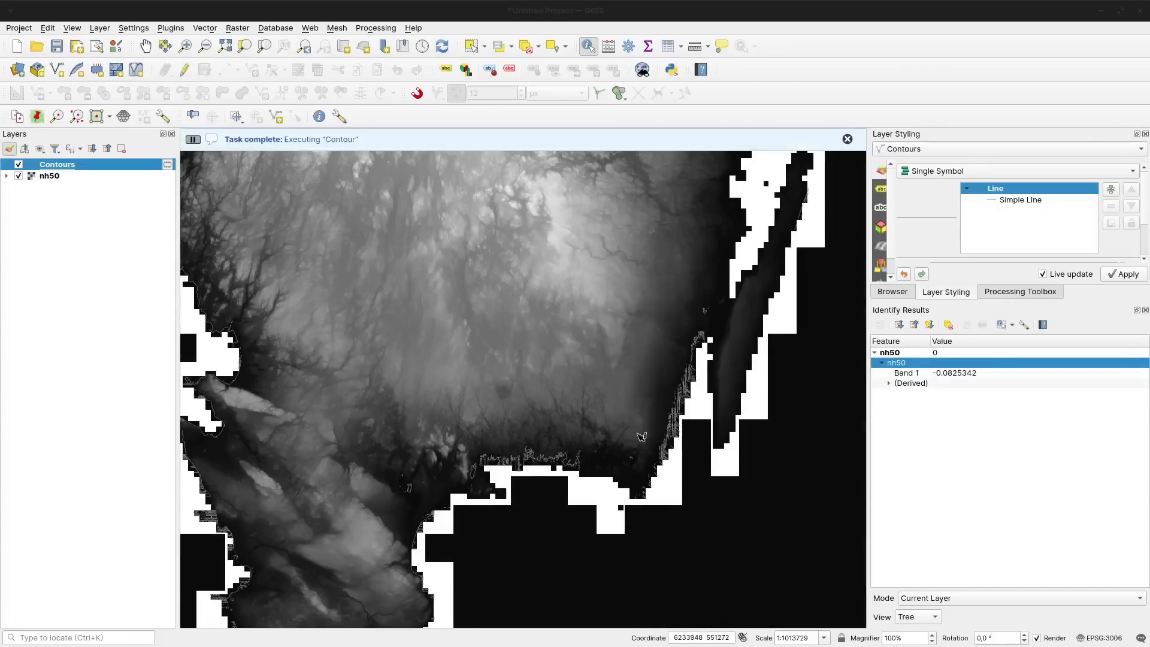
scroll(674, 388, "down", 1)
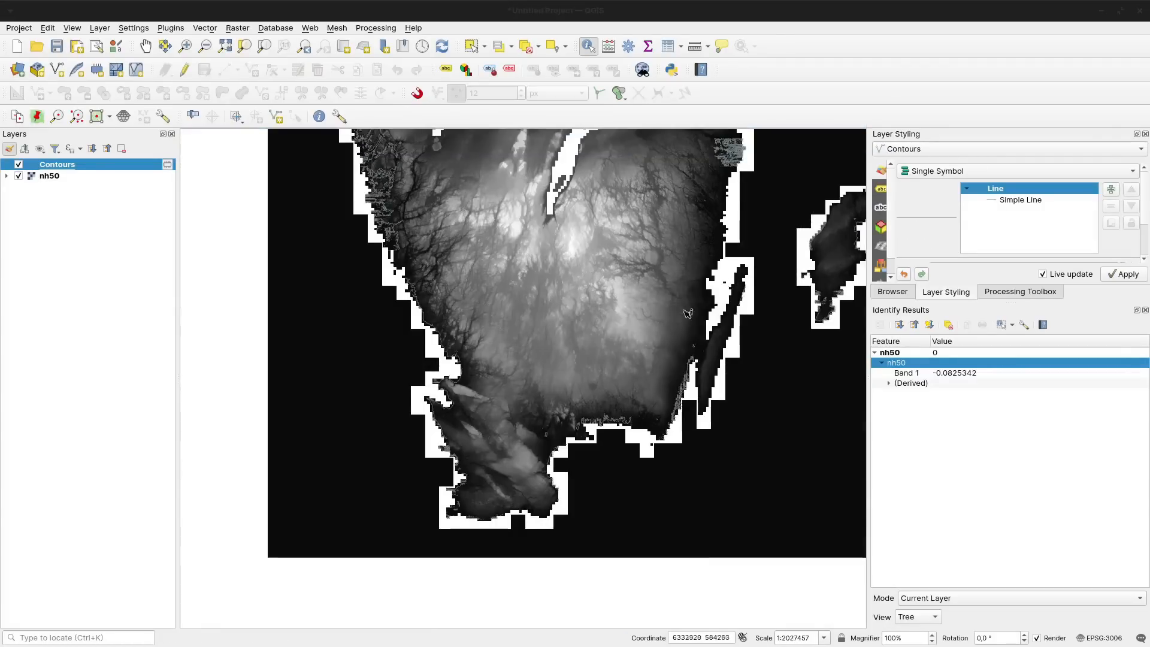
scroll(705, 357, "up", 5)
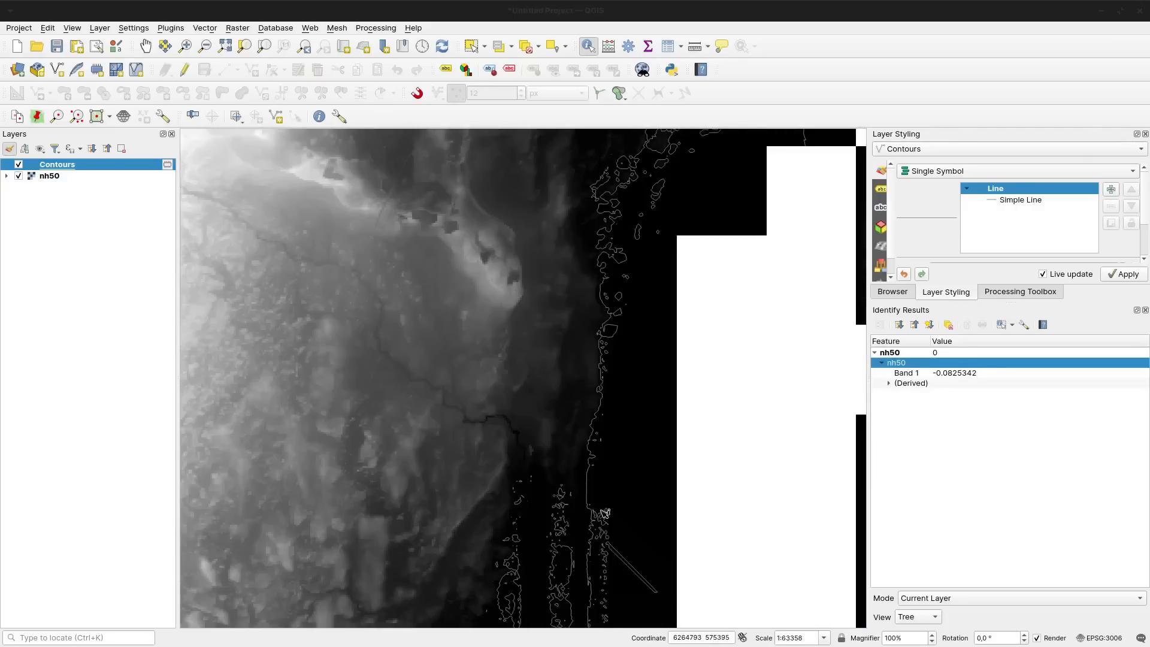
left_click_drag(605, 513, 760, 96)
left_click_drag(706, 316, 583, 343)
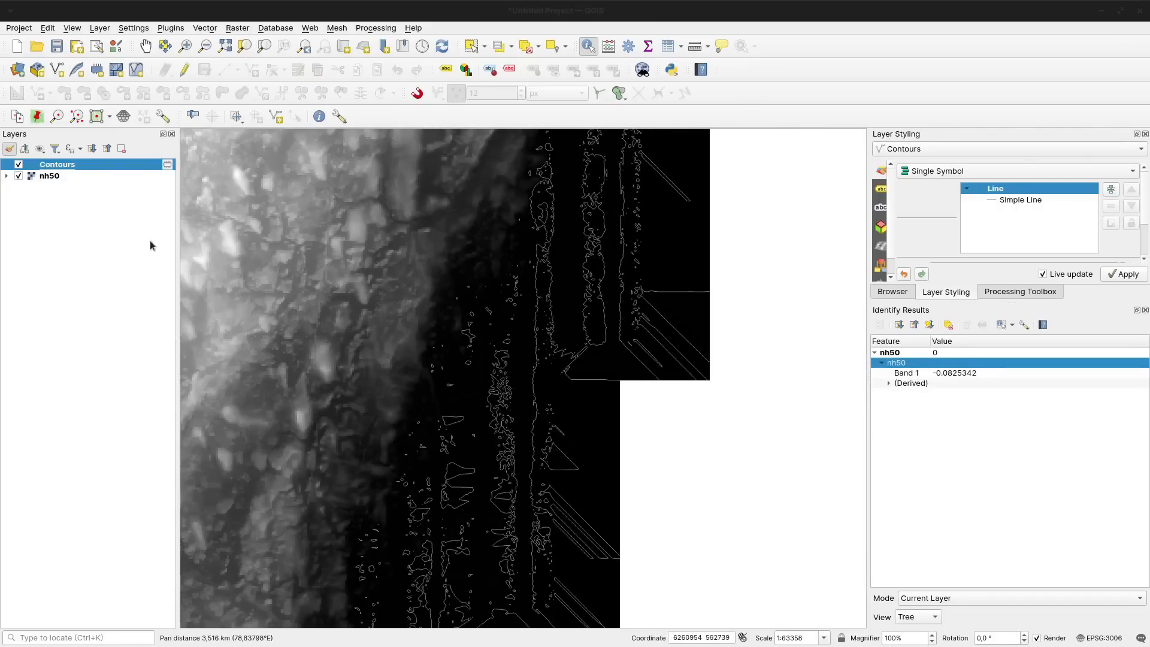
left_click(19, 176)
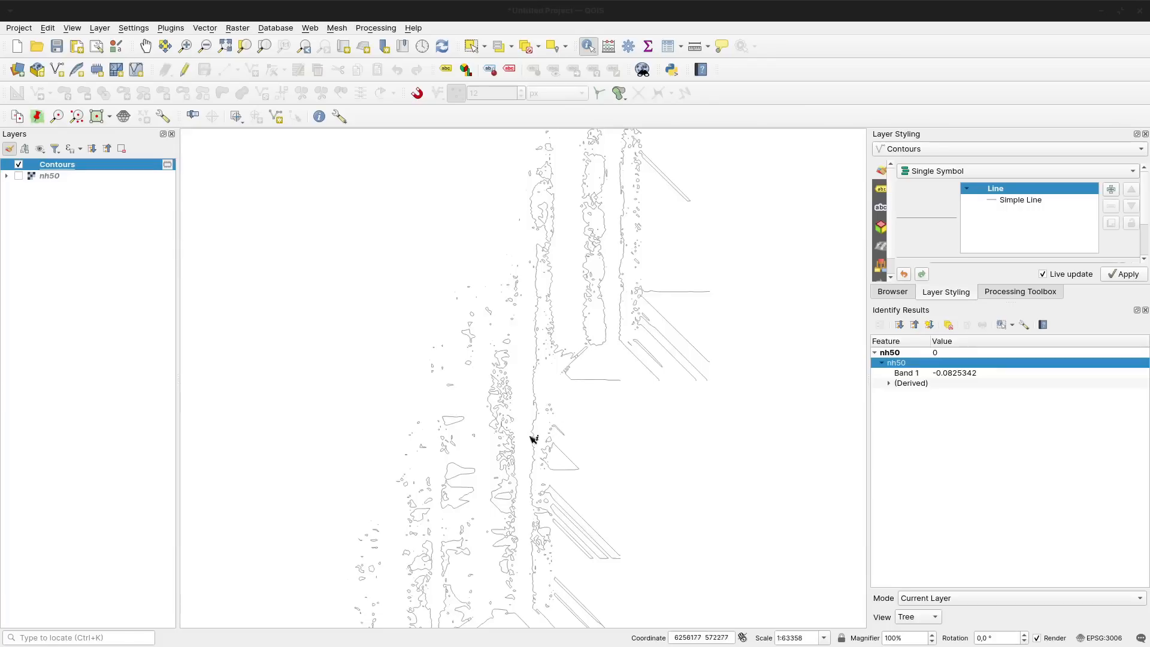
scroll(532, 441, "down", 1)
left_click_drag(569, 464, 572, 381)
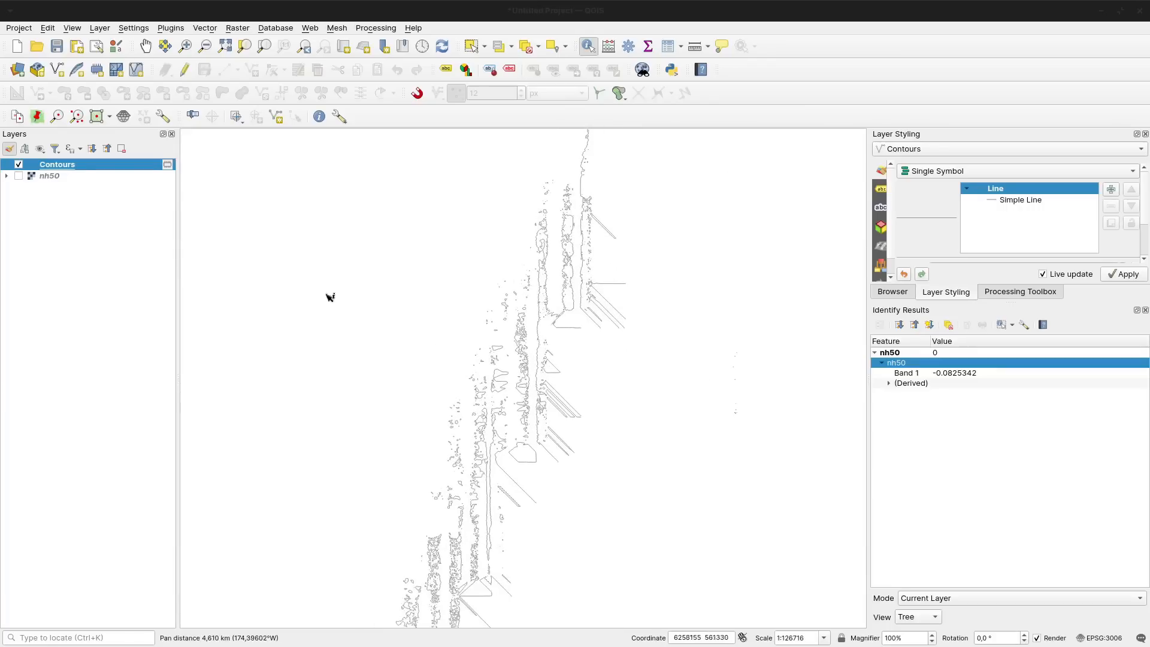
Set up another contour extraction with band number 1, an interval of 10000 and an offset from zero of 1.
left_click(237, 29)
mouse_move(281, 117)
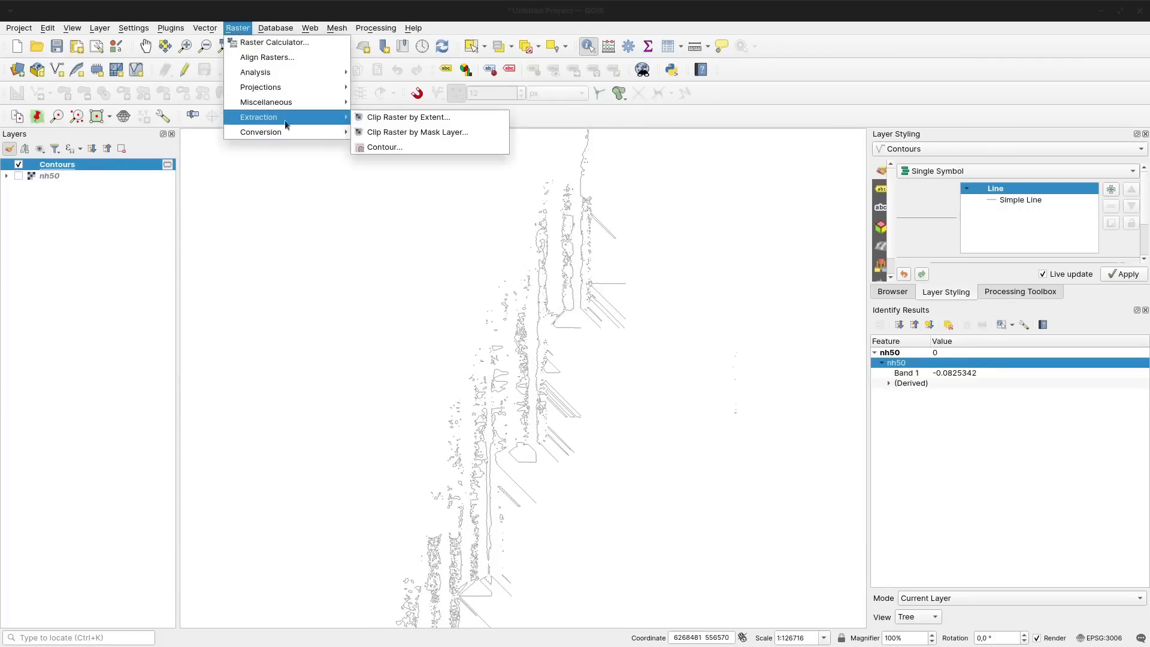
left_click(384, 150)
left_click(337, 278)
type("0000")
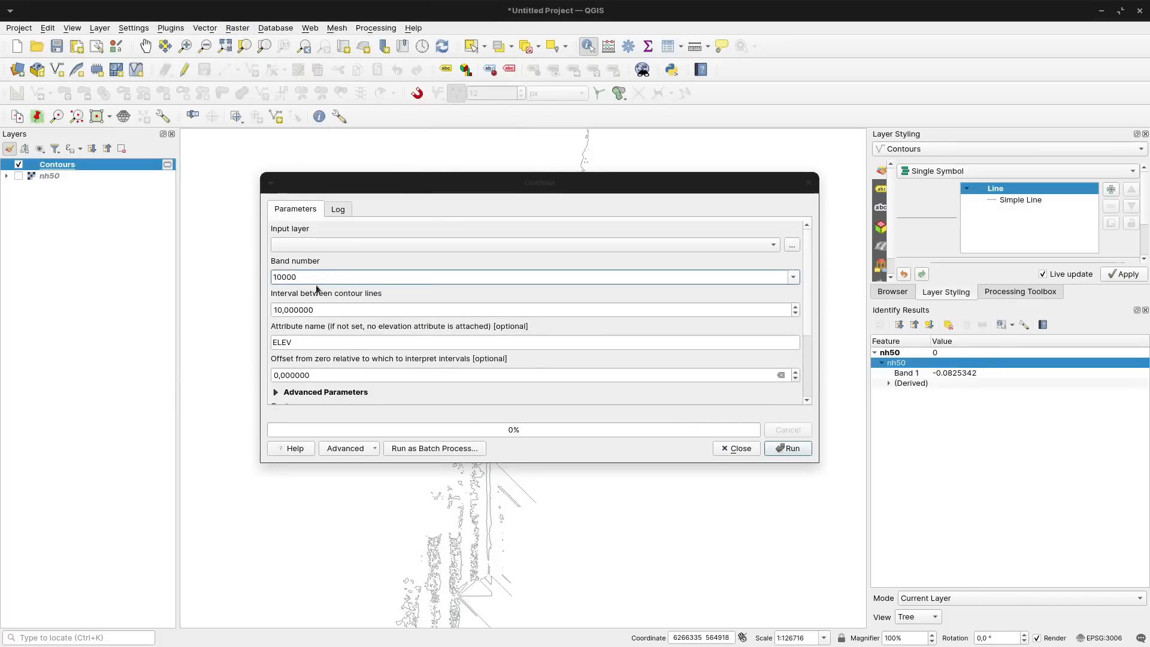
left_click_drag(309, 274, 265, 276)
type("1")
key("Tab")
type("10")
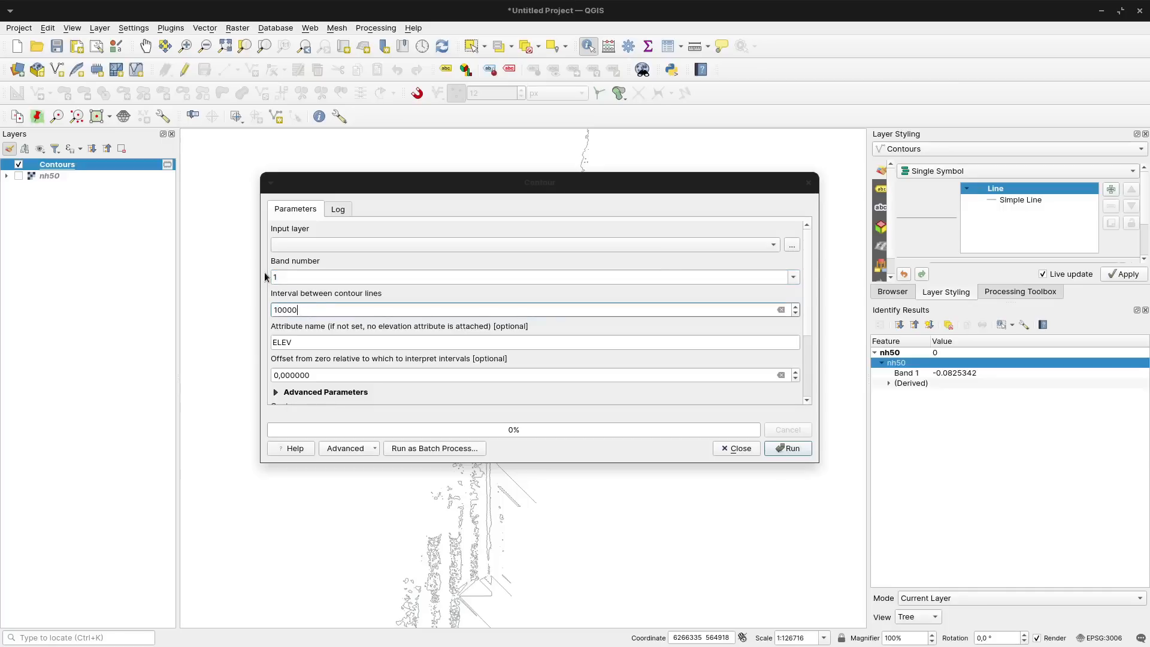
left_click_drag(327, 380, 231, 365)
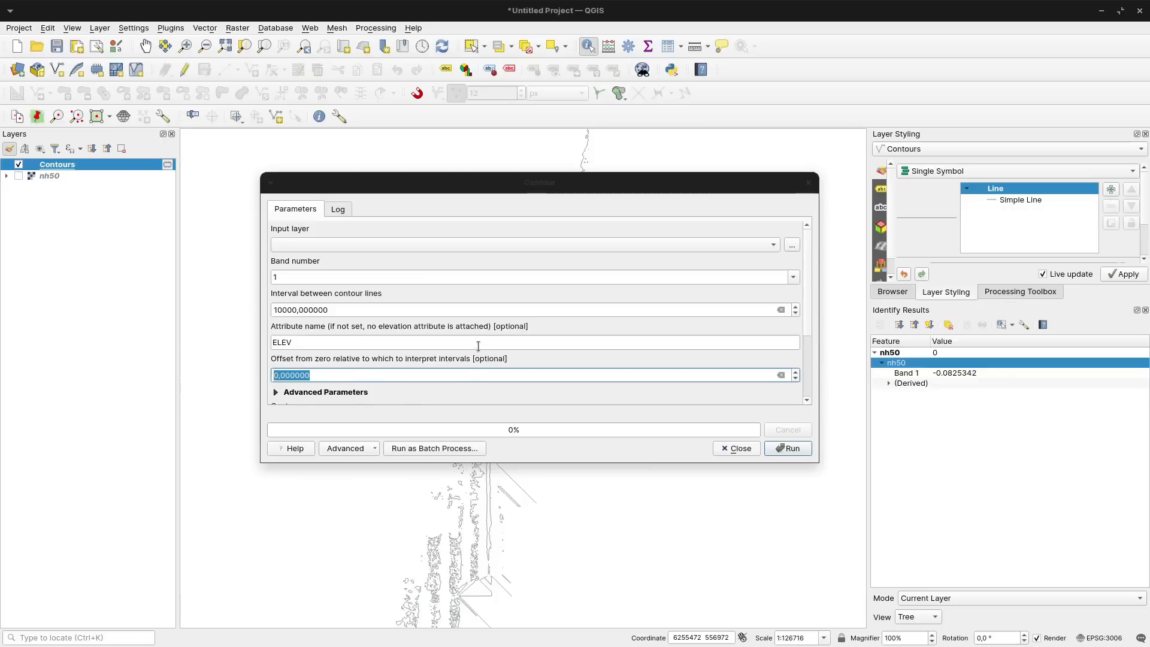
type("1")
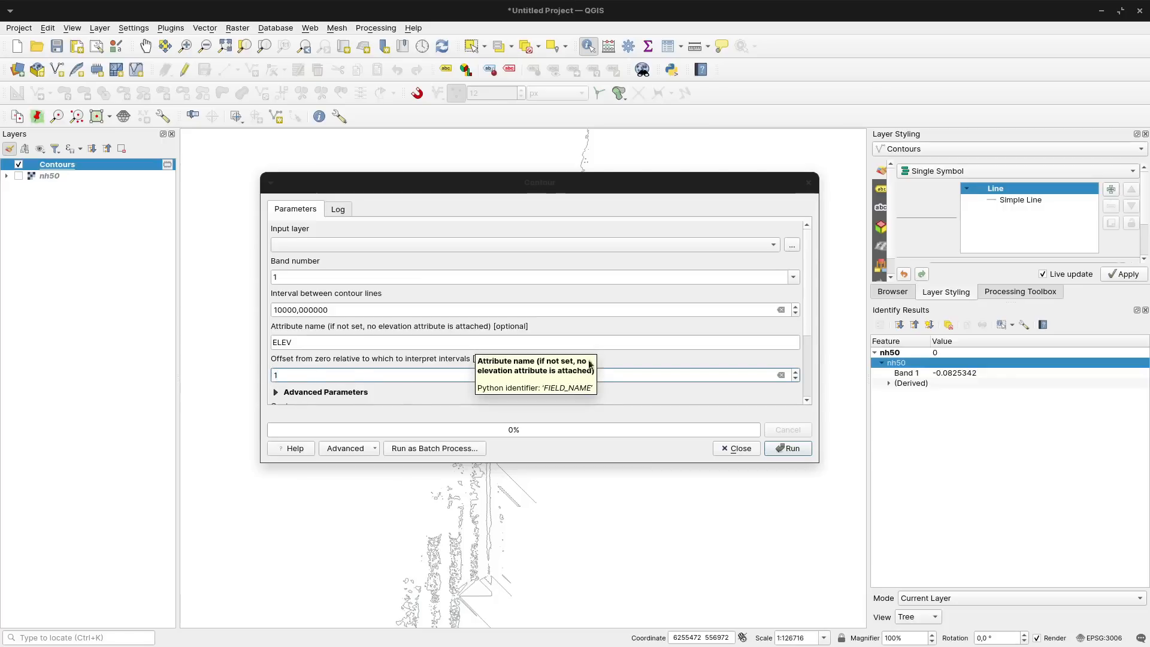
Run the contour extraction on the nh50 raster and close the Contour dialog.
left_click(798, 454)
left_click(514, 272)
left_click(513, 285)
left_click(786, 450)
left_click(738, 450)
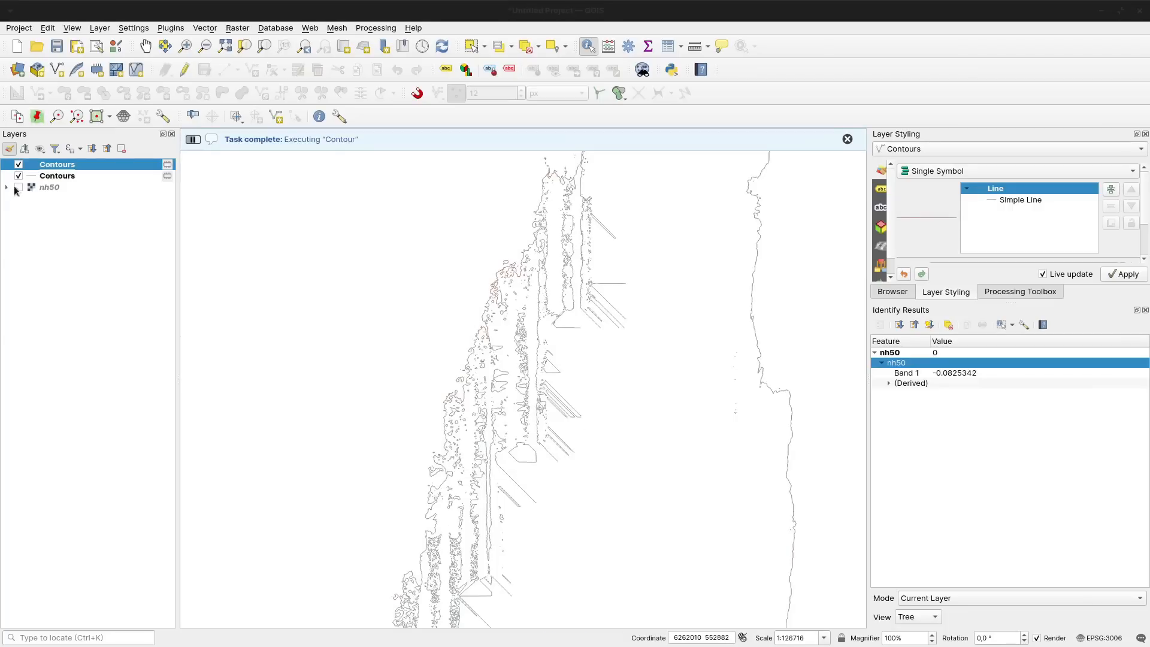
Hide the earlier Contours layer and identify the new contour lines around the long island off the coast.
left_click(18, 176)
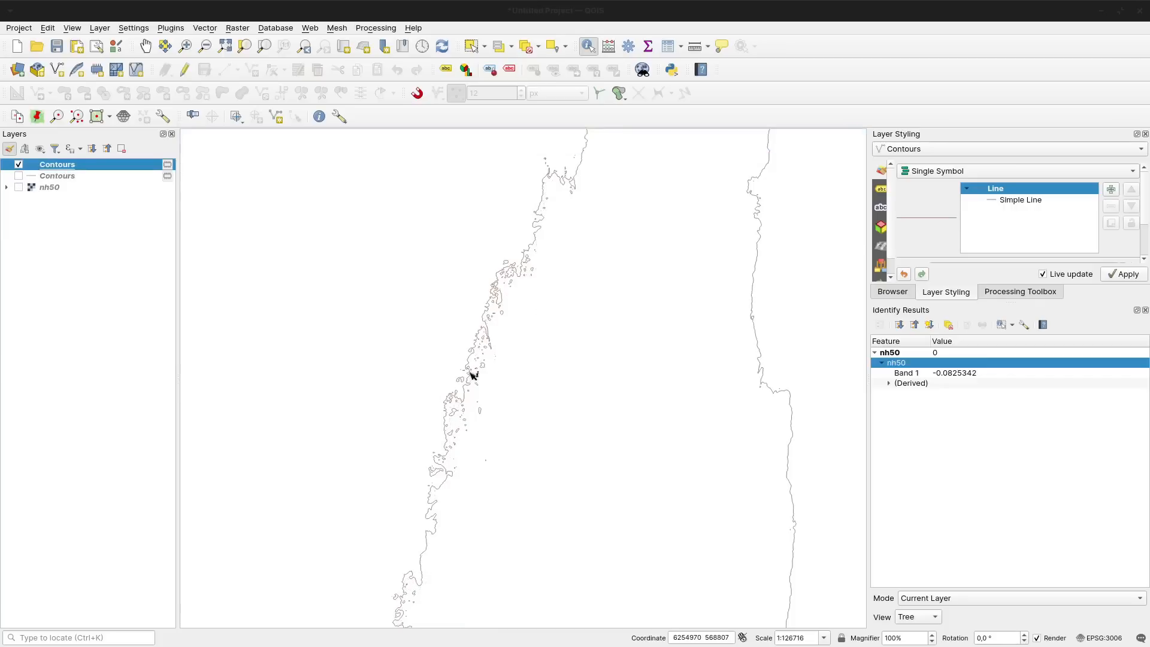
scroll(474, 375, "down", 2)
scroll(492, 387, "down", 1)
left_click_drag(520, 319, 591, 369)
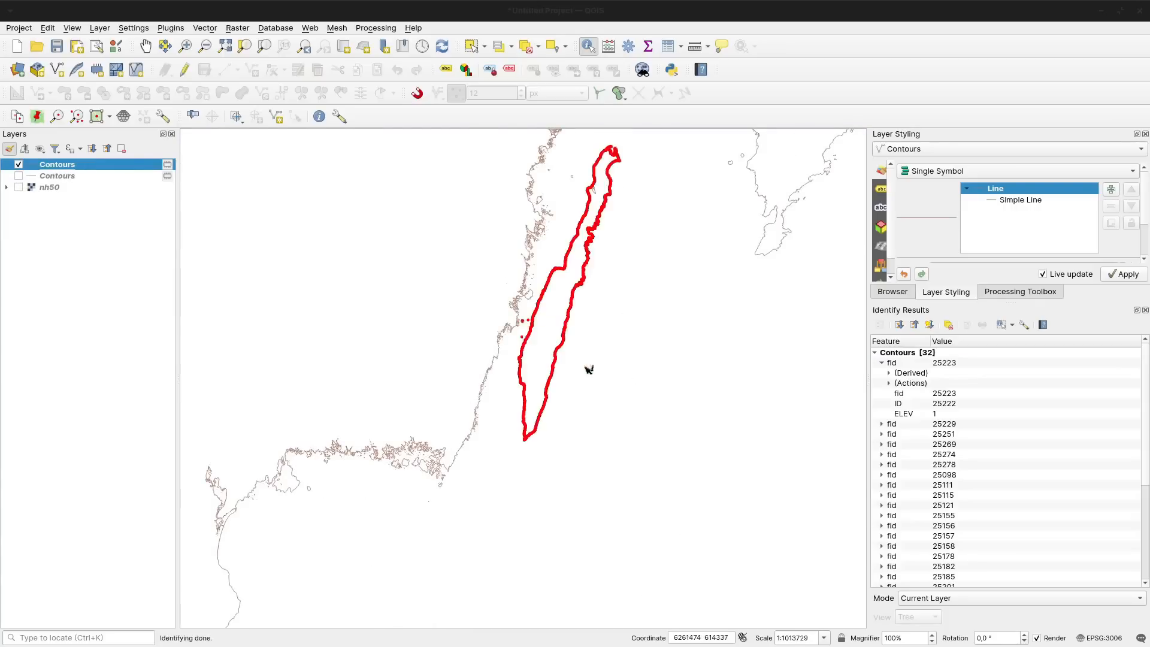
left_click(616, 418)
Examine how well the new contour lines follow the whole coastline and the bays and islands farther north.
scroll(554, 321, "down", 2)
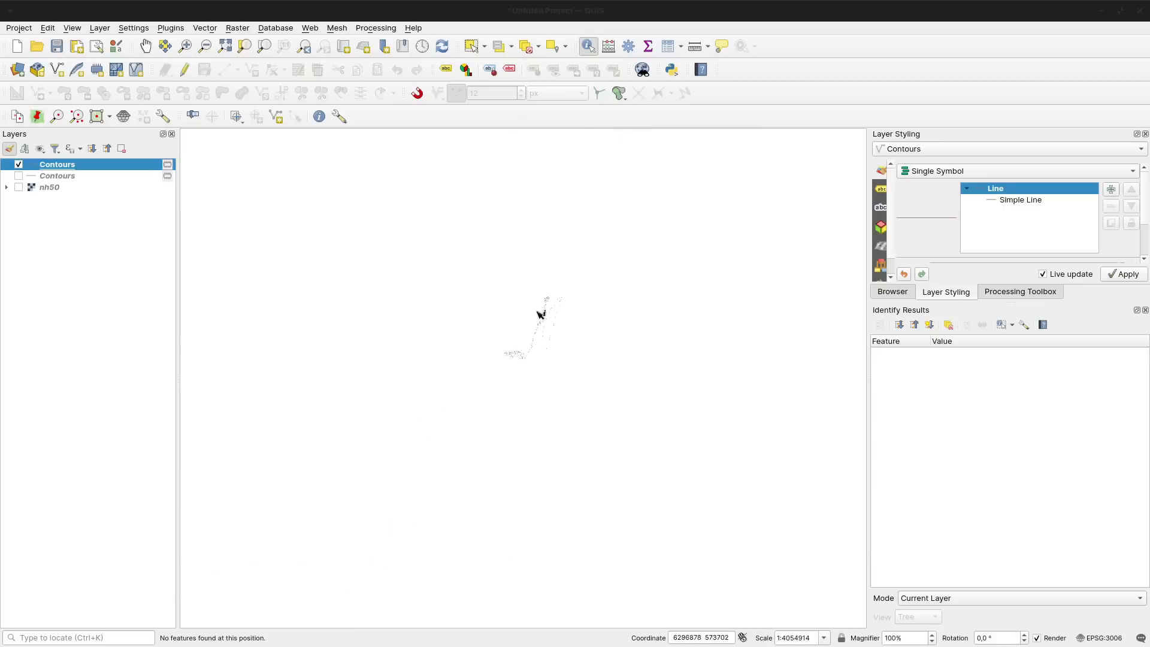
left_click_drag(552, 290, 563, 419)
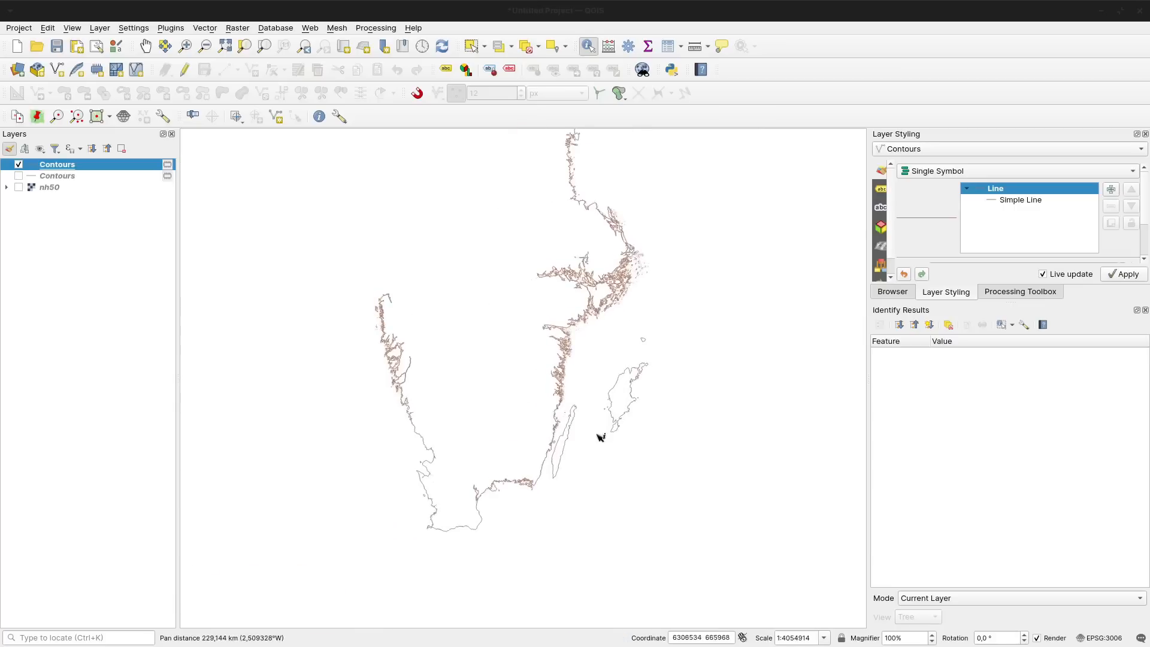
scroll(579, 351, "up", 1)
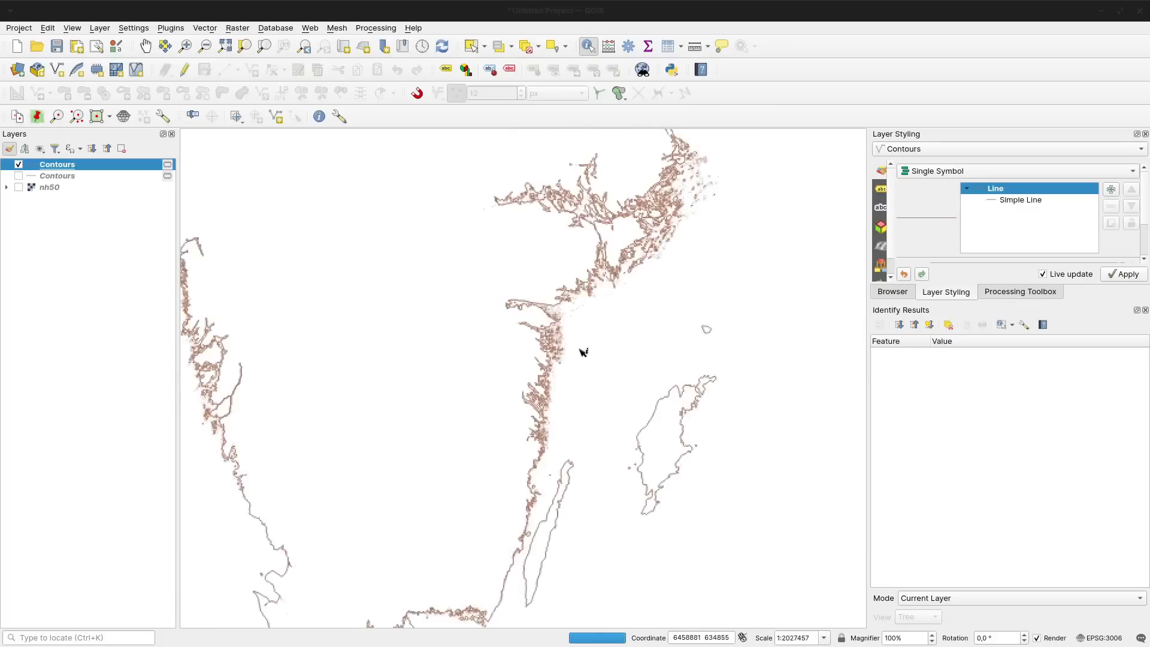
scroll(560, 311, "up", 3)
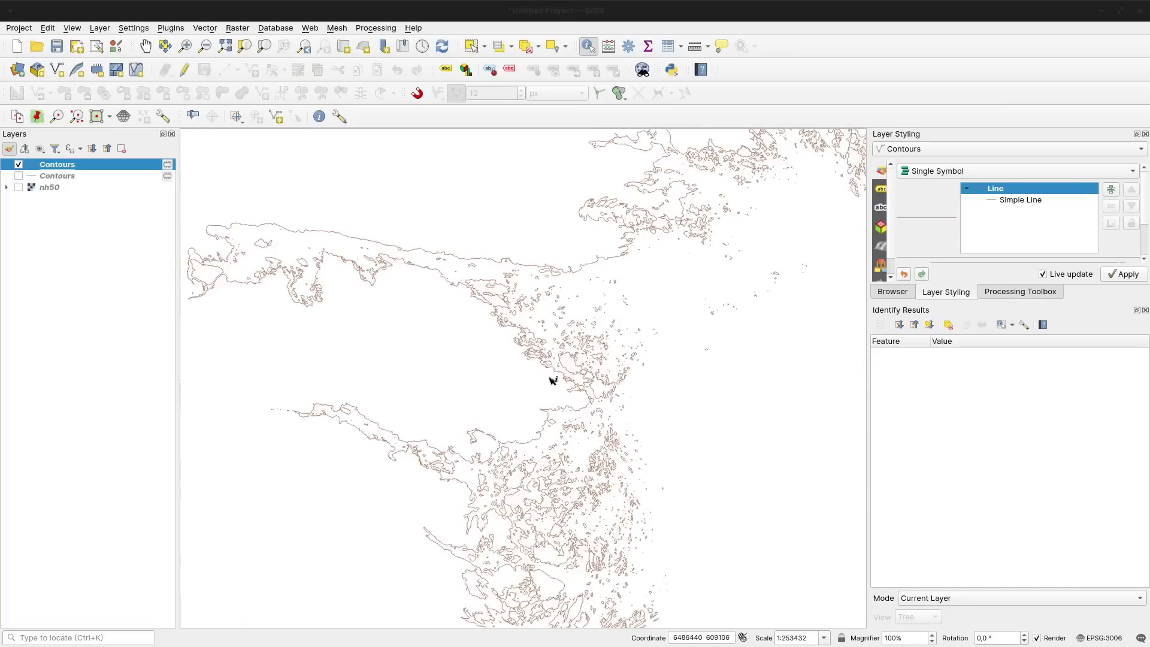
scroll(551, 381, "up", 1)
left_click_drag(464, 312, 652, 476)
left_click_drag(359, 329, 485, 339)
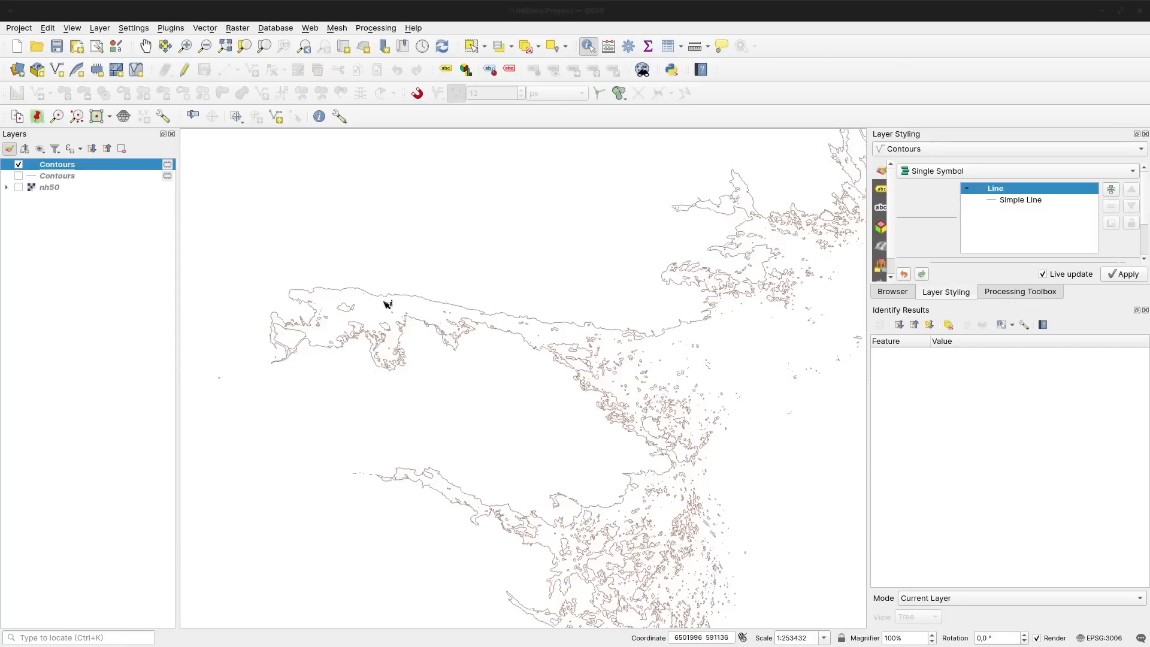
Start a new project and open the Order by Expression tool's expression builder for the New scratch layer polygons.
left_click(17, 47)
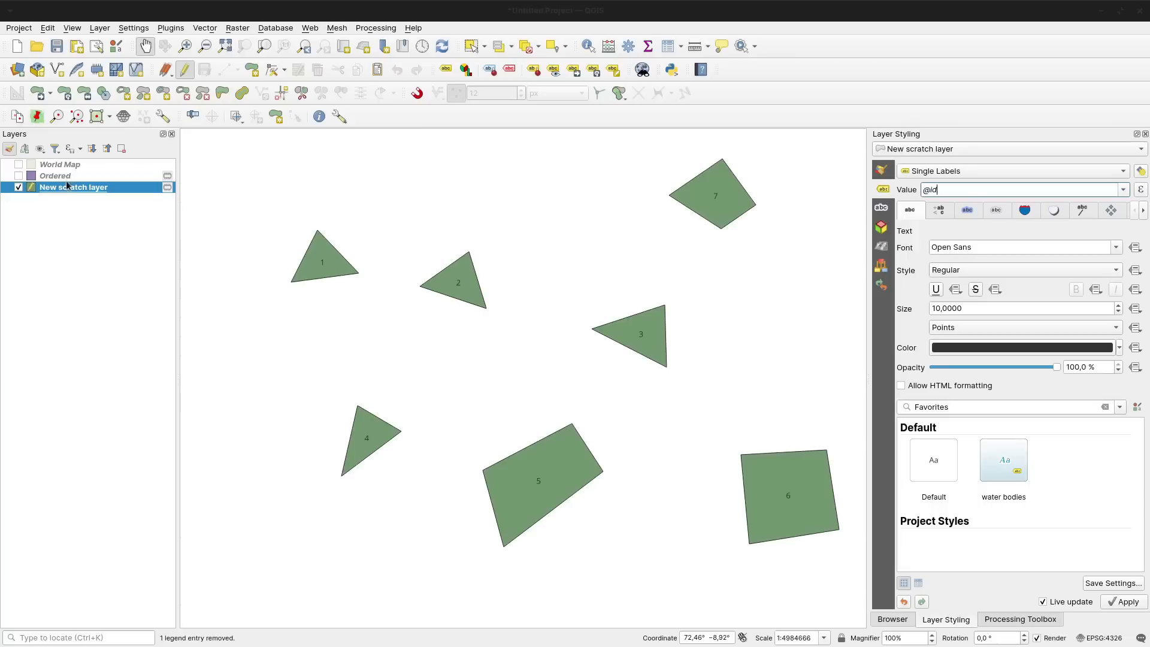
left_click(1047, 621)
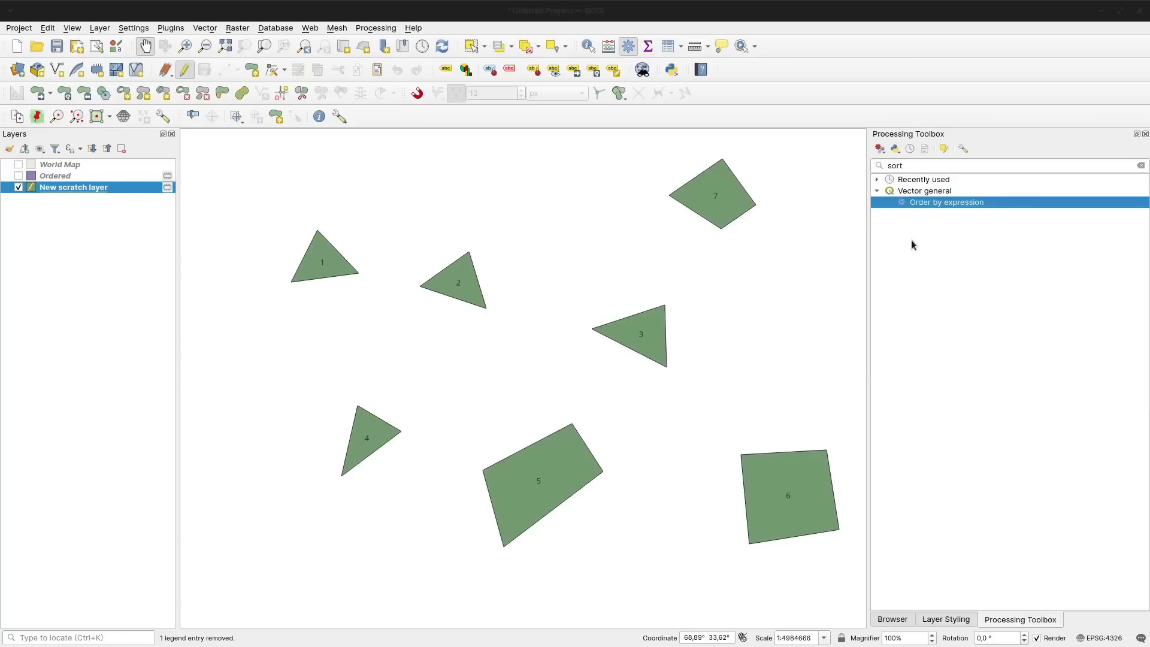
double_click(941, 203)
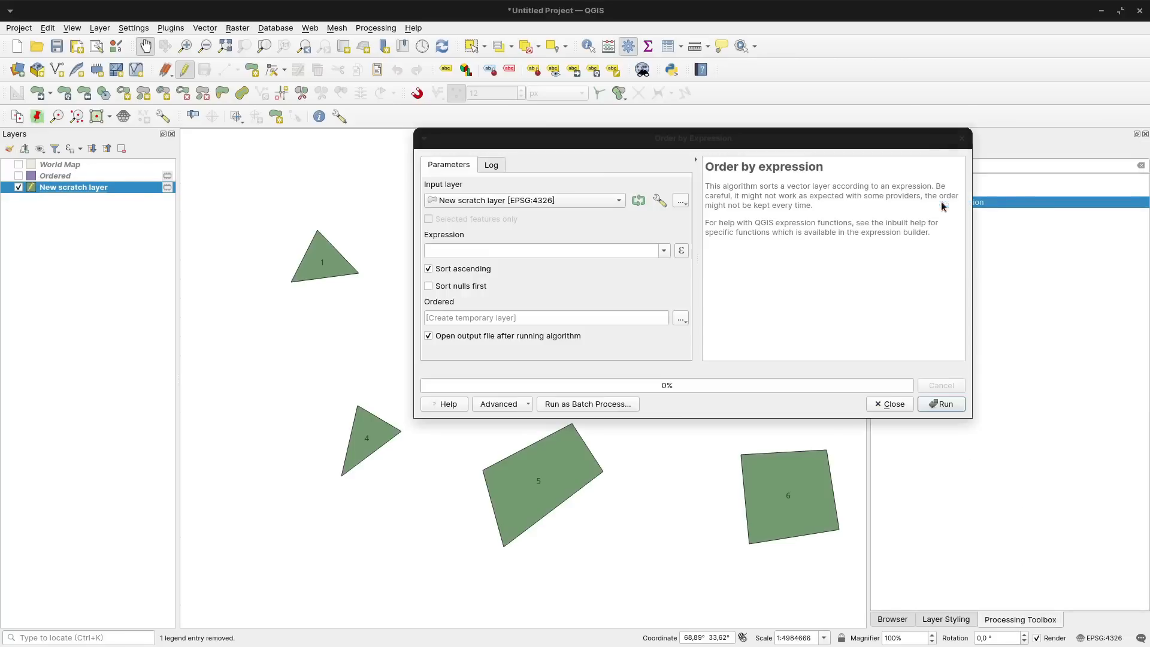
left_click(667, 253)
left_click(682, 252)
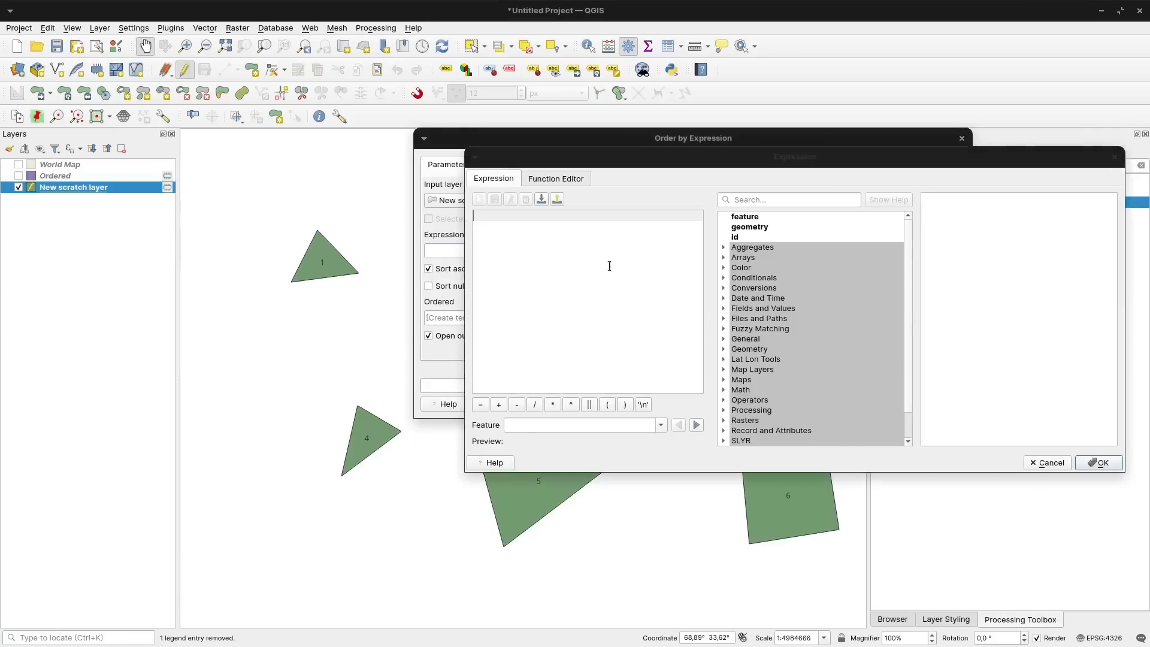
Order New scratch layer ascending by the expression x(centroid($geometry))/y(centroid($geometry)) into a temporary layer and close the tool.
scroll(911, 281, "down", 1)
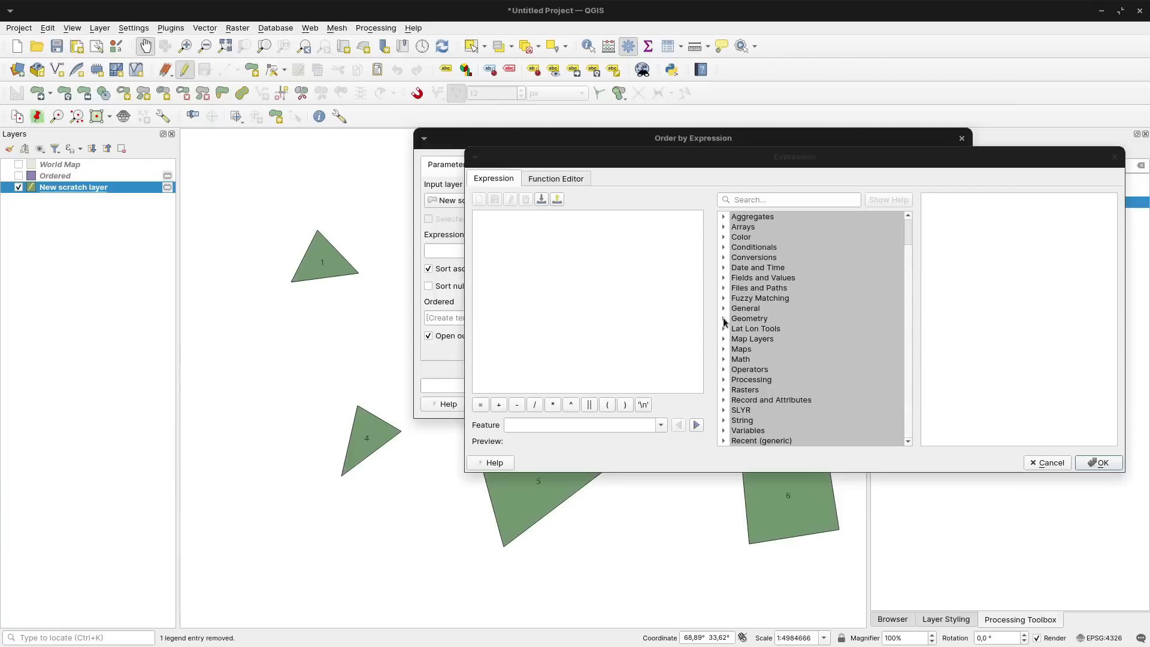
left_click(724, 441)
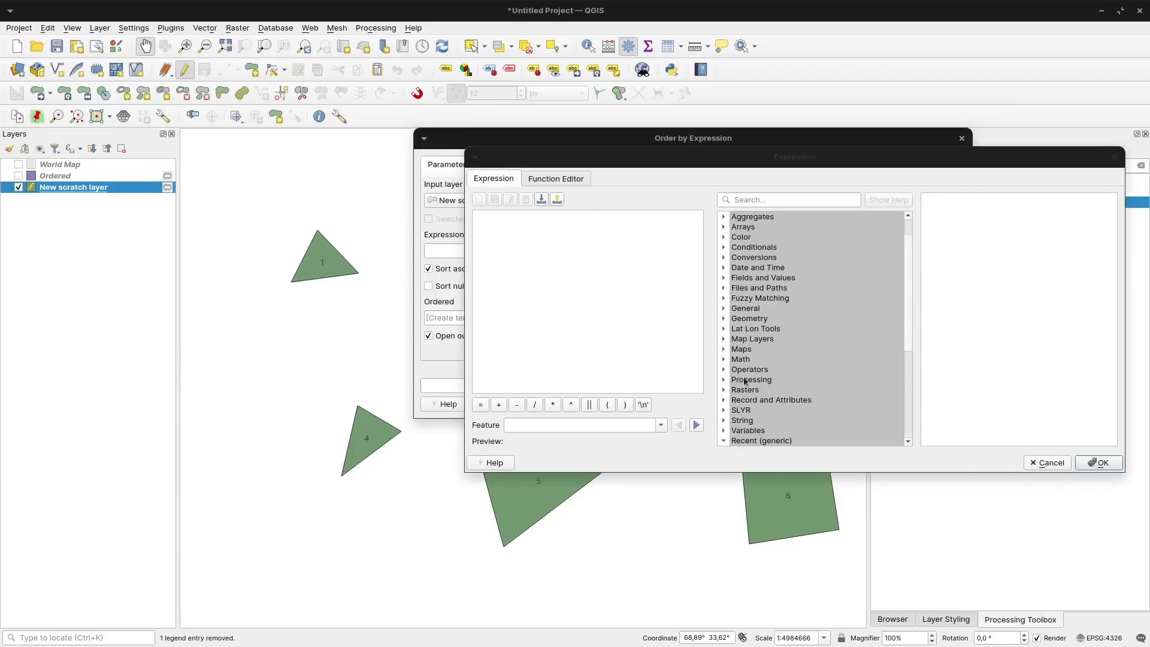
scroll(744, 381, "down", 6)
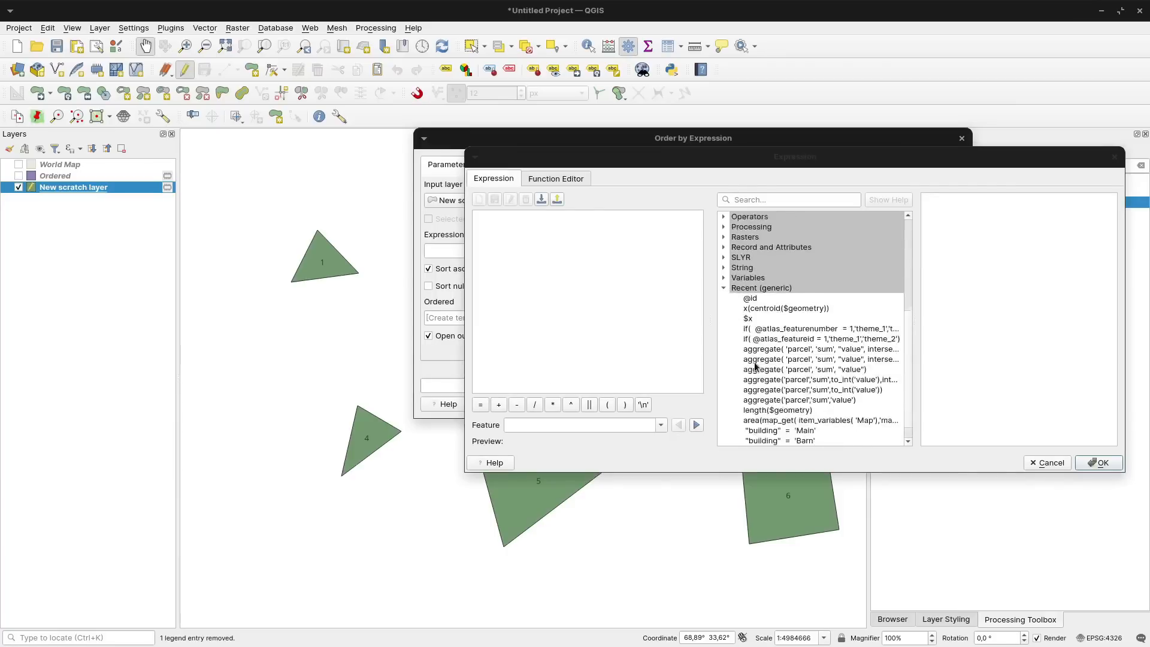
double_click(770, 290)
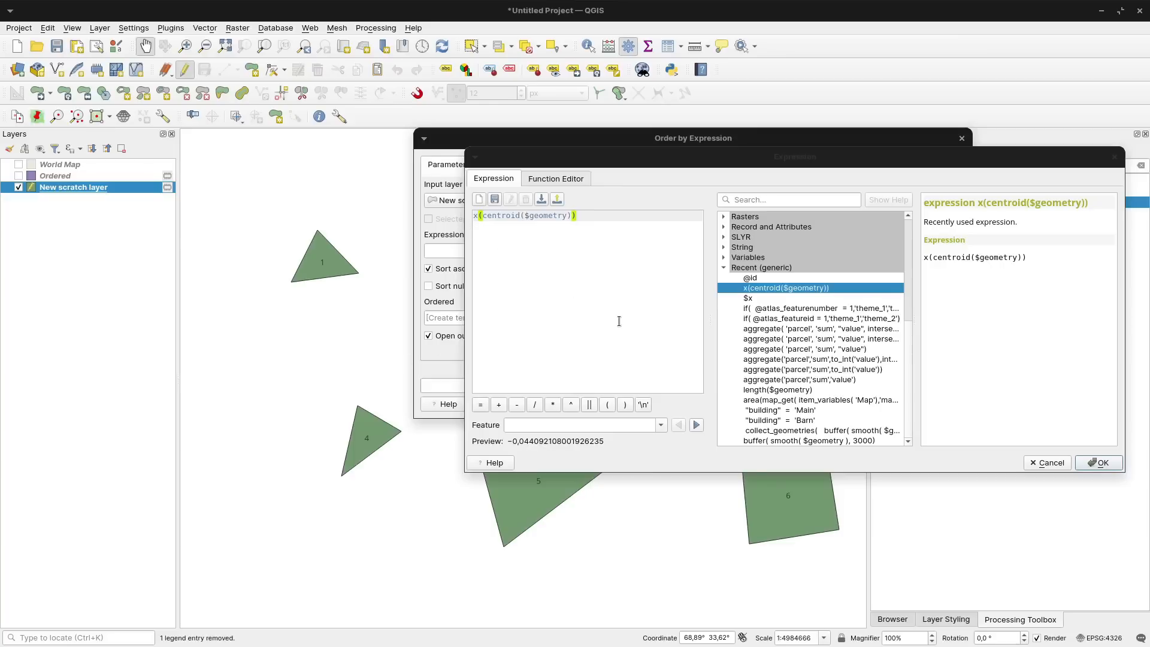
key("Escape")
left_click(953, 406)
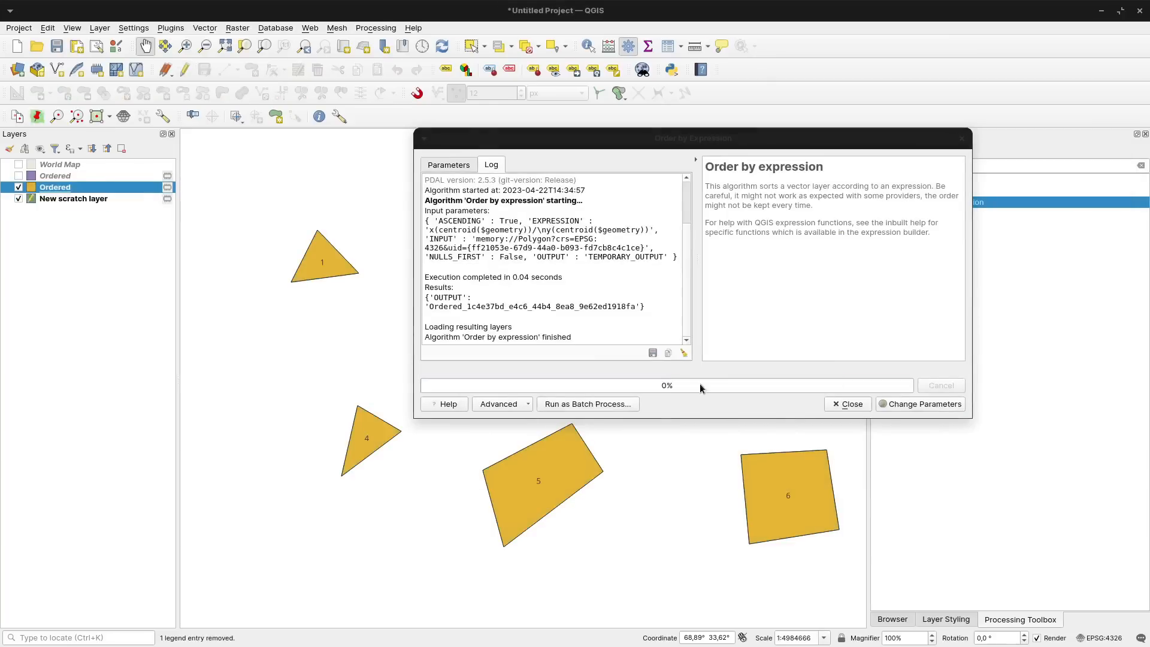
left_click(850, 405)
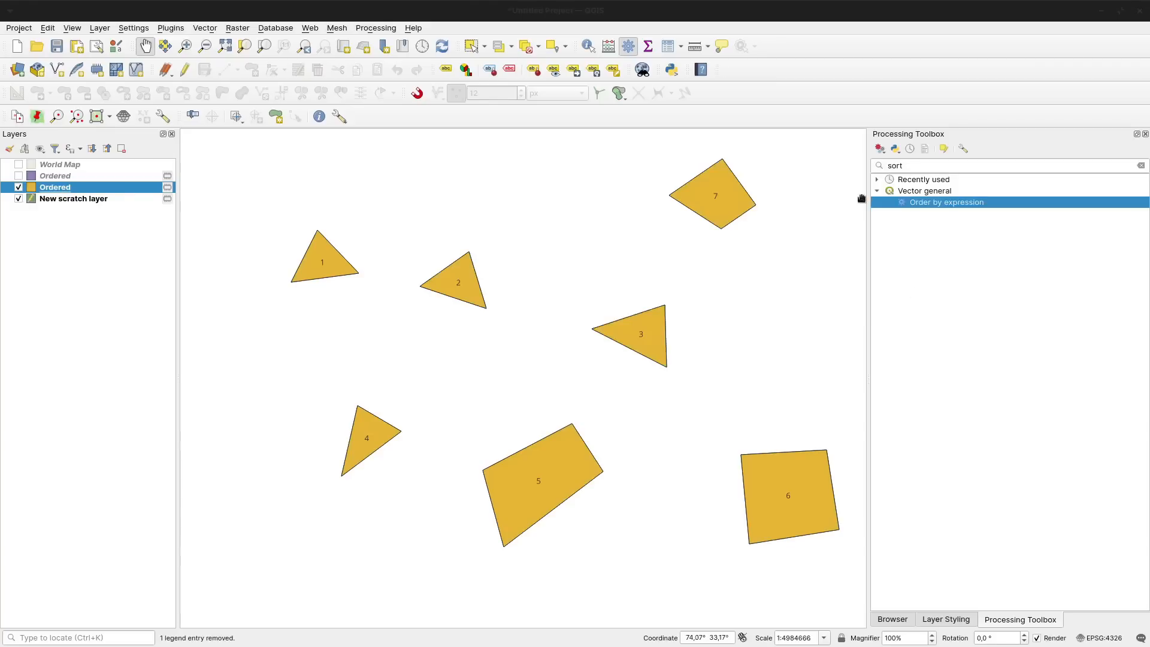
Turn on Single Labels for the new Ordered layer and leave its label value empty.
left_click(938, 620)
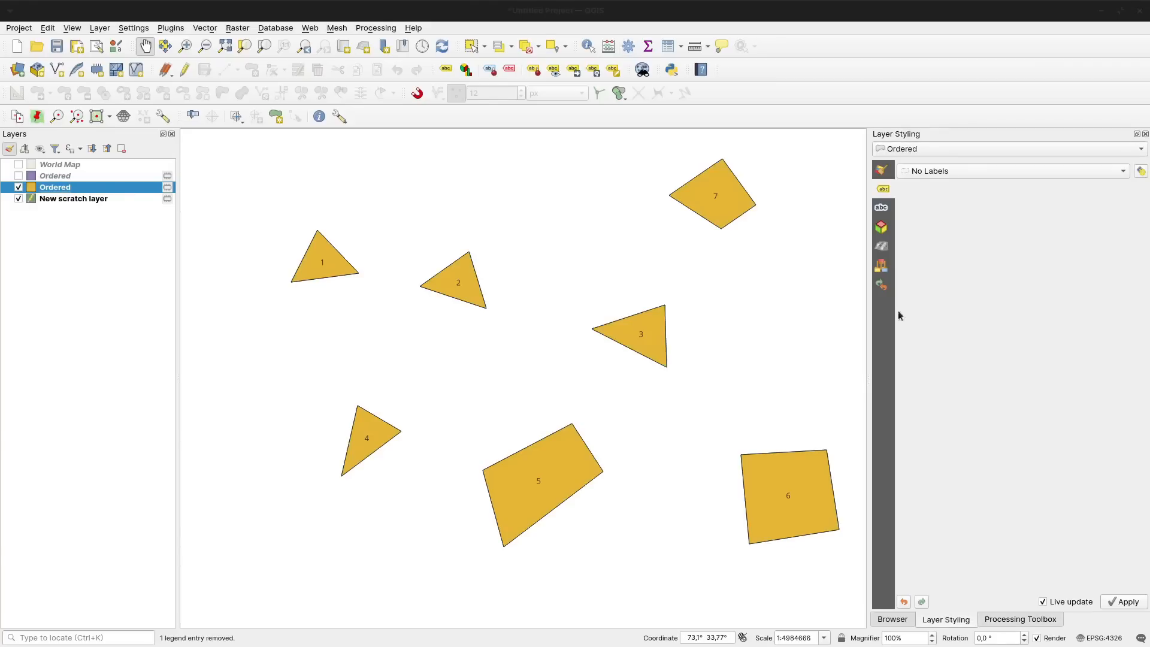
left_click(971, 174)
left_click(970, 185)
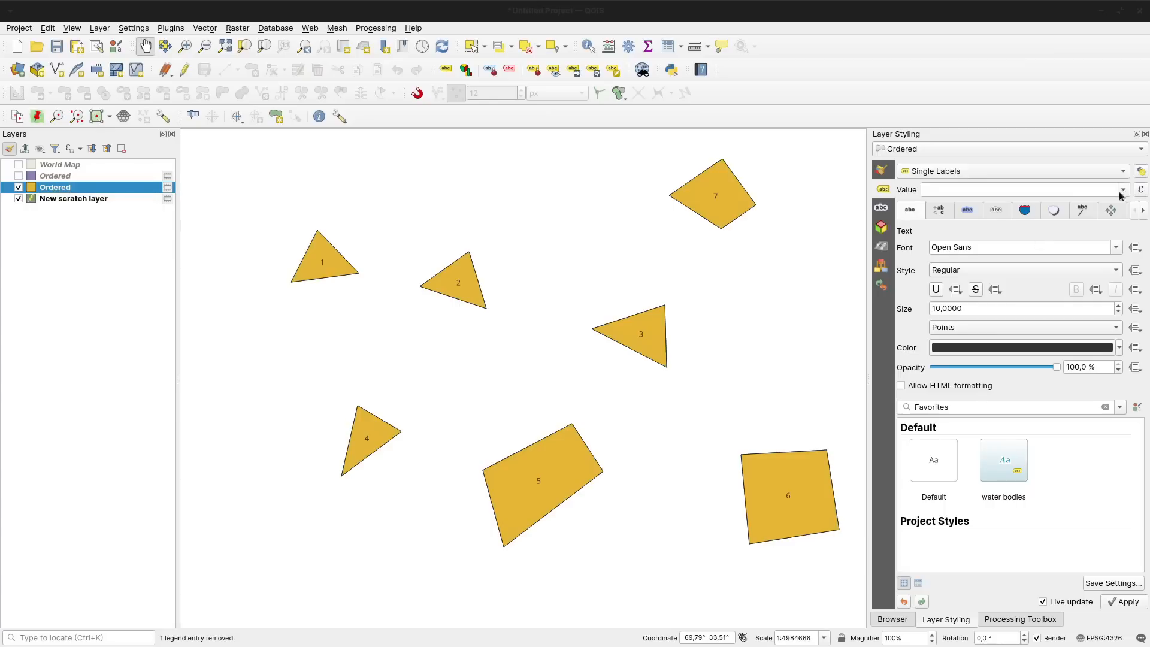
left_click(1139, 191)
left_click(1060, 464)
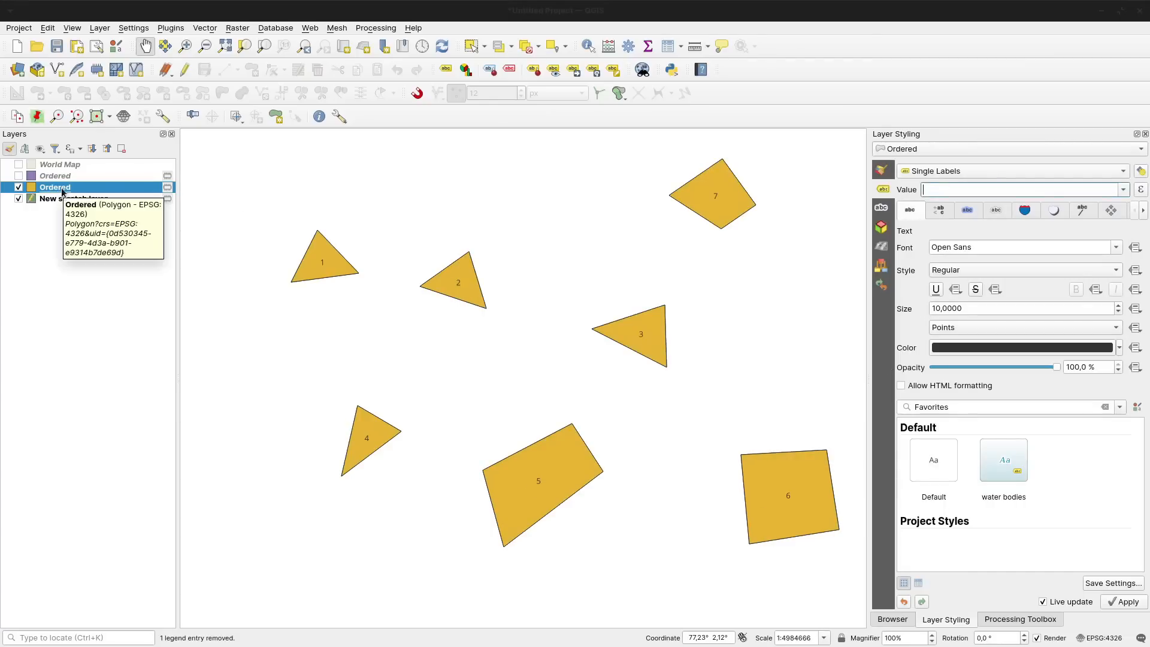
key("F6")
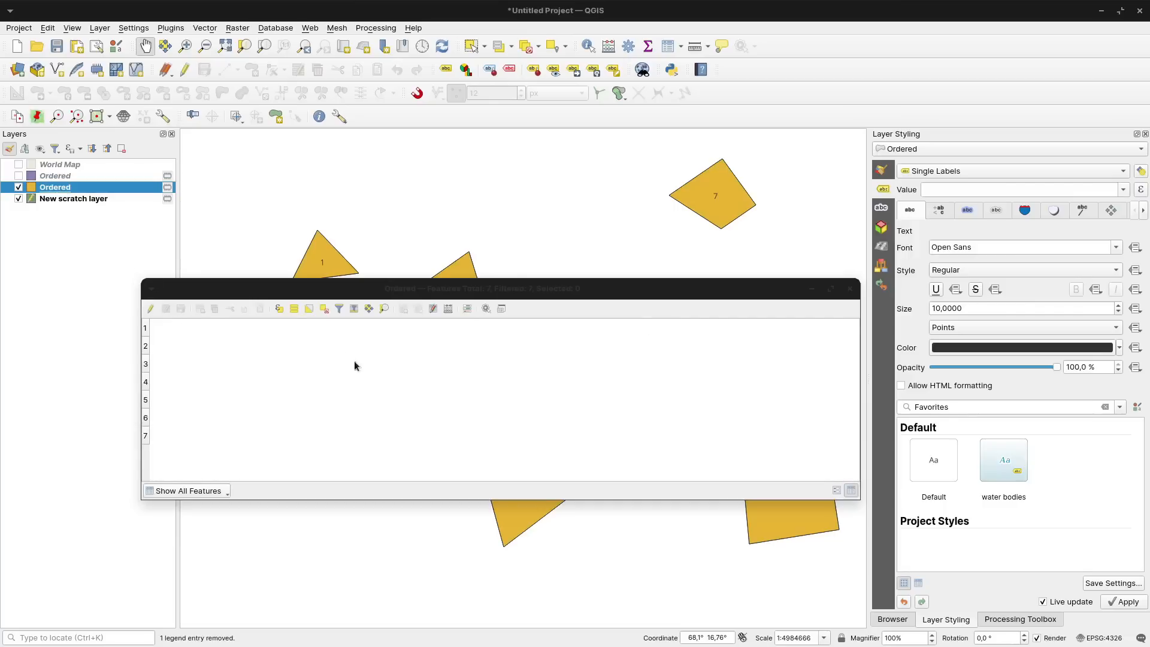
left_click(447, 310)
left_click_drag(557, 182, 808, 188)
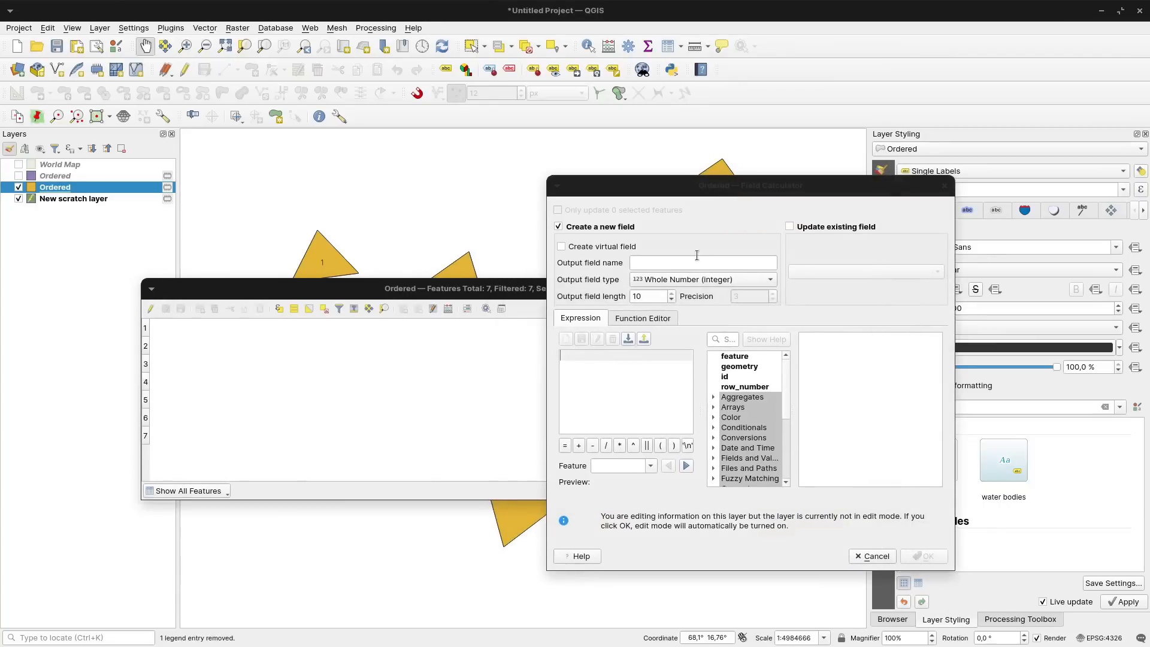
double_click(745, 386)
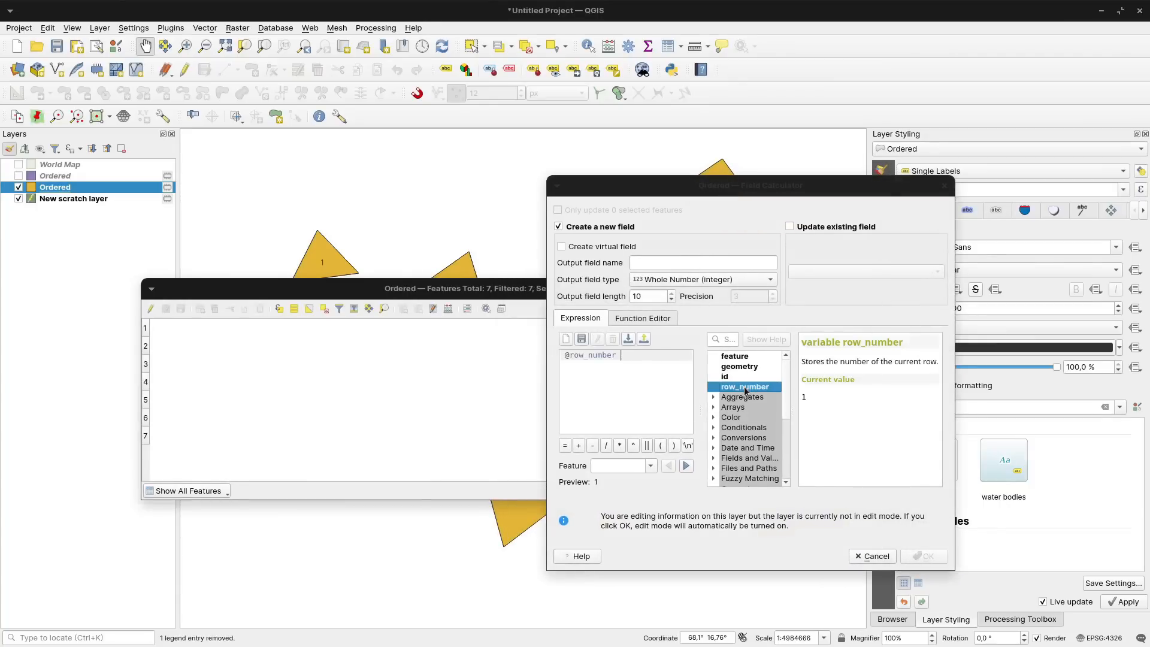
left_click(677, 261)
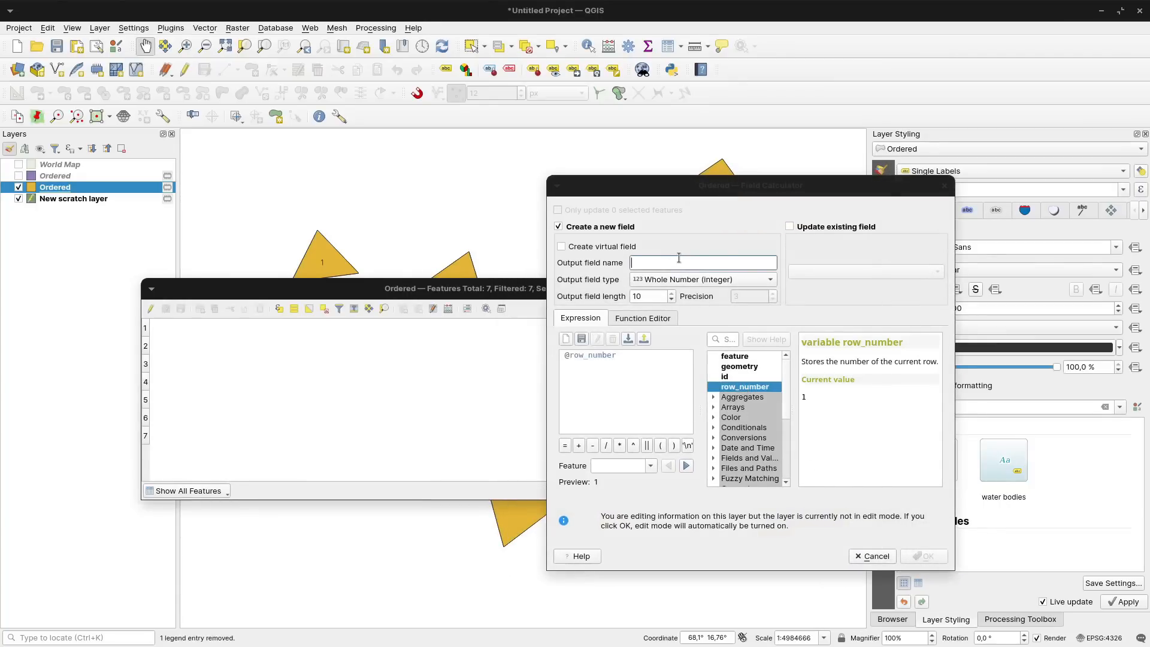
type("order")
left_click(925, 556)
Save the edits to the Ordered layer, stop editing and close its attribute table.
left_click(180, 311)
left_click(151, 309)
left_click(850, 289)
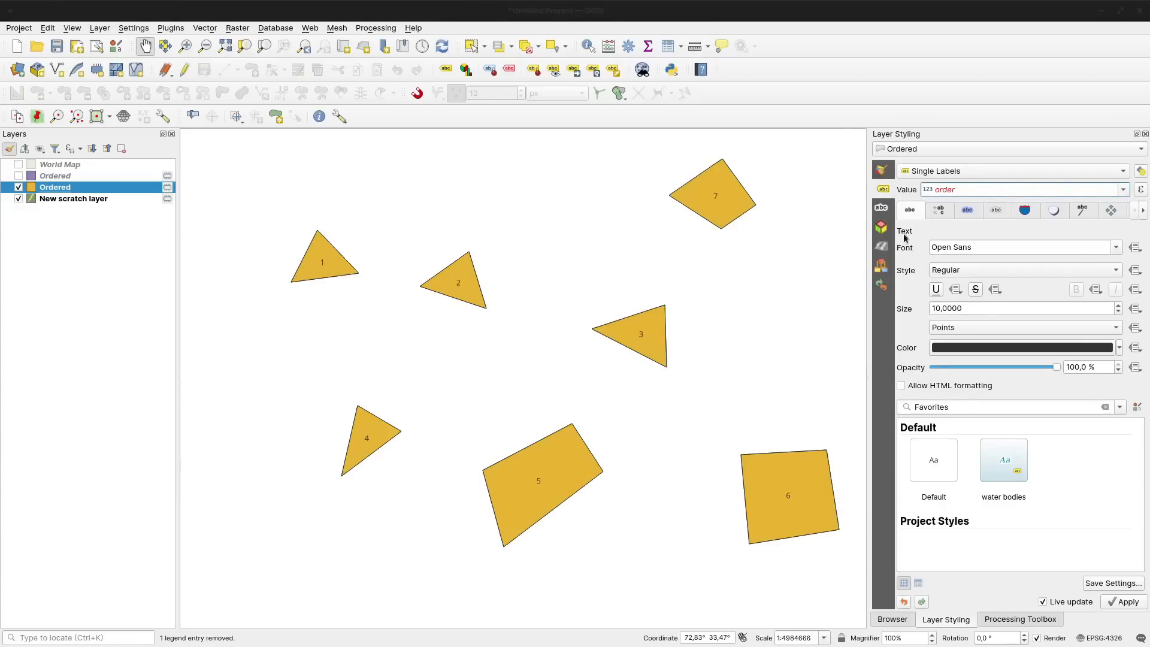
Label the Ordered polygons with the order field at size 16 and toggle the visibility of New scratch layer.
left_click(1123, 189)
left_click(1045, 203)
scroll(979, 308, "up", 6)
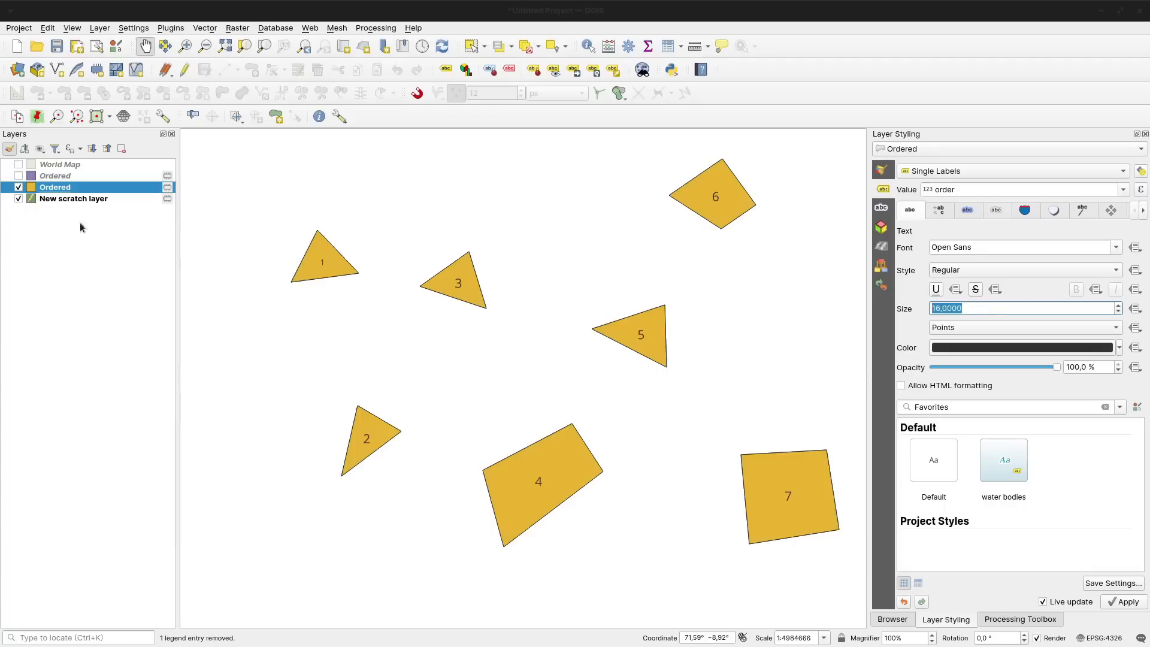
left_click(19, 199)
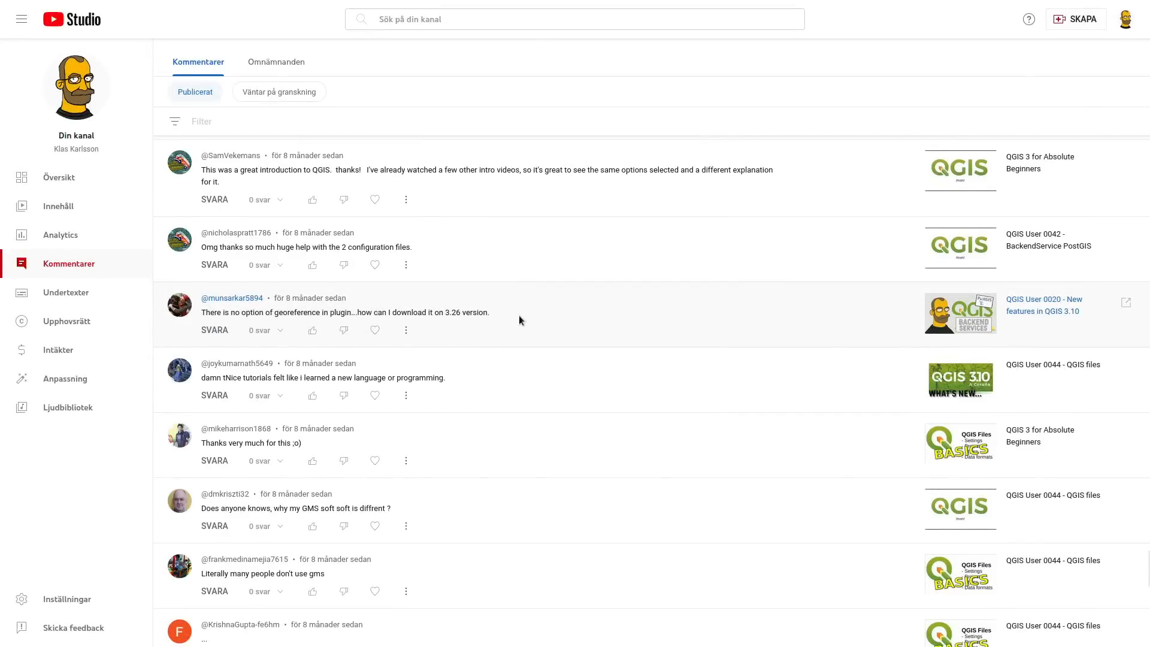
Switch back to QGIS, open the Georeferencer window to view it and close it again.
scroll(520, 318, "down", 1)
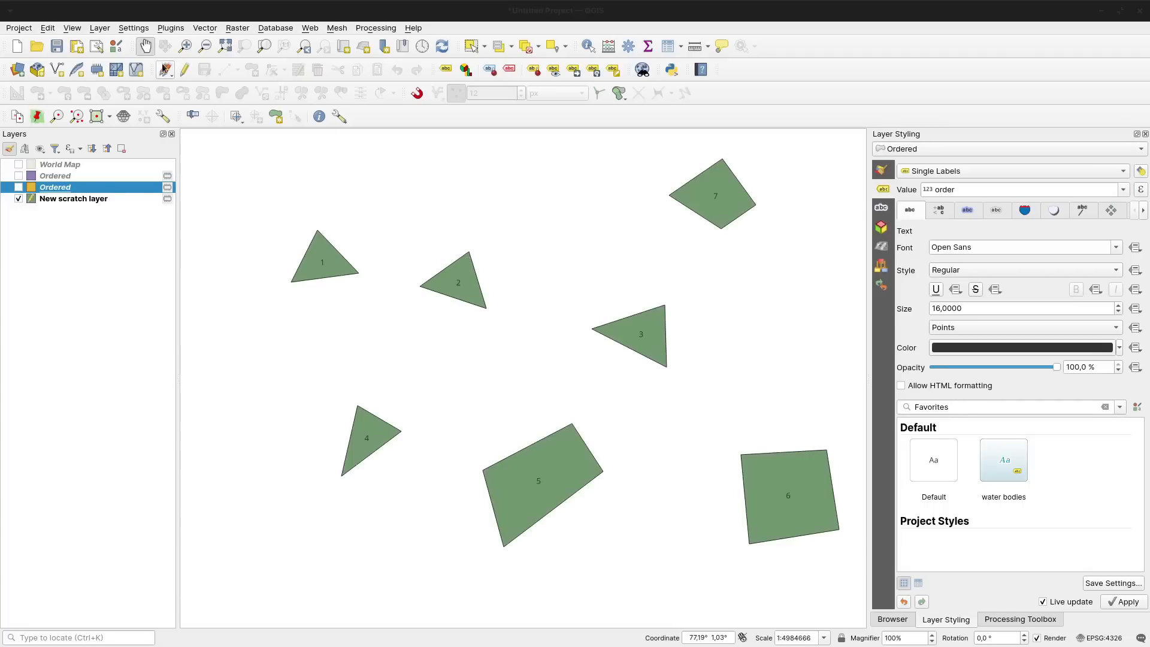
left_click(72, 29)
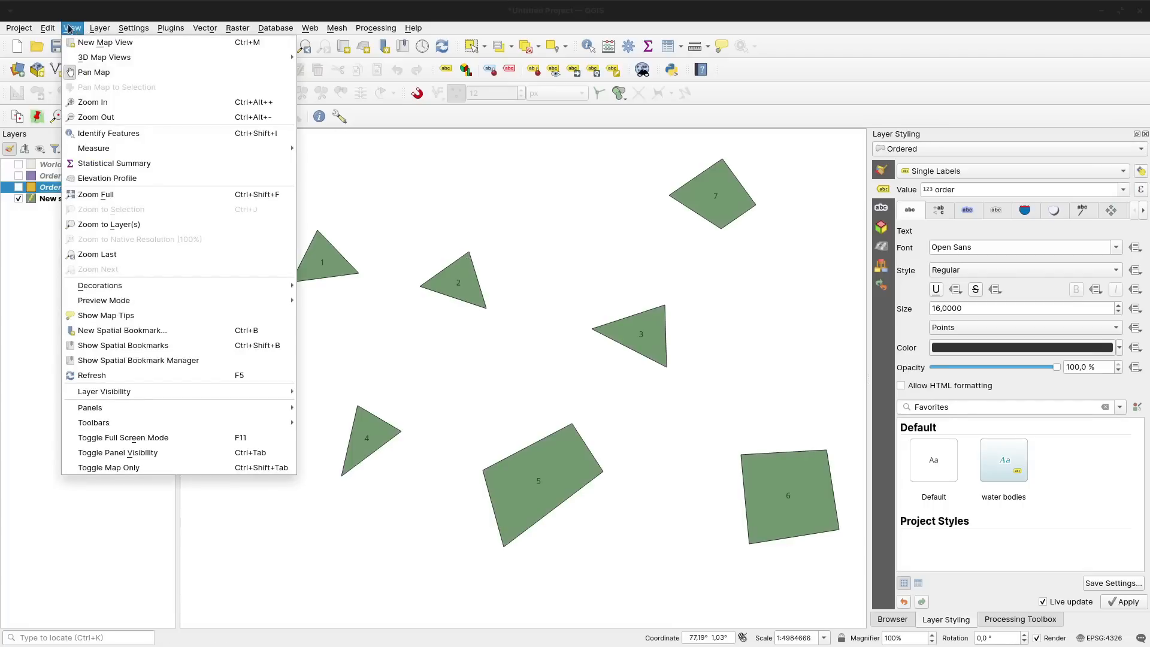
mouse_move(104, 36)
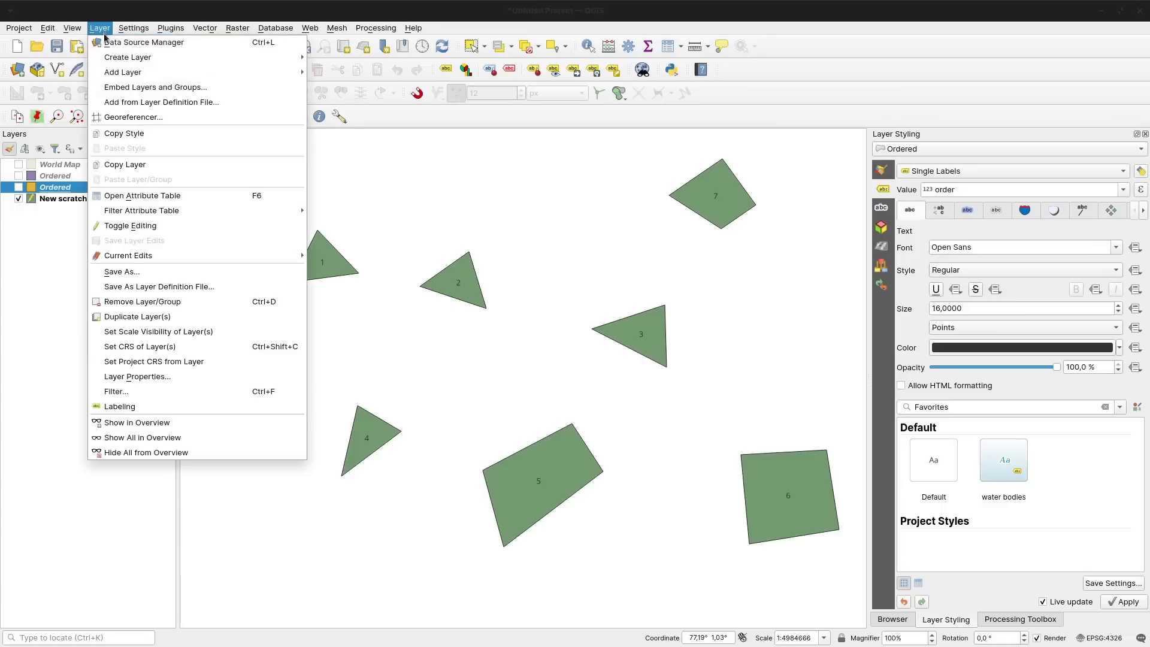
left_click(118, 118)
left_click_drag(356, 28, 575, 132)
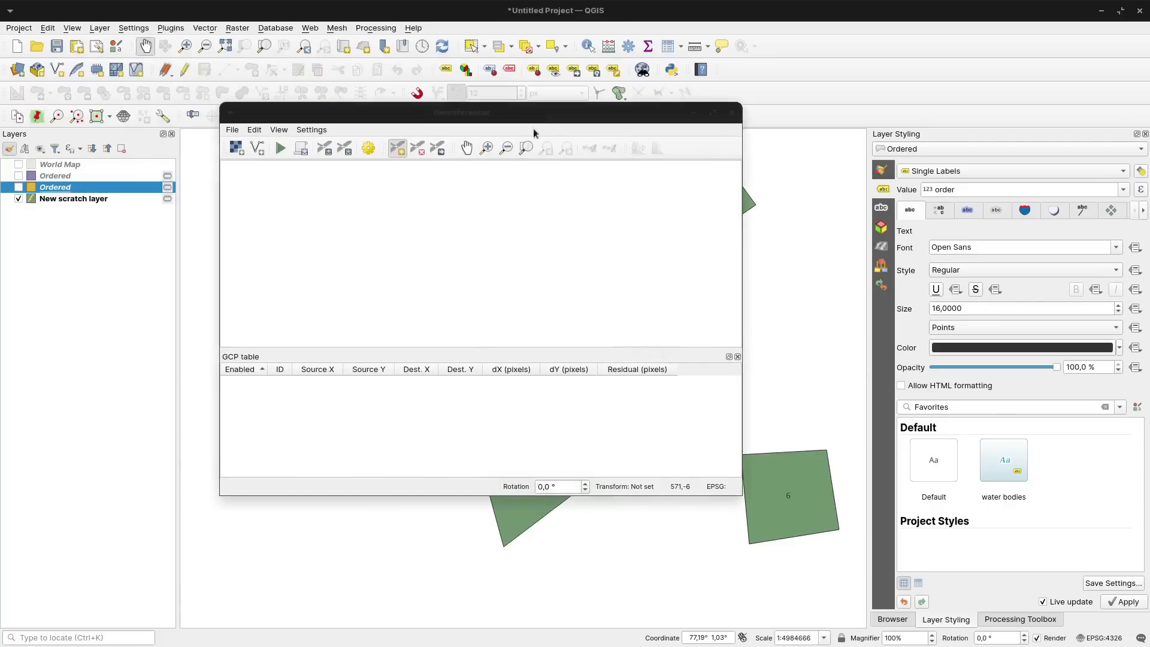
left_click(733, 113)
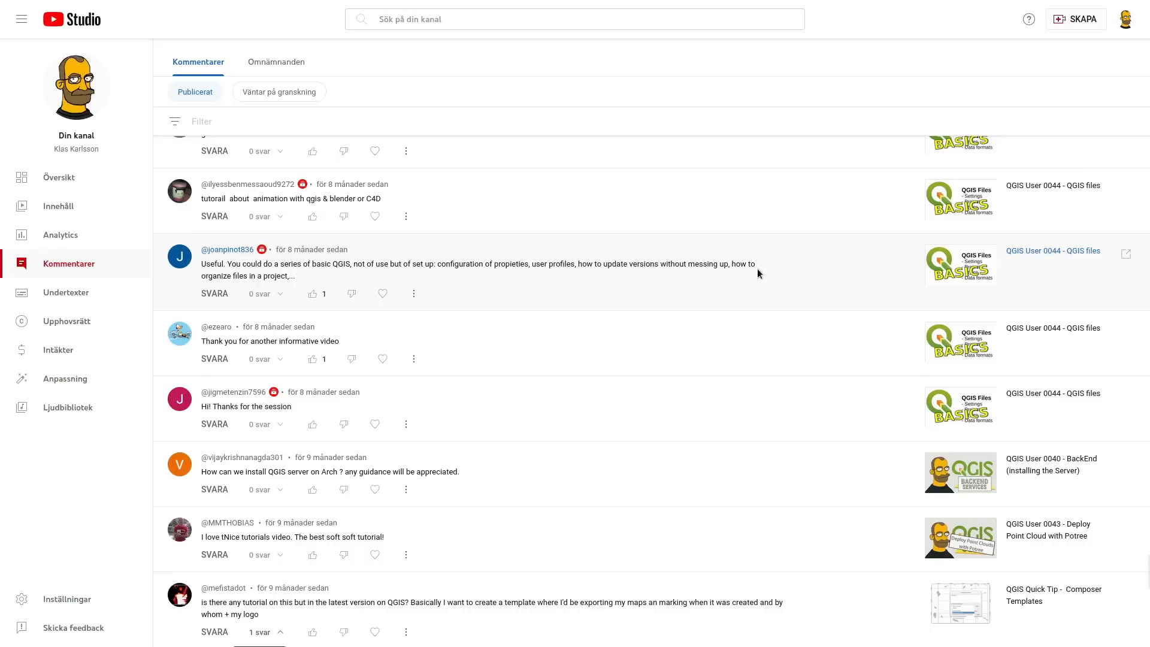
Read the viewer comments in YouTube Studio, including those on basic QGIS setup and bachelor's thesis topics on environmental issues.
left_click_drag(660, 263, 720, 265)
left_click(671, 271)
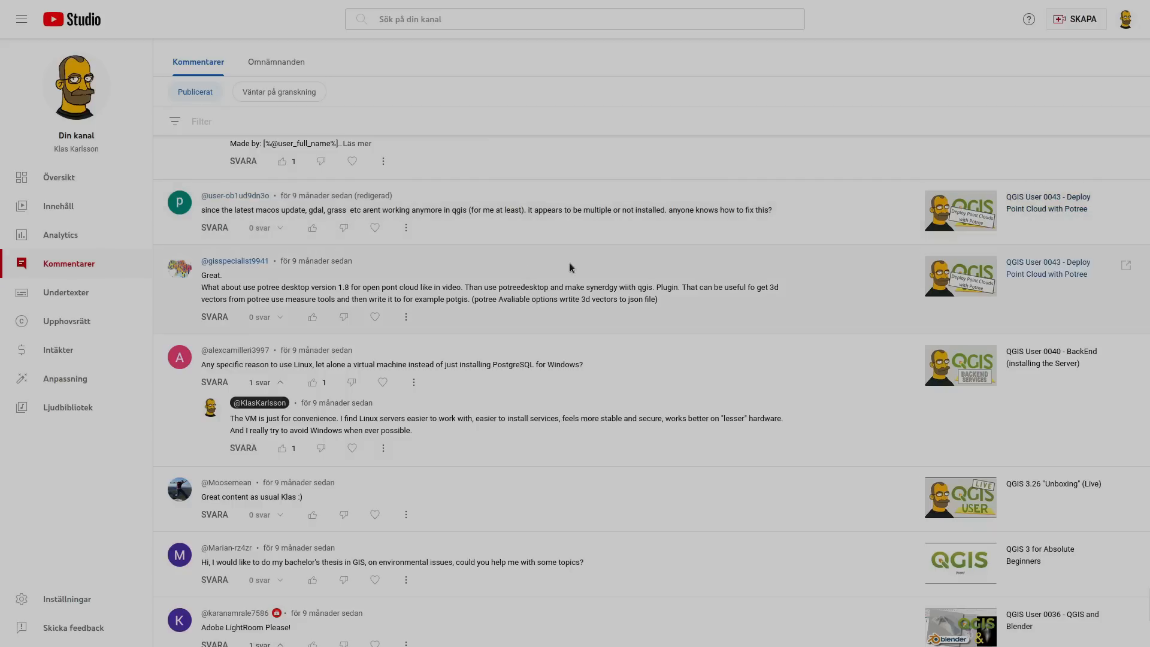
scroll(390, 257, "down", 2)
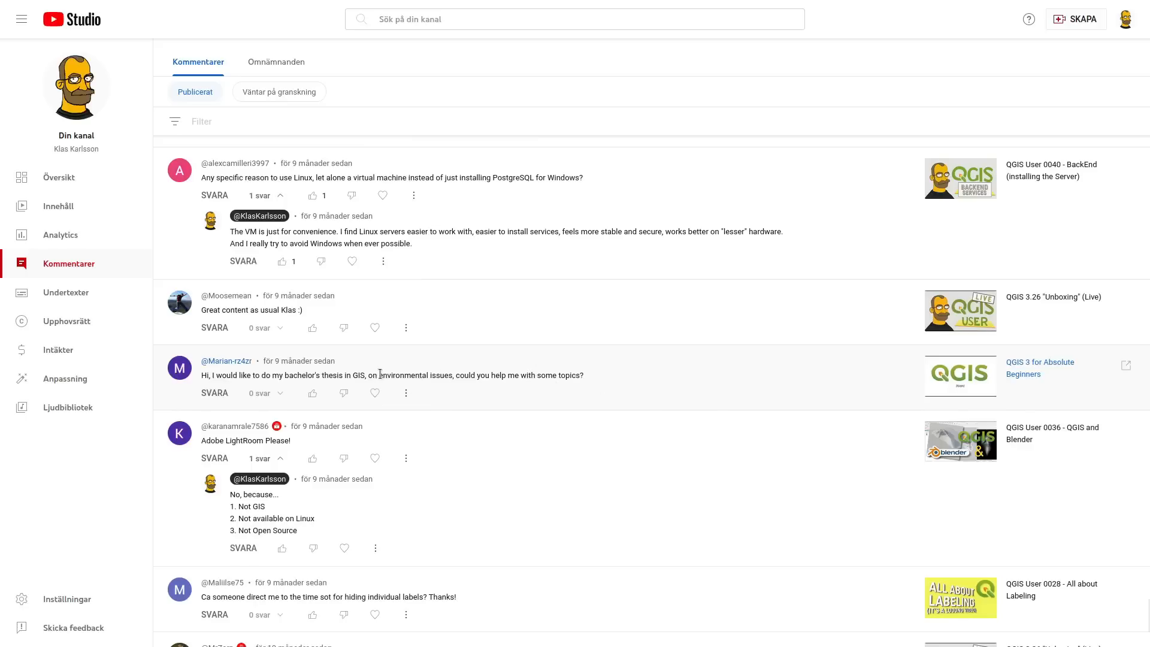
left_click_drag(381, 373, 452, 378)
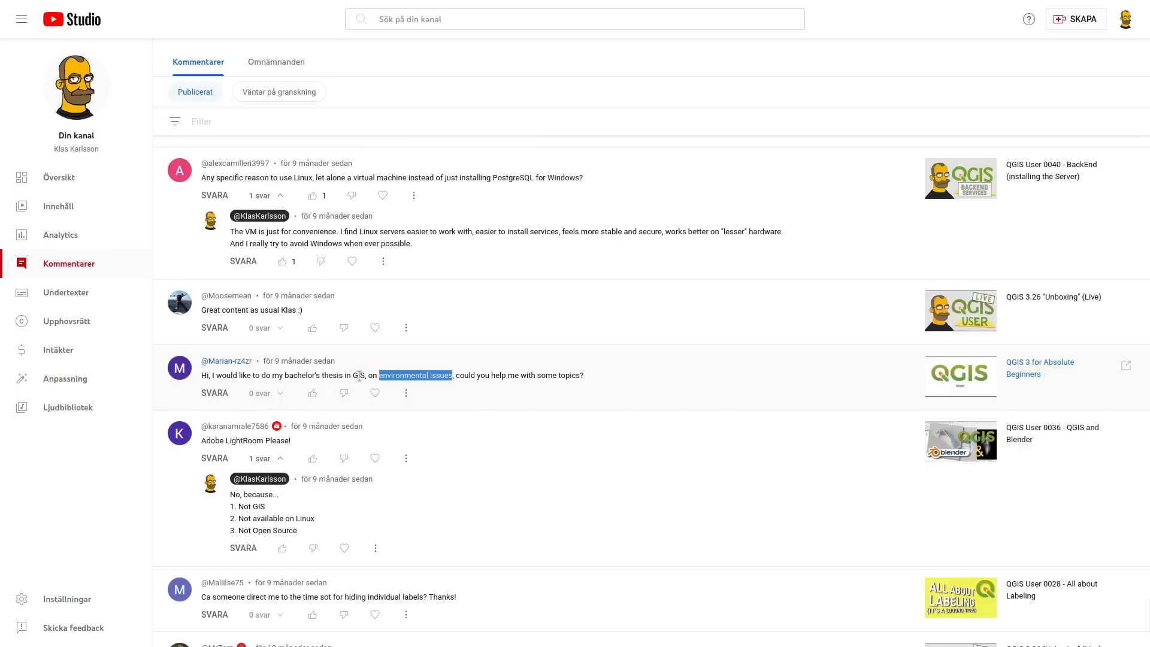
left_click(506, 380)
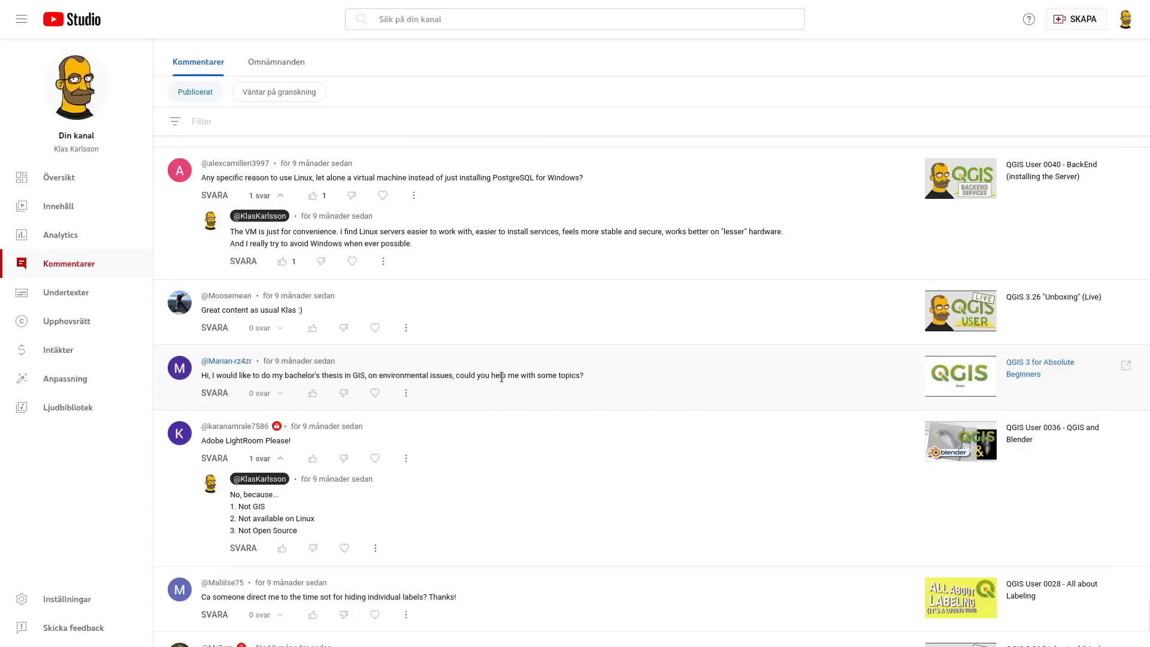
scroll(457, 441, "down", 2)
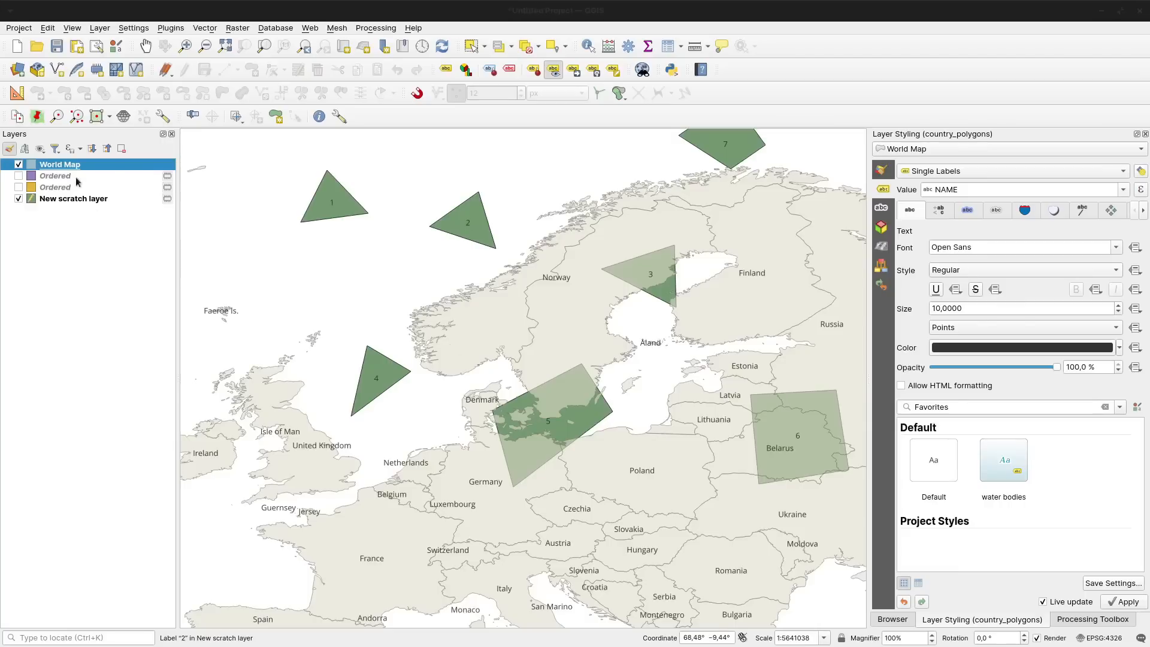
Start exporting New scratch layer as Keyhole Markup Language [KML] to the file test in the Geodata/trash folder.
left_click(67, 200)
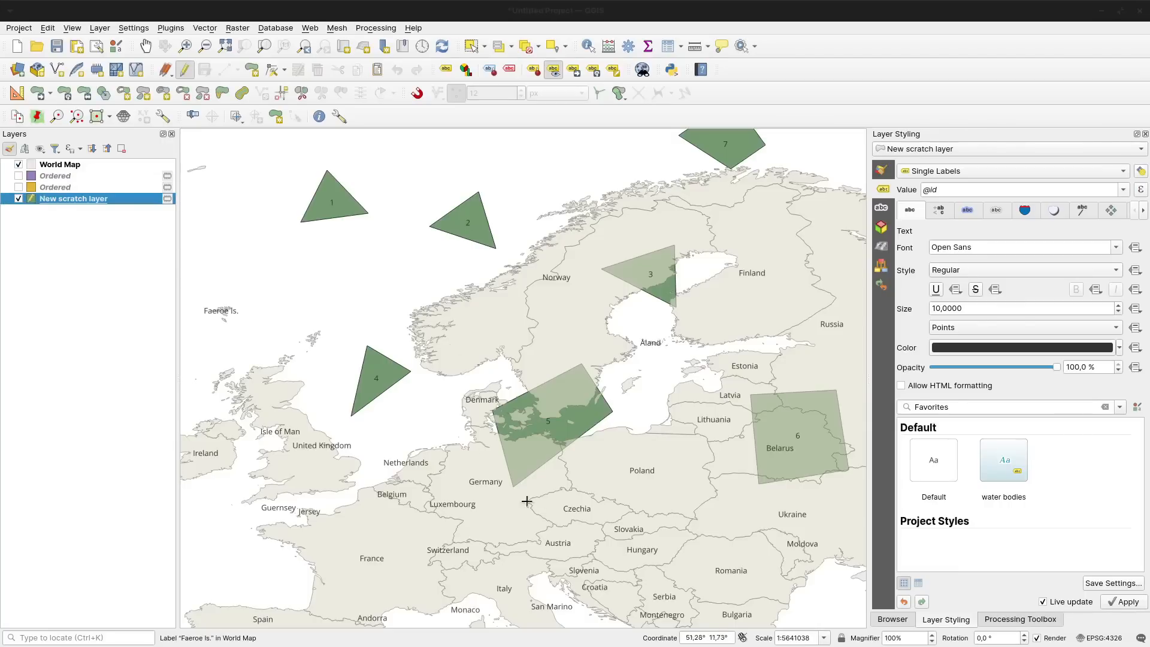
right_click(74, 200)
mouse_move(135, 485)
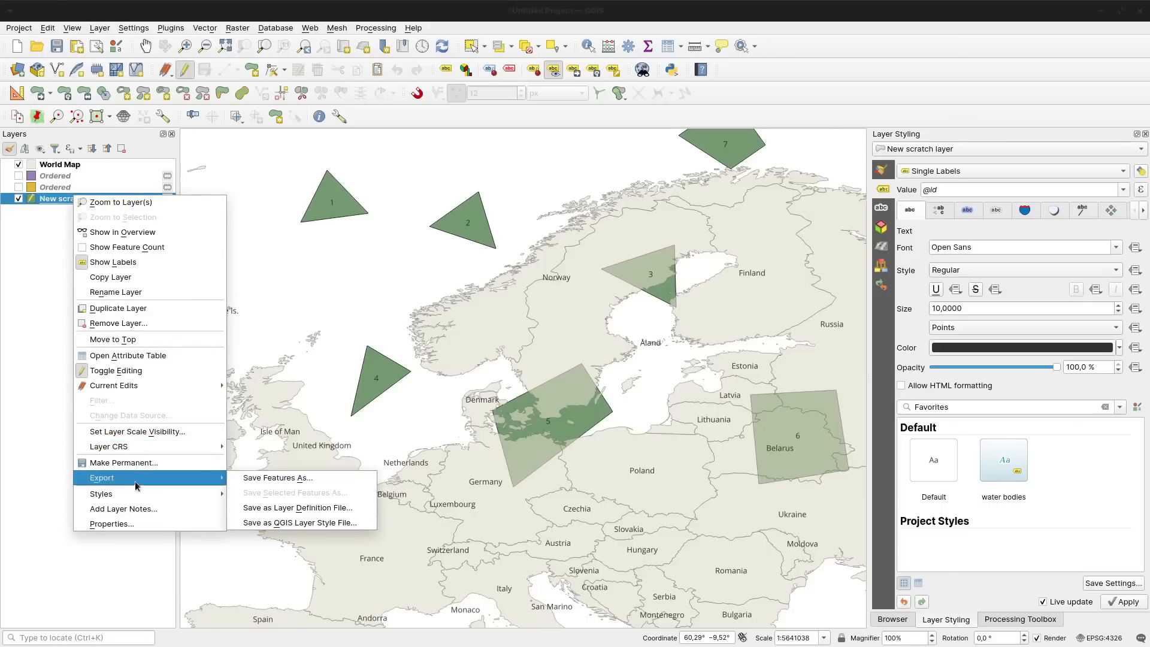
left_click(302, 477)
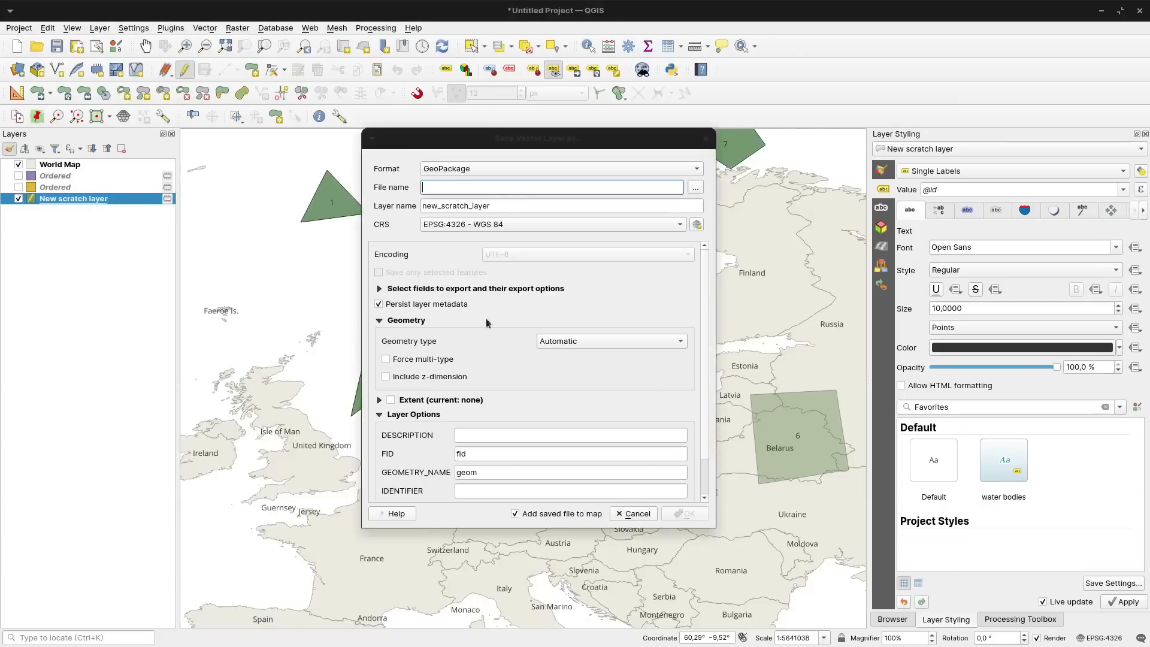
left_click(695, 171)
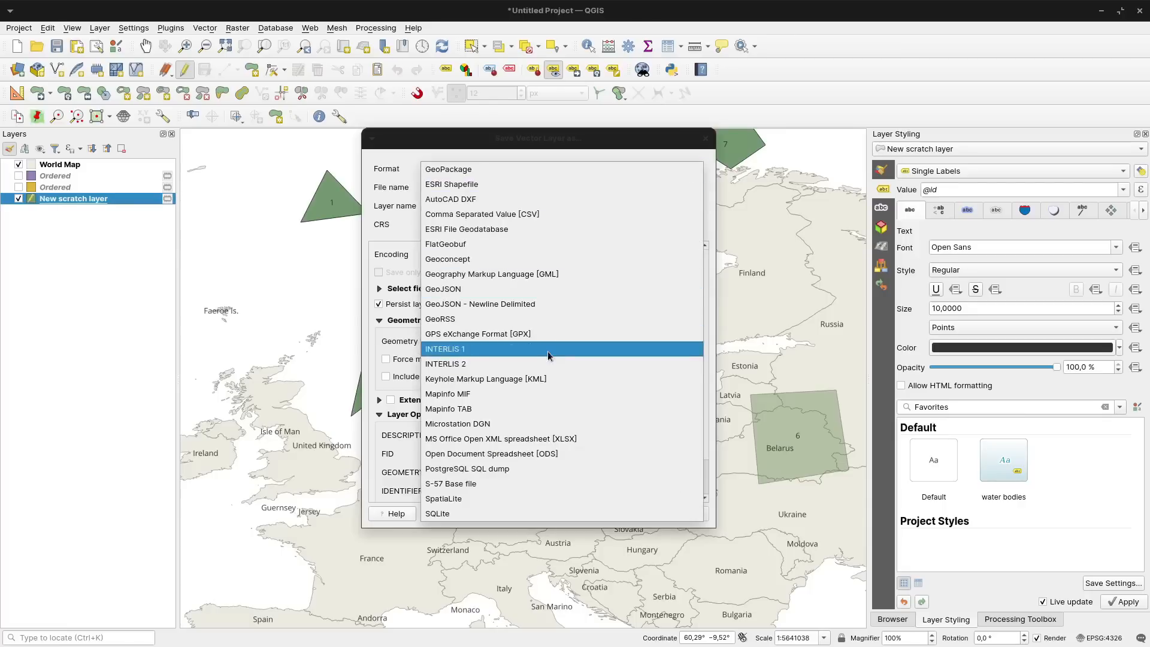
left_click(517, 384)
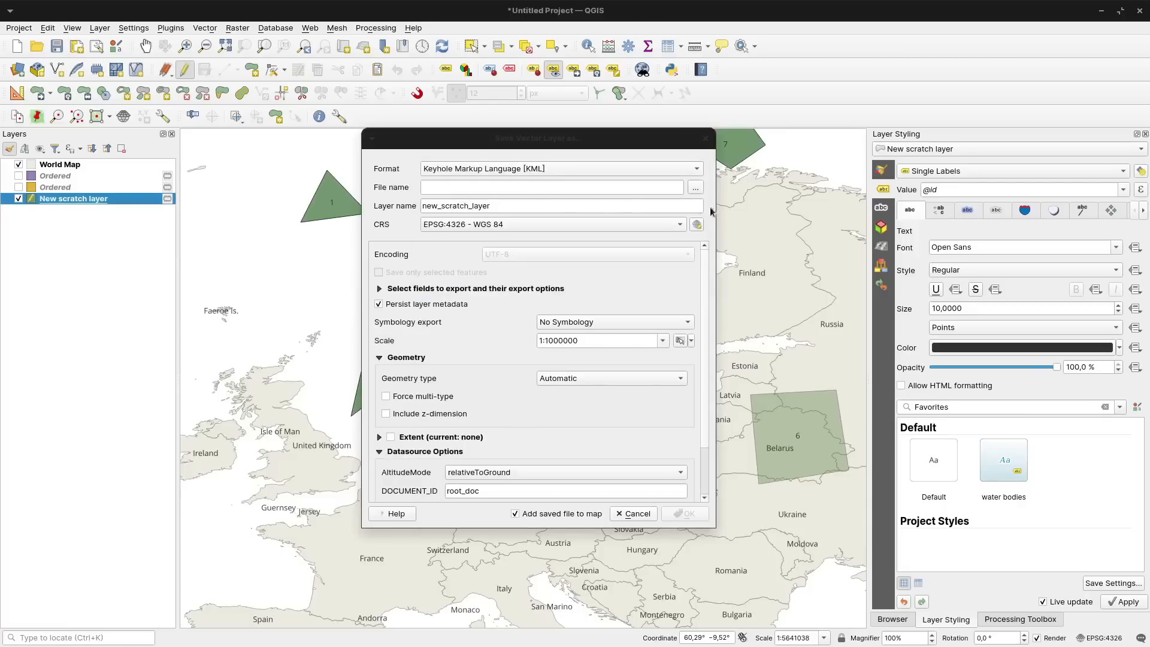
left_click(695, 188)
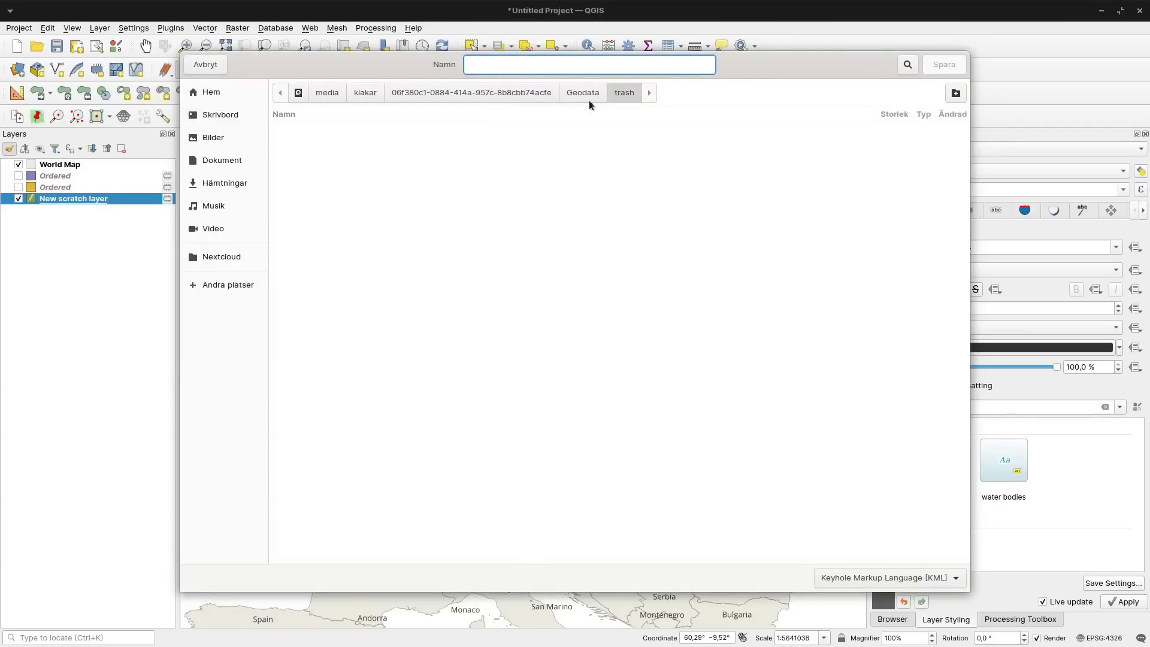
type("test")
key("Return")
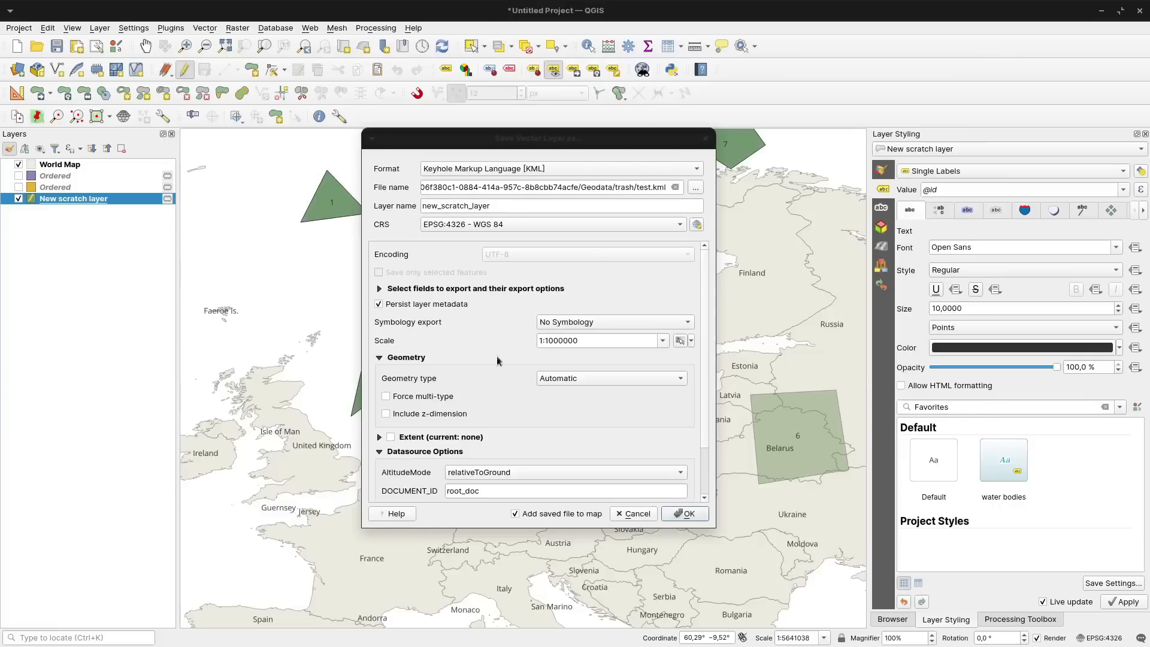
Set the symbology export to Symbol Layer Symbology, name the layer My Layer and run the KML export.
mouse_move(704, 406)
left_mouse_down()
mouse_move(718, 469)
mouse_move(720, 390)
left_mouse_up()
left_click(616, 322)
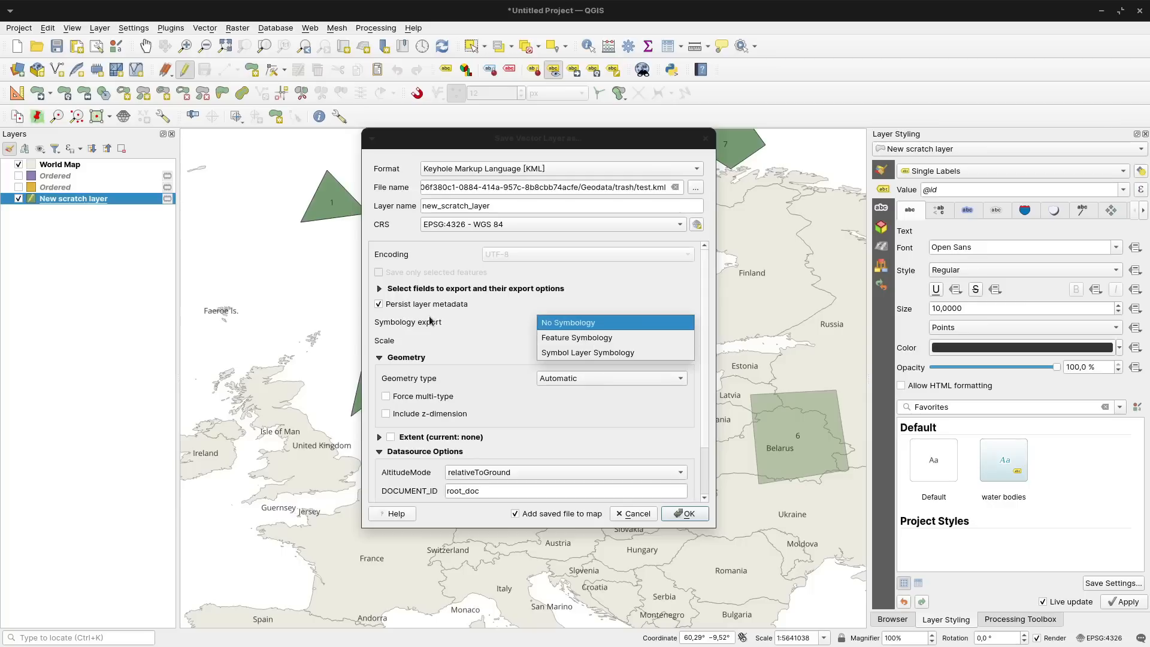
left_click(580, 354)
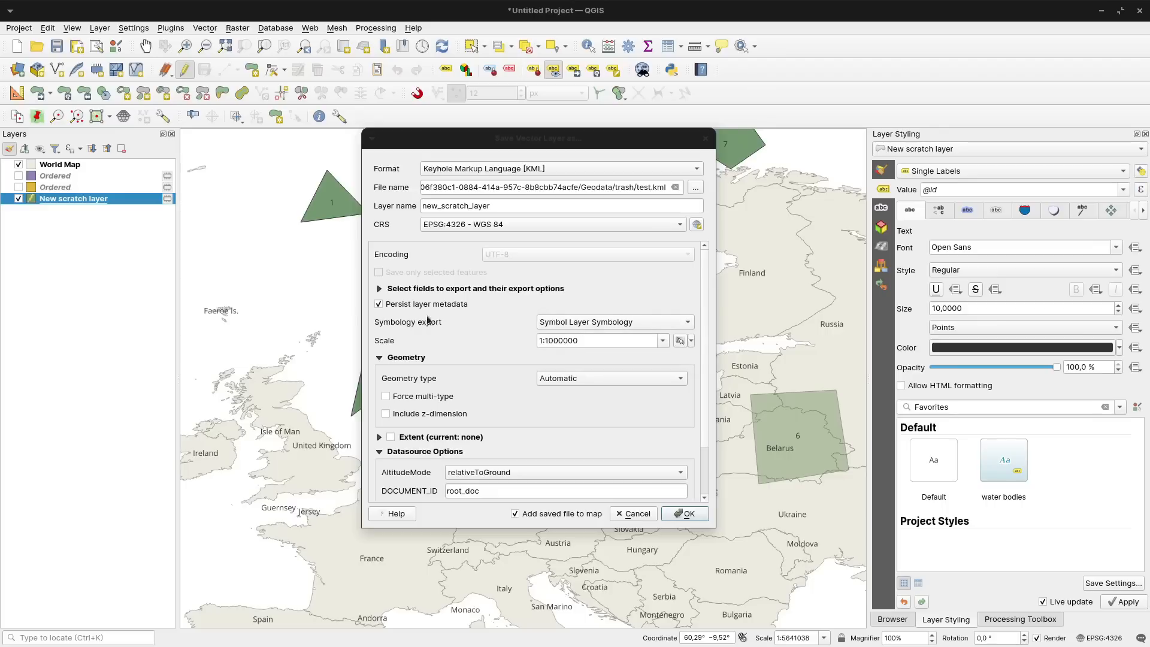
double_click(496, 206)
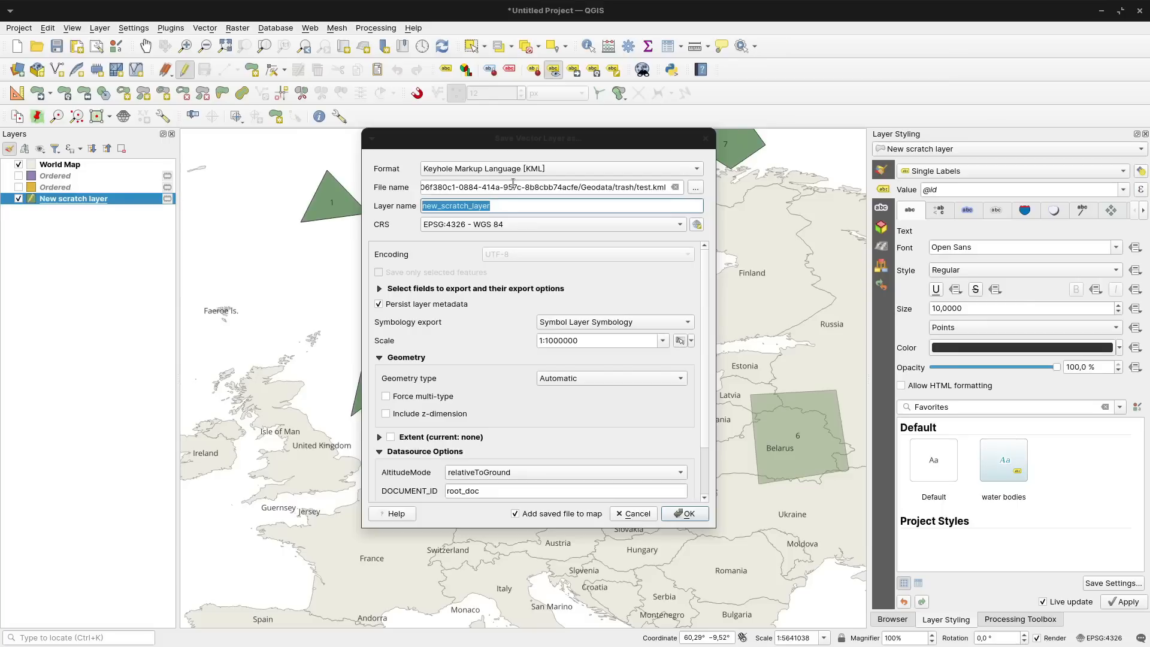
type("My Layer")
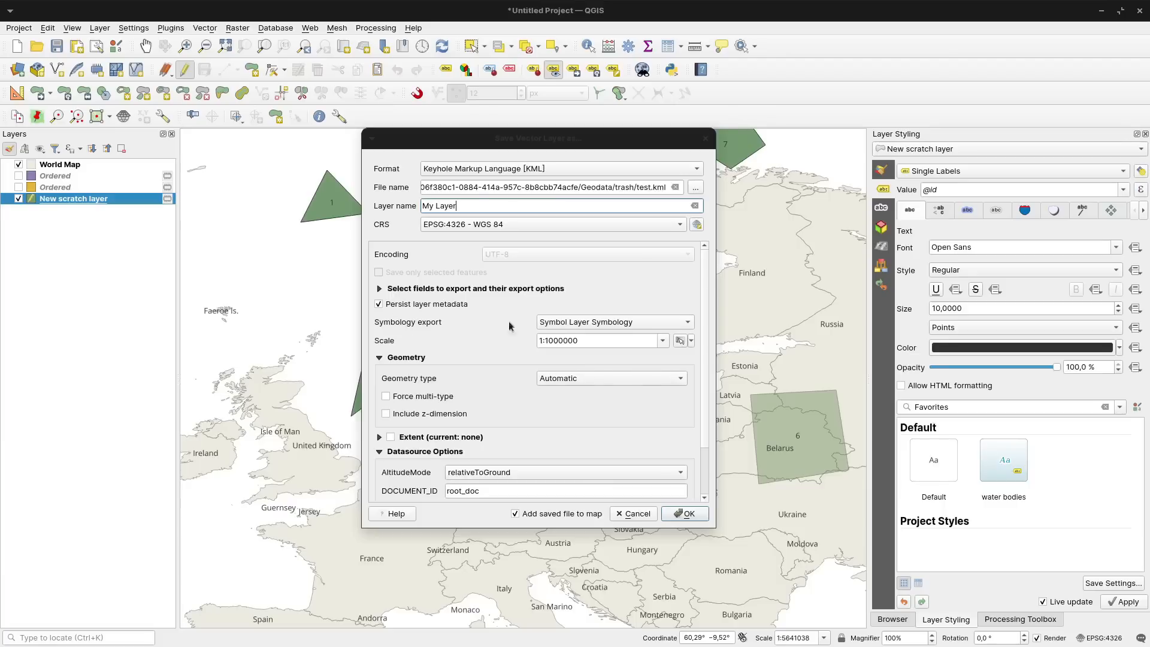
left_click(688, 514)
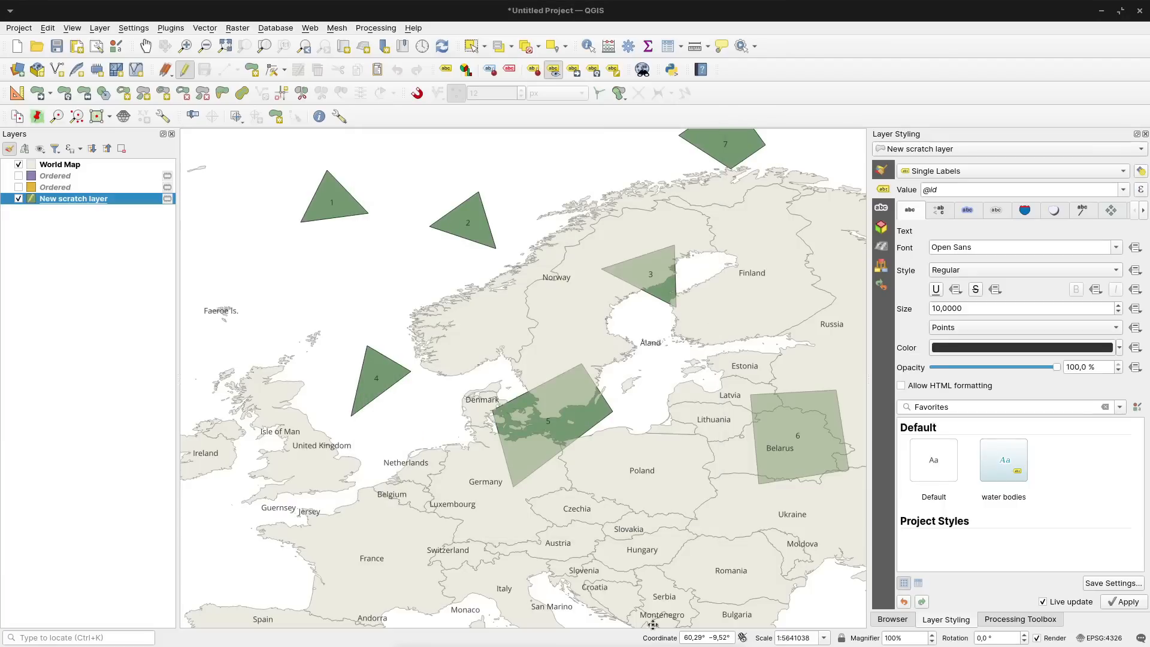
View the information properties of the exported test — My_Layer layer, including its file path, and close them.
left_click(658, 381)
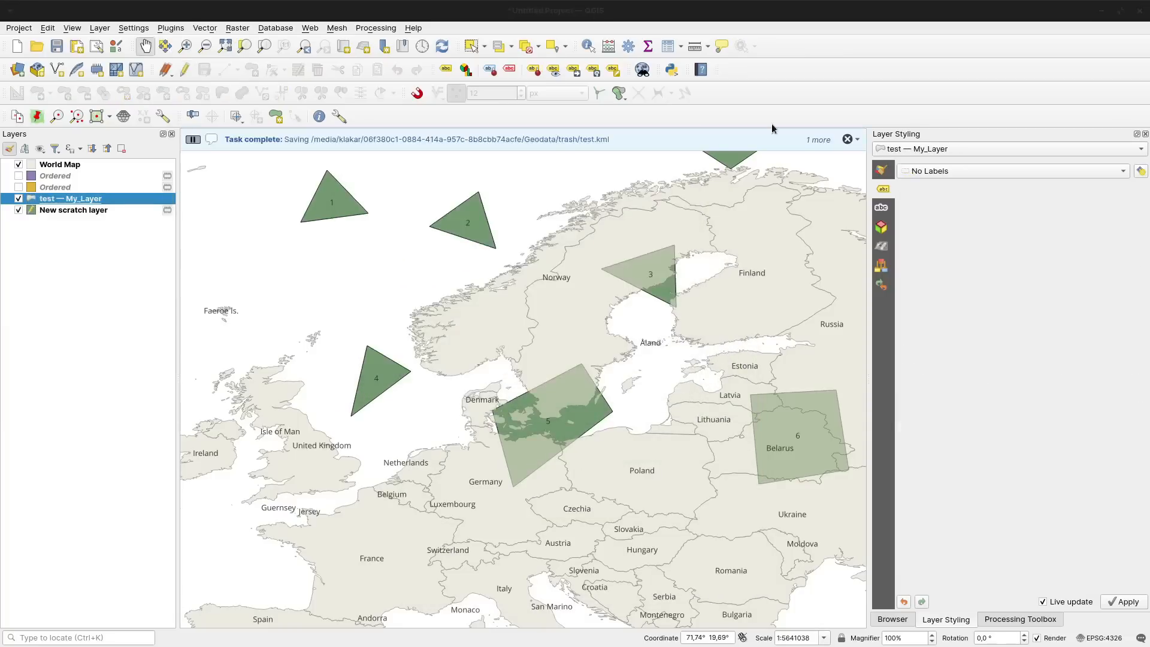
key("alt+Tab")
right_click(54, 198)
left_click(90, 524)
left_click(319, 121)
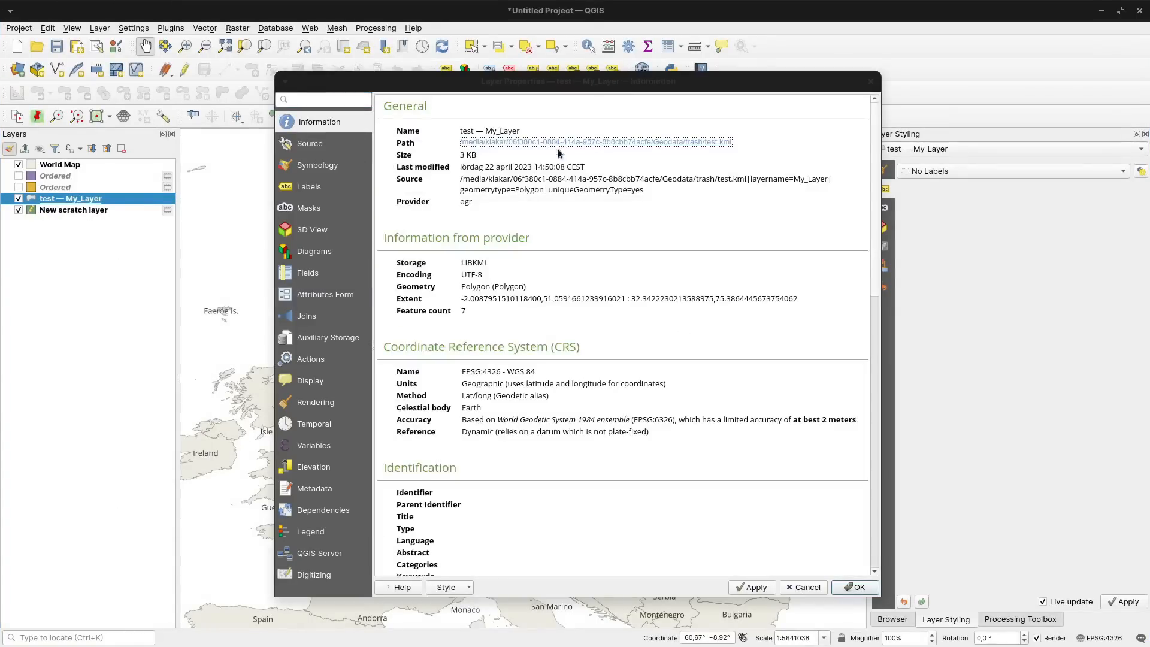
left_click(872, 80)
Switch to the web browser and open Google Earth at earth.google.com.
type("earth")
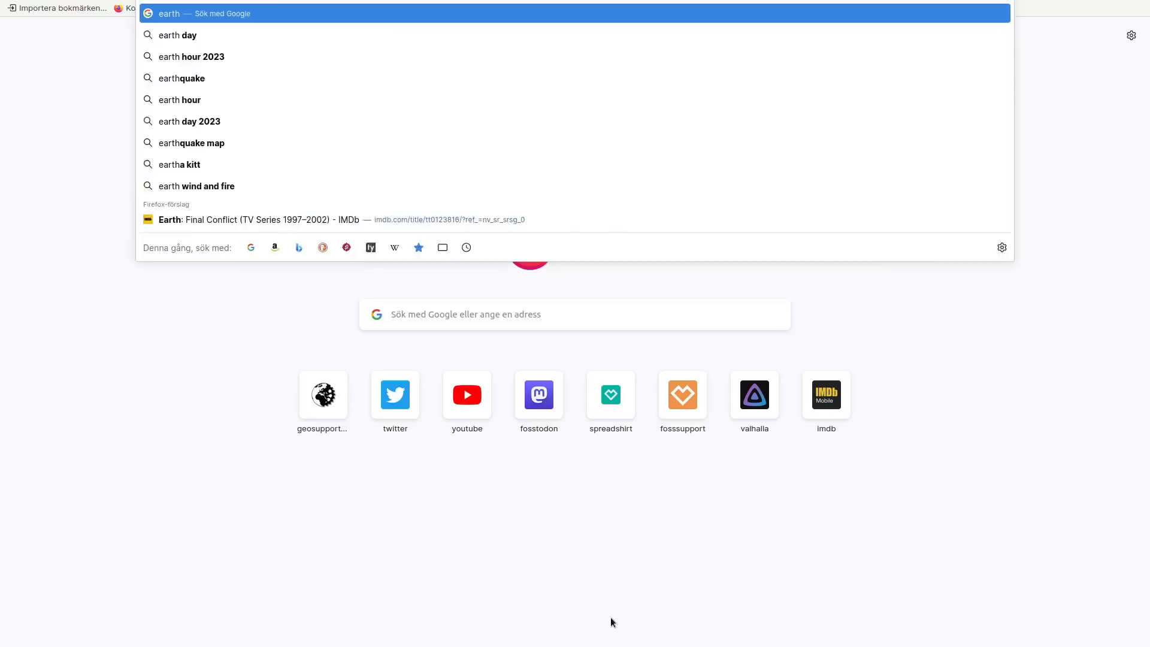
type(".google.com")
key("Return")
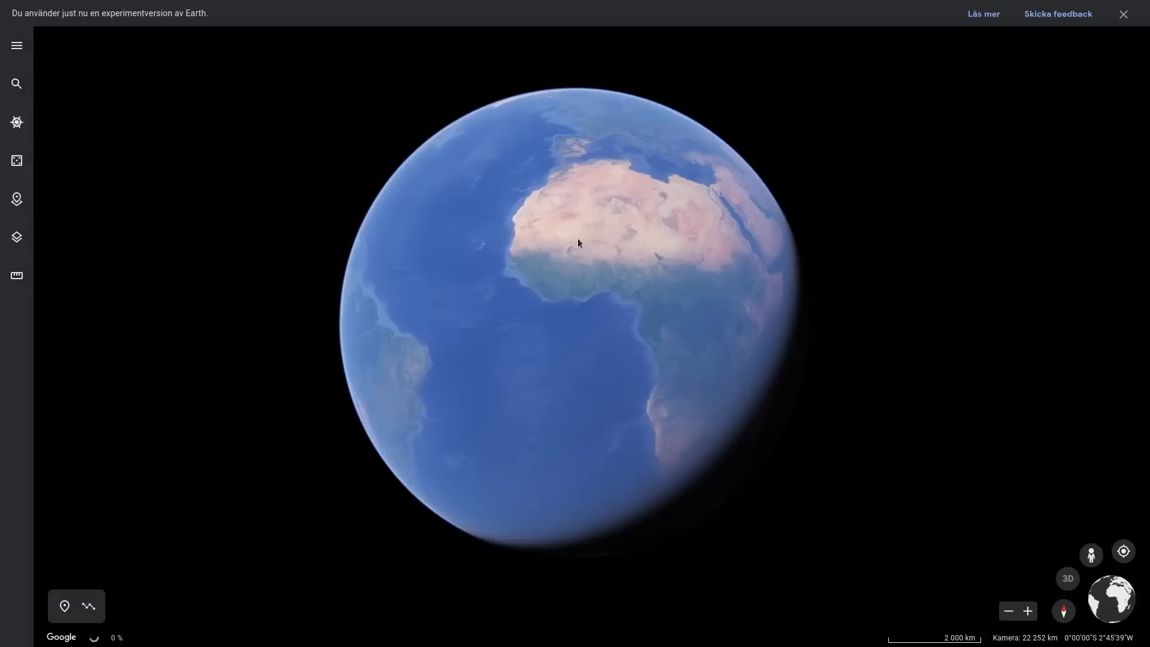
Import test.kml from the computer's Geodata/trash folder as a Google Earth project and allow the site persistent storage.
left_click(17, 173)
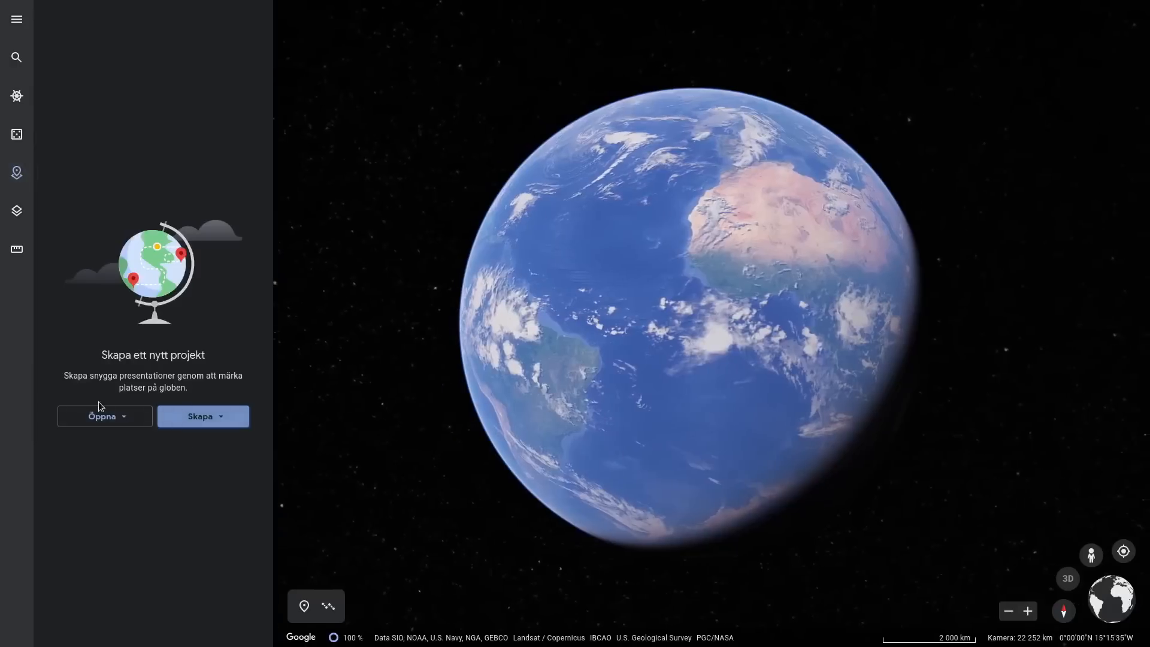
left_click(123, 416)
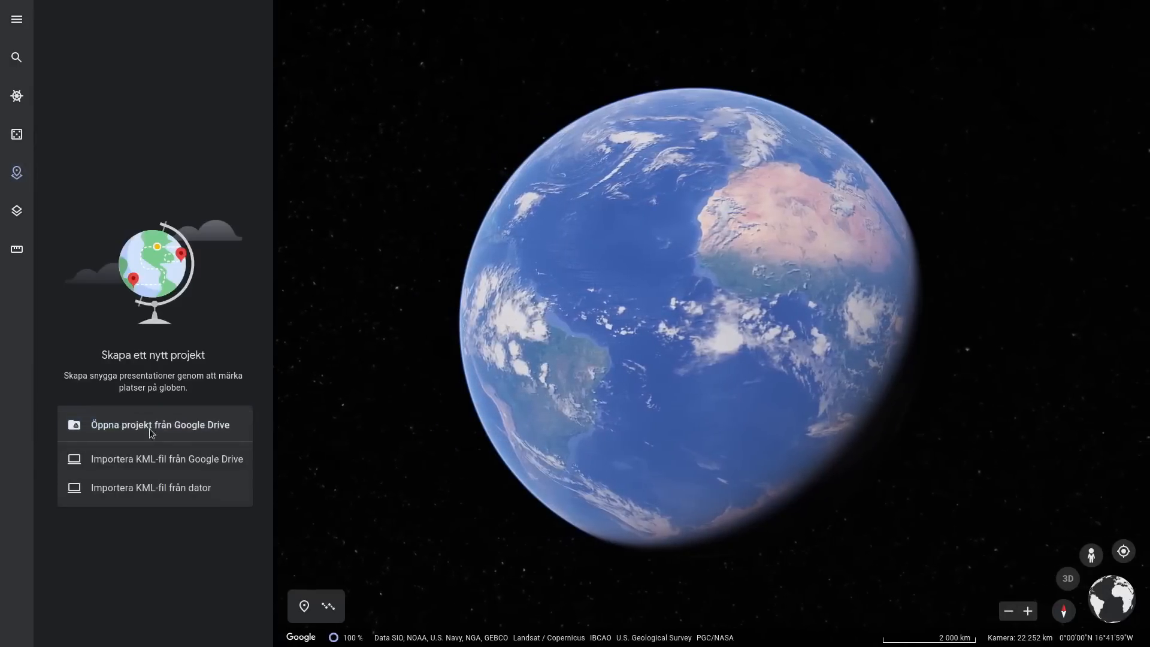
left_click(139, 487)
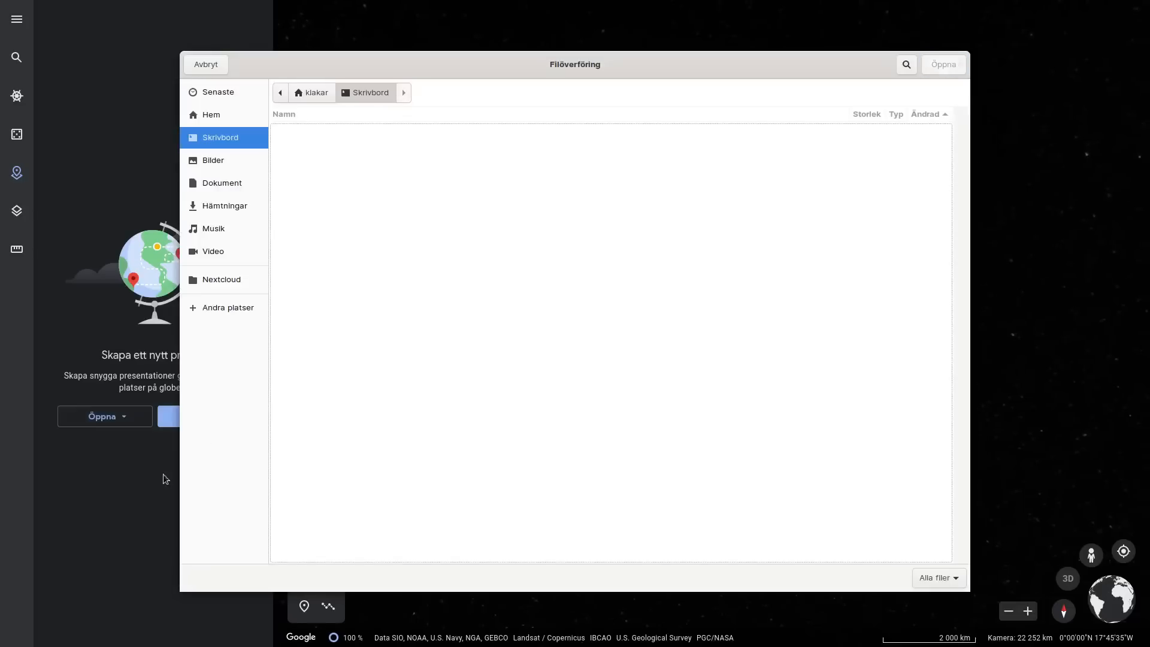
left_click(315, 96)
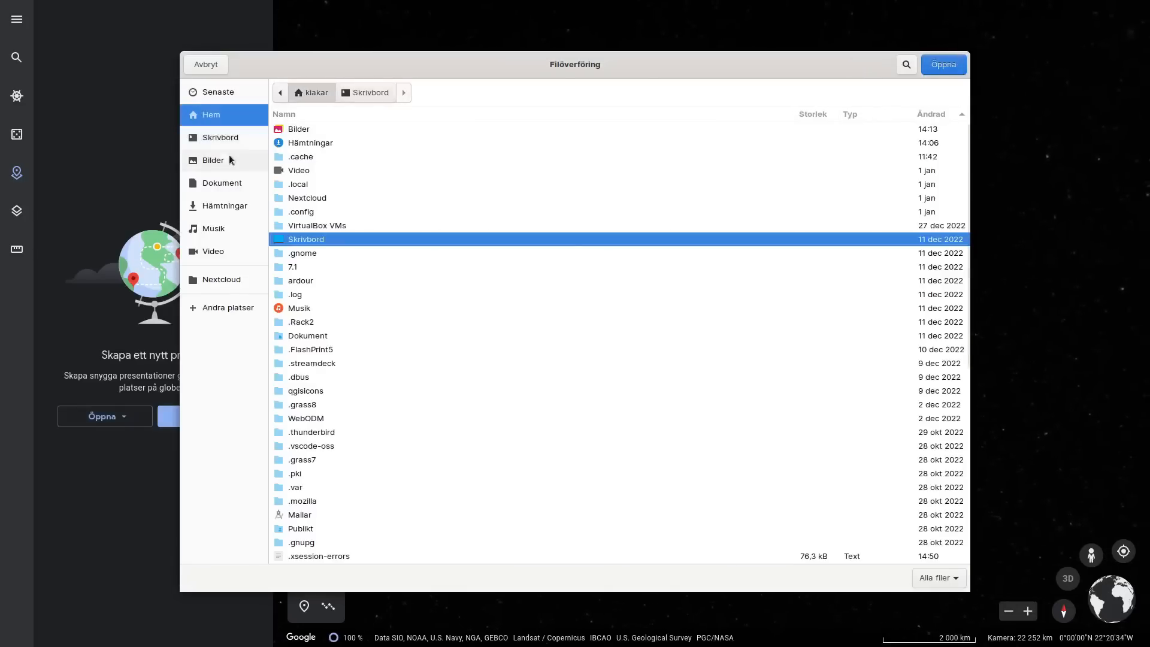
left_click(219, 302)
left_click(319, 149)
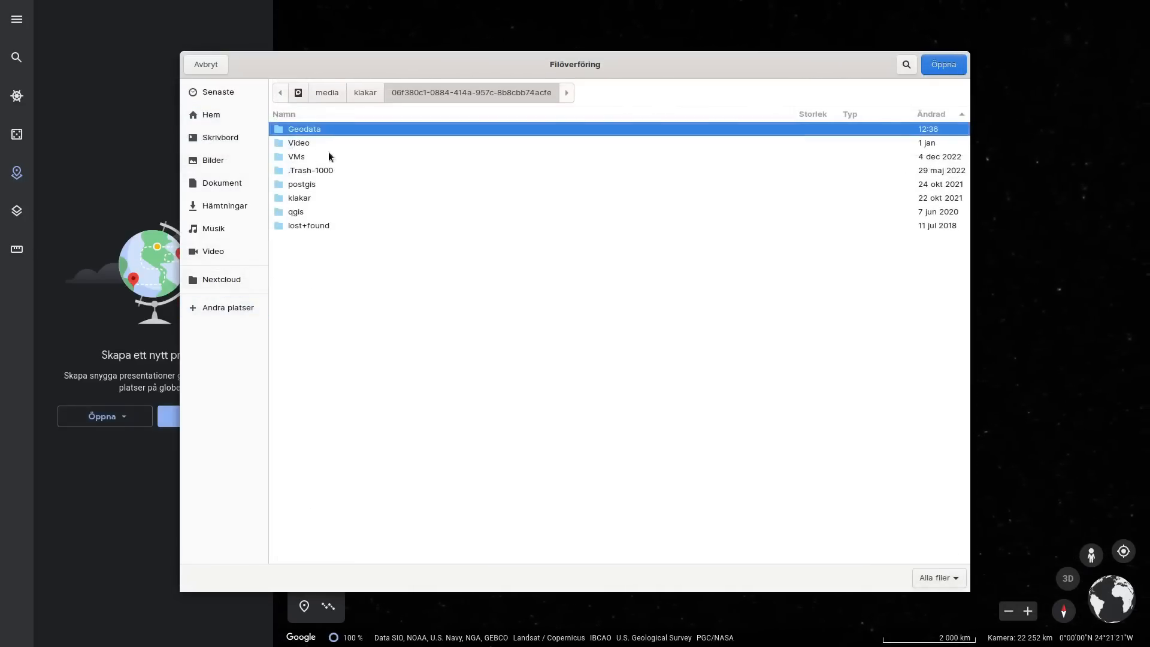
double_click(304, 130)
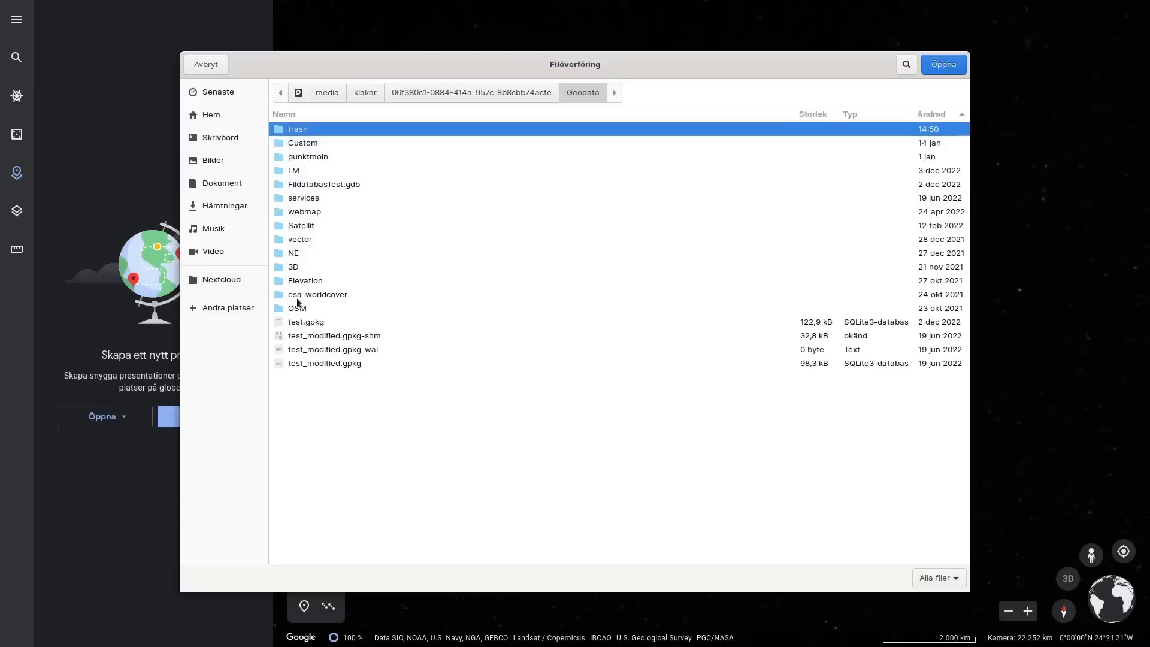
double_click(297, 130)
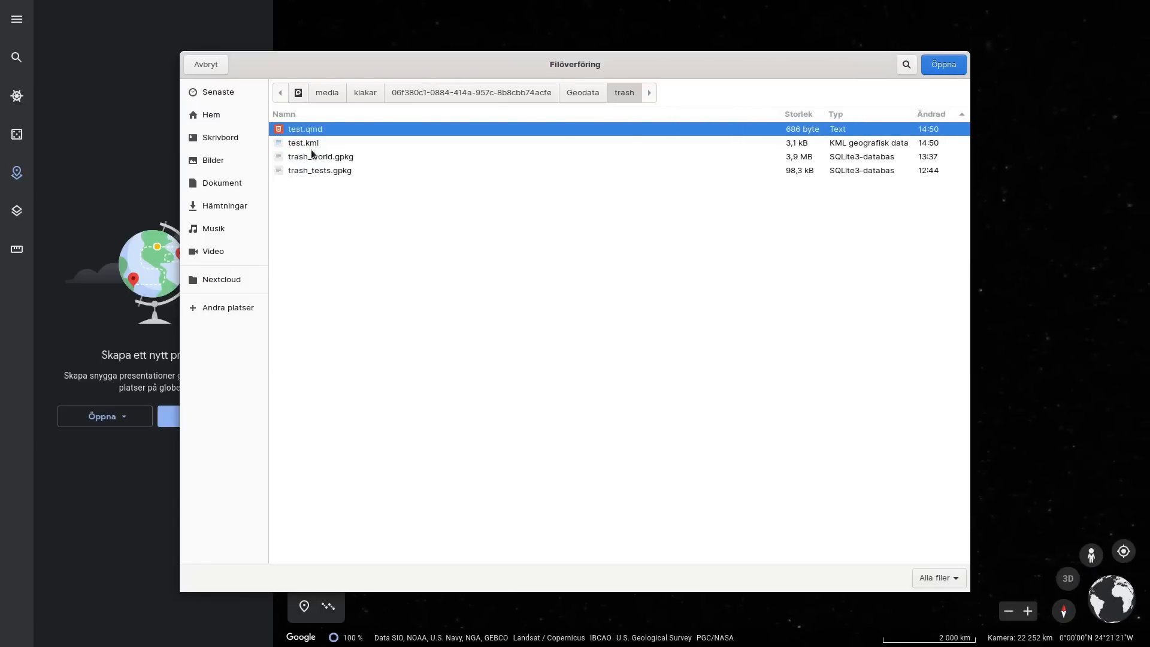
left_click(304, 144)
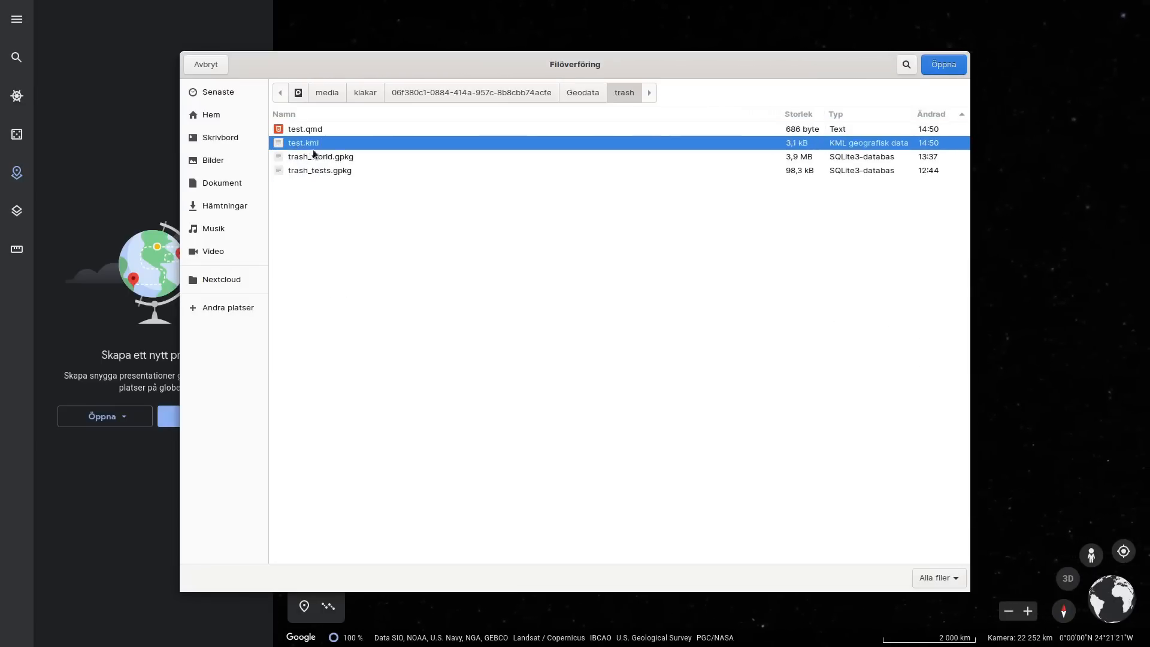
double_click(304, 144)
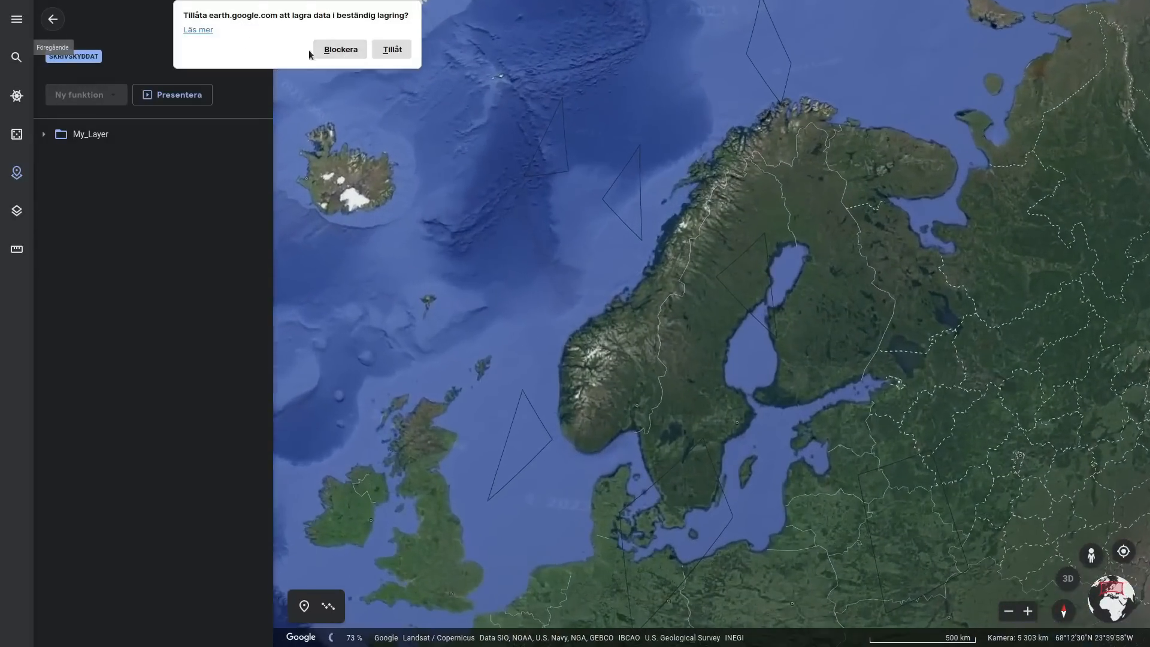
left_click(375, 52)
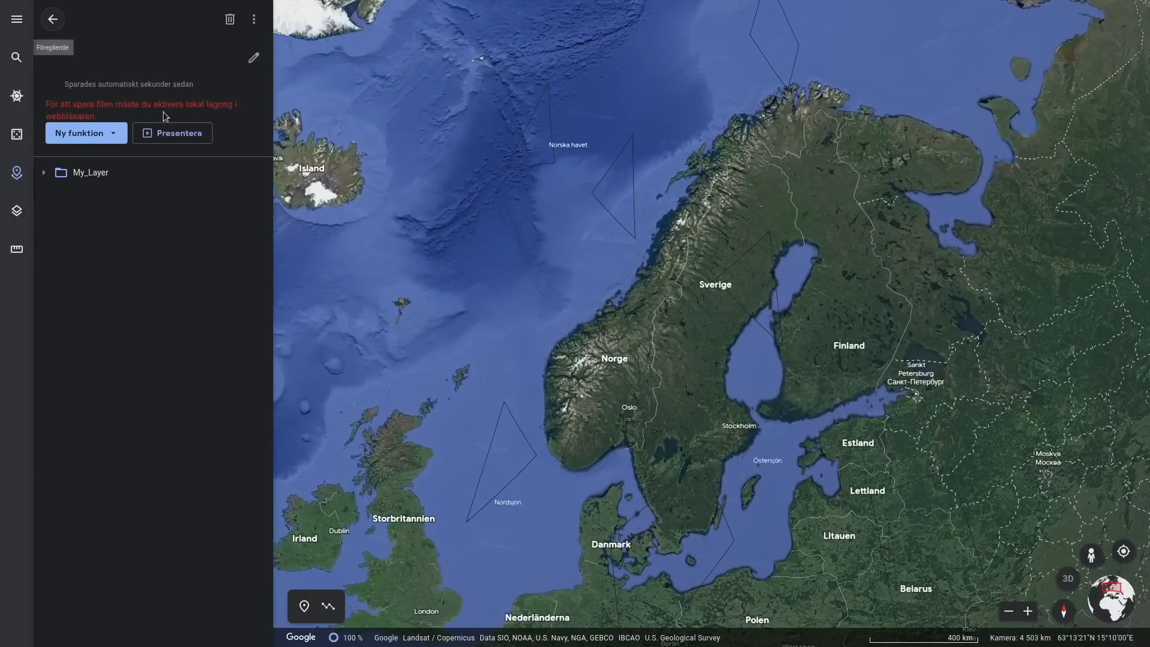
Reopen the imported project from the project list and open its My_Layer folder for editing.
left_click(45, 24)
left_click(74, 85)
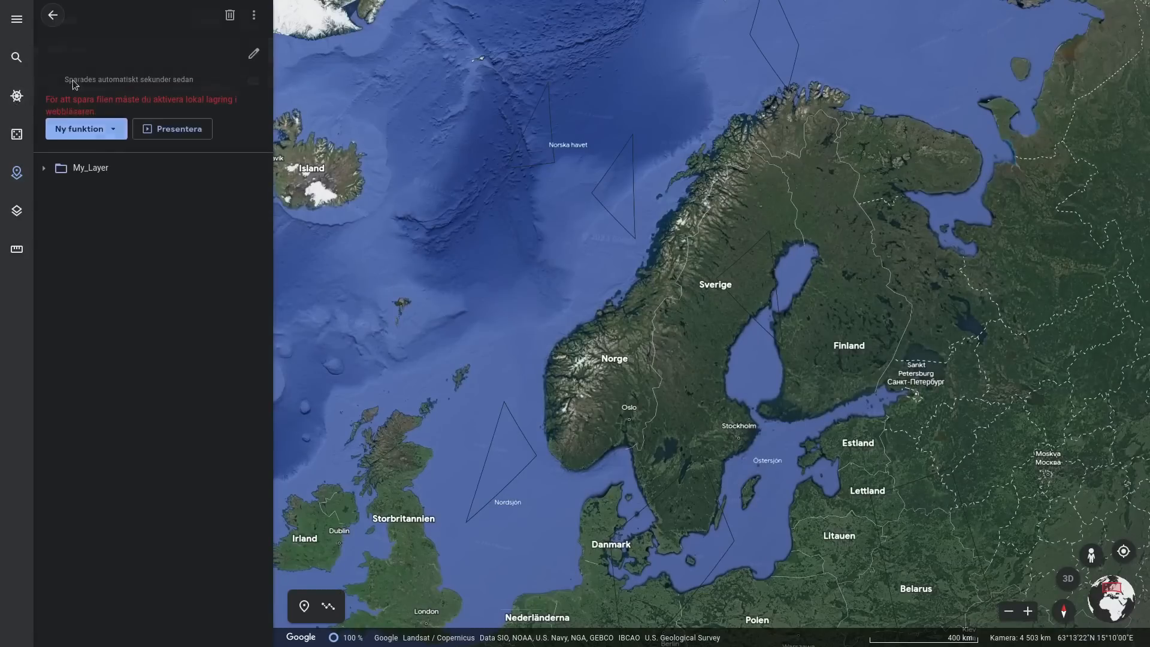
left_click(44, 173)
left_click(209, 173)
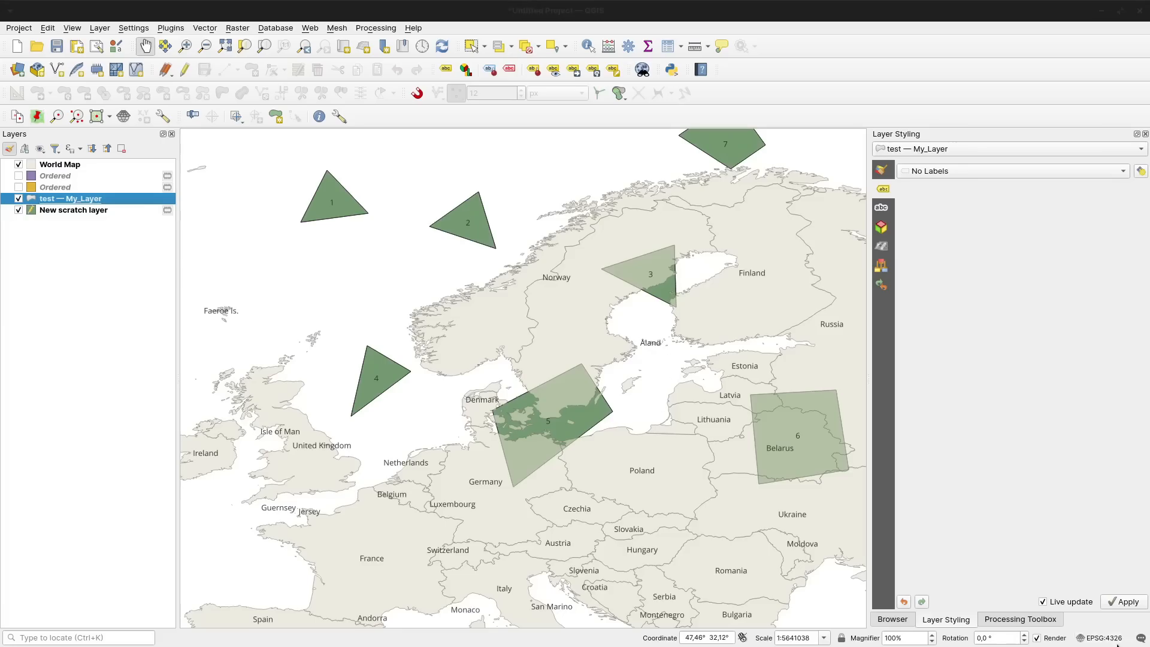
Compare the QGIS map with the imported polygon outlines over Scandinavia in a tilted Google Earth view.
left_click(1100, 637)
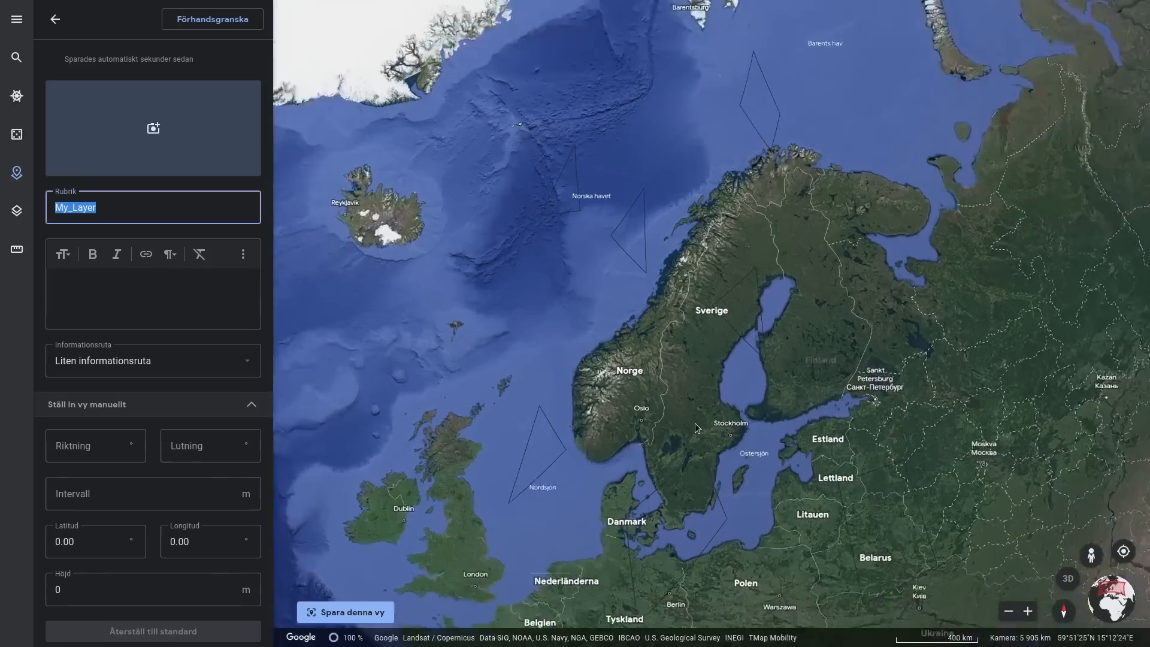
scroll(695, 426, "up", 2)
left_click_drag(695, 427, 641, 384)
scroll(639, 384, "up", 2)
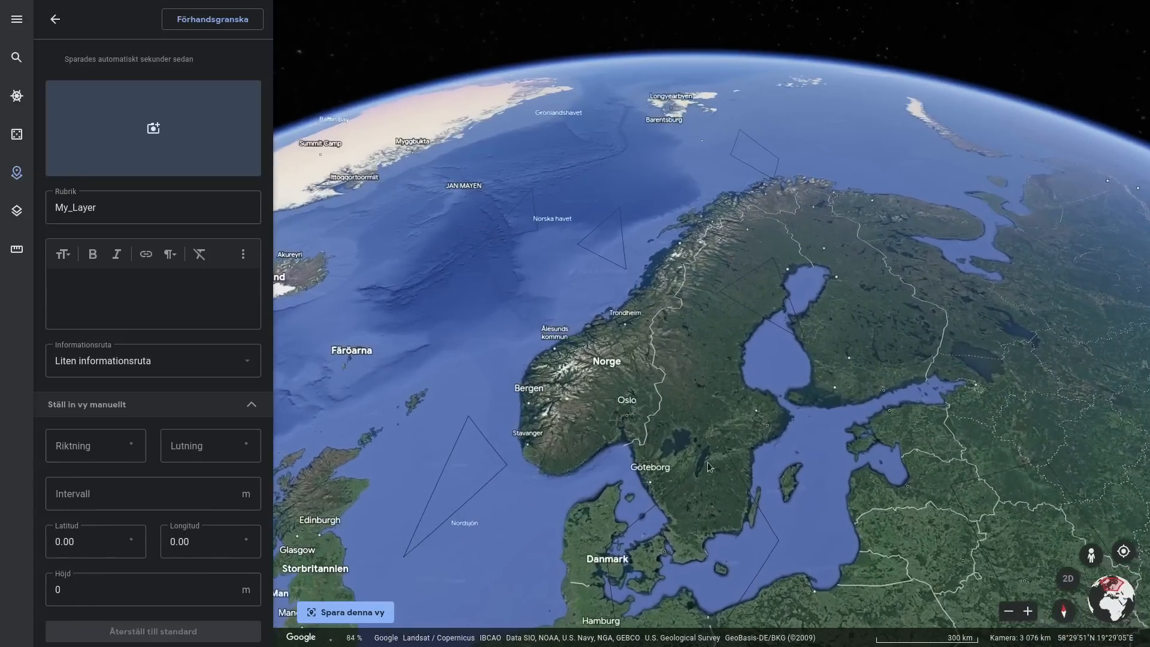
left_click_drag(686, 437, 693, 370)
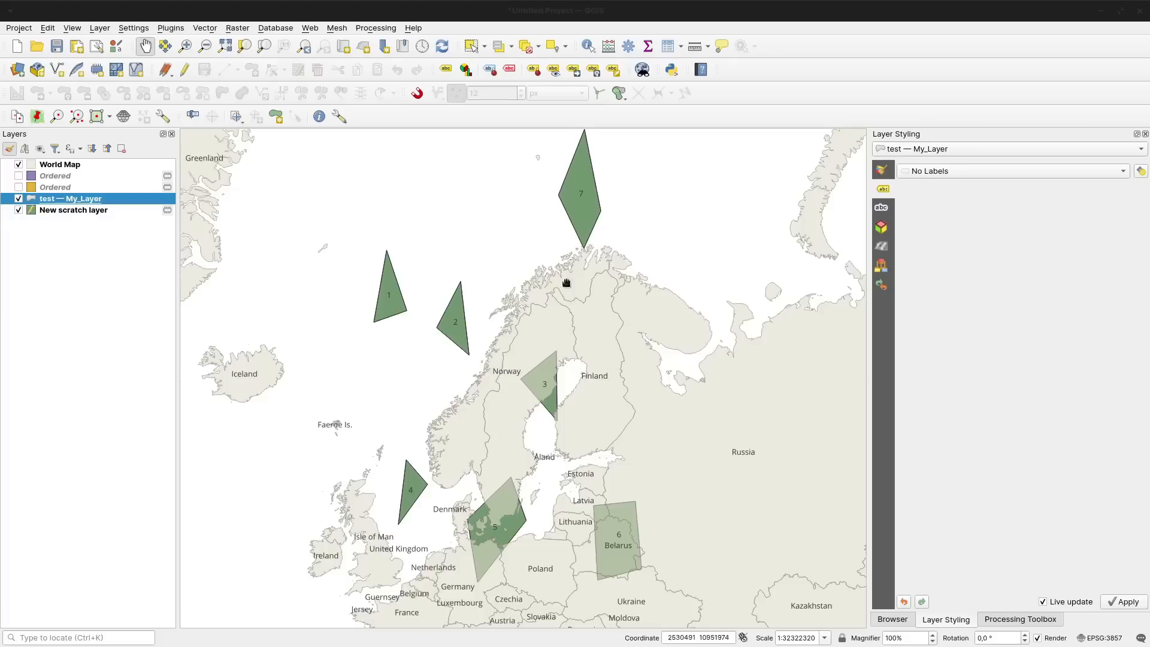
Create a new print layout and add a map about 138 by 102 mm near the middle of the page.
key("ctrl+p")
key("Return")
left_click(12, 195)
left_click_drag(278, 218, 580, 442)
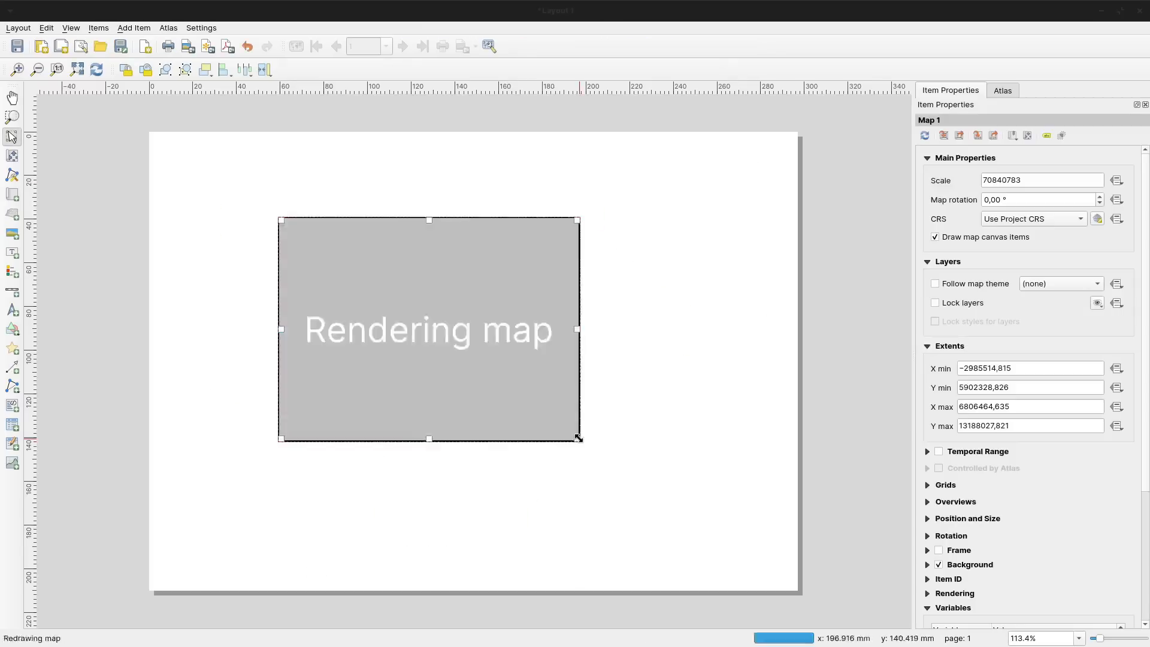
Add a picture about 45 by 57 mm to the right of the map and embed loveTheQ.svg from the Bilder folder.
left_click(12, 233)
left_click_drag(637, 364, 717, 484)
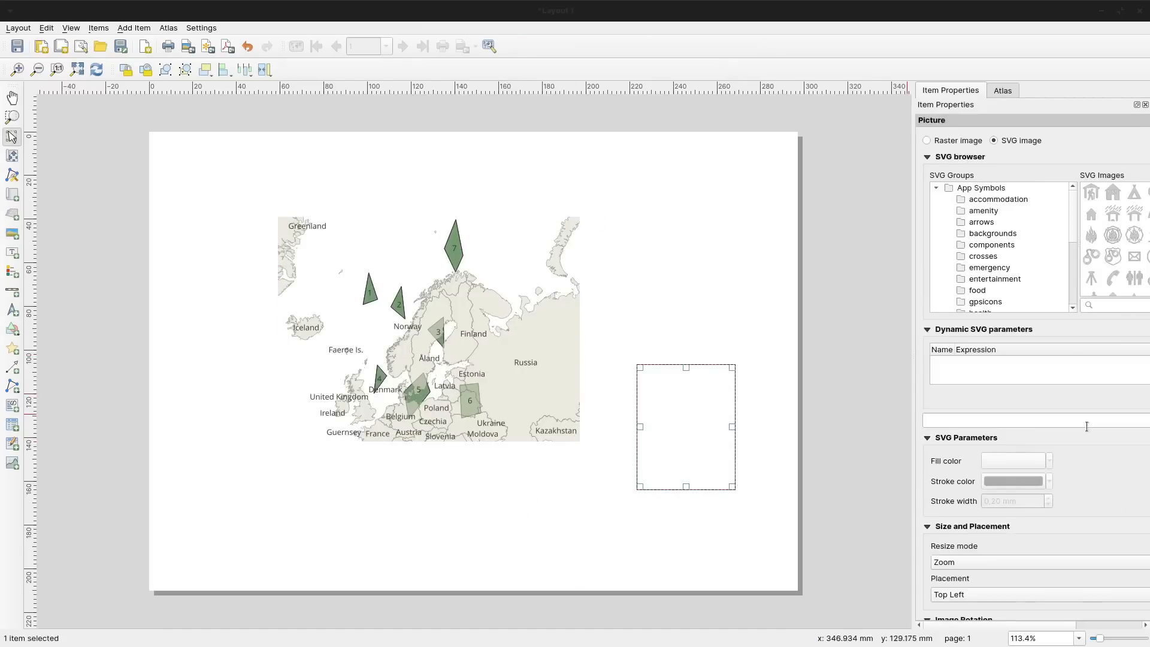
left_click(1113, 421)
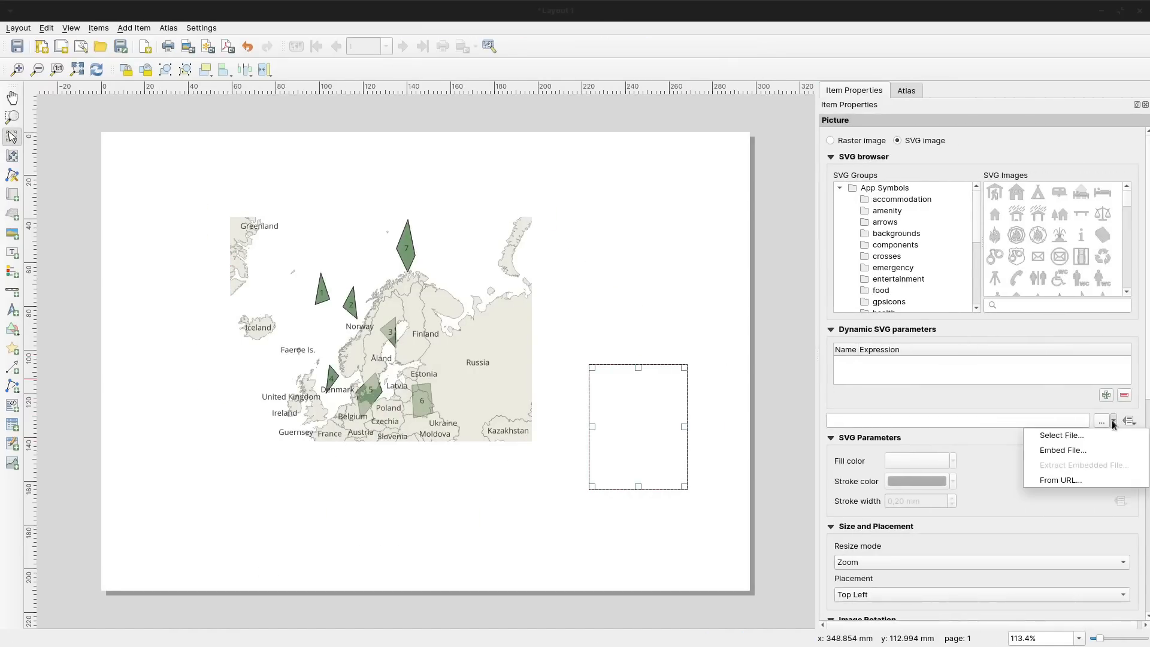
left_click(1060, 455)
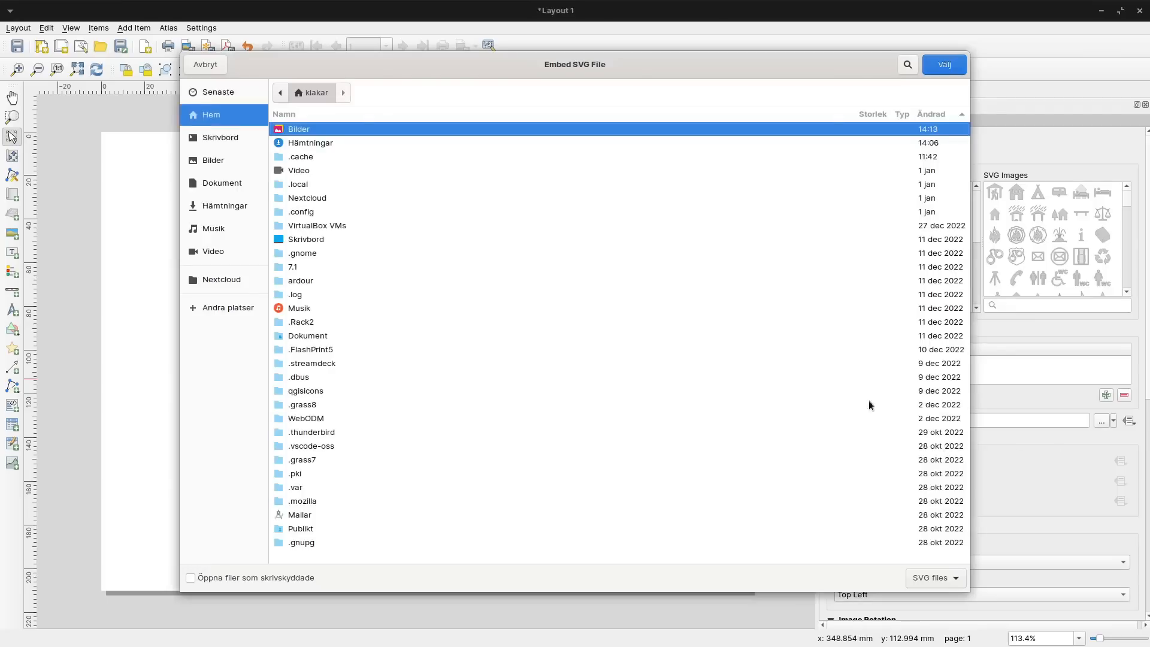
double_click(303, 129)
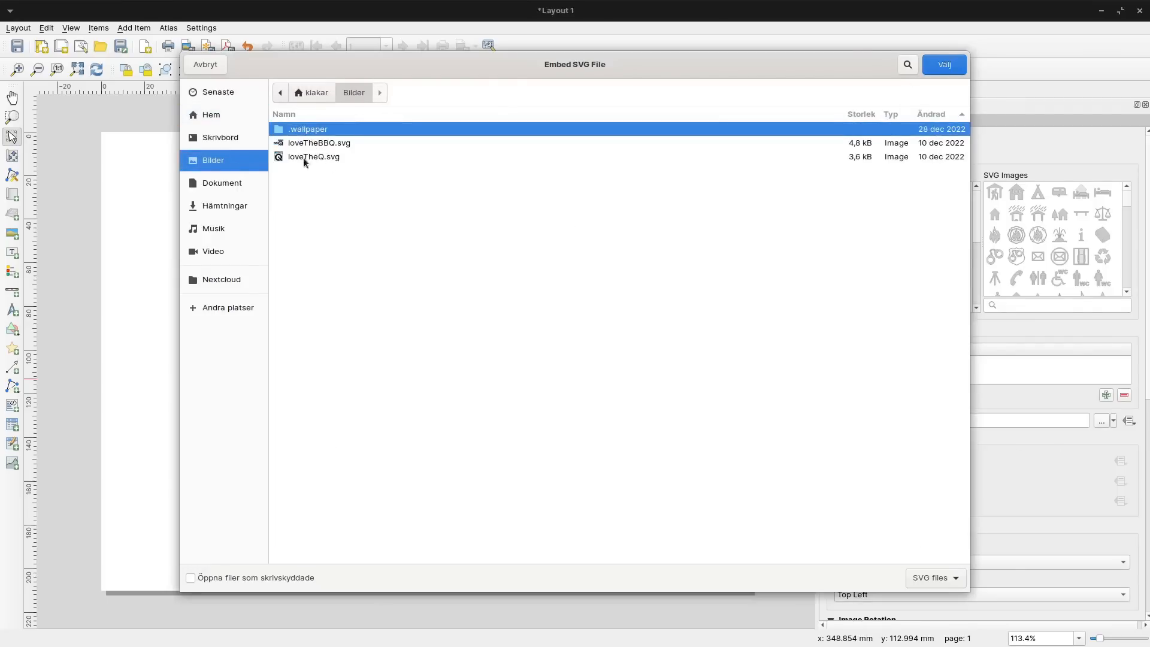
left_click(312, 143)
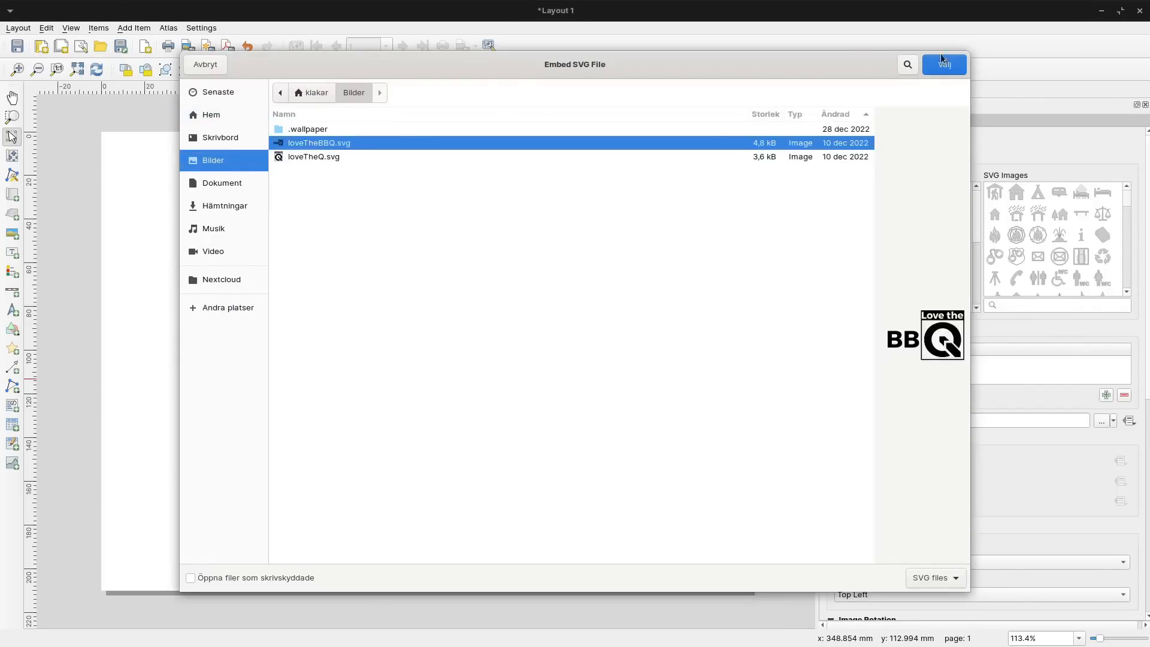
left_click(318, 158)
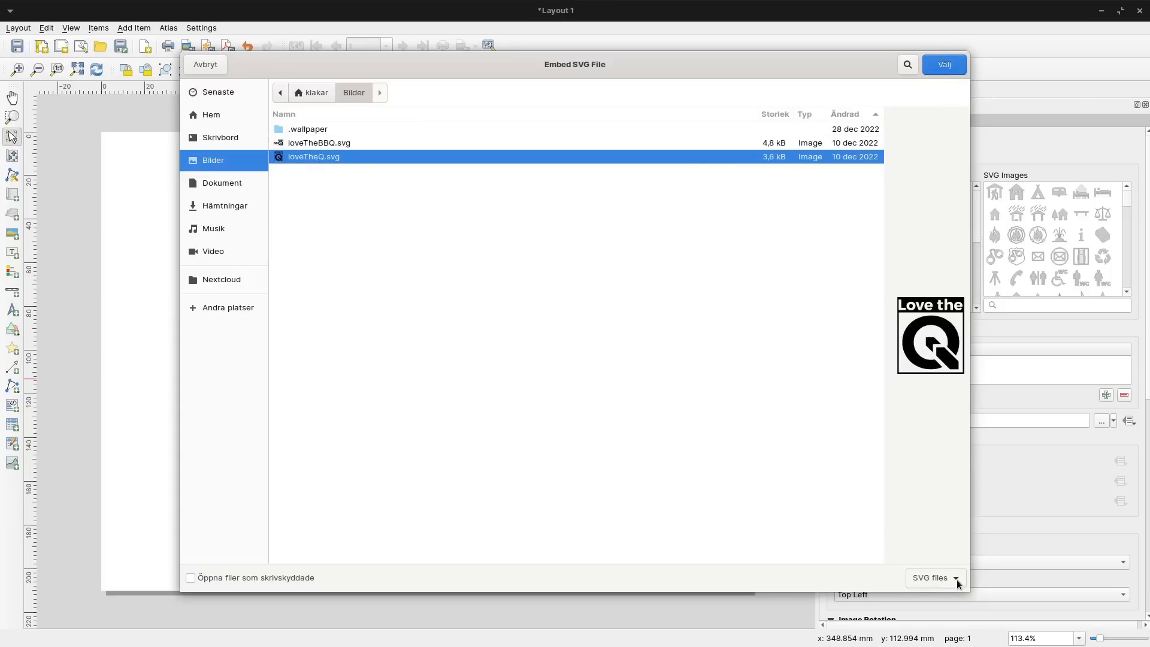
left_click(938, 66)
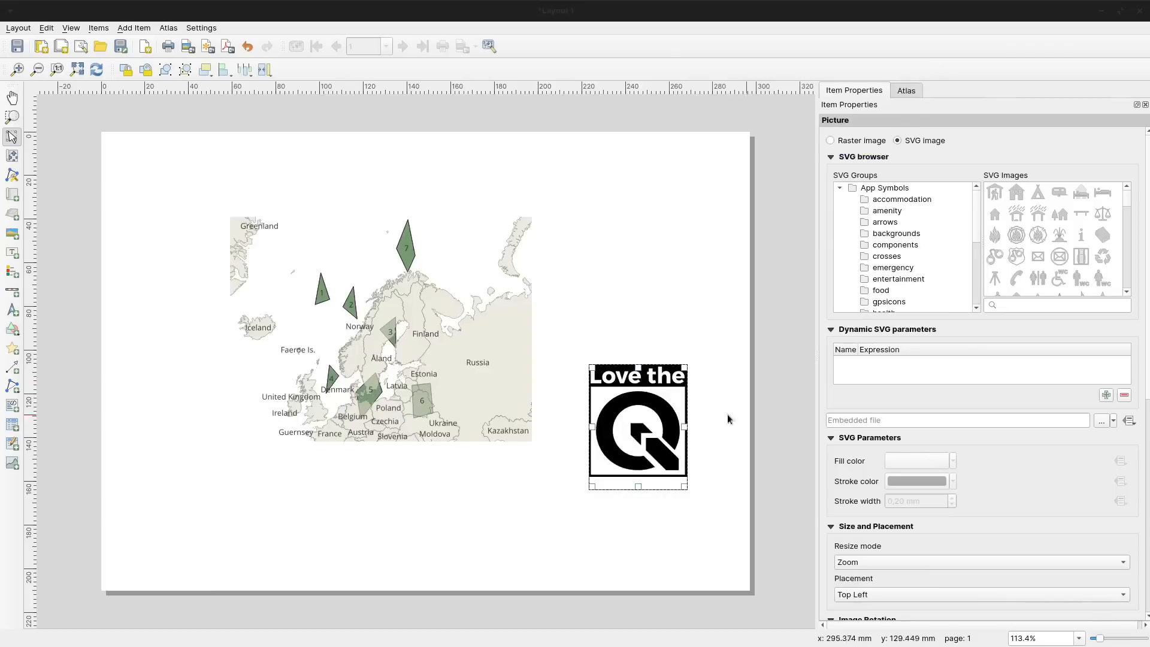
left_click(738, 549)
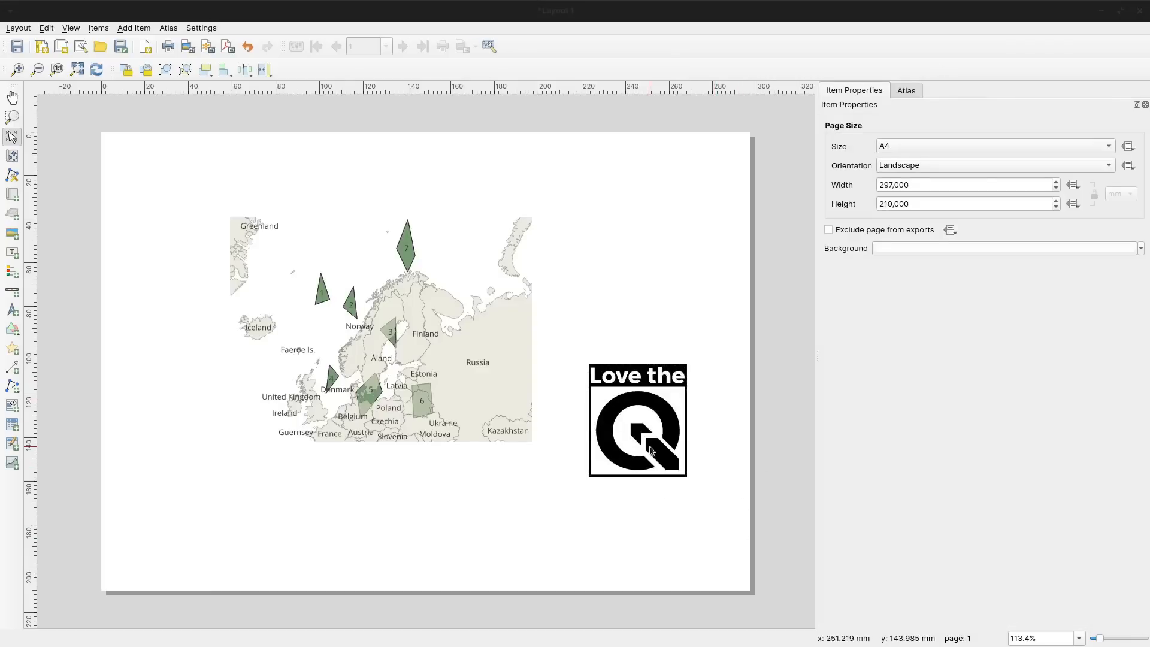
left_click(662, 454)
left_click(1114, 421)
left_click(1072, 452)
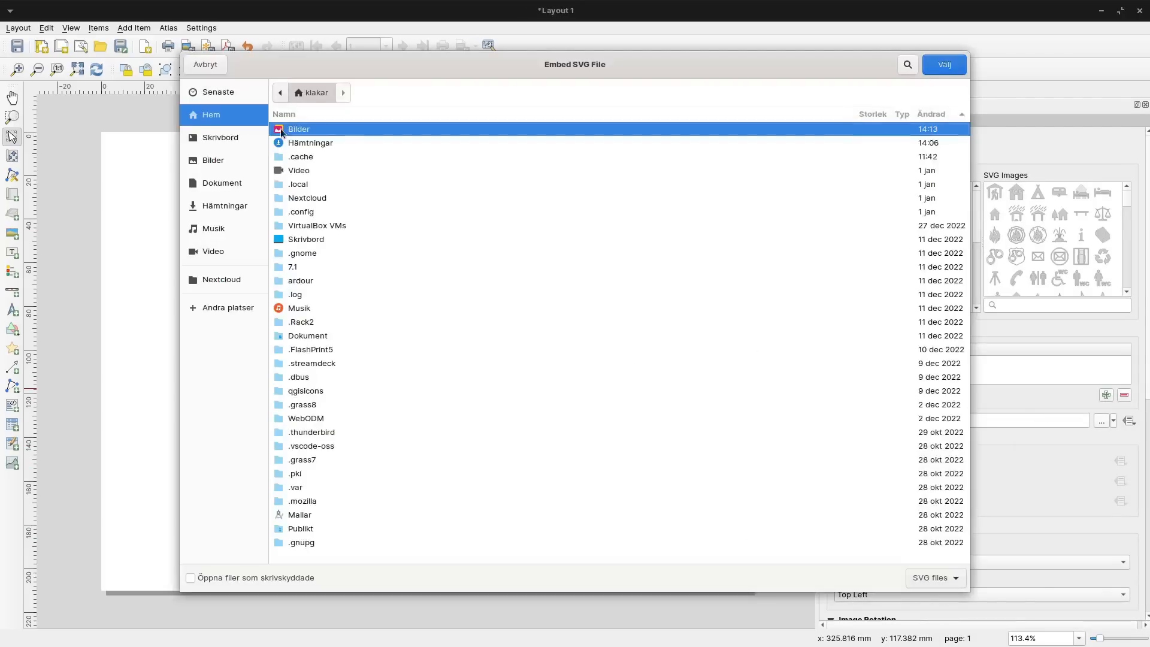
key("Escape")
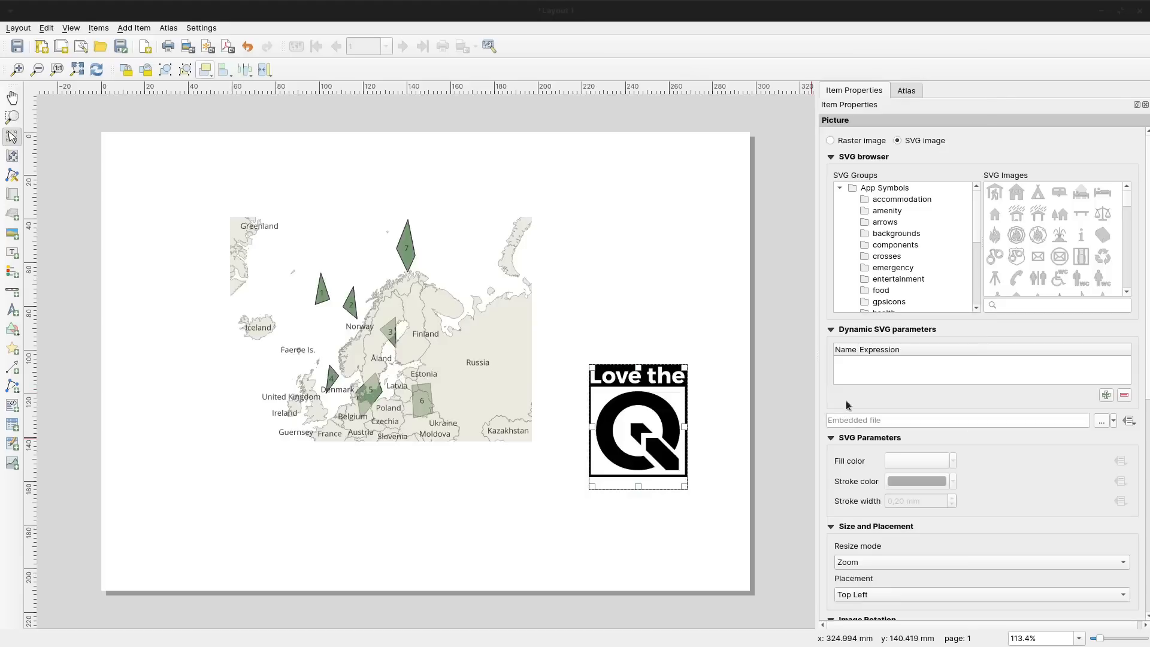
Change the logo picture to a raster image and embed qgis_install.jpg from the Bilder folder.
left_click(831, 141)
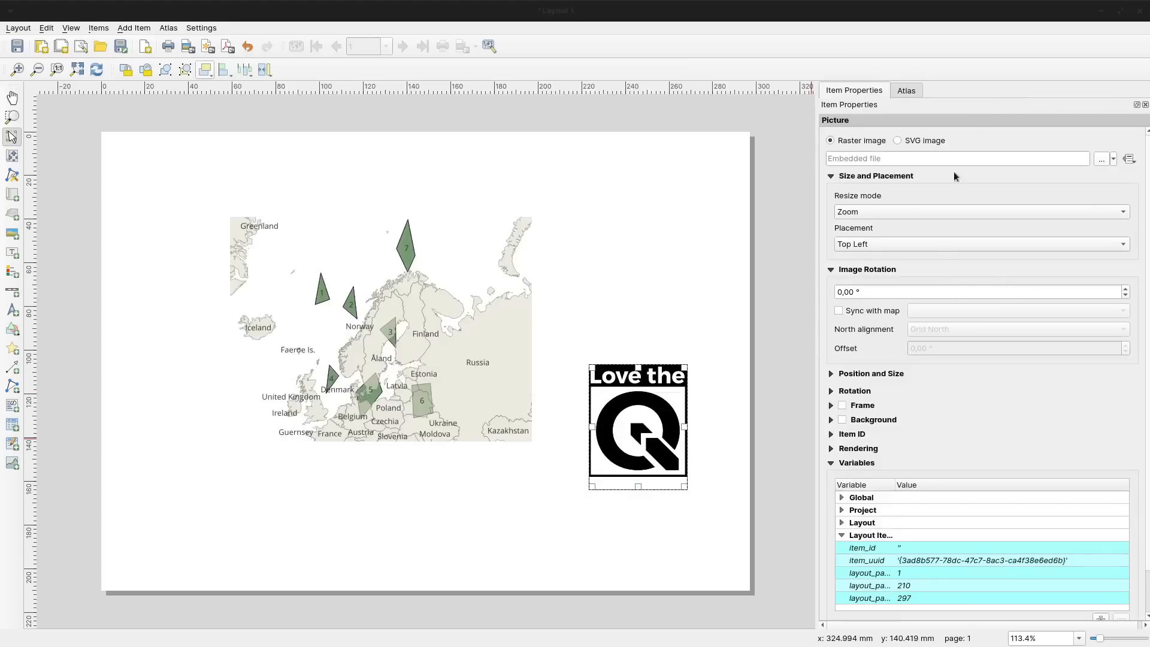
left_click(1114, 159)
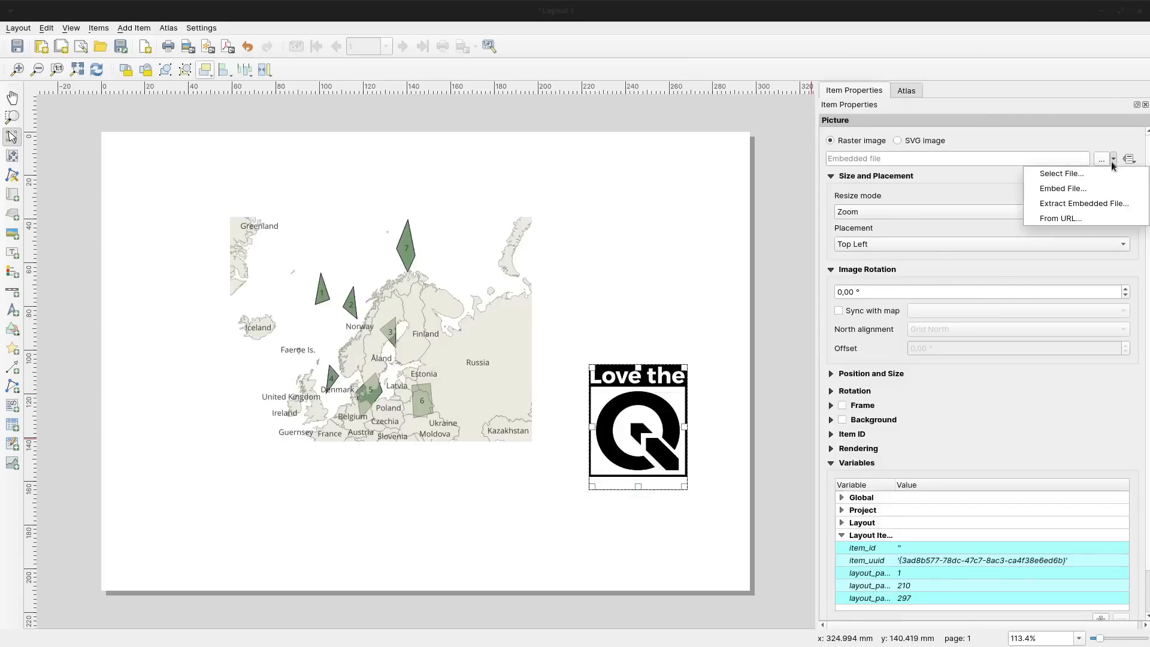
left_click(1064, 189)
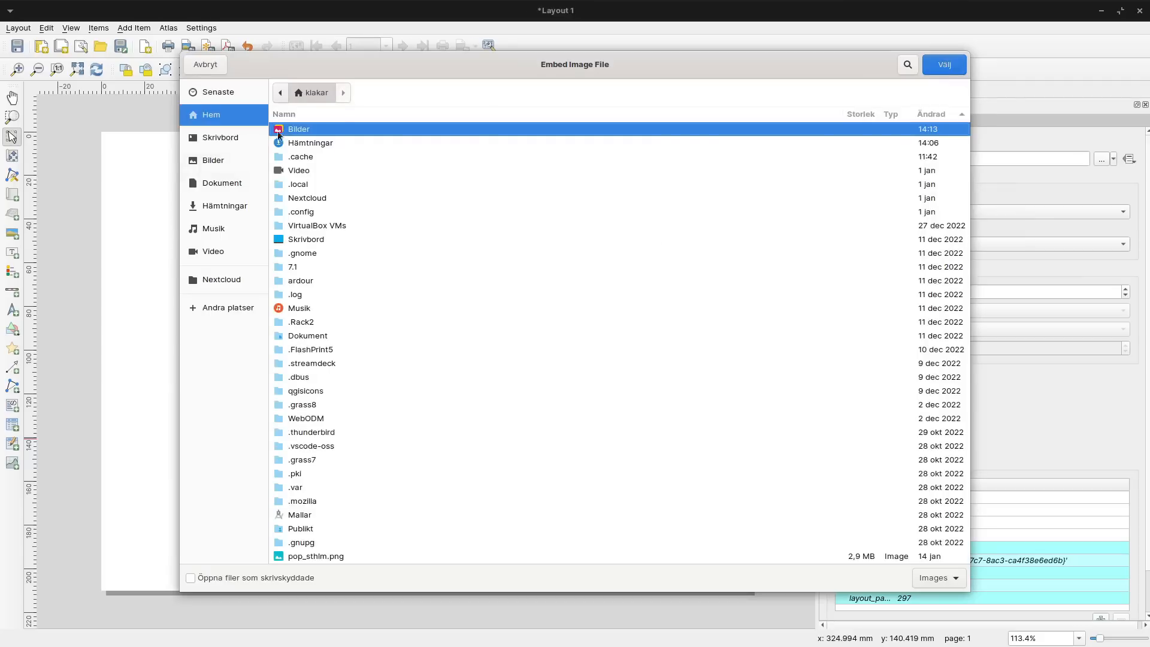
double_click(295, 131)
left_click(334, 158)
left_click(311, 321)
left_click(312, 391)
left_click(308, 473)
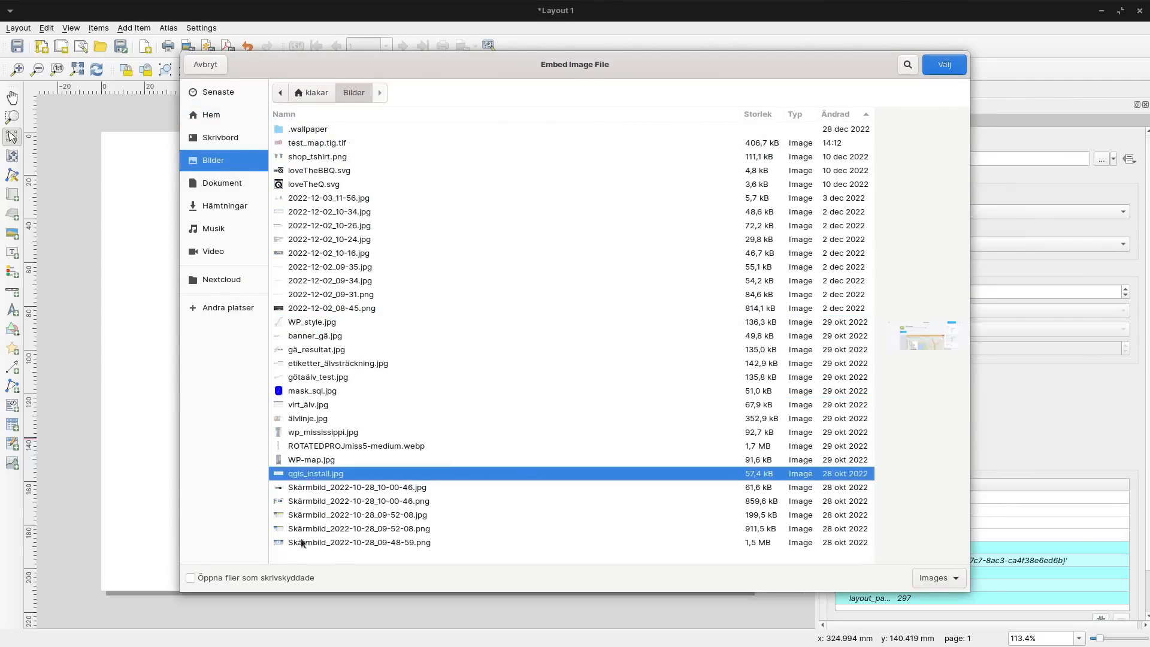
key("Return")
left_click(617, 510)
left_click(631, 391)
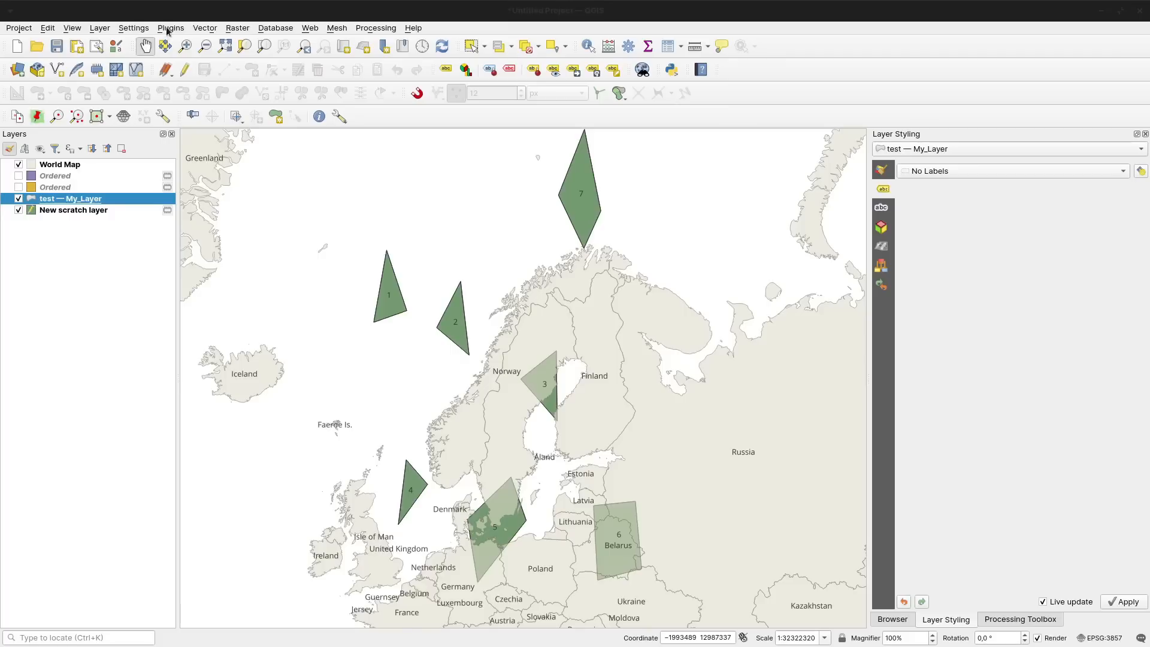
Return to the main QGIS window, search the plugin manager for go2 and open the go2streetview plugin's homepage.
left_click(169, 28)
left_click(174, 43)
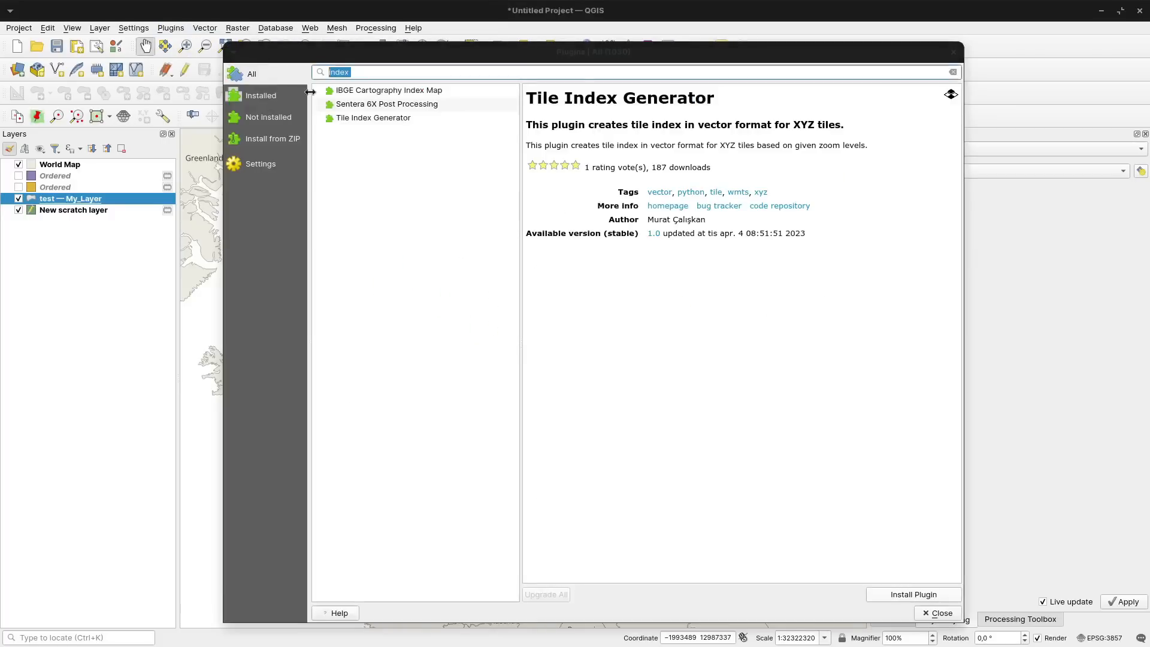
type("go2")
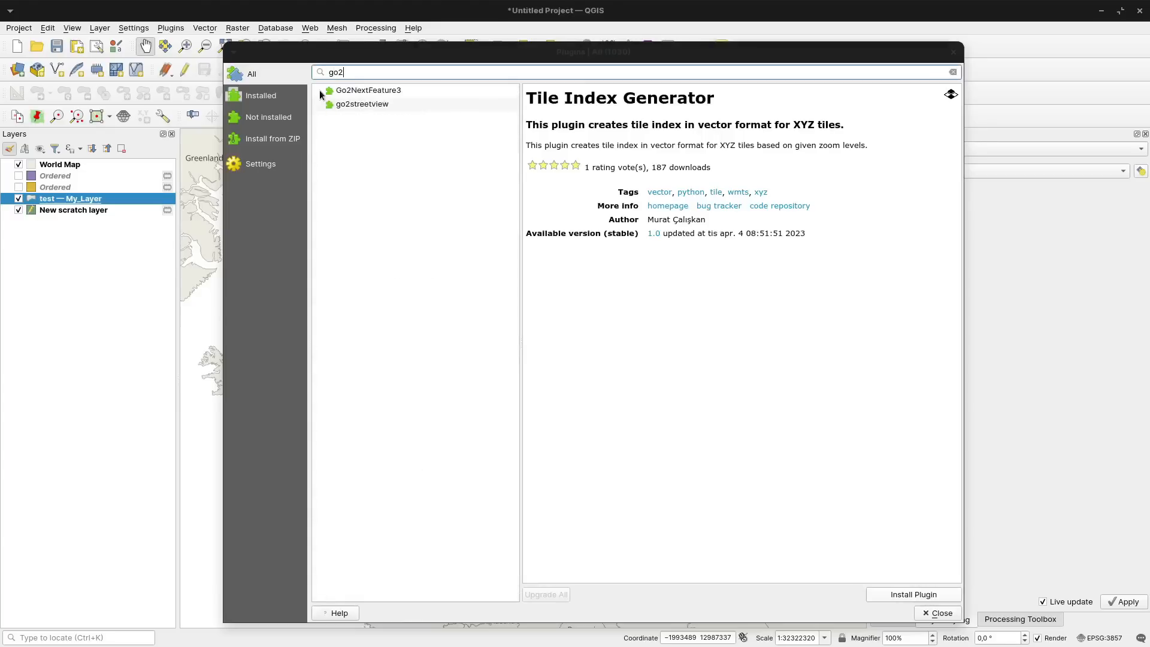
left_click(362, 104)
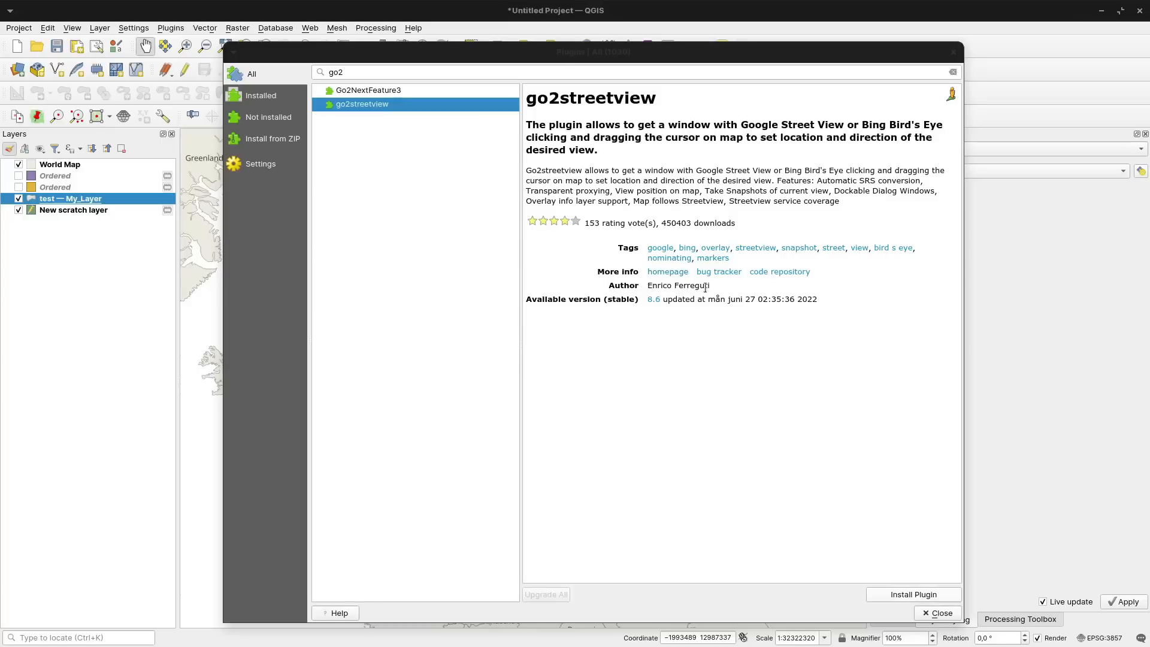
left_click(667, 275)
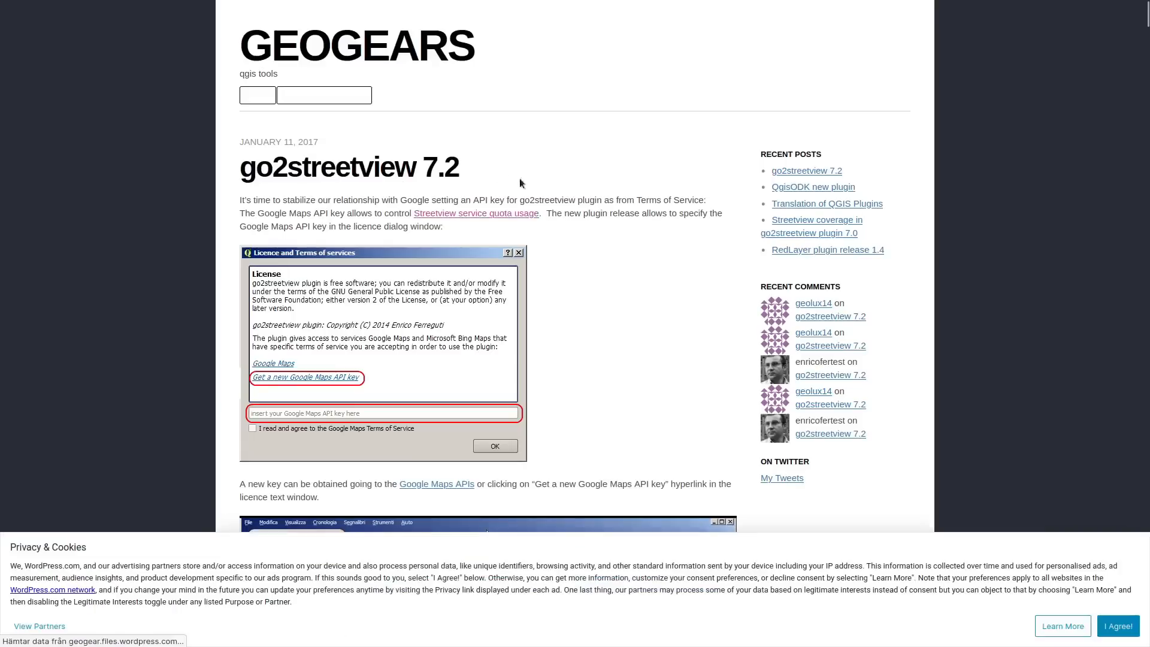
Read through the go2streetview 7.2 post on obtaining a Google Maps API key and the QgisODK post below it.
scroll(453, 237, "down", 12)
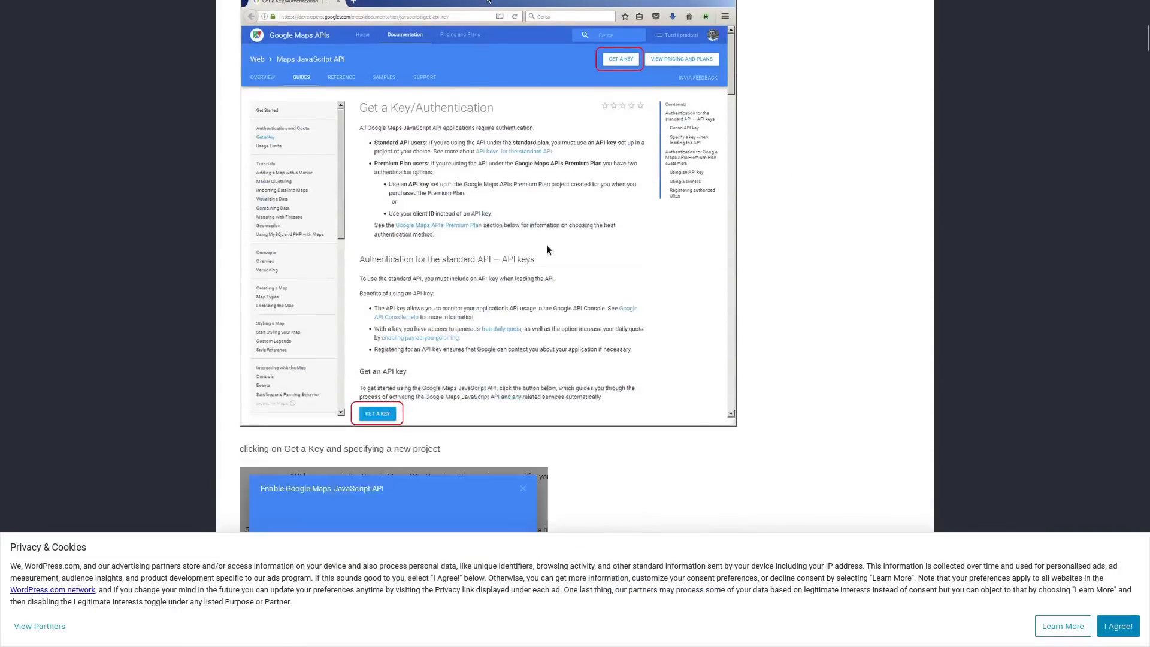
scroll(591, 248, "down", 10)
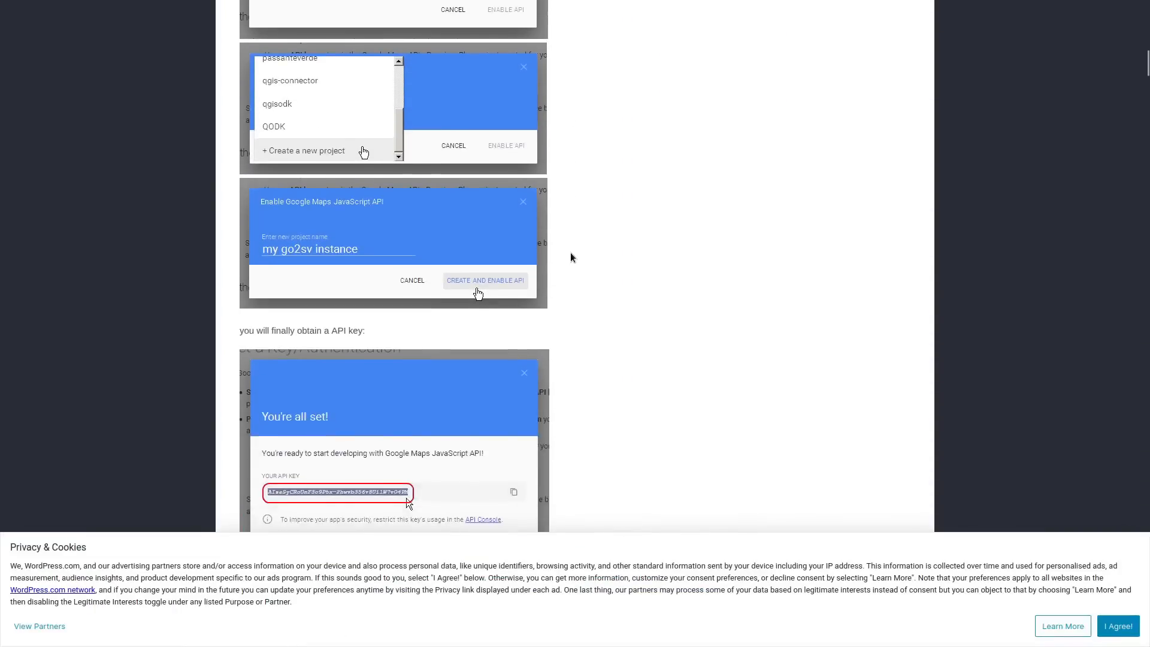
scroll(585, 257, "down", 10)
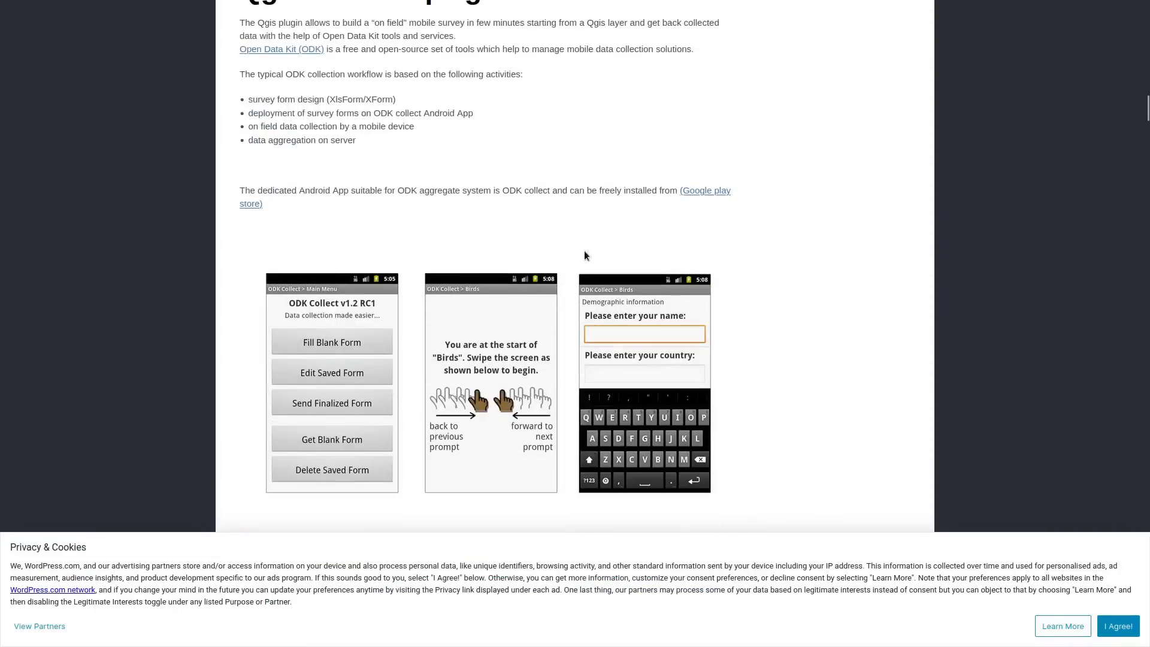
scroll(586, 254, "down", 12)
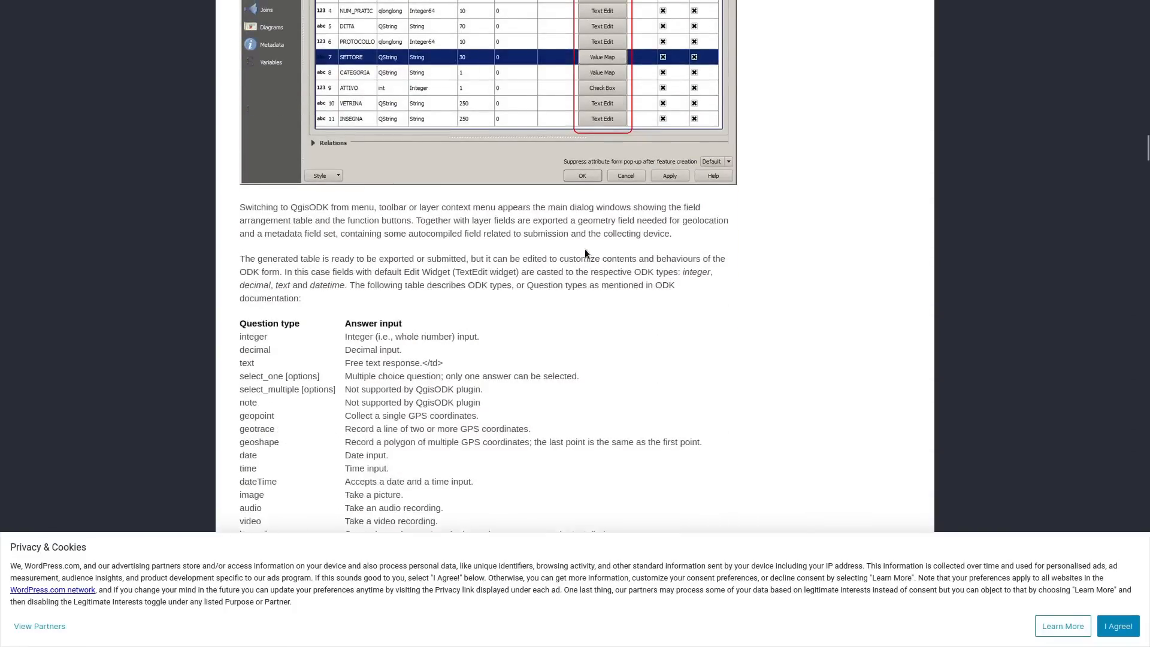
scroll(585, 251, "down", 12)
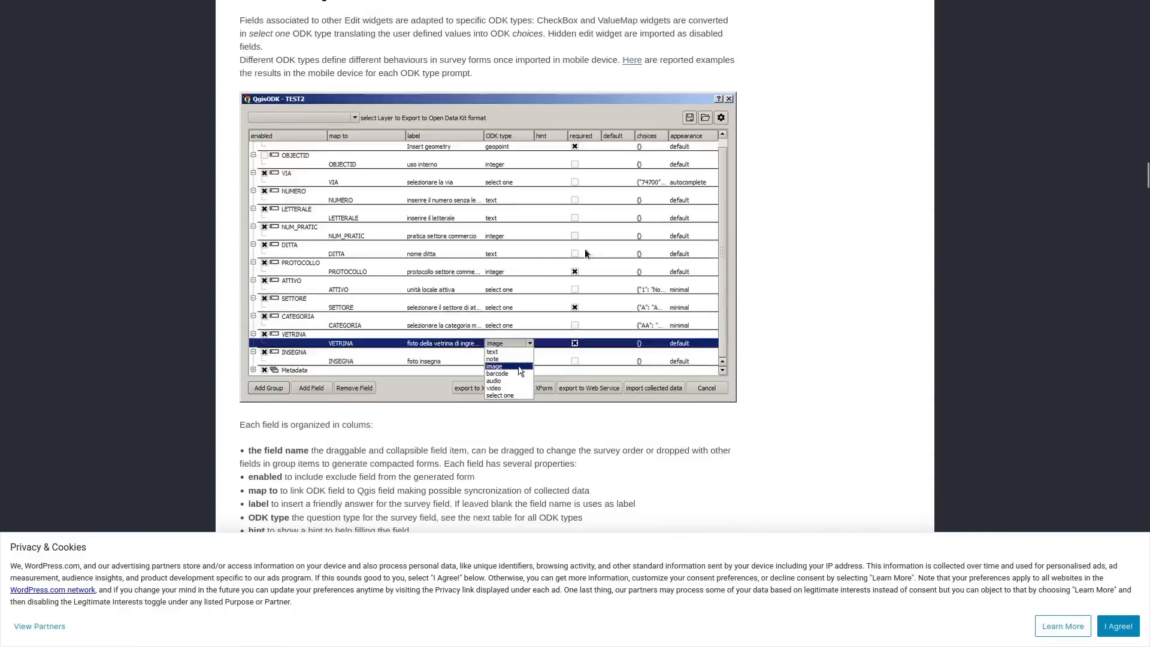
scroll(584, 249, "down", 15)
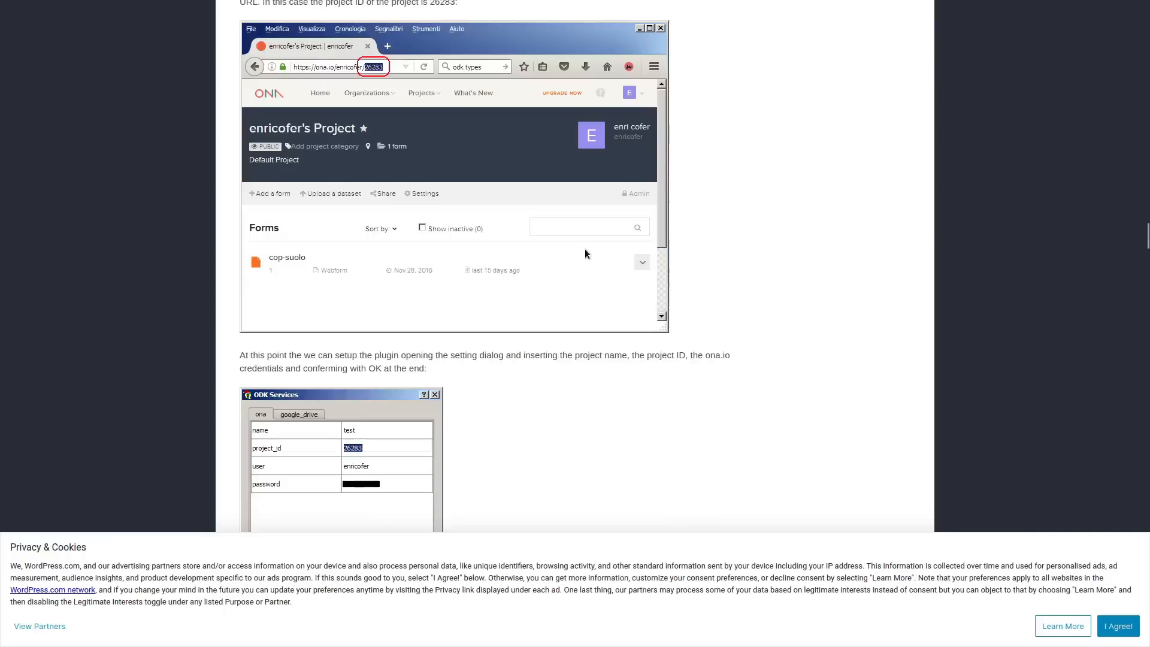
scroll(584, 249, "down", 15)
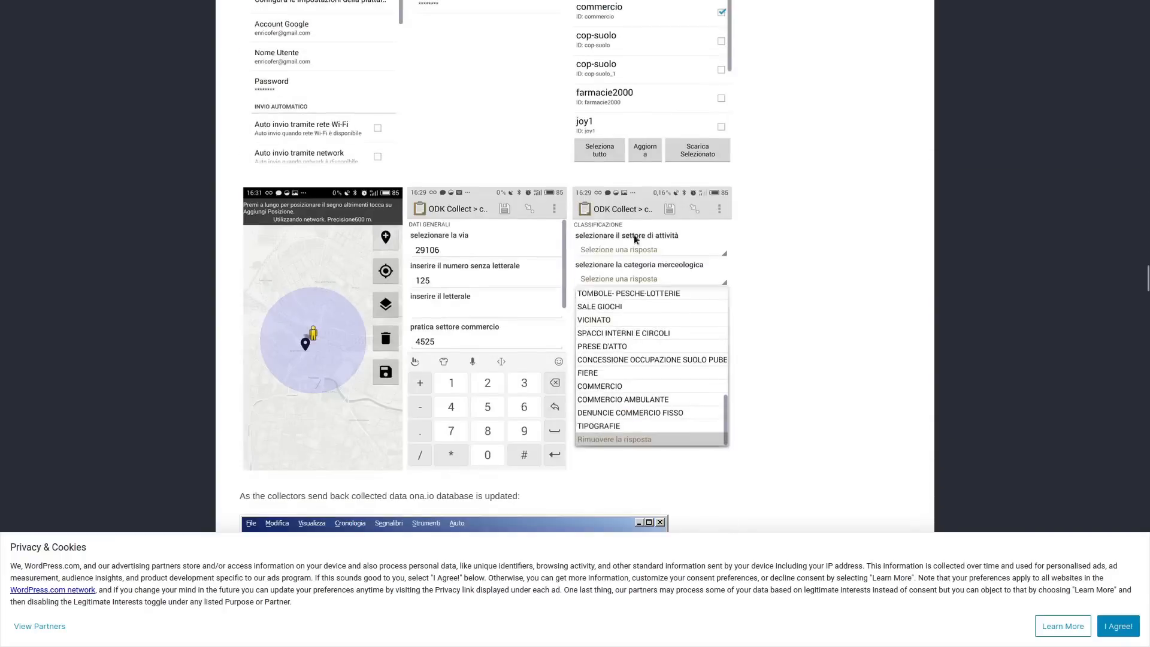
scroll(724, 233, "down", 15)
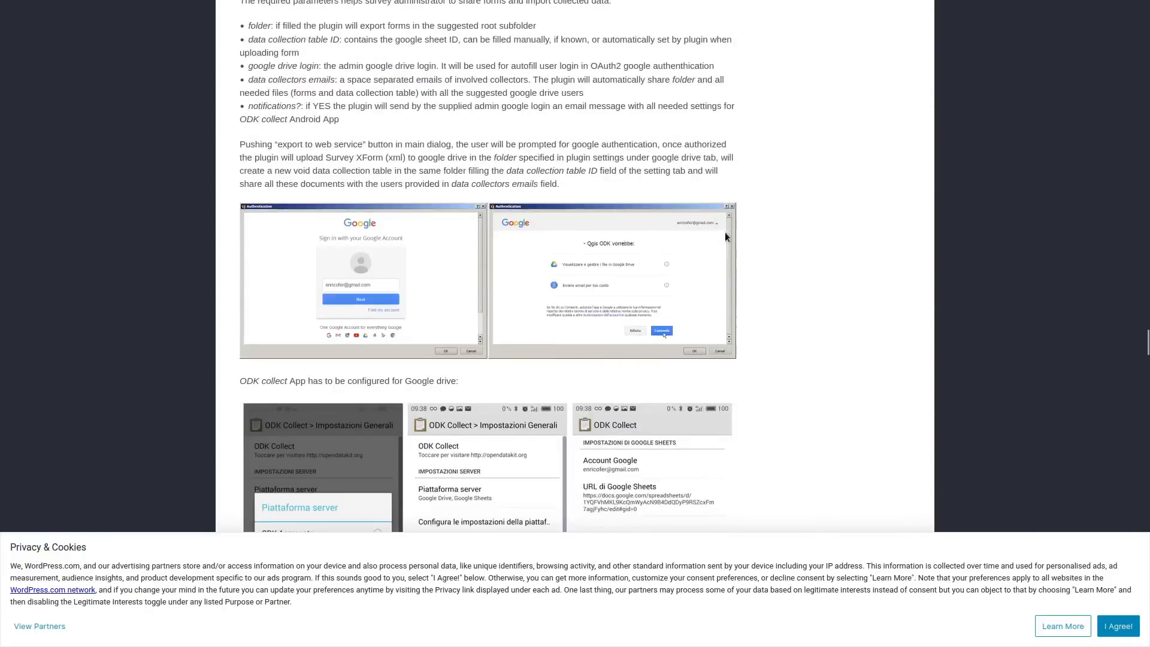
Switch to the YouTube Studio comments and open the plugins.qgis.org/styles link replied to the question about additional symbols.
key("ctrl+Tab")
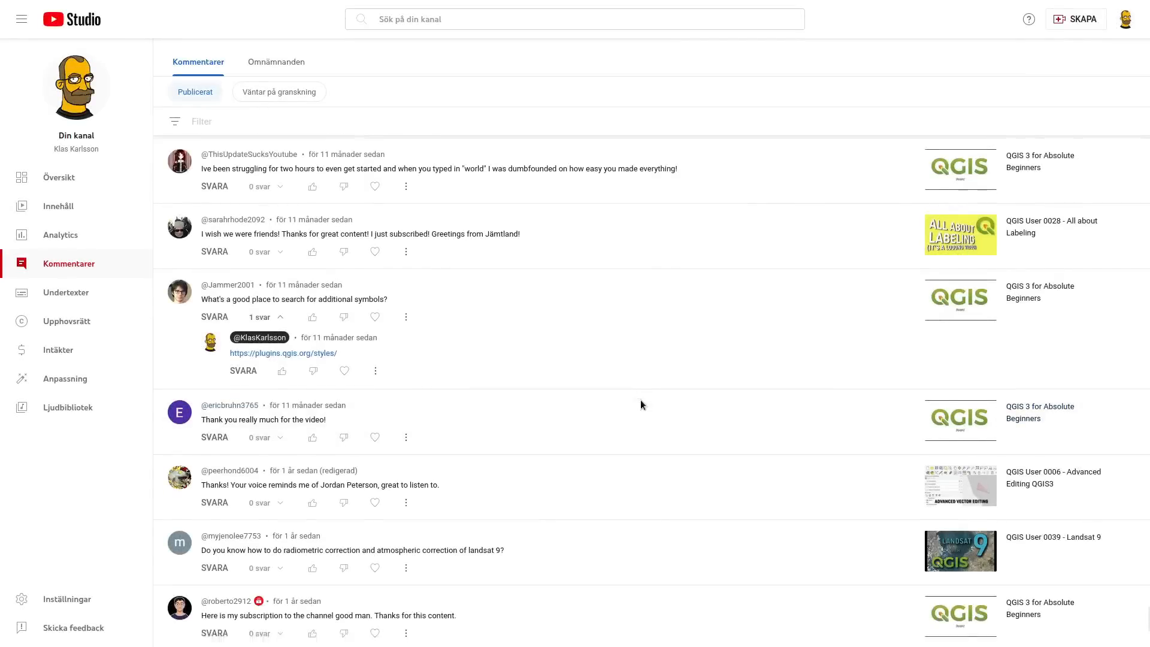
scroll(641, 404, "down", 1)
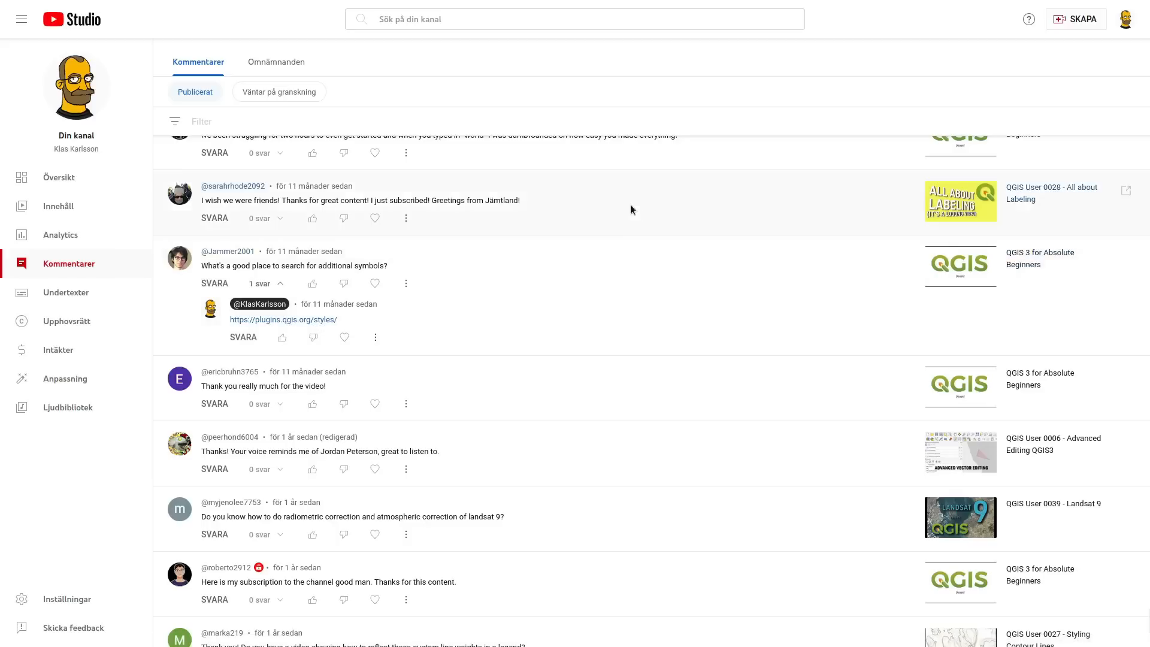
left_click(316, 321)
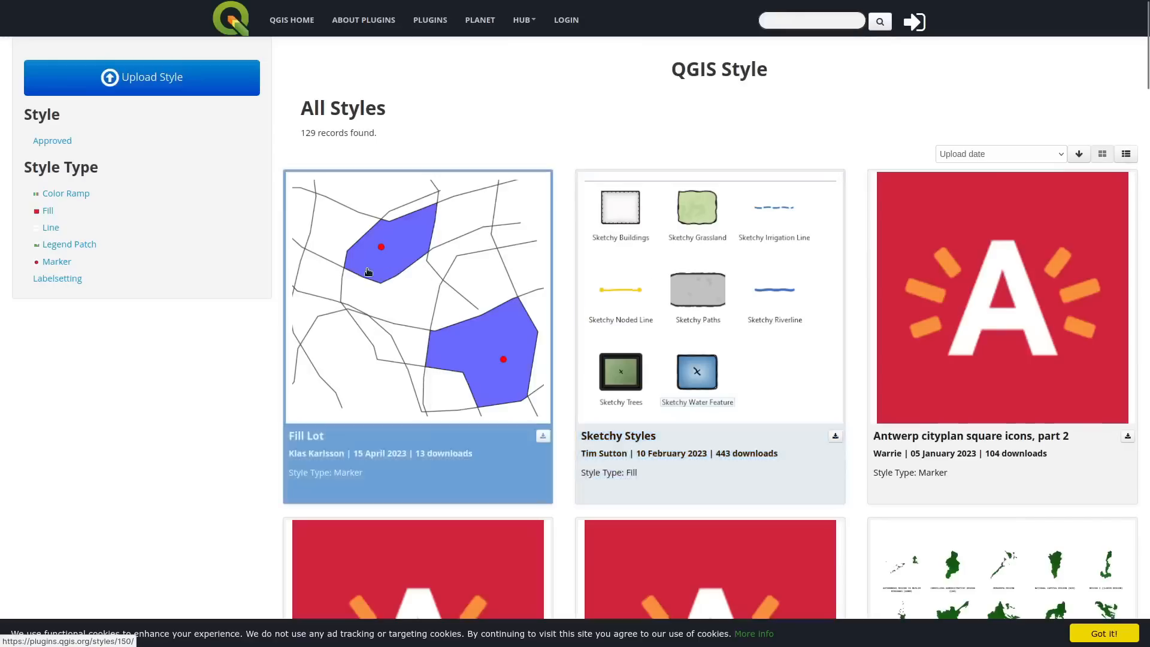
Examine the shared styles on the QGIS Style page, first as a thumbnail grid and then as a list.
scroll(739, 352, "down", 10)
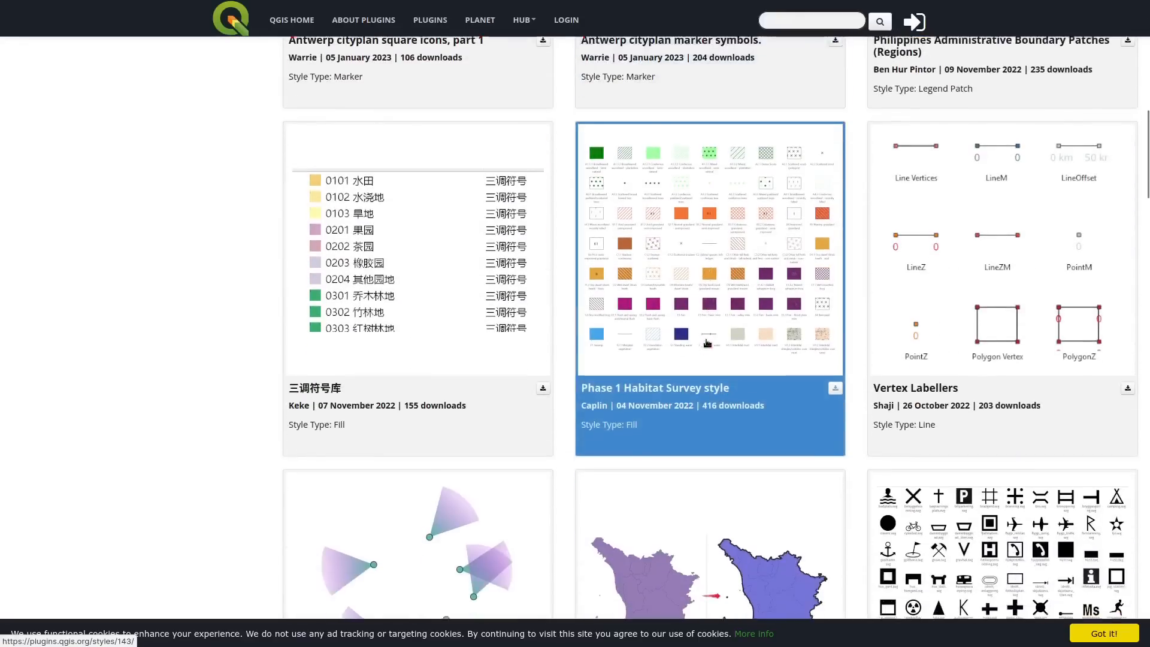
scroll(707, 343, "up", 10)
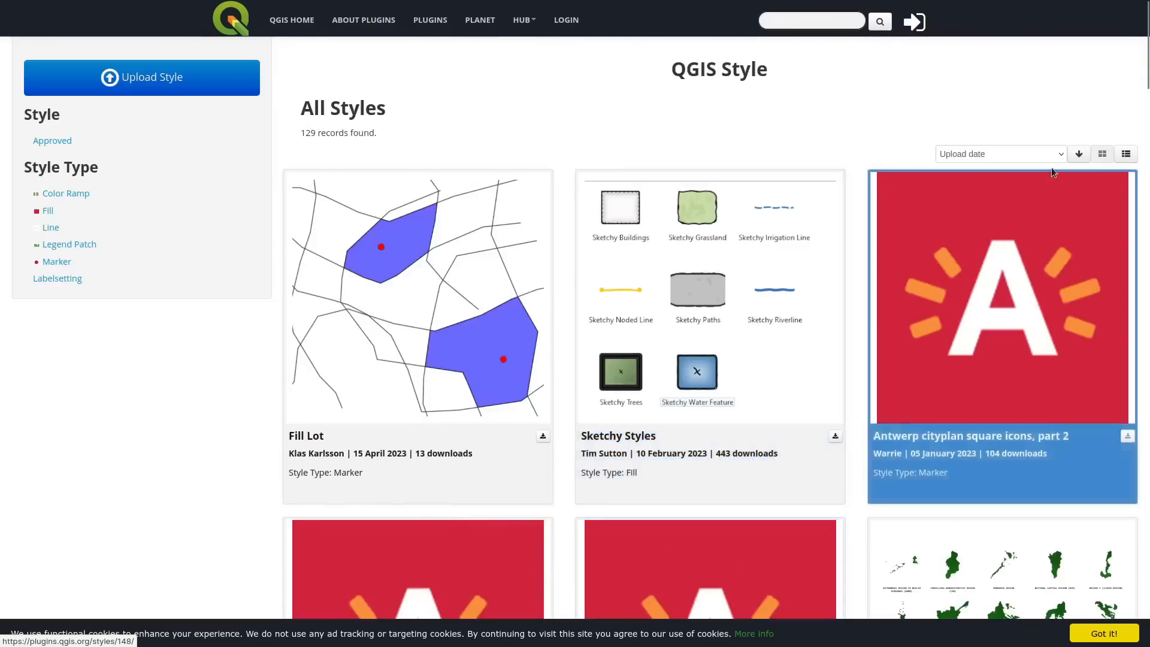
left_click(1126, 154)
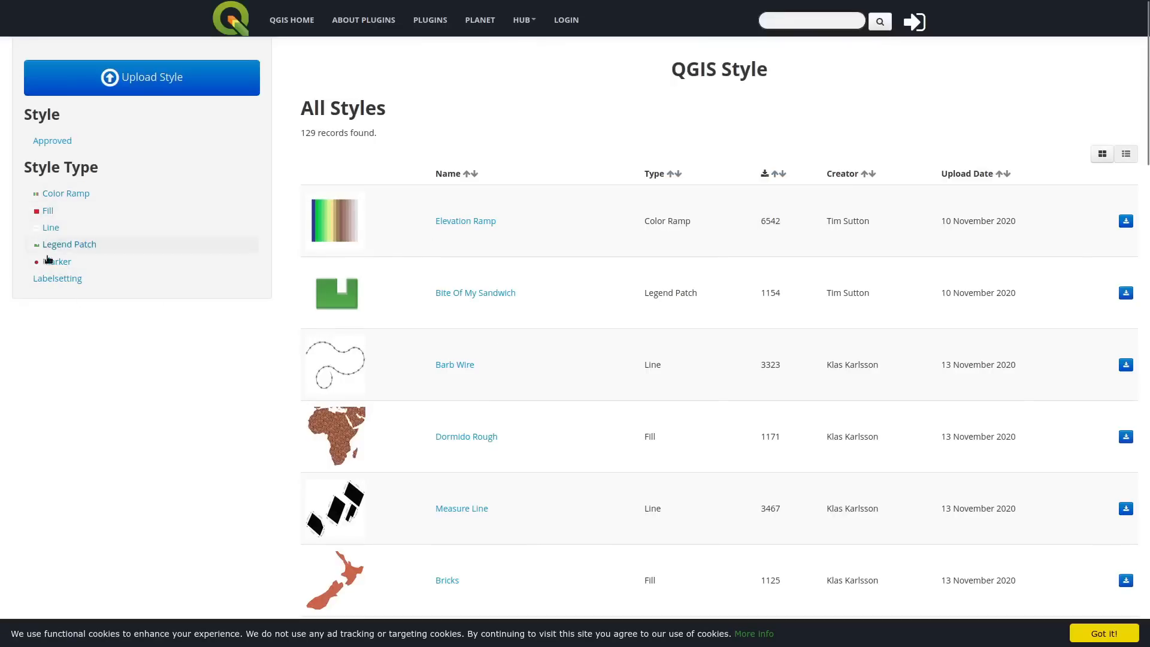
scroll(523, 374, "down", 5)
scroll(522, 374, "down", 15)
scroll(523, 376, "down", 3)
scroll(449, 374, "up", 14)
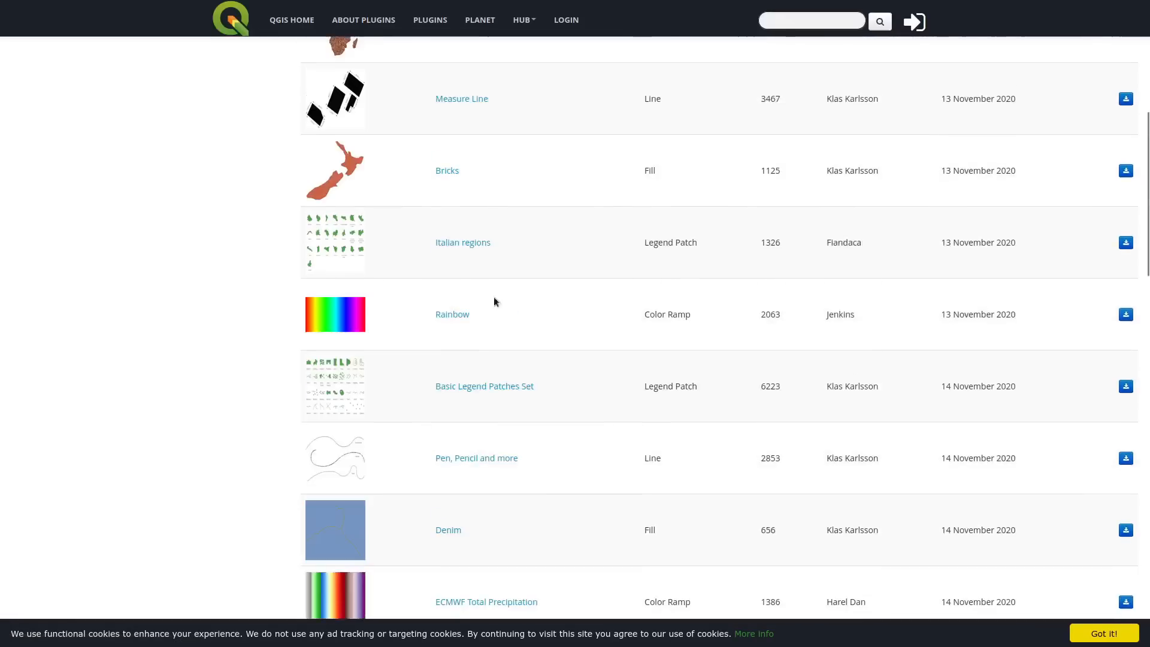
scroll(542, 273, "up", 3)
left_click(446, 373)
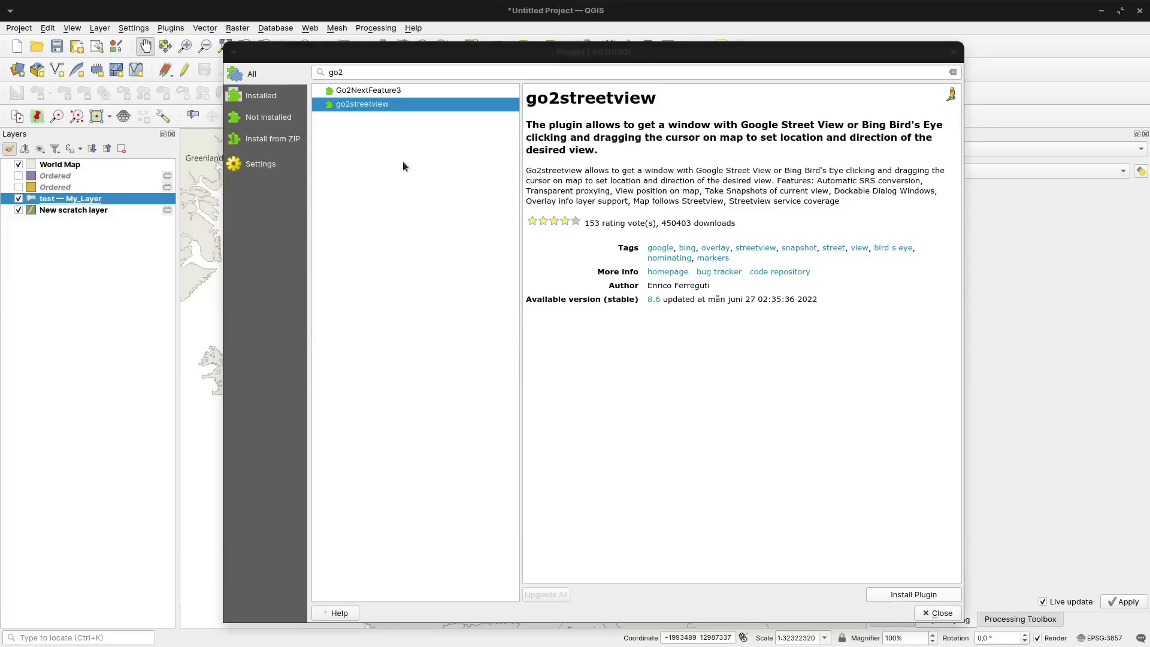
Close the plugin manager and open the Style Manager.
left_click(954, 52)
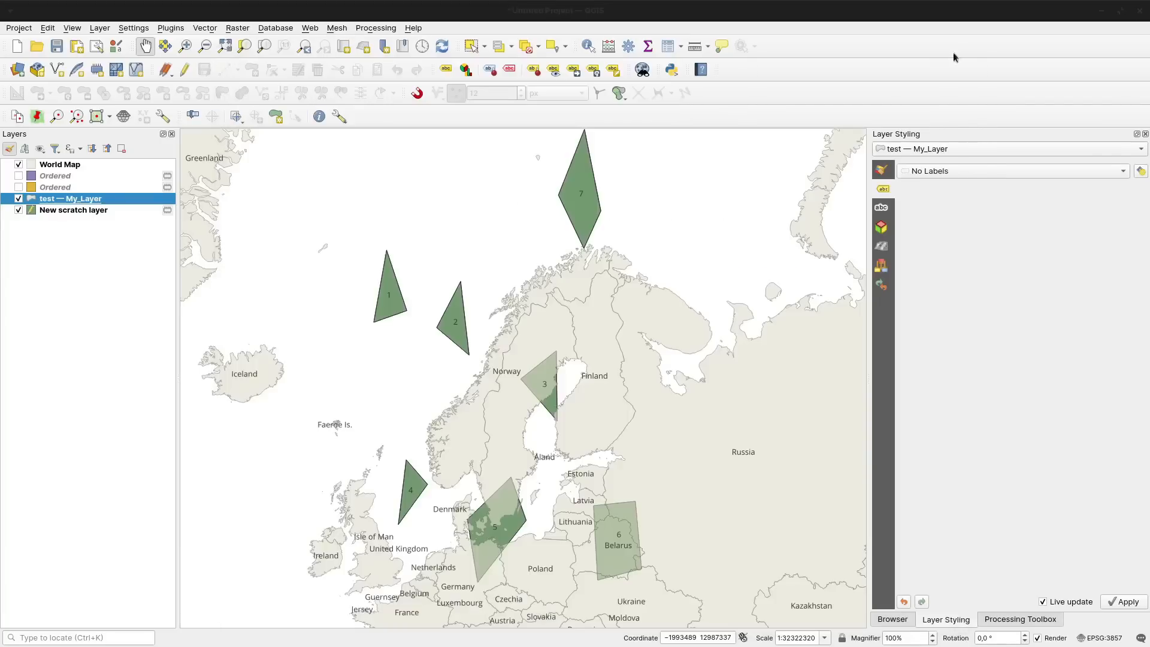
left_click(141, 30)
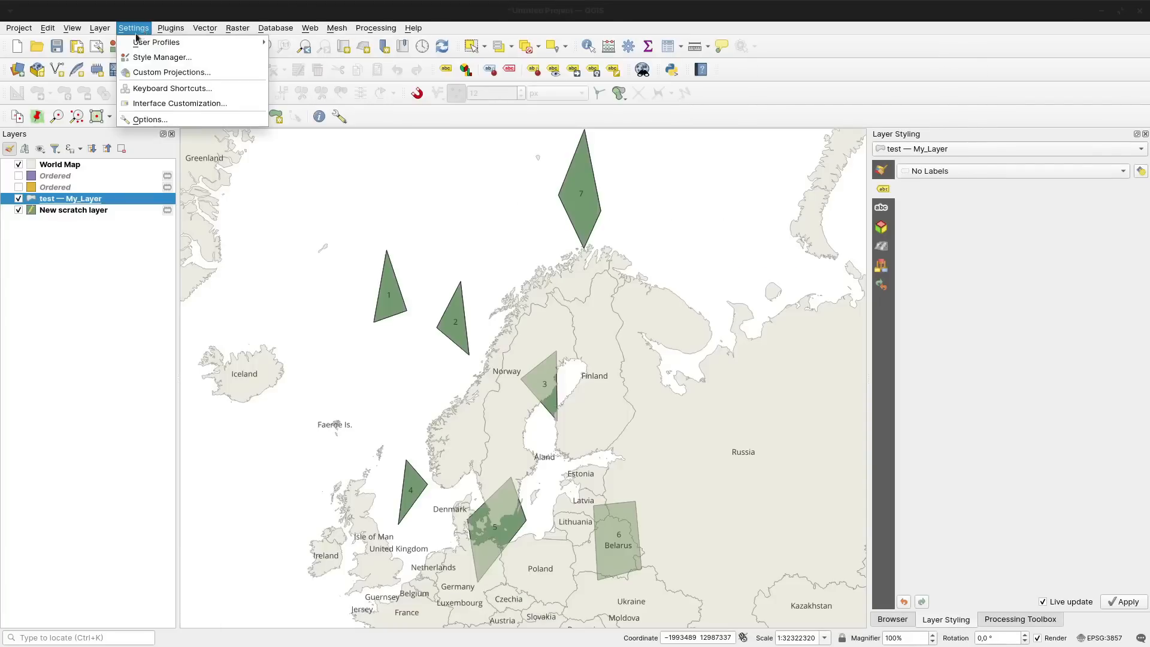
left_click(137, 29)
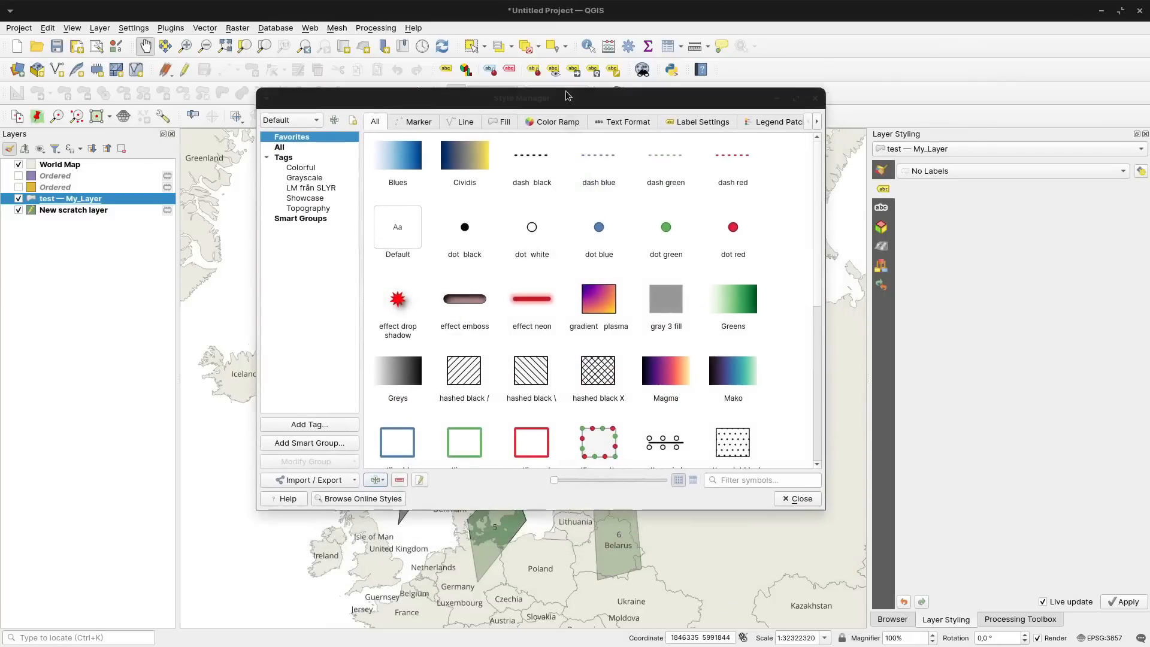
View the Style Manager's item import options and the XML file chooser, then leave both without importing anything.
left_click(335, 486)
left_click(300, 508)
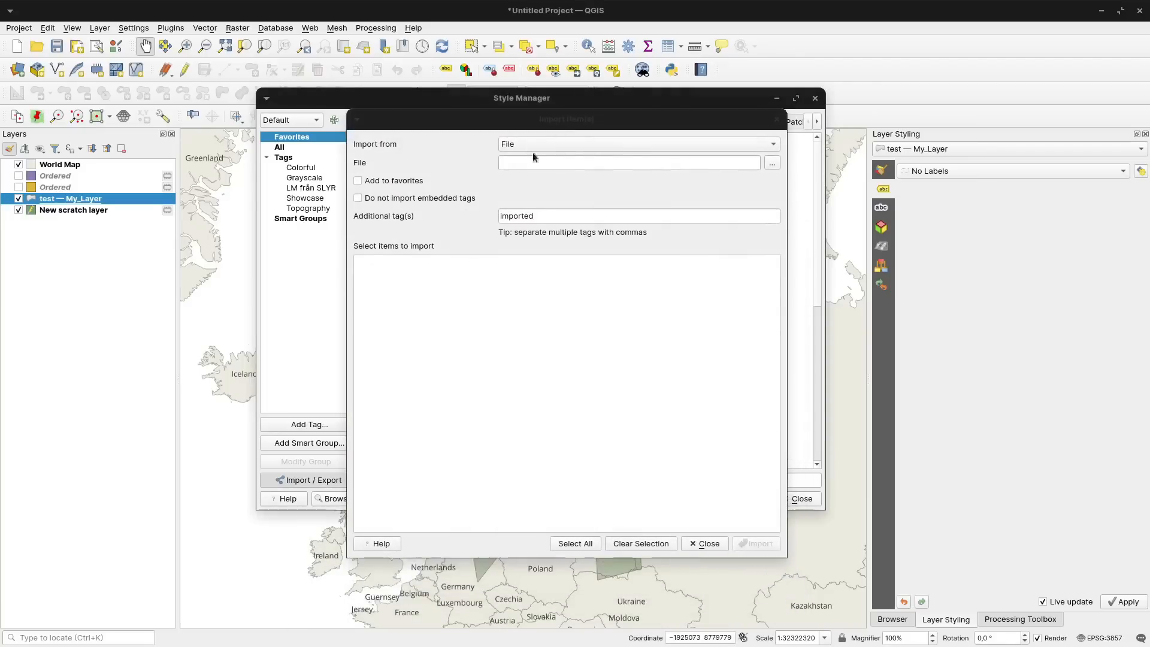
left_click(771, 163)
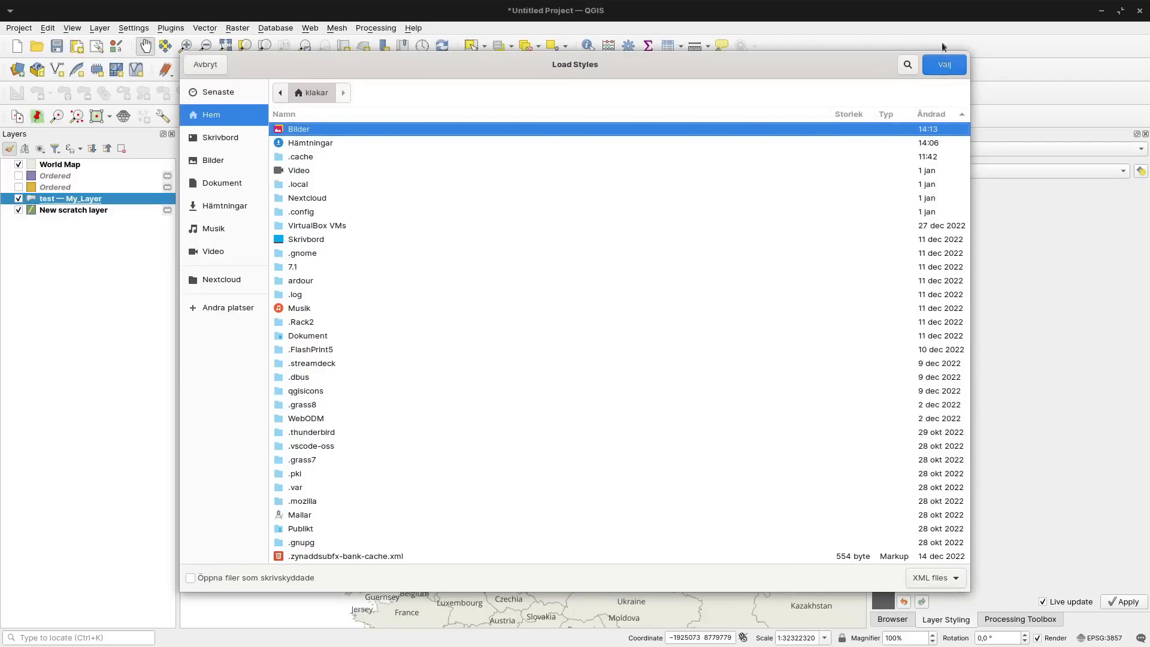
left_click(195, 71)
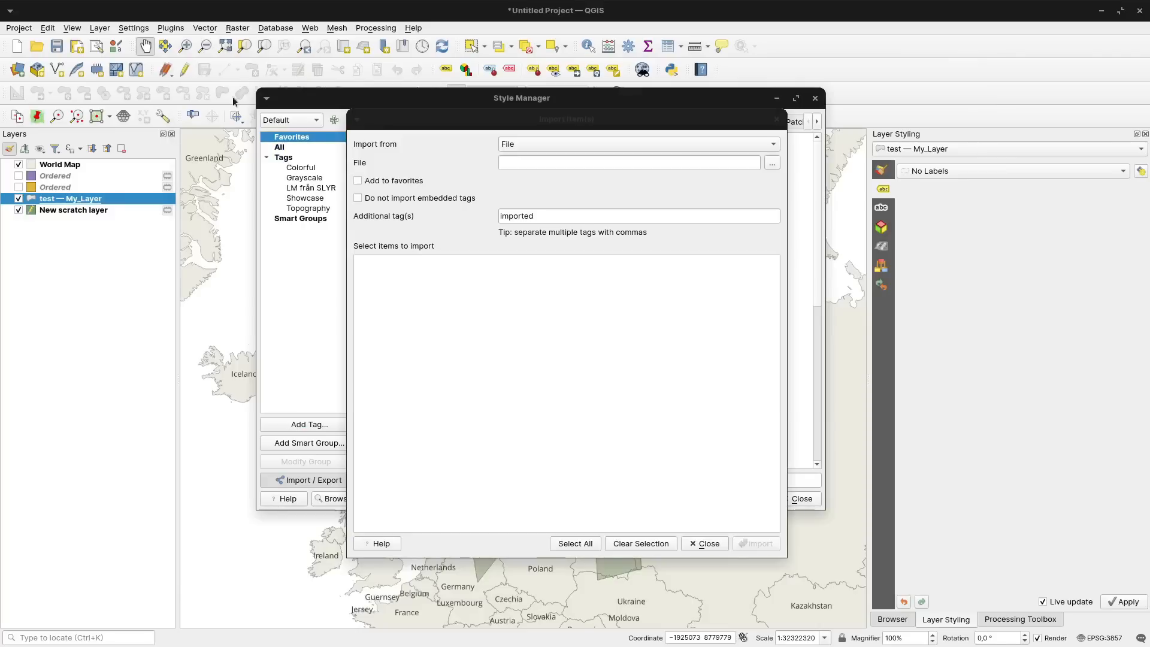
left_click(705, 543)
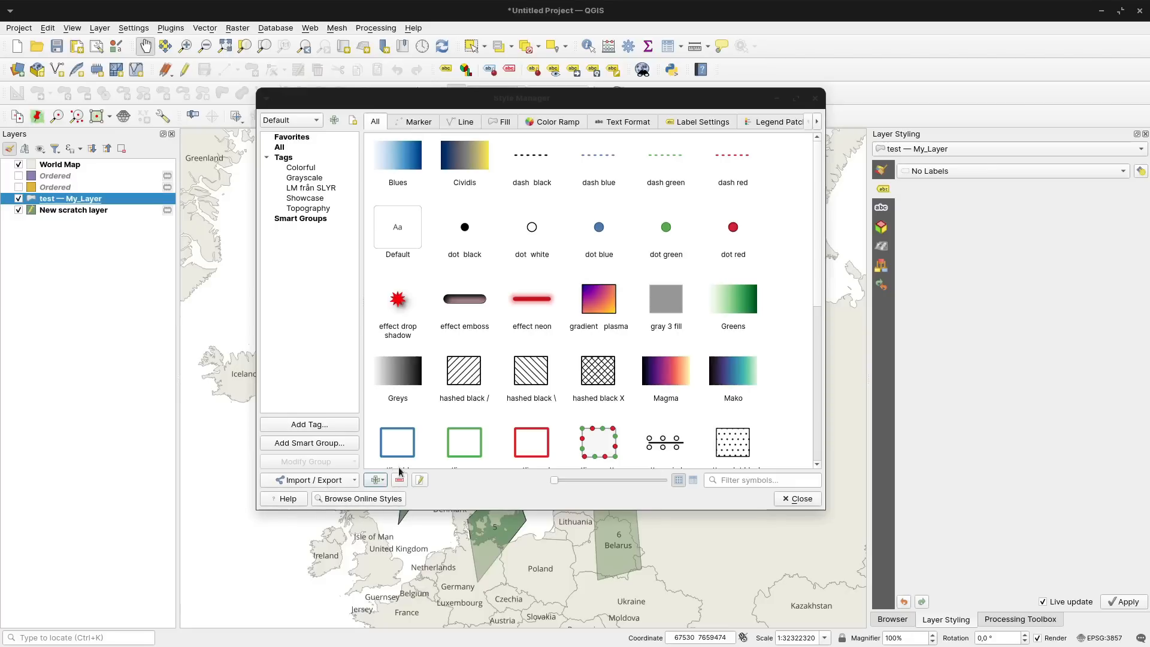
Browse the online styles from the Style Manager and preview the Measure Line style on the QGIS Style page.
left_click(336, 499)
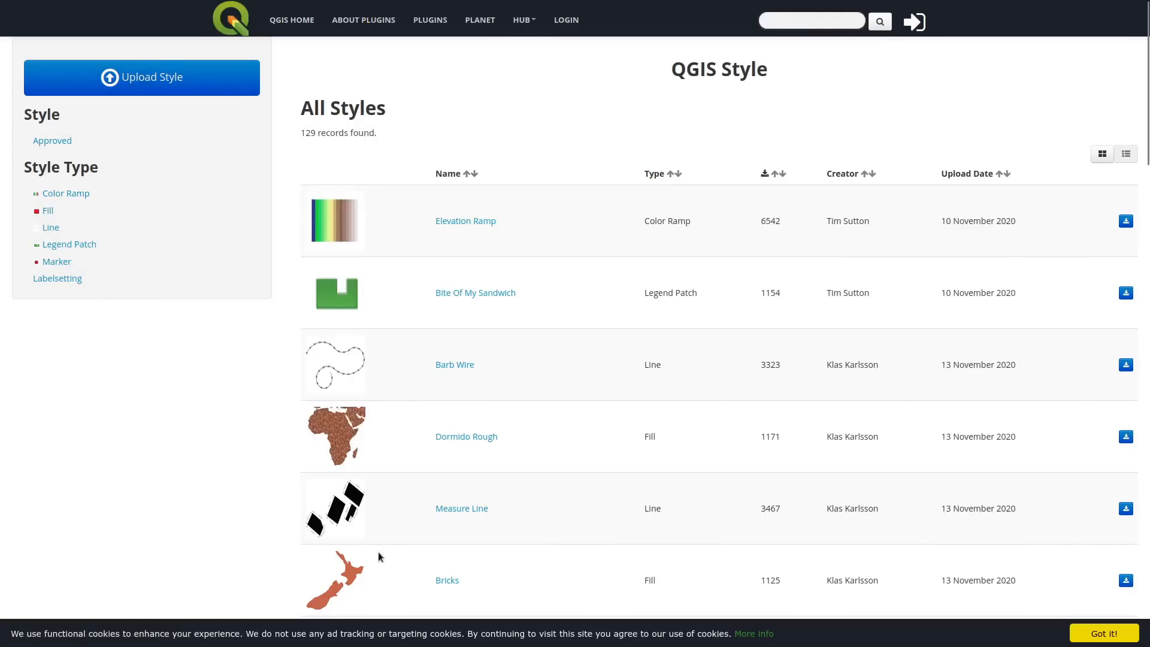
mouse_move(343, 488)
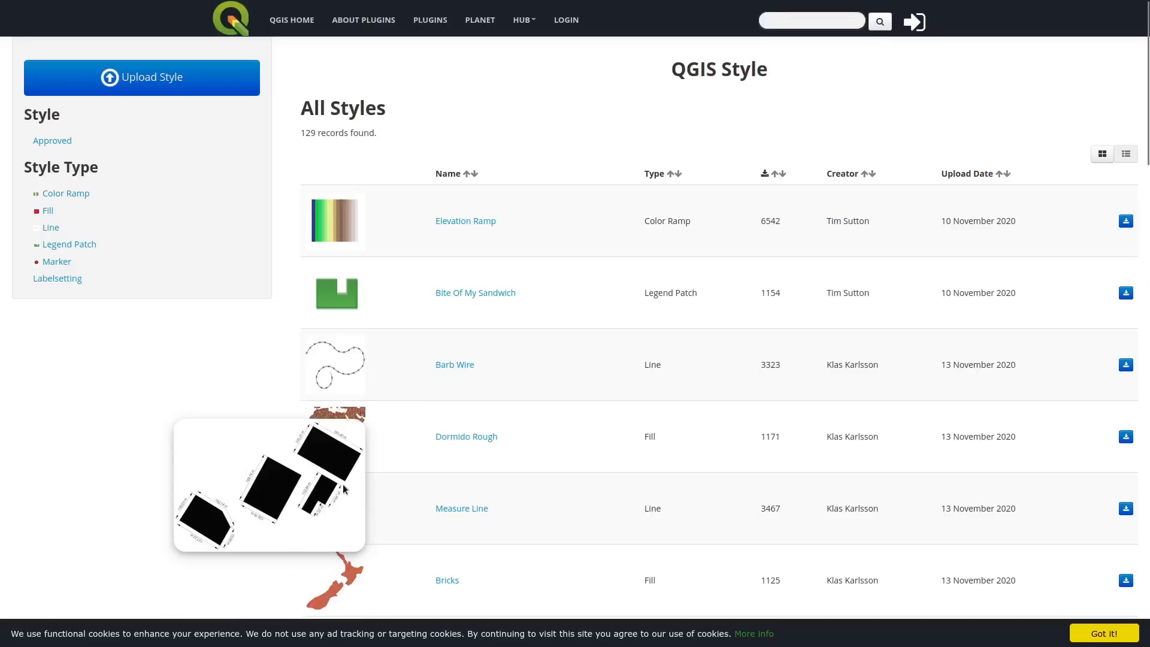
left_click(479, 507)
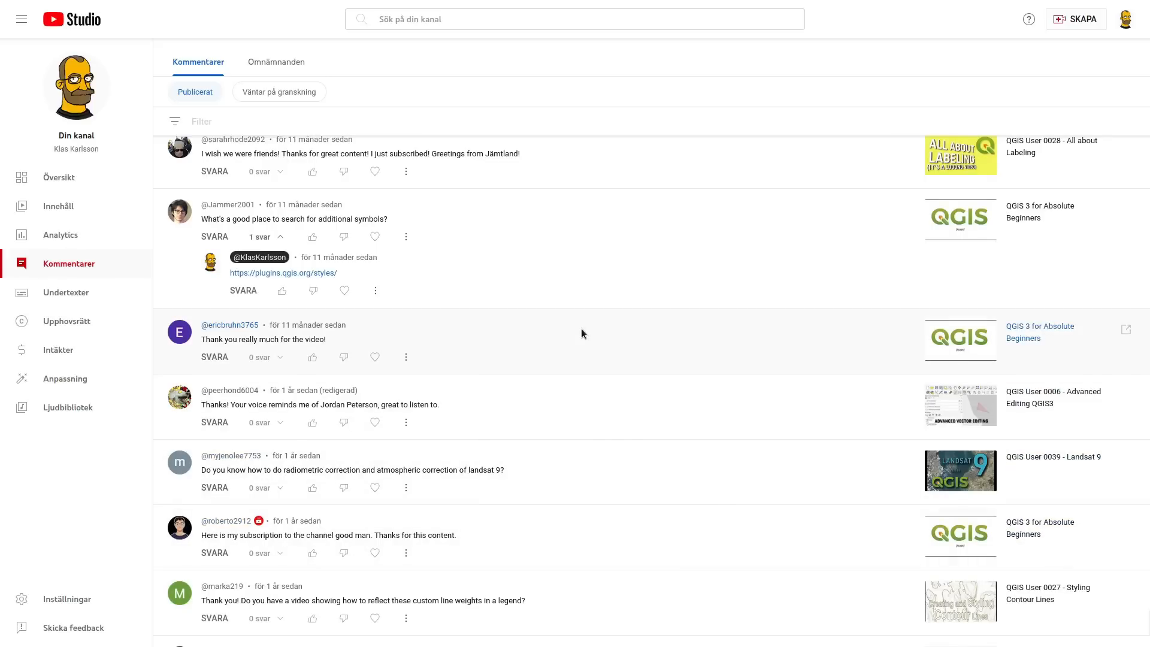
Return from the YouTube Studio comments to QGIS and close the Style Manager.
mouse_move(1054, 3)
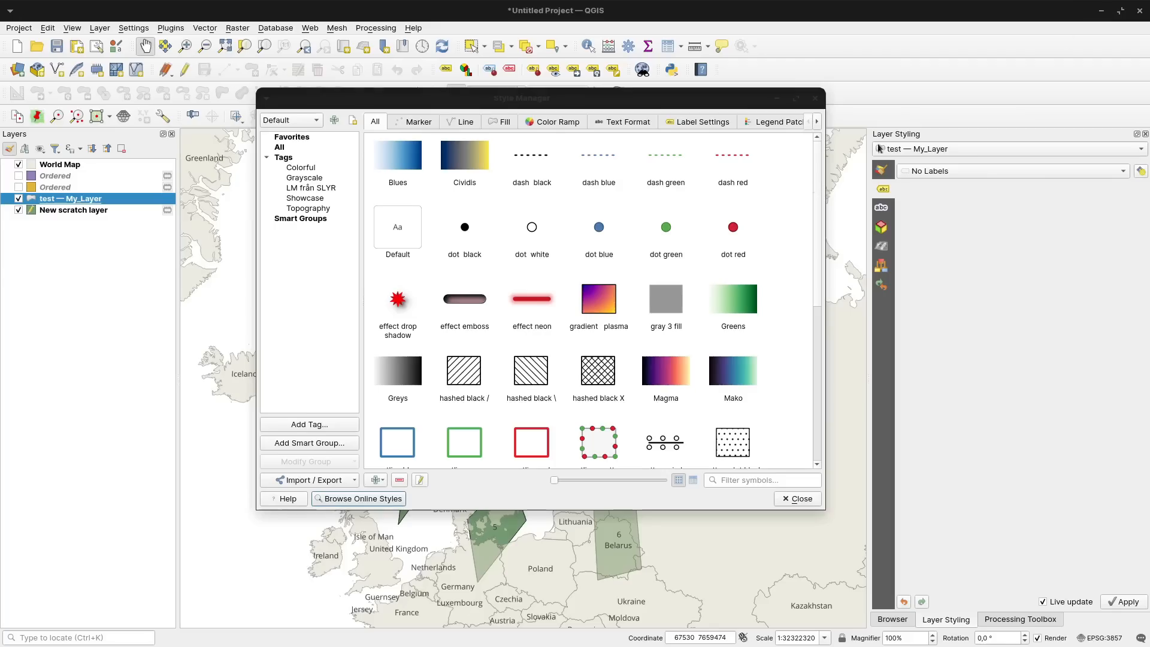
left_click(1098, 13)
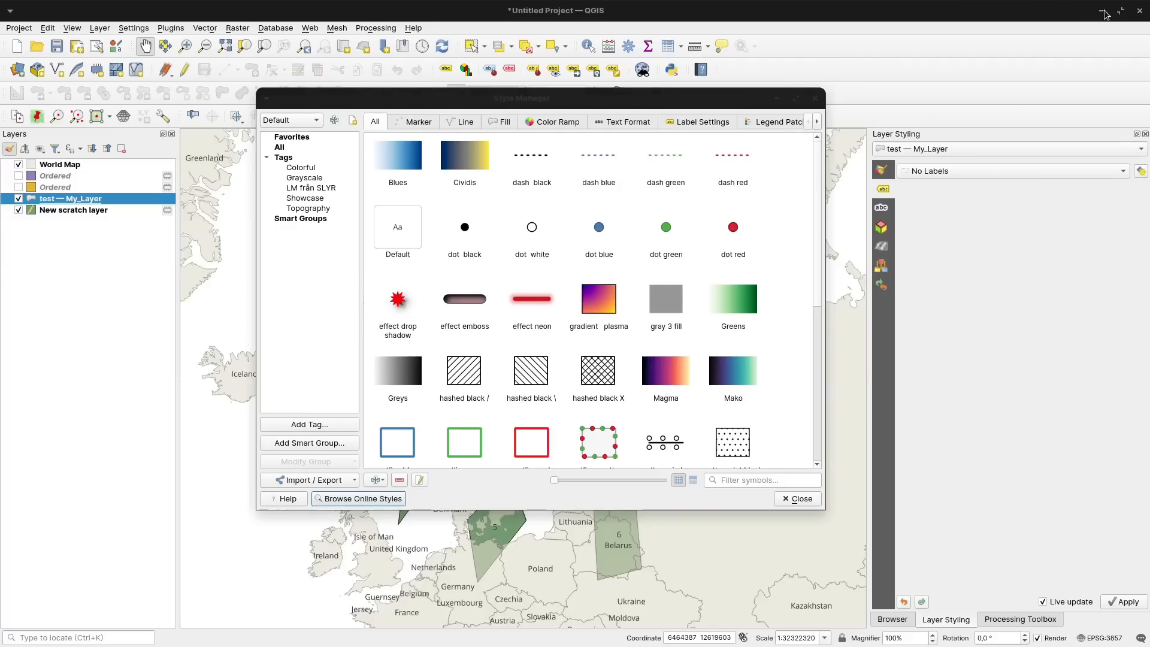
left_click(789, 503)
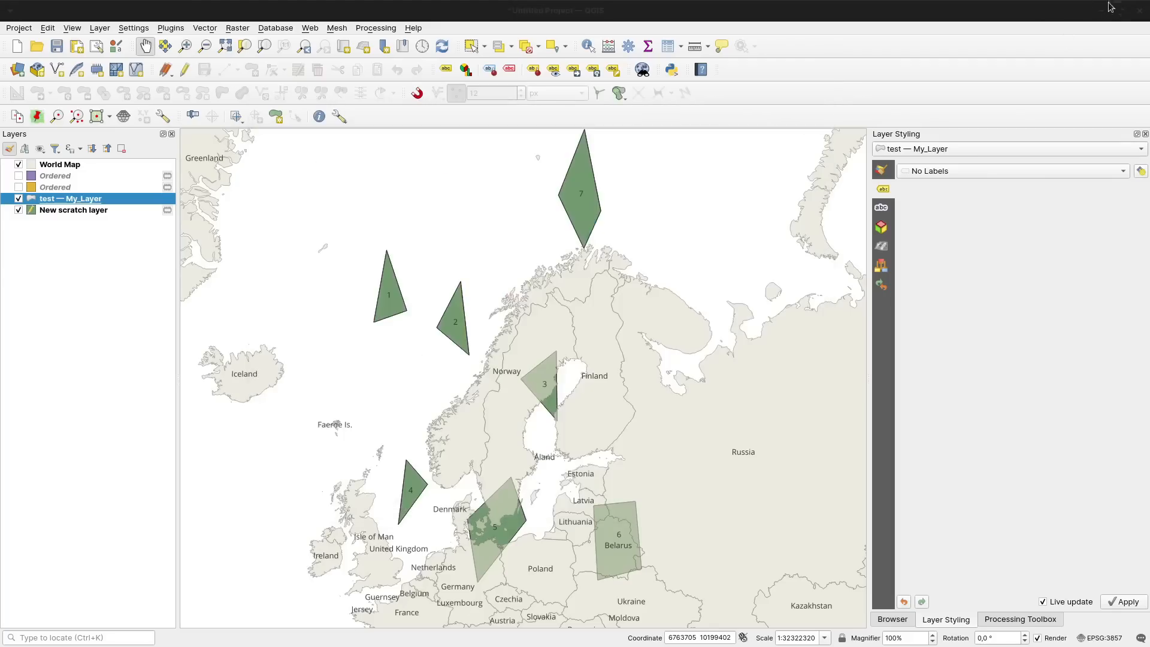